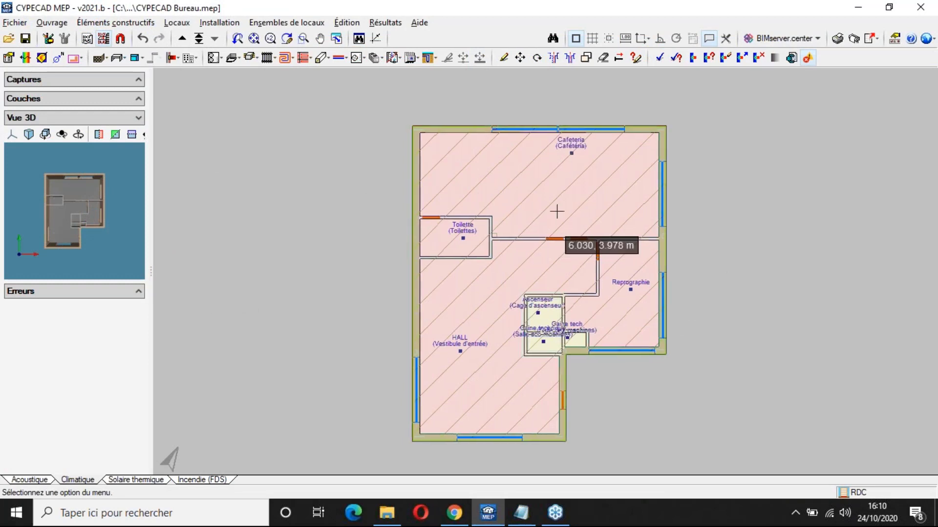
Step: Review the climate installation categories and their equipment types, from central units, air handlers and boilers to radiant, air duct, direct-expansion and variable-refrigerant systems
middle_click_drag(690, 200, 679, 187)
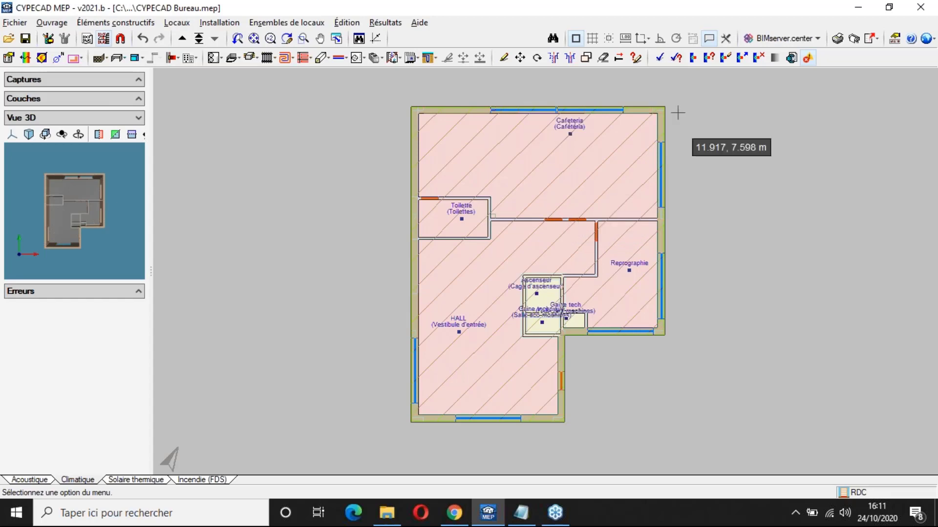
left_click(227, 25)
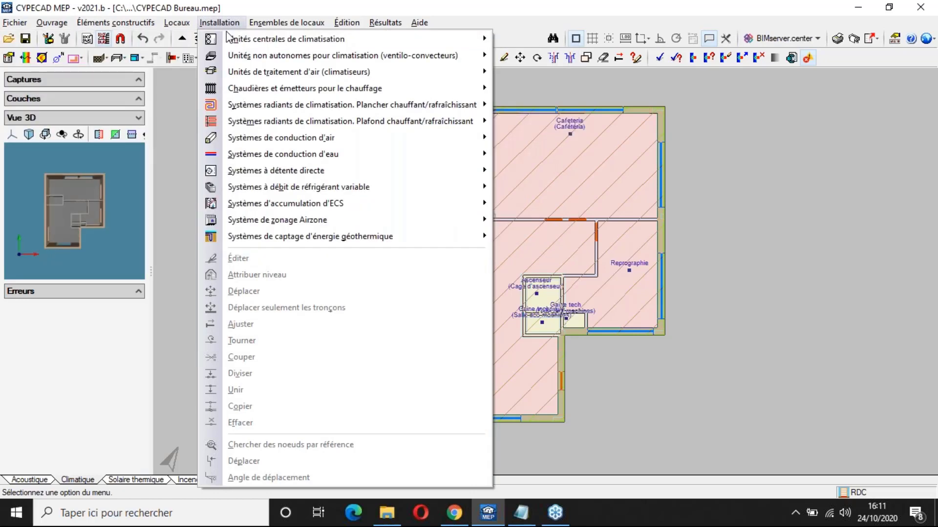
mouse_move(226, 35)
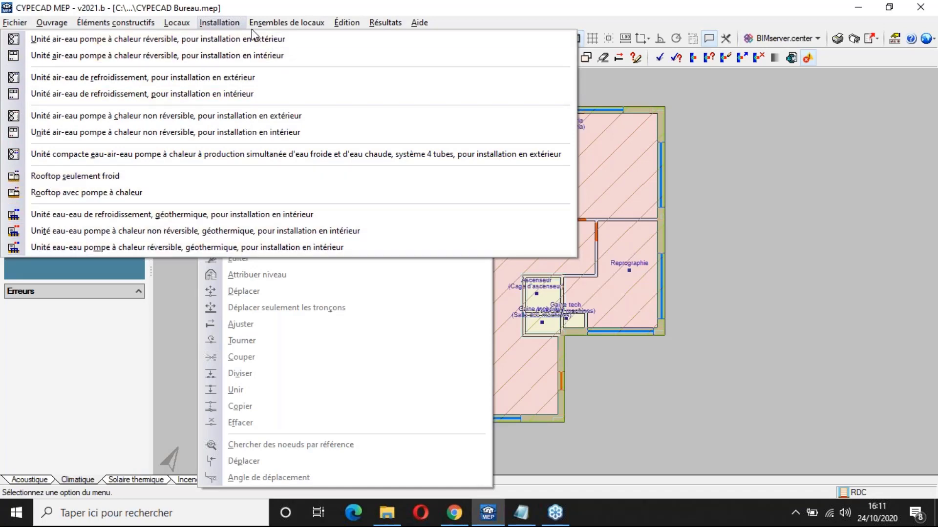
key("Escape")
mouse_move(239, 60)
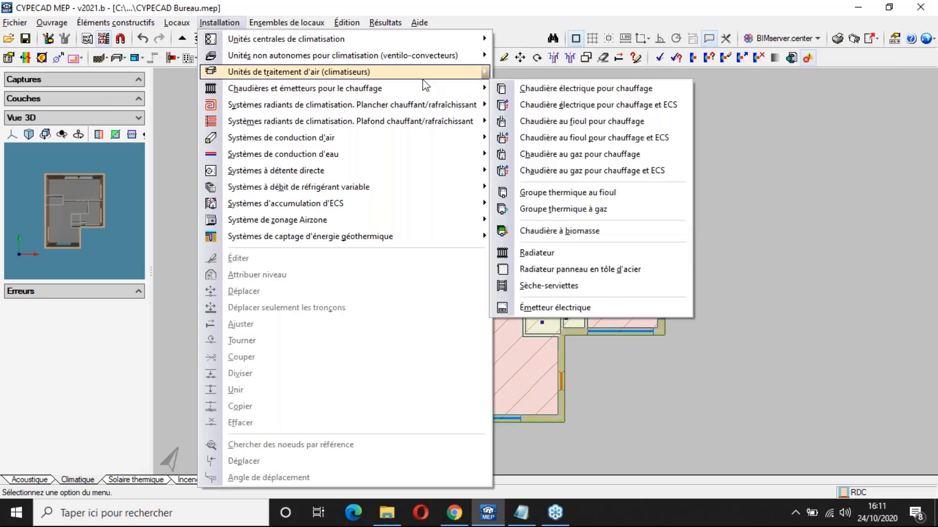
mouse_move(424, 78)
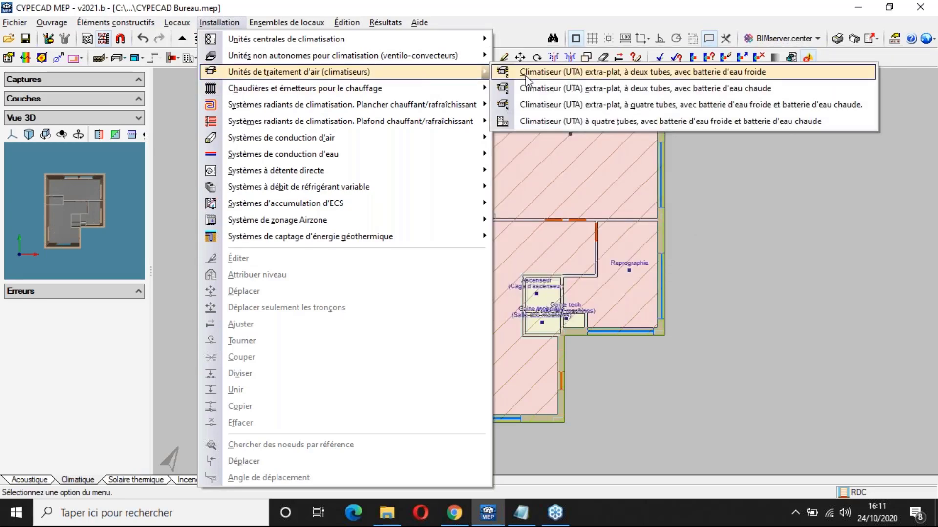
mouse_move(407, 92)
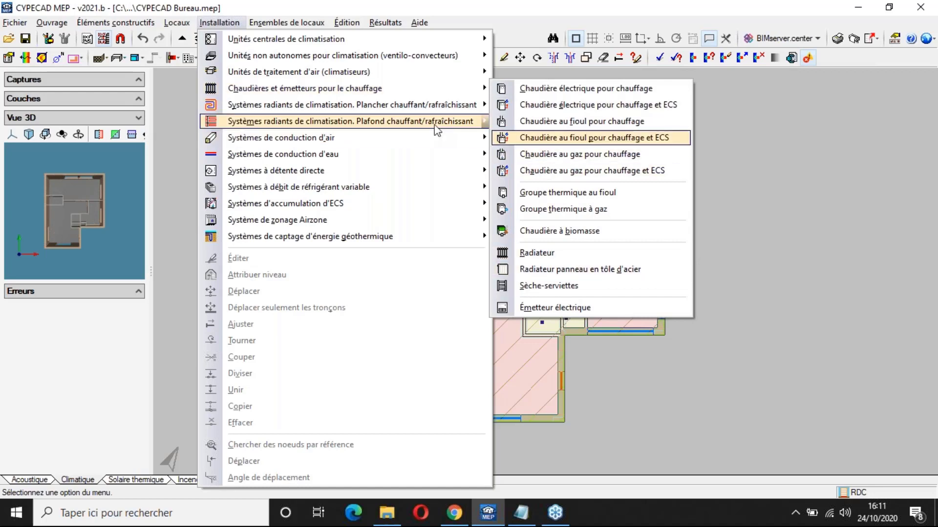
mouse_move(427, 106)
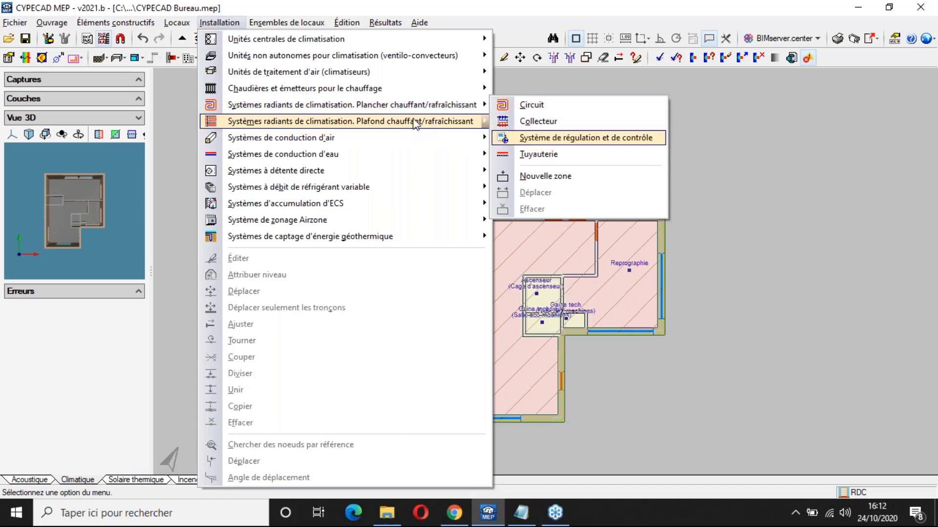
mouse_move(416, 123)
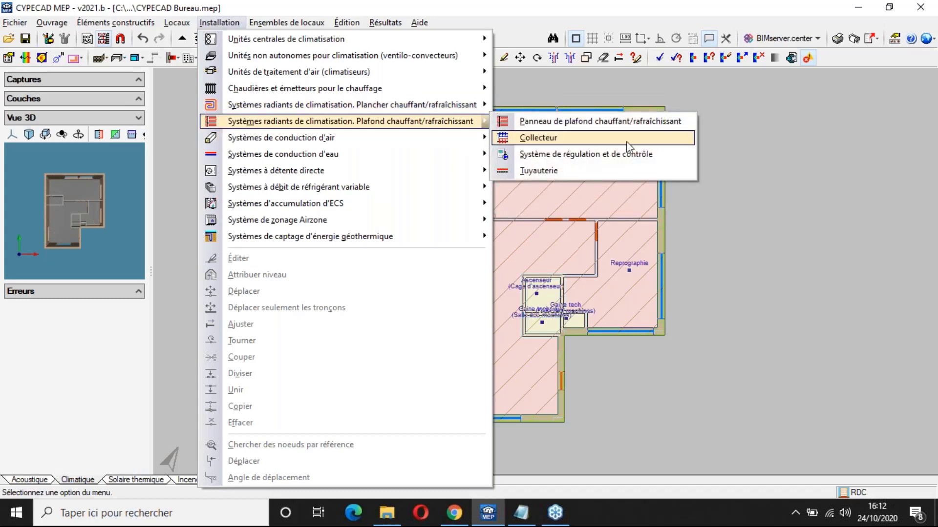
left_click(563, 153)
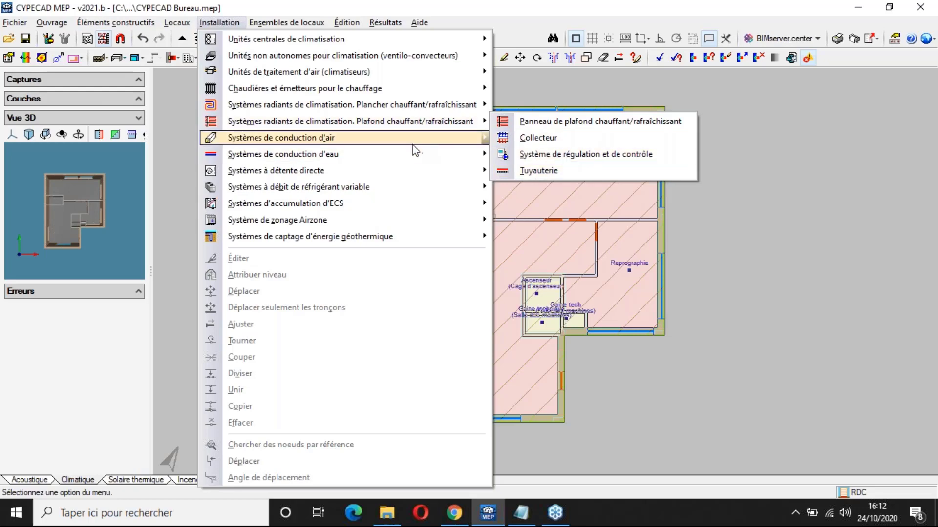
mouse_move(413, 144)
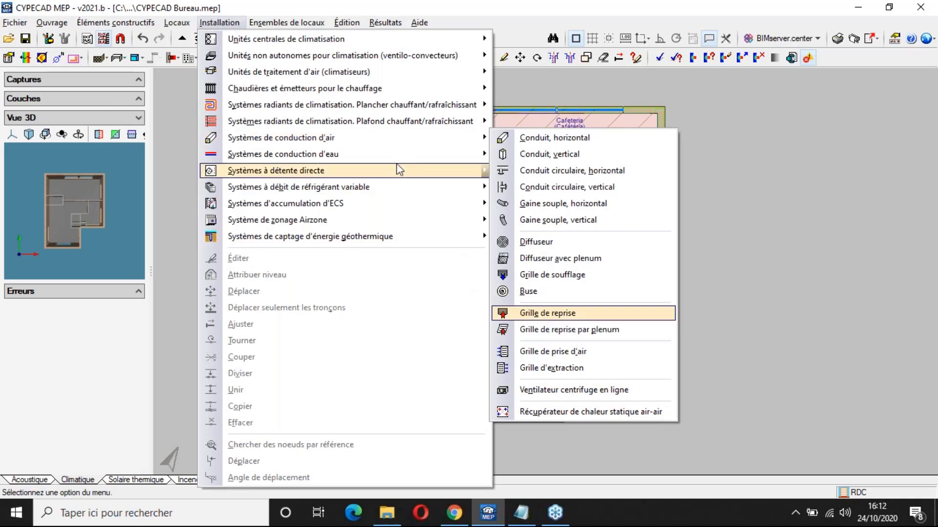
mouse_move(483, 154)
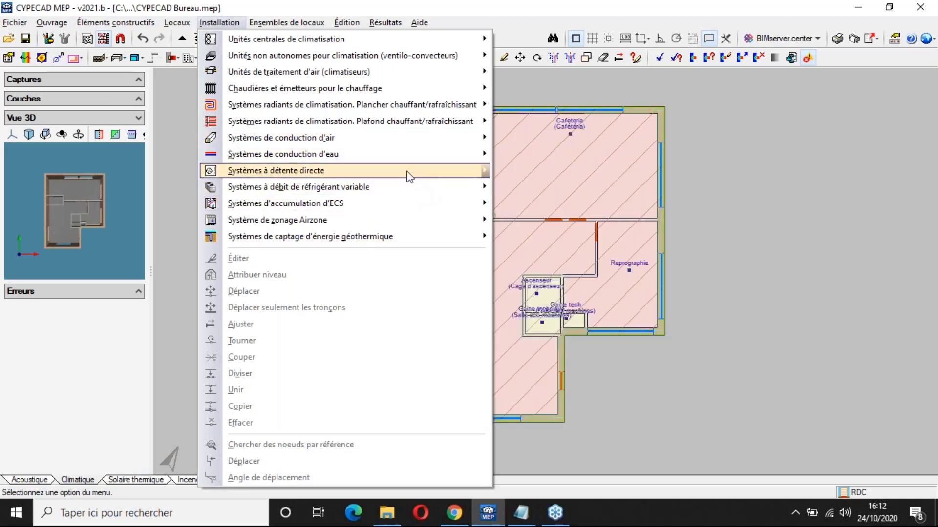
mouse_move(406, 171)
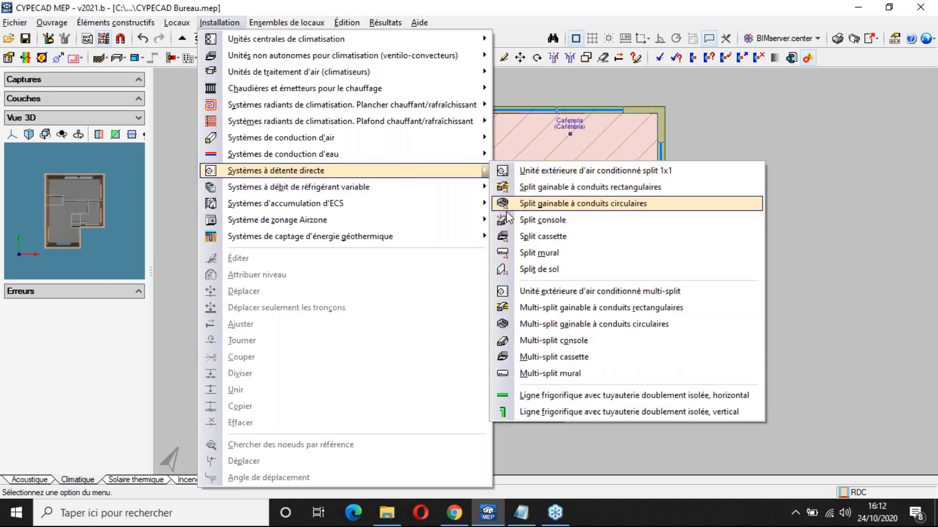
mouse_move(423, 192)
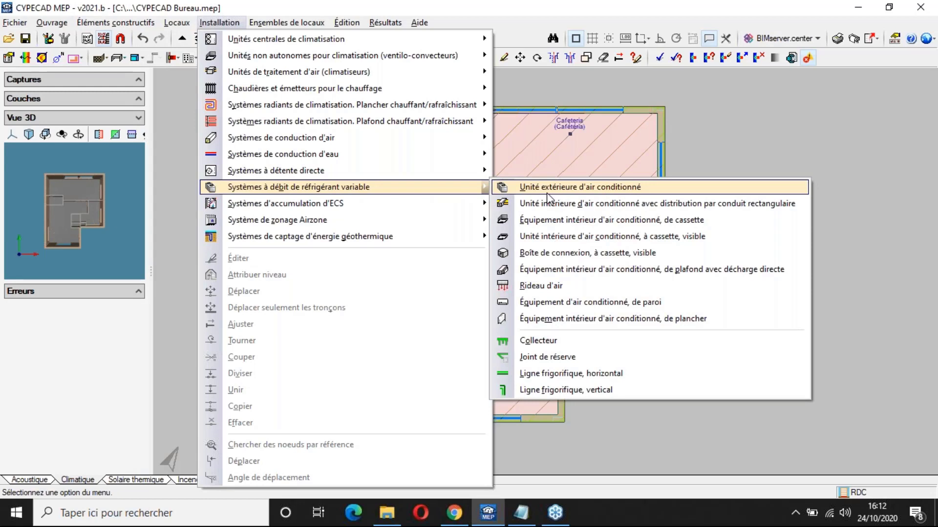
mouse_move(392, 209)
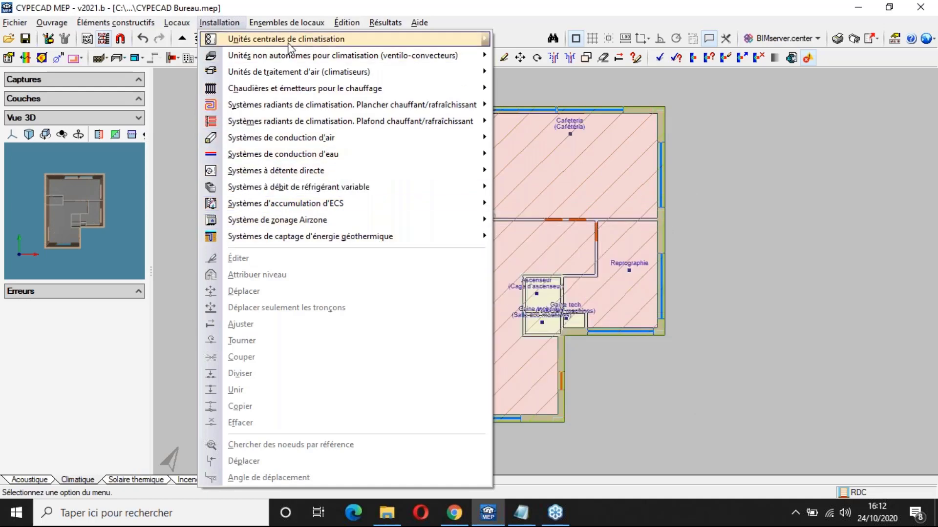
mouse_move(252, 24)
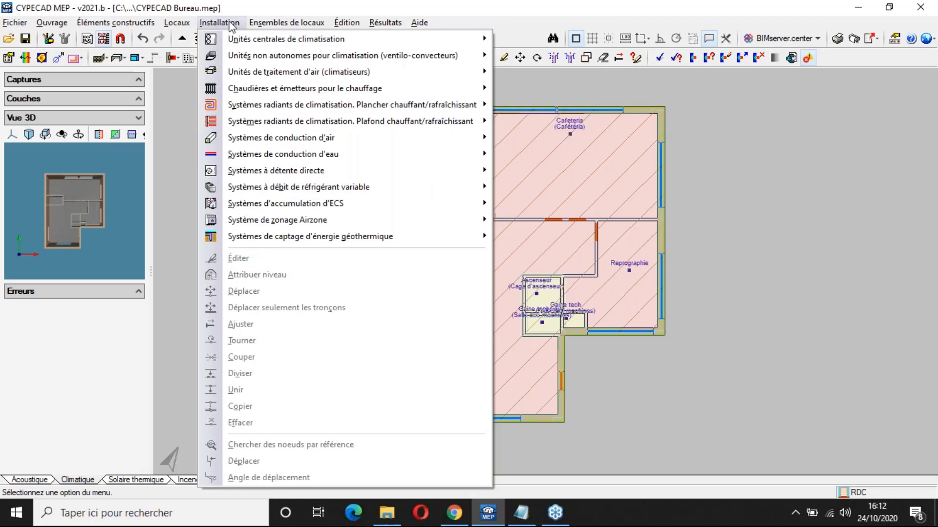
left_click(930, 51)
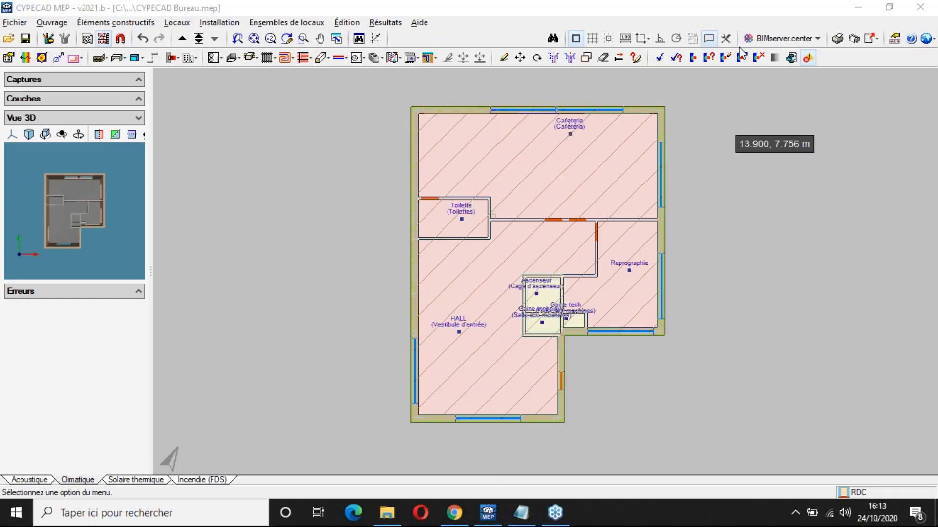
Step: Start a two-pipe cassette fan coil and open the price generator to define a new type
left_click(222, 24)
mouse_move(273, 90)
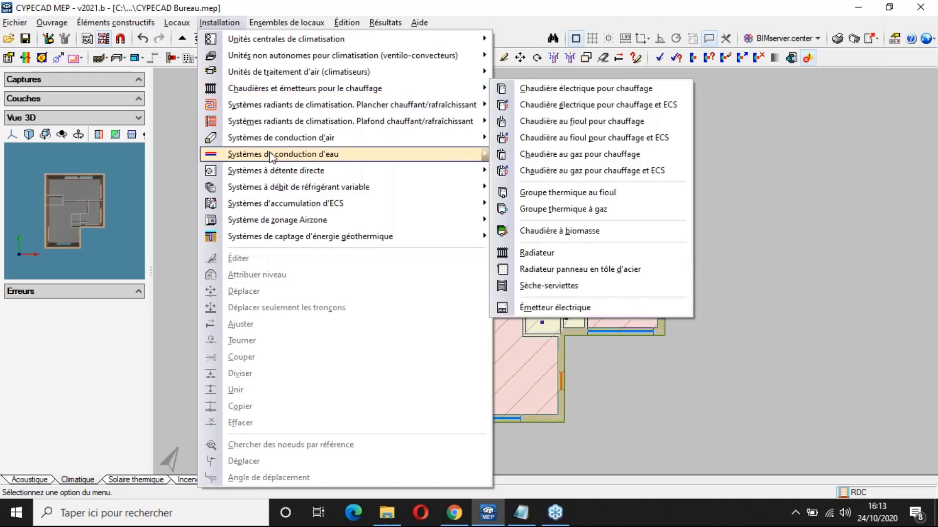
mouse_move(267, 175)
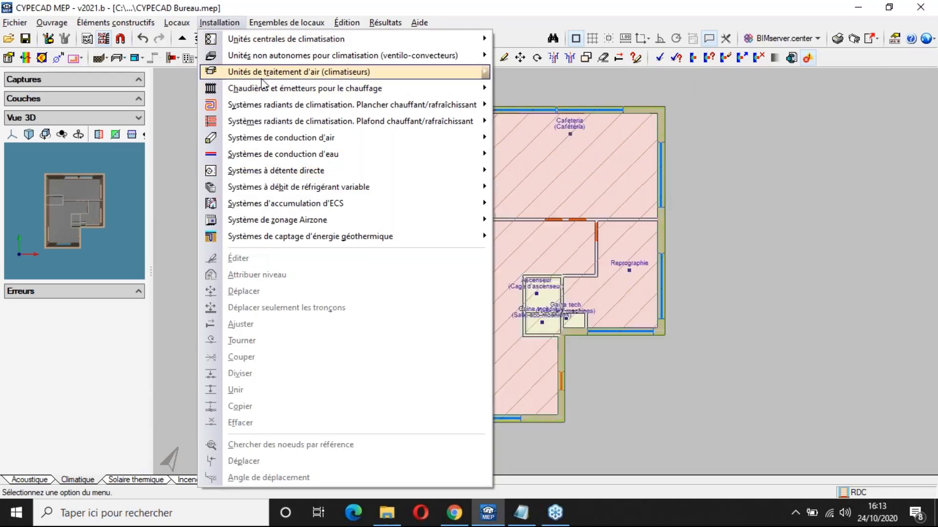
mouse_move(262, 59)
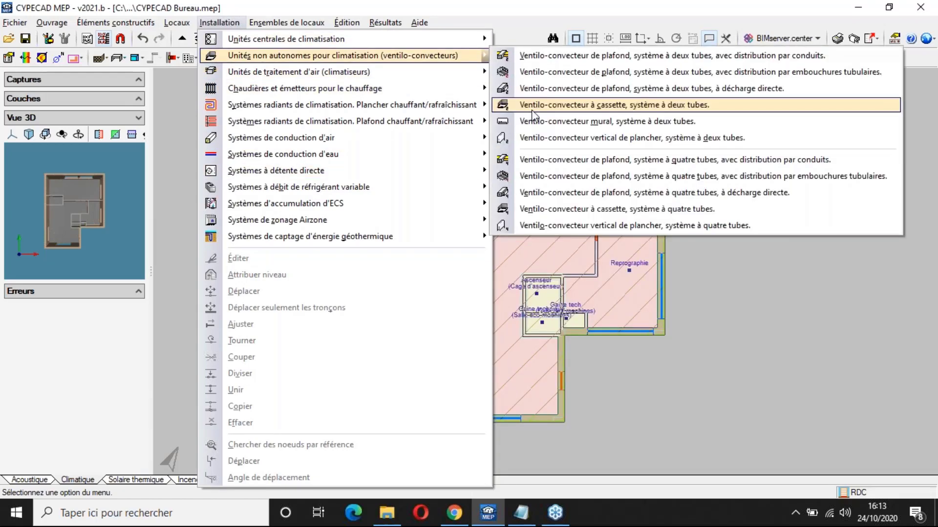
left_click(532, 110)
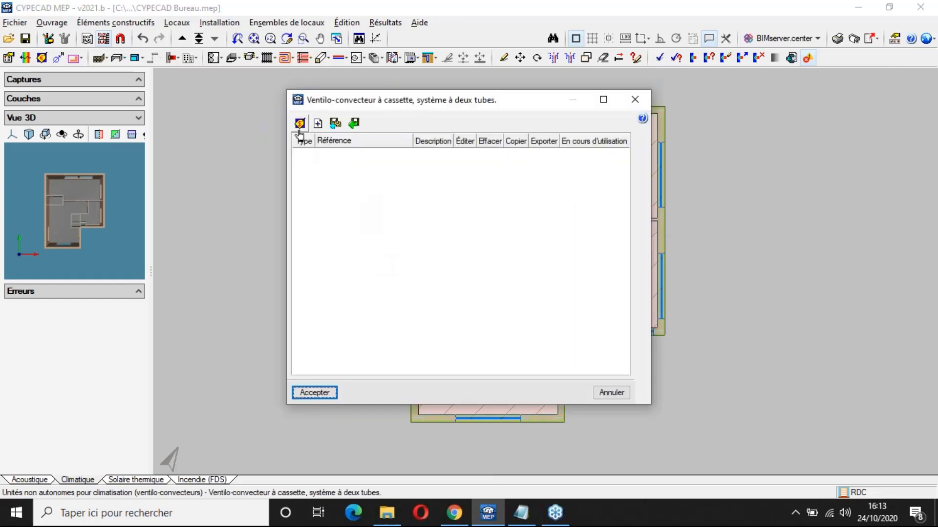
left_click(299, 124)
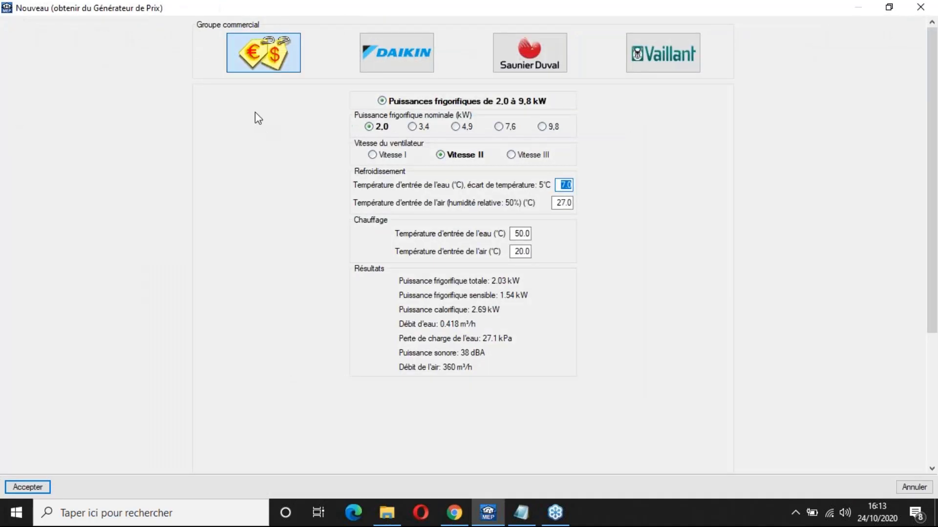
Step: Compare the cassette fan coil offers of Daikin, Saunier Duval and Vaillant, including Daikin's FWC-BT Round Flow series, and leave the generator
left_click(401, 60)
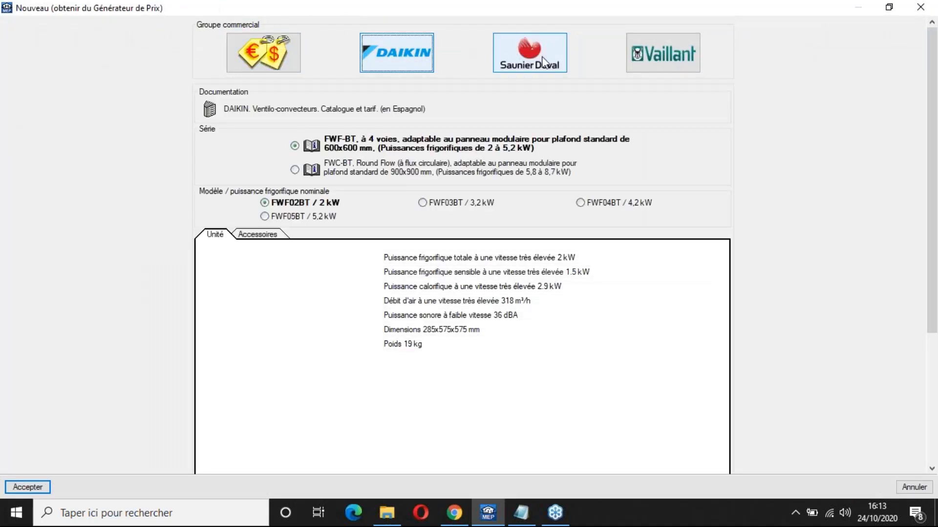
left_click(544, 62)
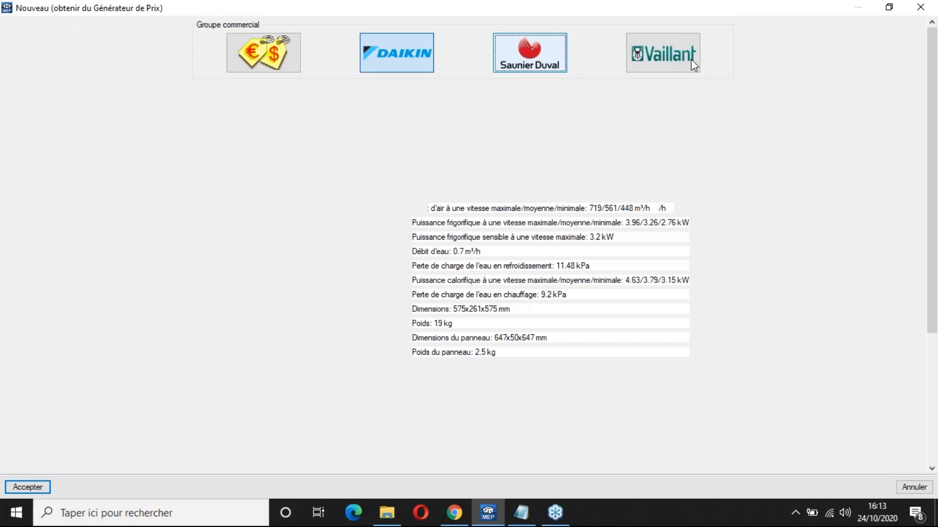
left_click(672, 59)
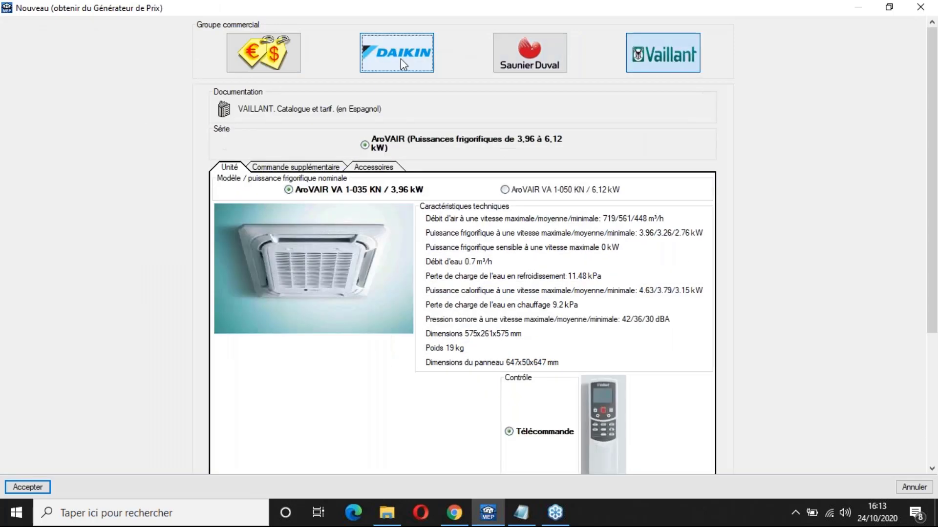
left_click(400, 59)
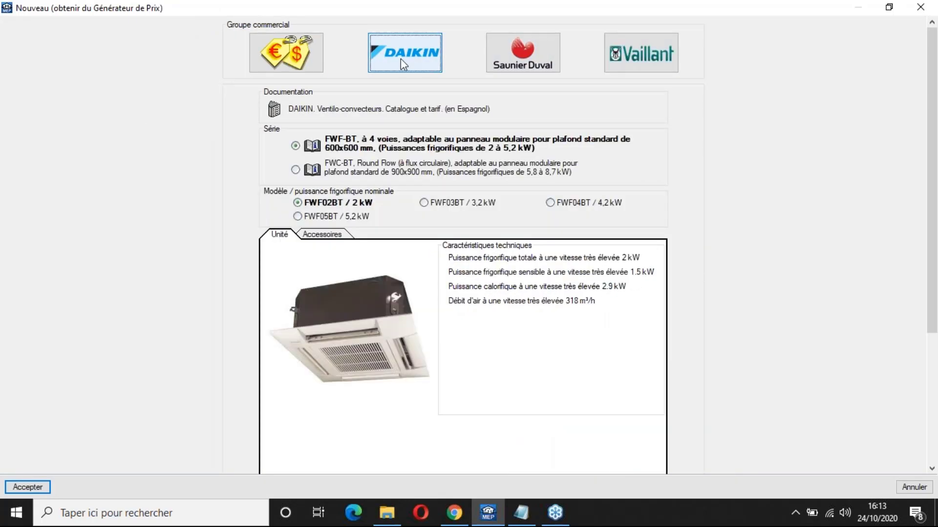
left_click(298, 169)
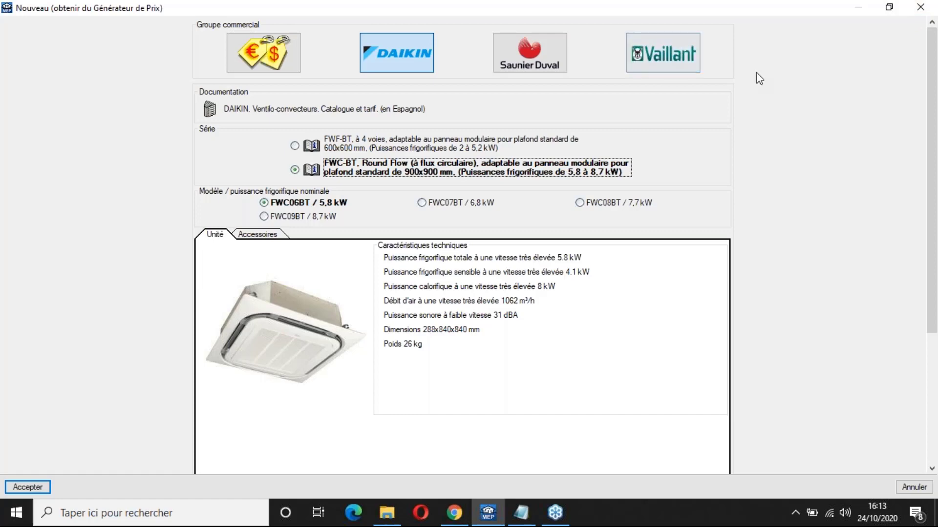
left_click(916, 9)
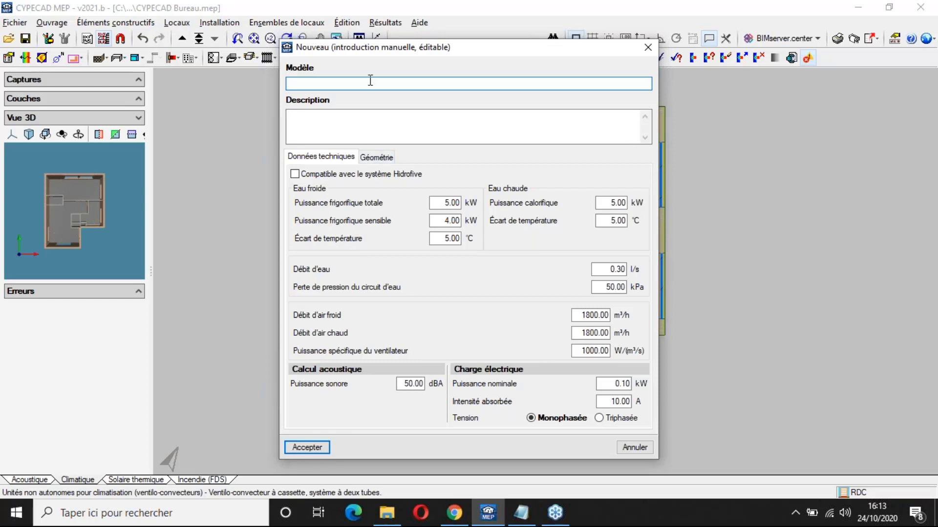
Step: Create a manually defined cassette fan coil type with the model name "Equipment X", keeping the default technical data
type("Equipment X")
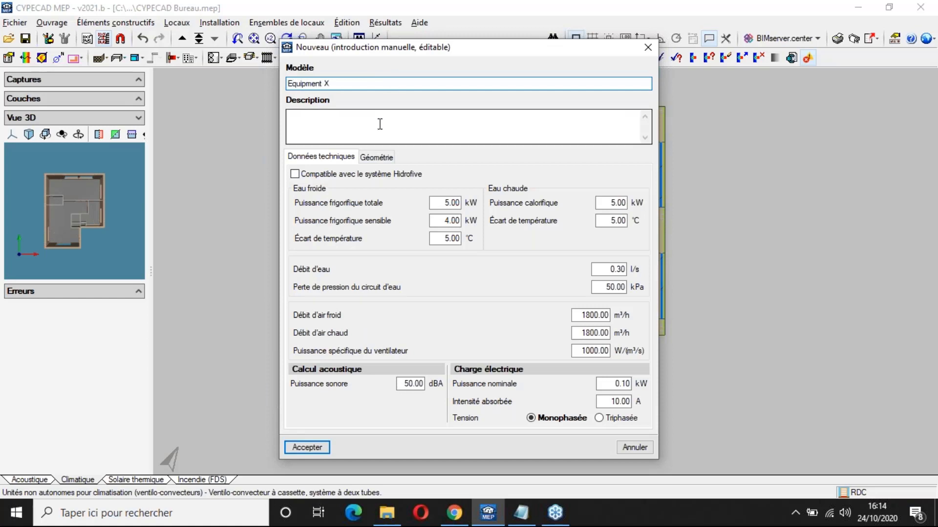
left_click(307, 448)
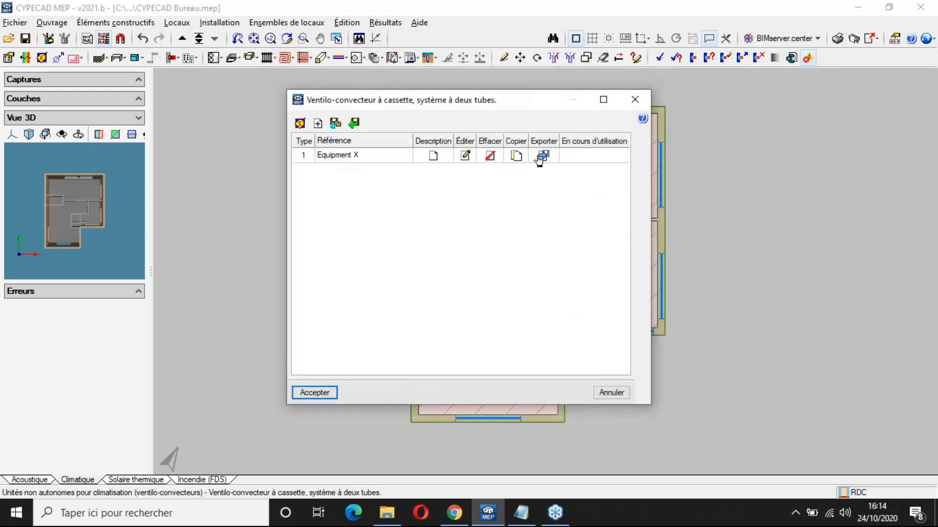
Step: Try to export Equipment X to a file with Bureau as the working directory, and leave the fan coil command without saving the type list
left_click(543, 156)
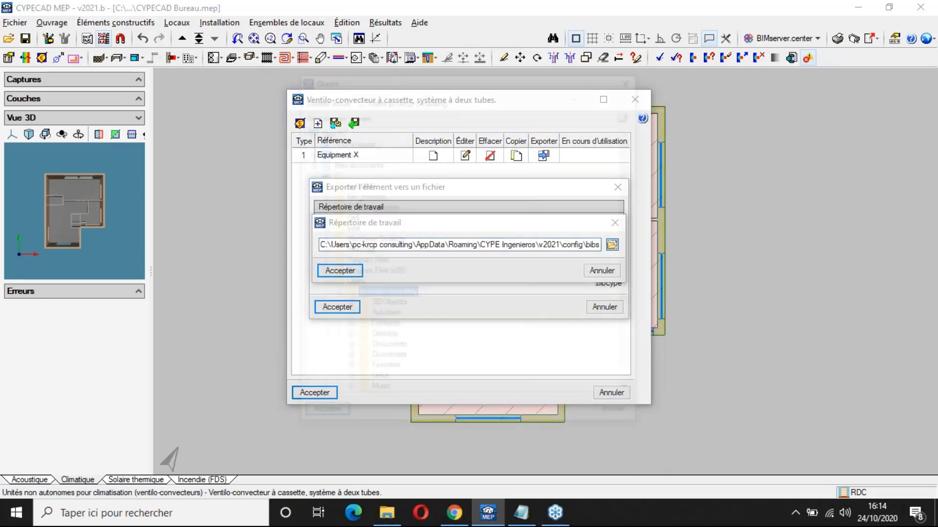
left_click(348, 151)
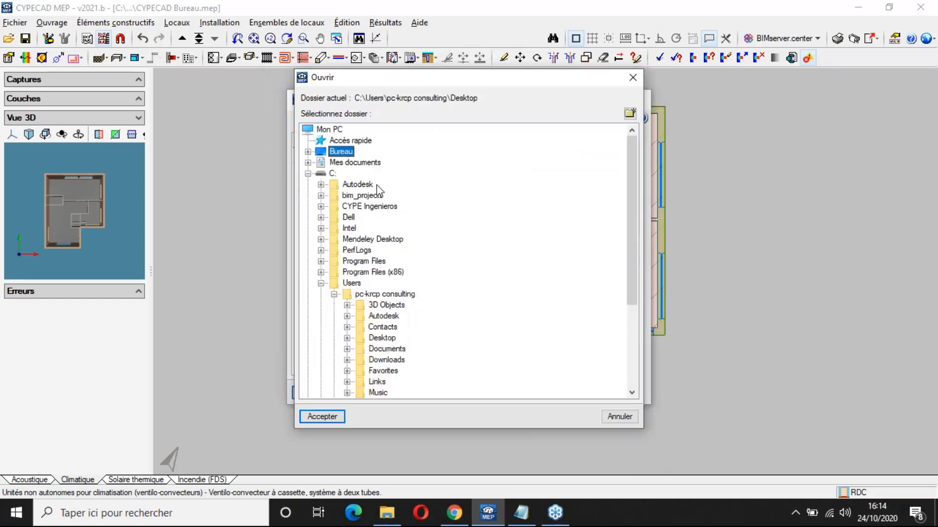
left_click(637, 79)
left_click(615, 224)
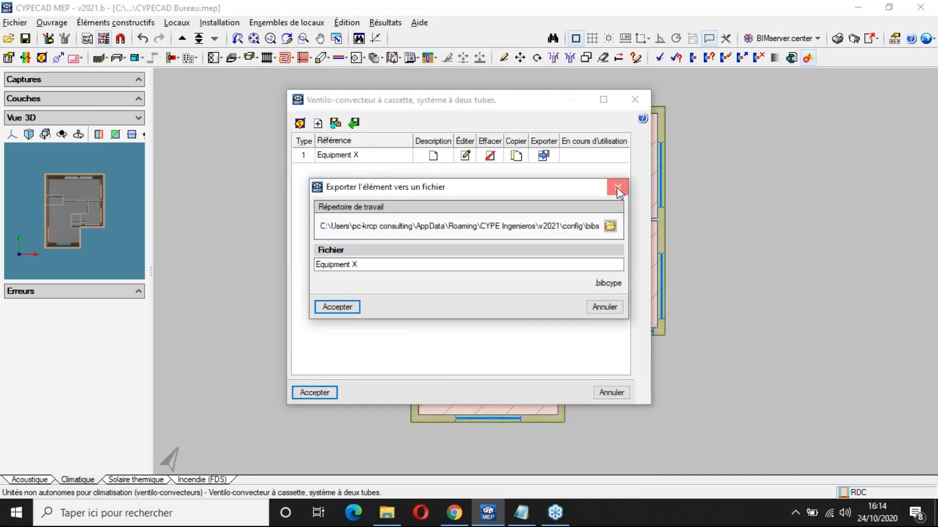
left_click(618, 190)
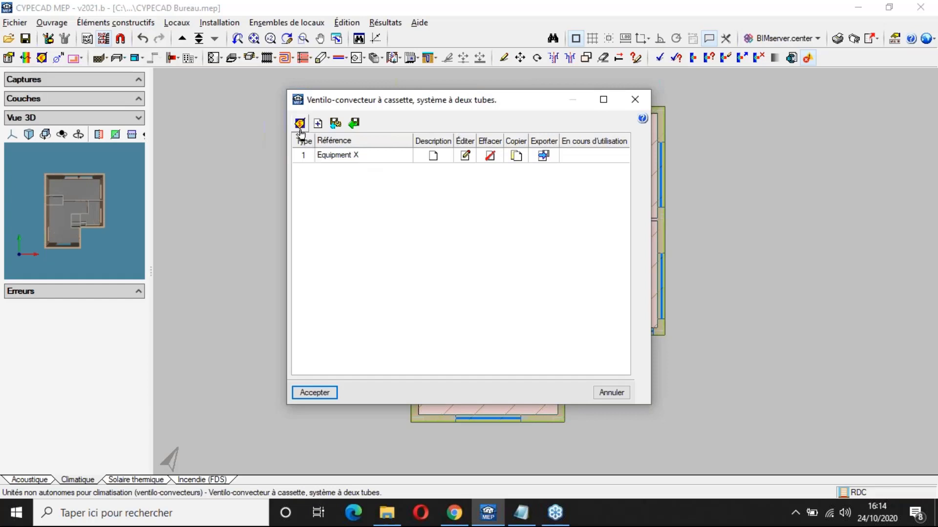
left_click(633, 104)
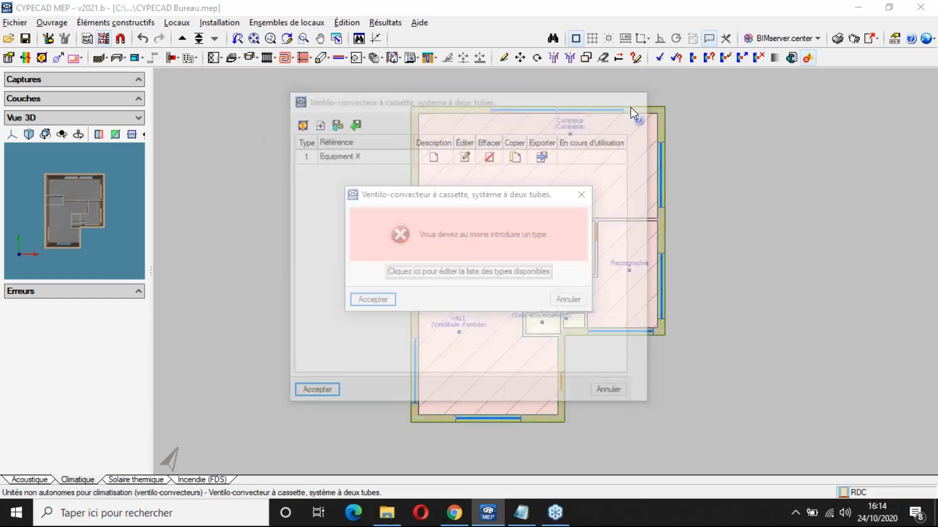
left_click(580, 197)
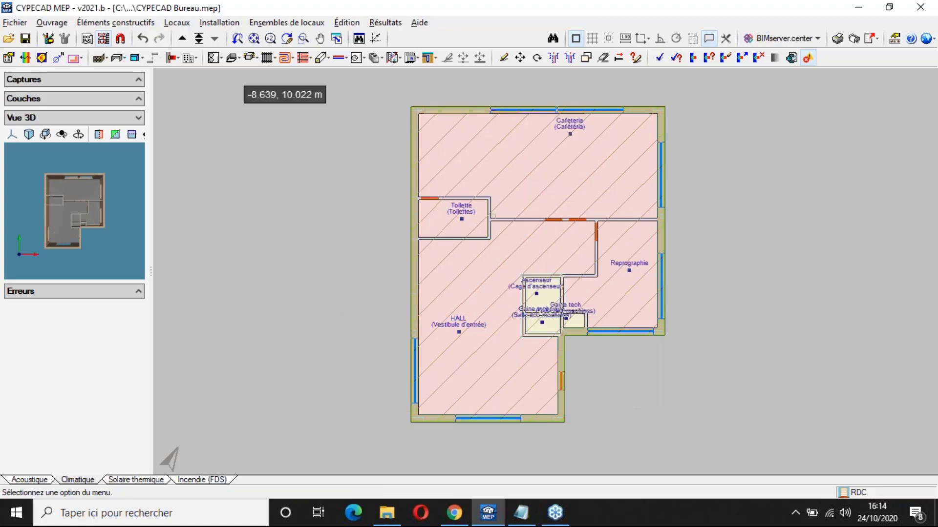
Step: Review the installation categories offered for direct expansion systems, radiant floors and ceilings, and heating boilers and emitters
left_click(219, 22)
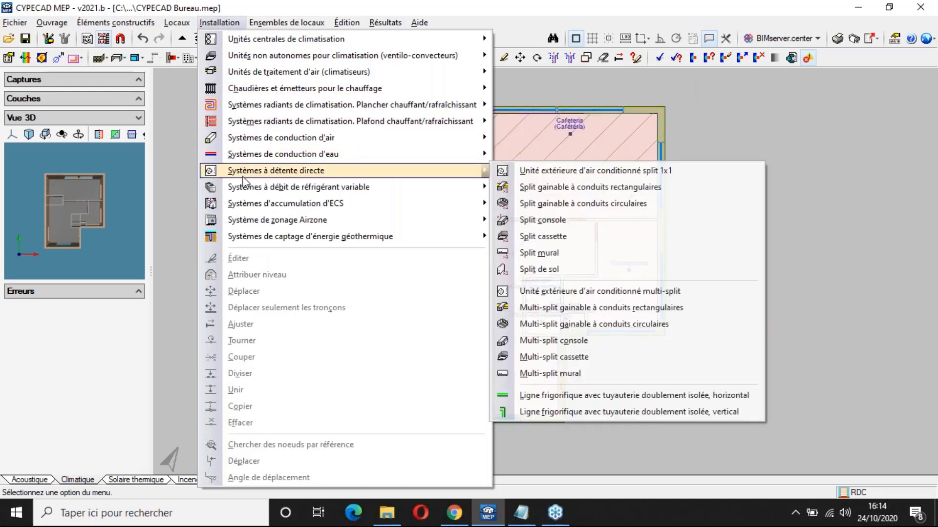
mouse_move(246, 181)
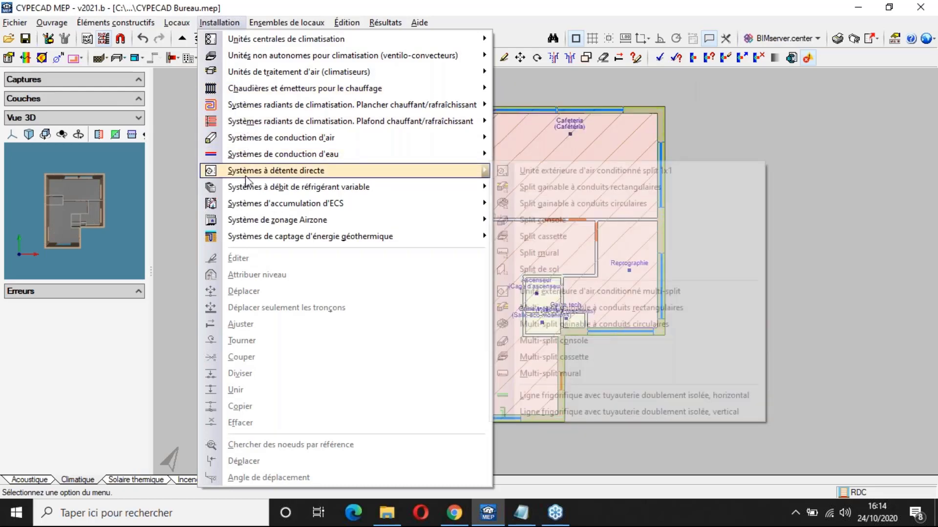
mouse_move(254, 108)
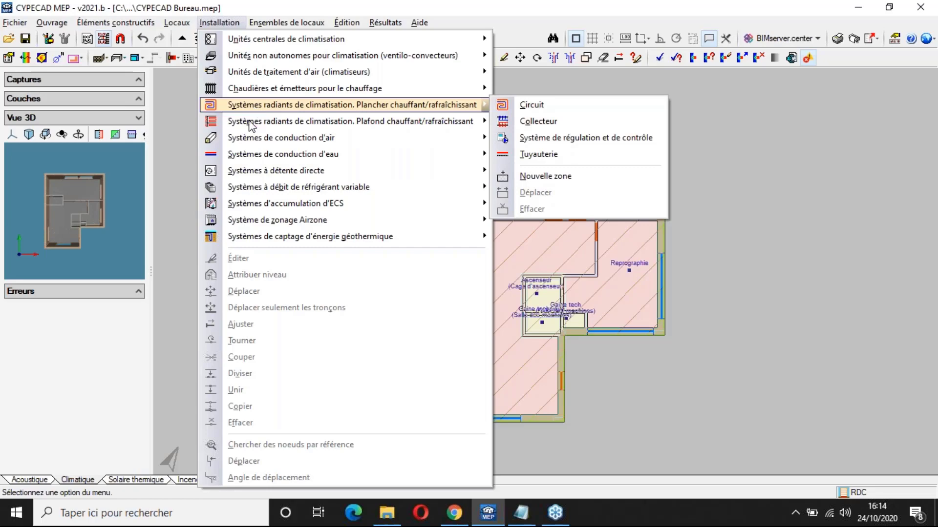
mouse_move(249, 132)
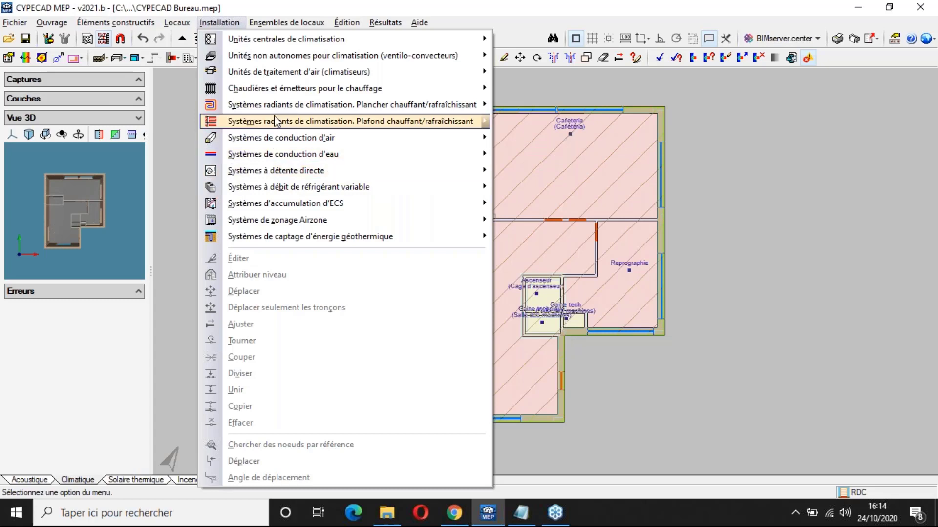
mouse_move(282, 117)
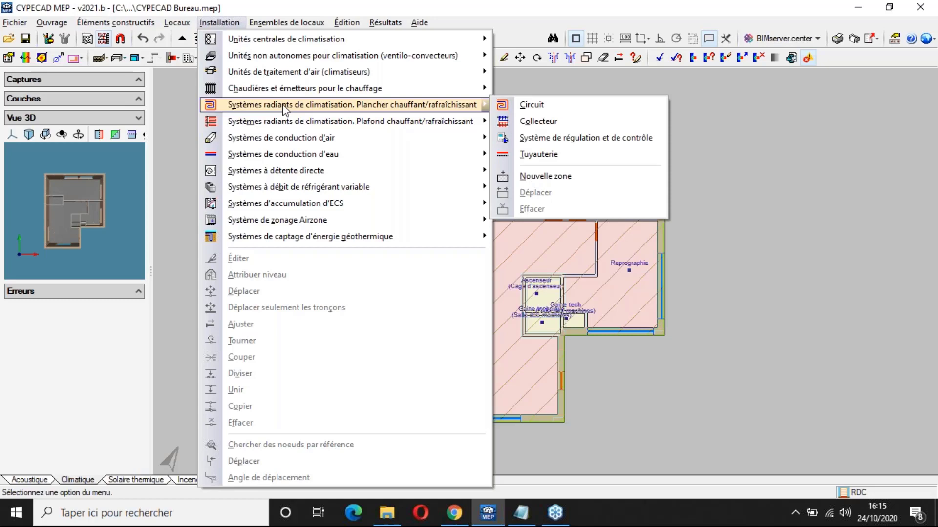
mouse_move(293, 89)
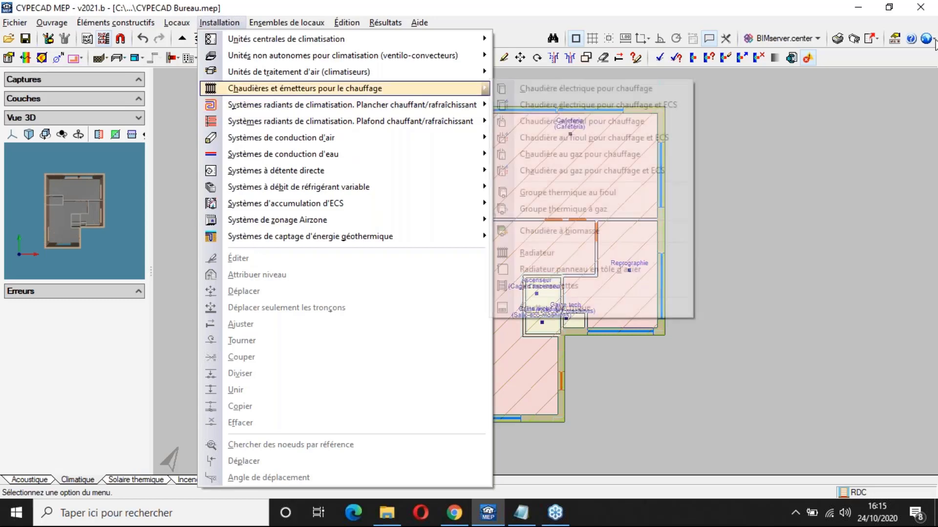
left_click(932, 44)
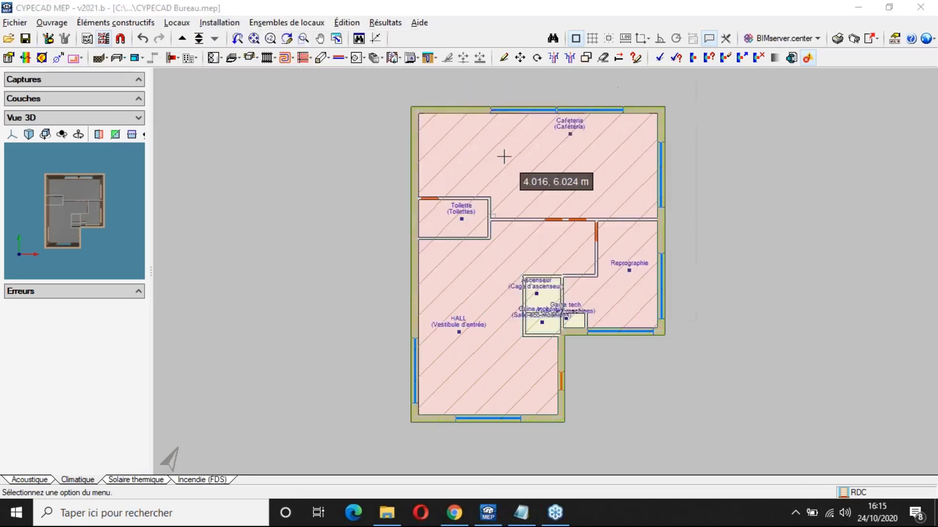
Step: Start a multi-split outdoor air conditioning unit and open the price generator to redefine its type
left_click(217, 24)
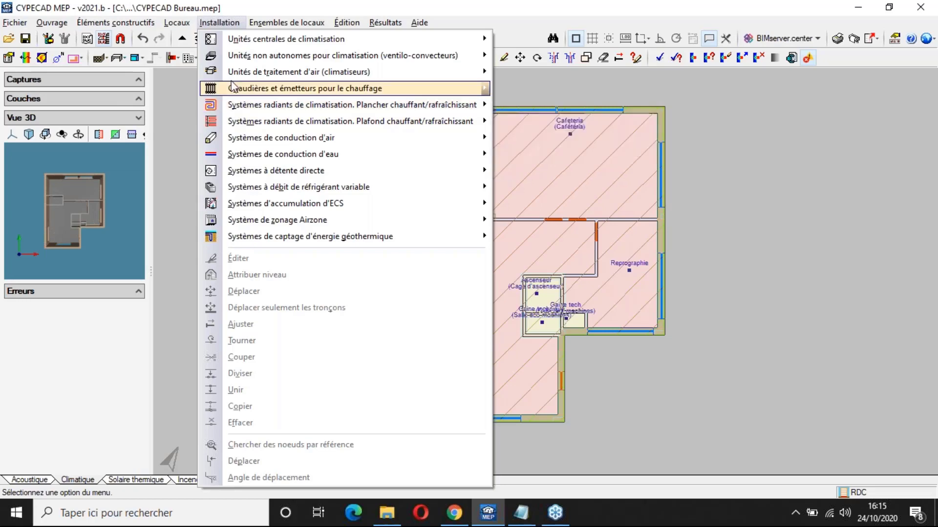
mouse_move(234, 59)
mouse_move(254, 155)
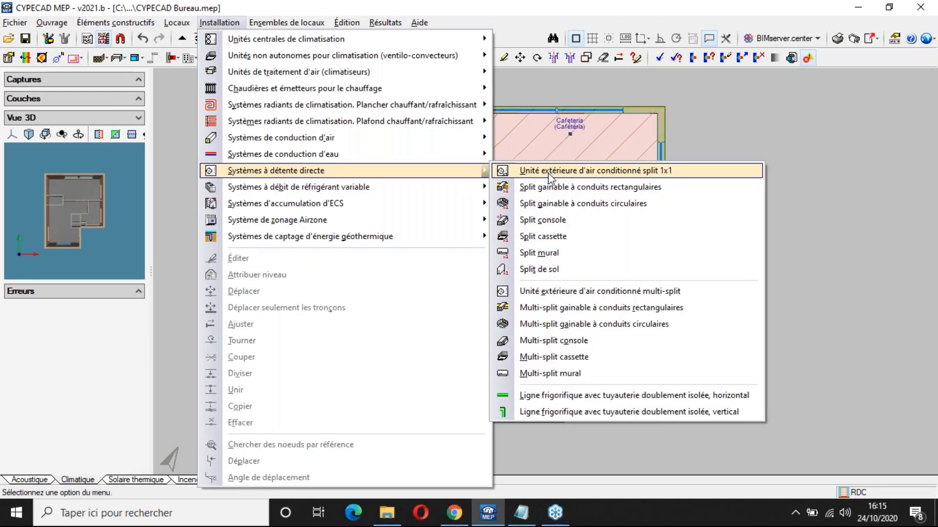
mouse_move(440, 175)
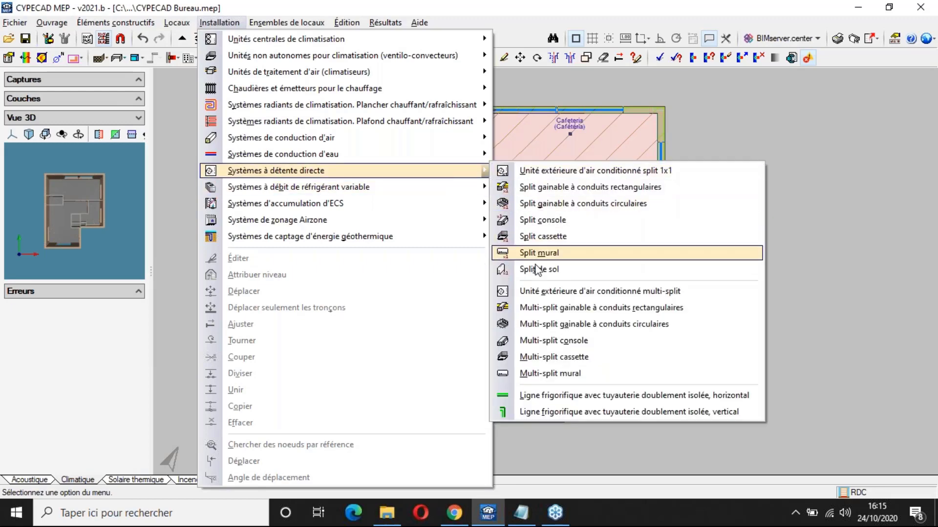
left_click(537, 289)
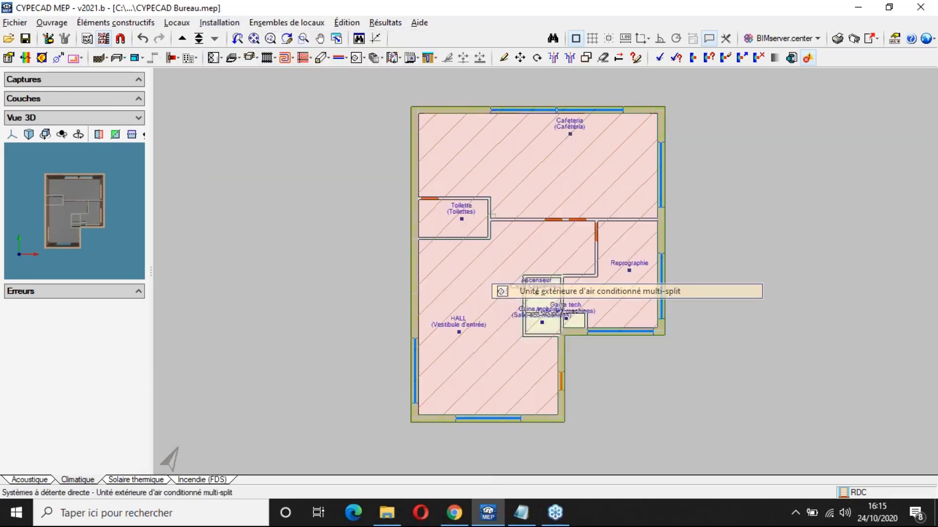
left_click(494, 286)
left_click(561, 234)
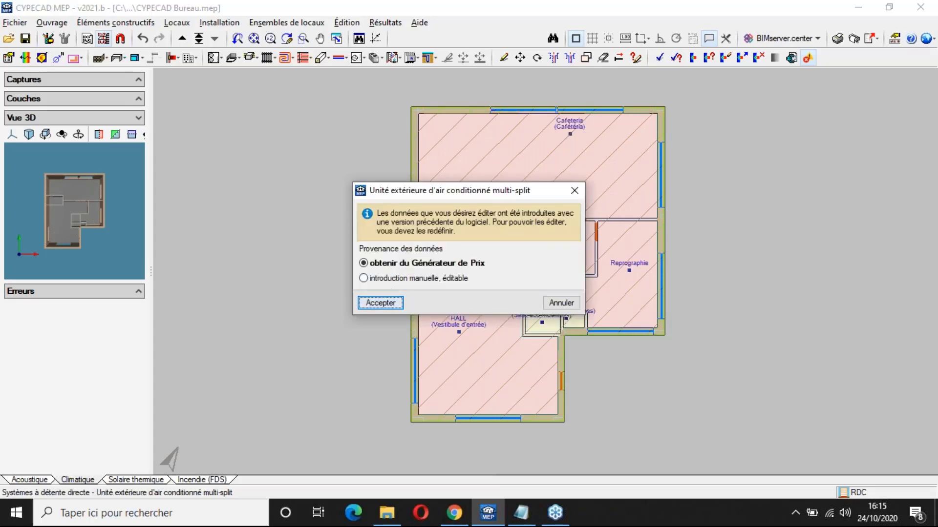
left_click(381, 303)
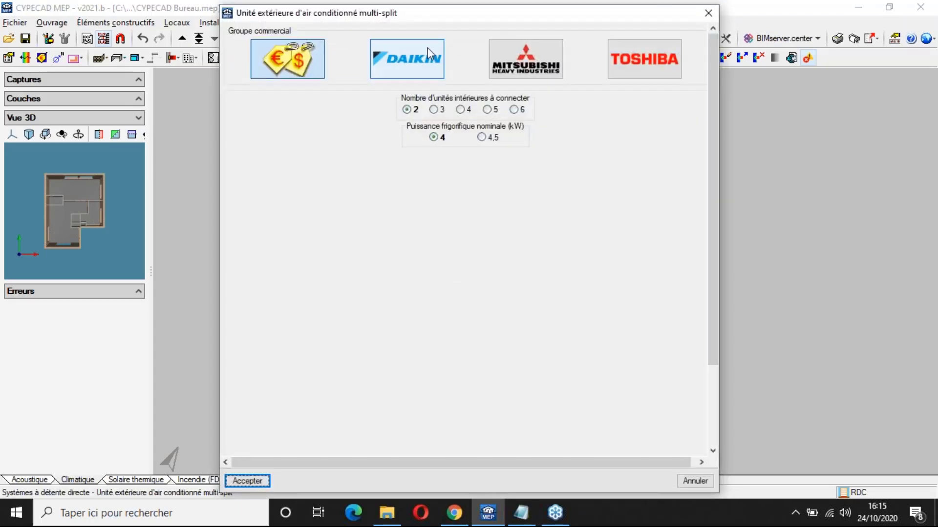
Step: Compare the multi-split outdoor units of Daikin and Mitsubishi Heavy Industries, and leave the command without changing the type
left_click(427, 49)
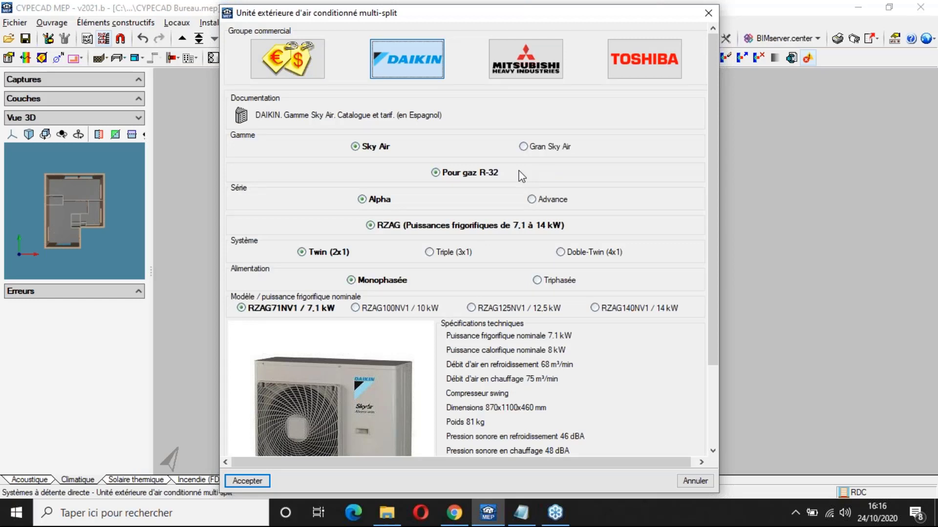
left_click(525, 61)
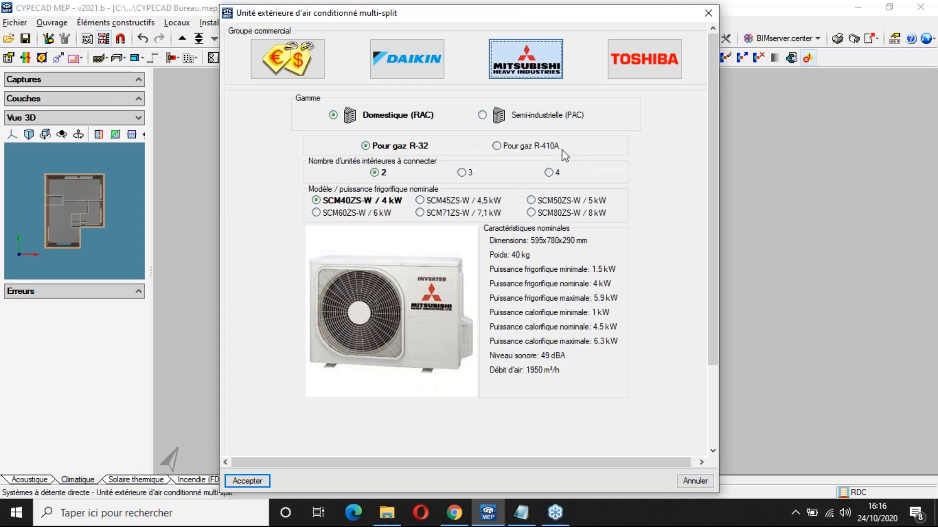
left_click(707, 14)
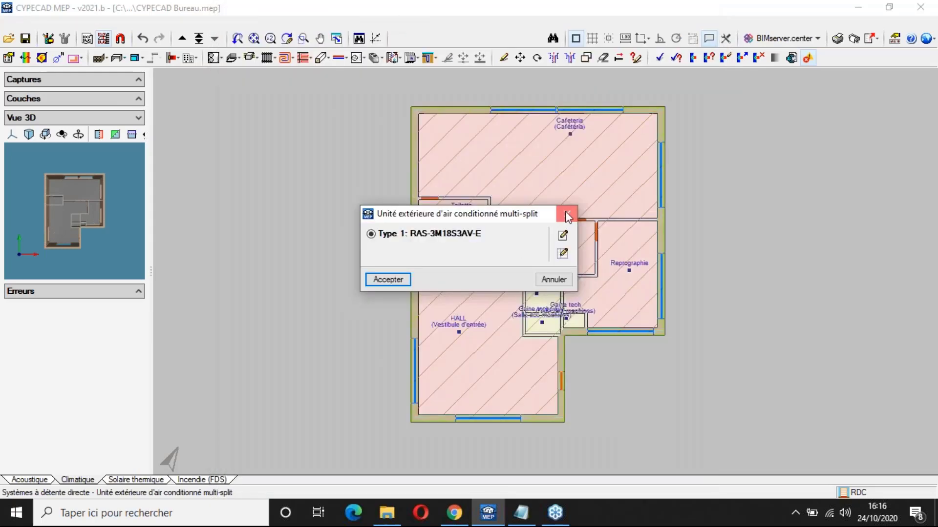
left_click(567, 215)
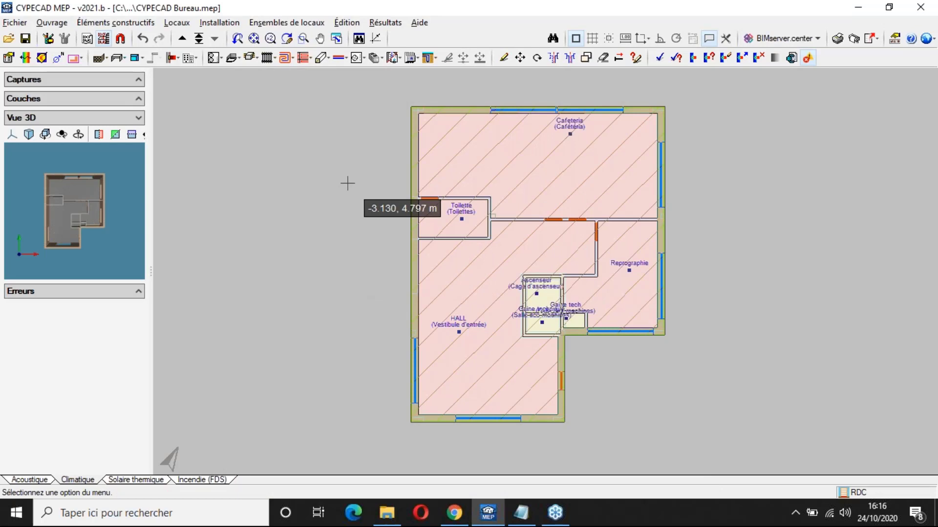
Step: Switch the plan from the ground floor up to the roof level, Toiture
middle_click_drag(429, 190, 356, 184)
left_click(727, 55)
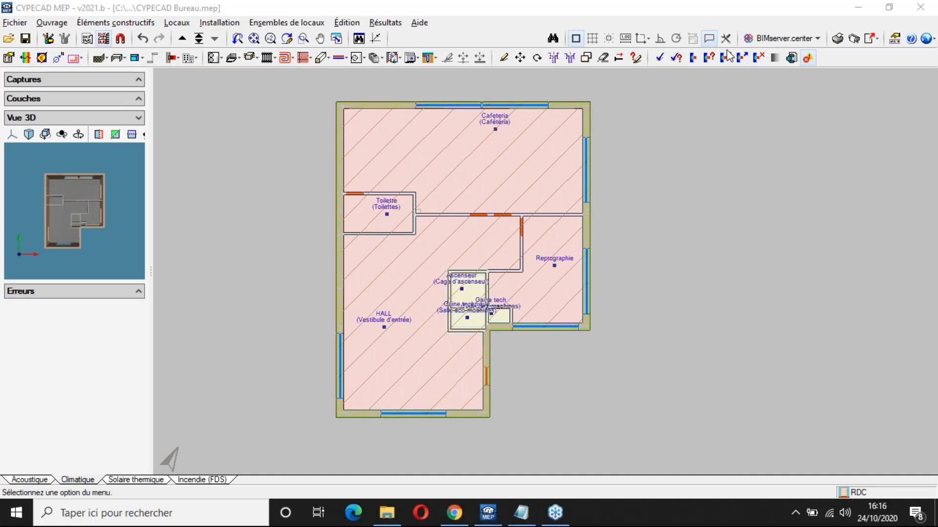
scroll(434, 229, "up", 1)
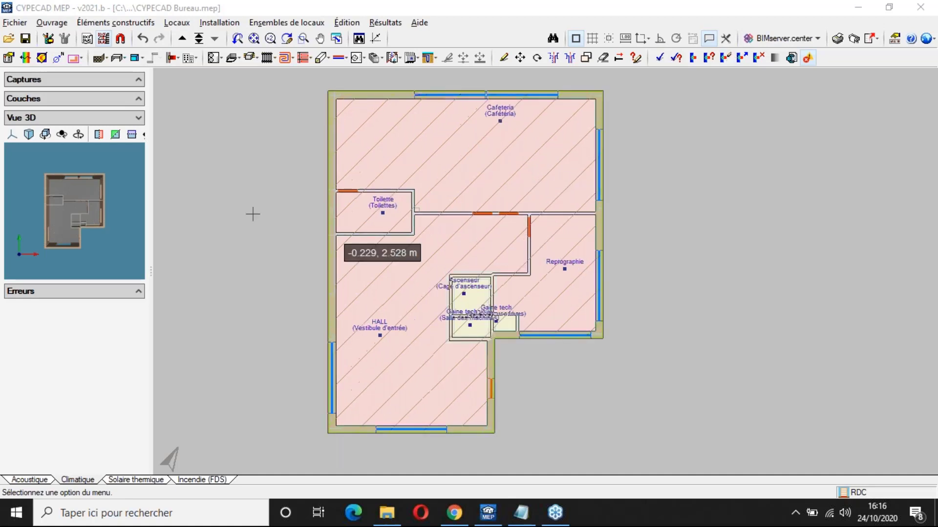
mouse_move(98, 239)
left_mouse_down()
mouse_move(107, 209)
mouse_move(93, 238)
left_mouse_up()
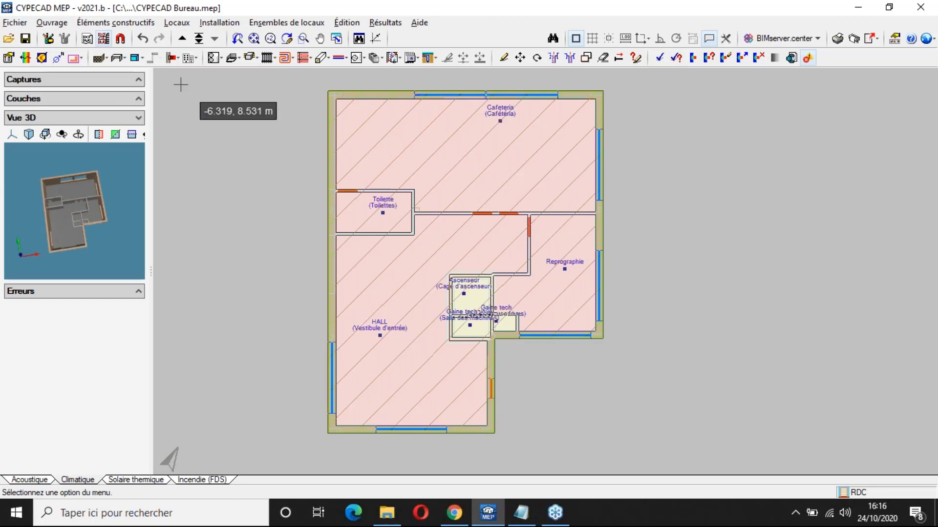
left_click(182, 38)
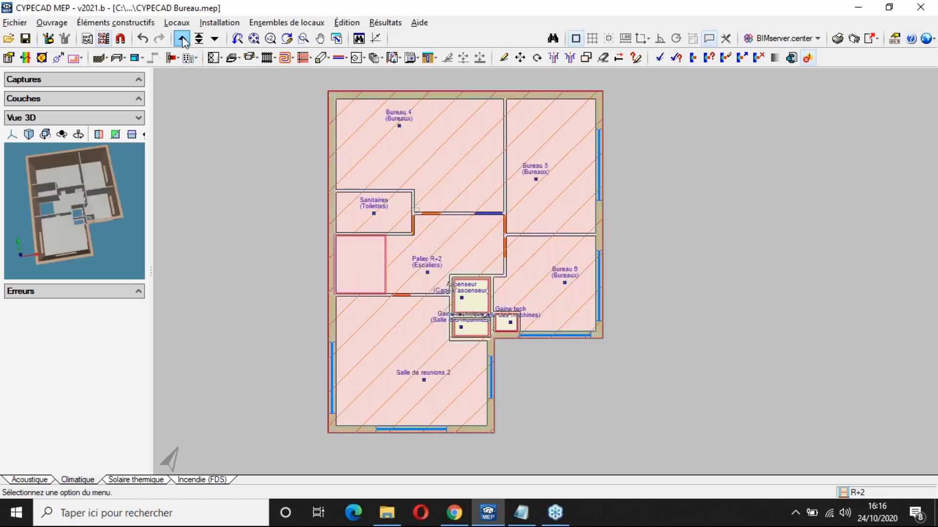
left_click(182, 38)
left_click(182, 38)
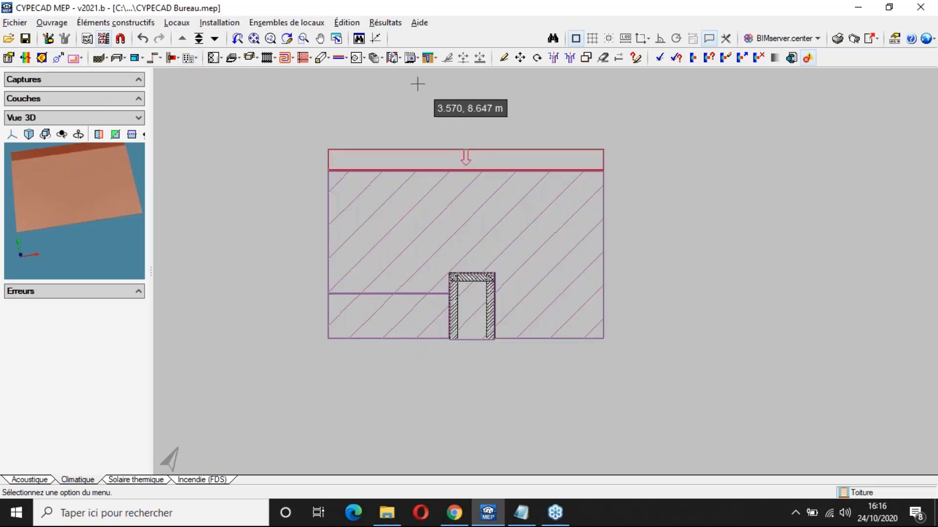
Step: Start a four-pipe air handling unit with cold and hot water coils and review the TROX TKM-50 series data
left_click(219, 22)
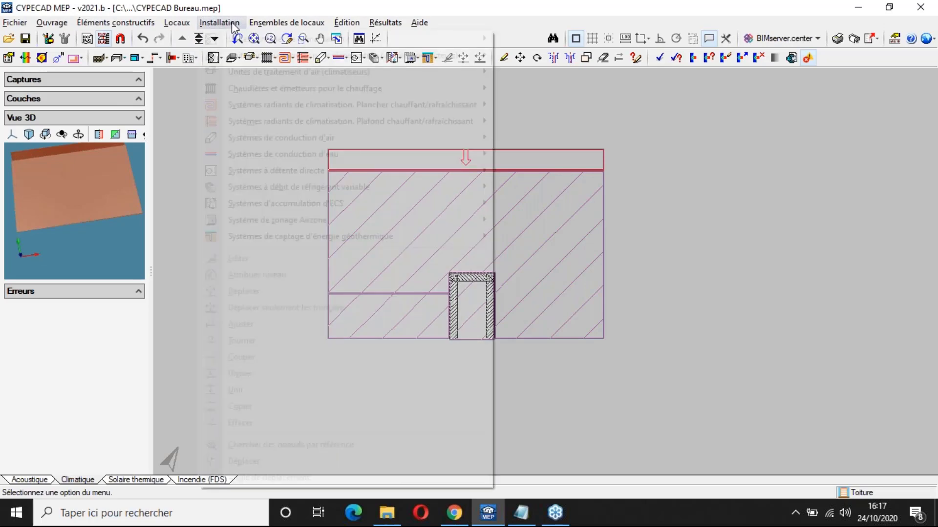
mouse_move(274, 71)
left_click(508, 120)
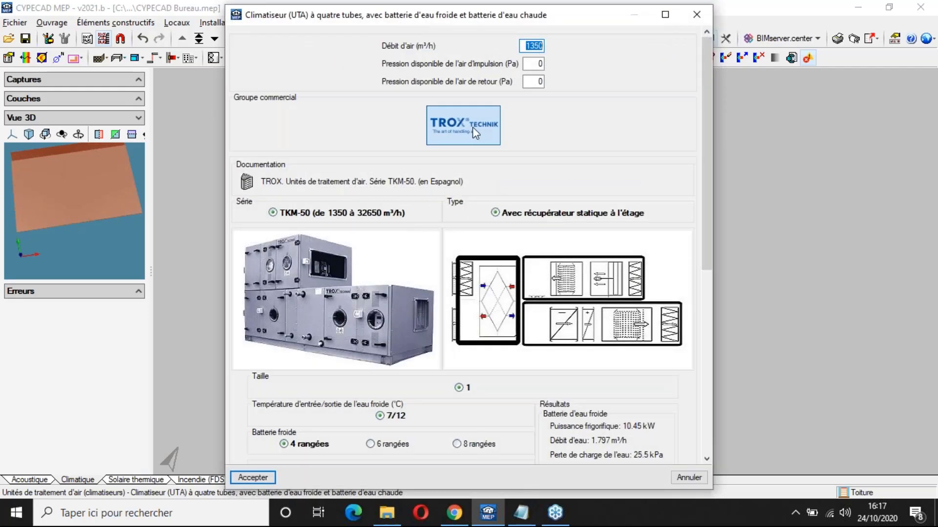
scroll(475, 133, "down", 1)
scroll(474, 133, "down", 2)
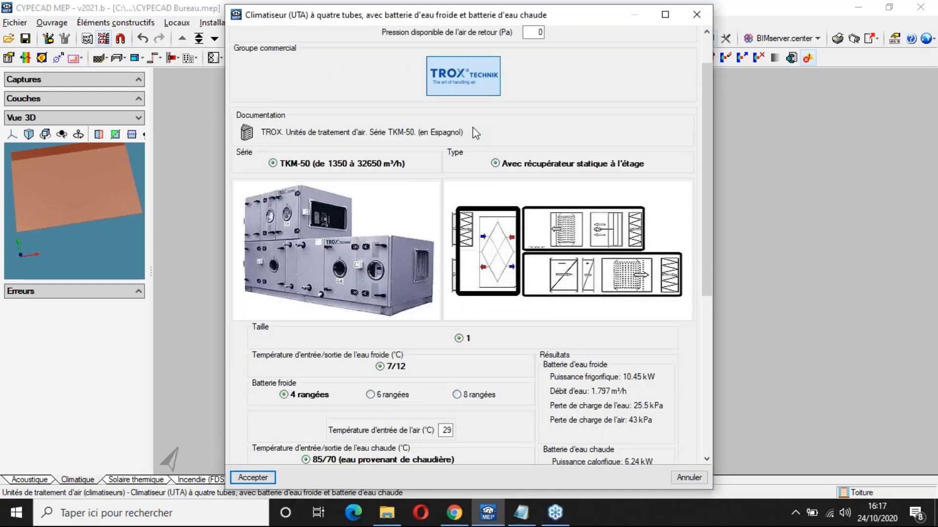
scroll(475, 133, "down", 2)
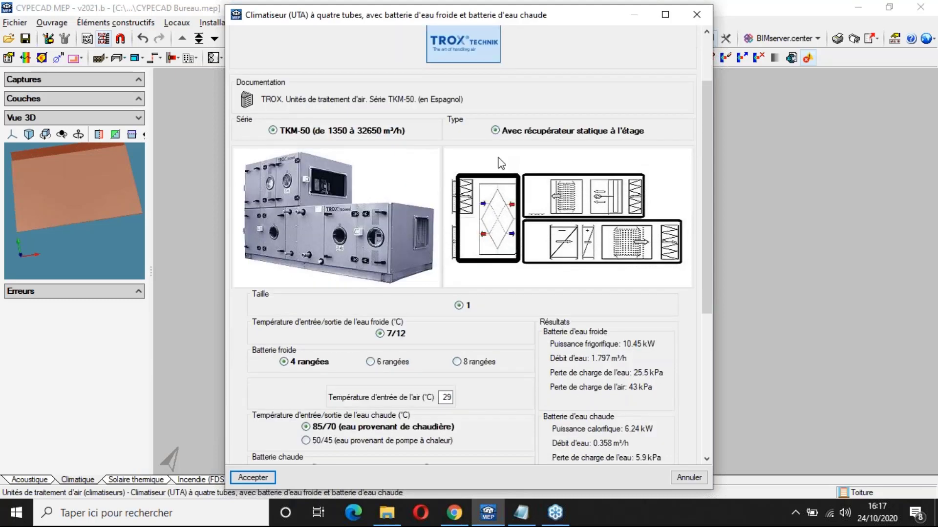
scroll(500, 163, "down", 1)
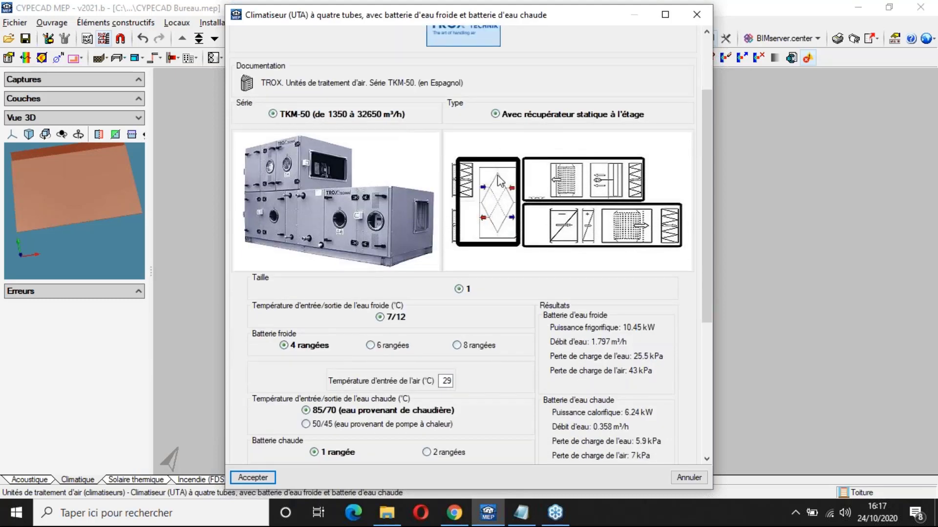
scroll(500, 182, "down", 2)
scroll(498, 187, "down", 1)
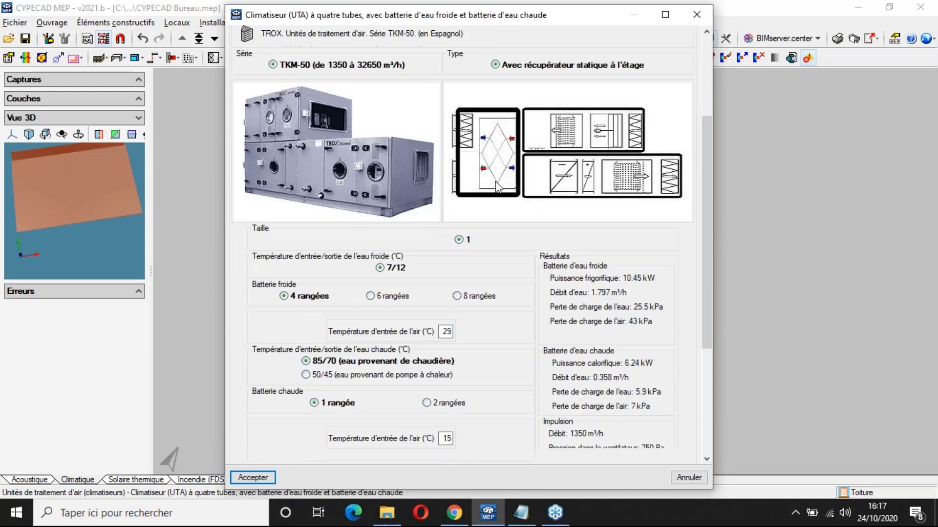
scroll(496, 185, "down", 12)
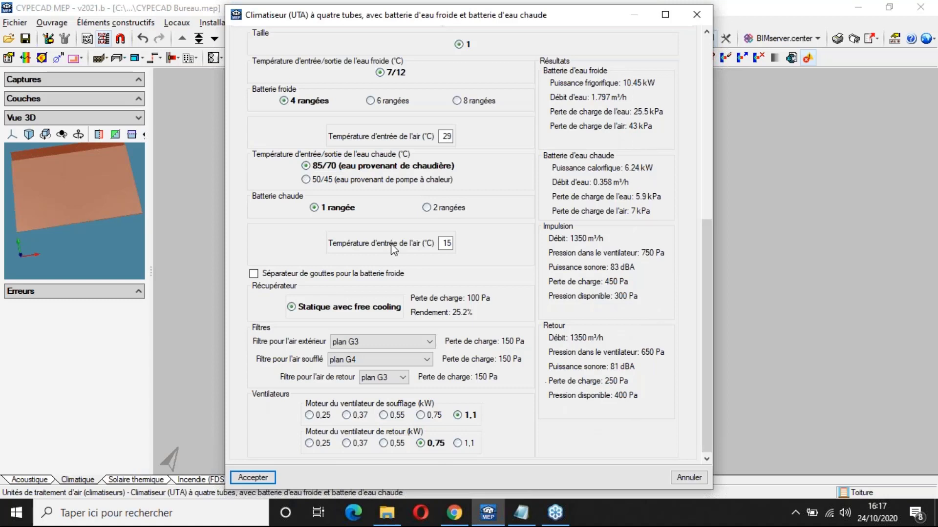
Step: Compare the cold coil with six and four rows, and examine the filter options for outdoor, supply and return air
left_click(370, 104)
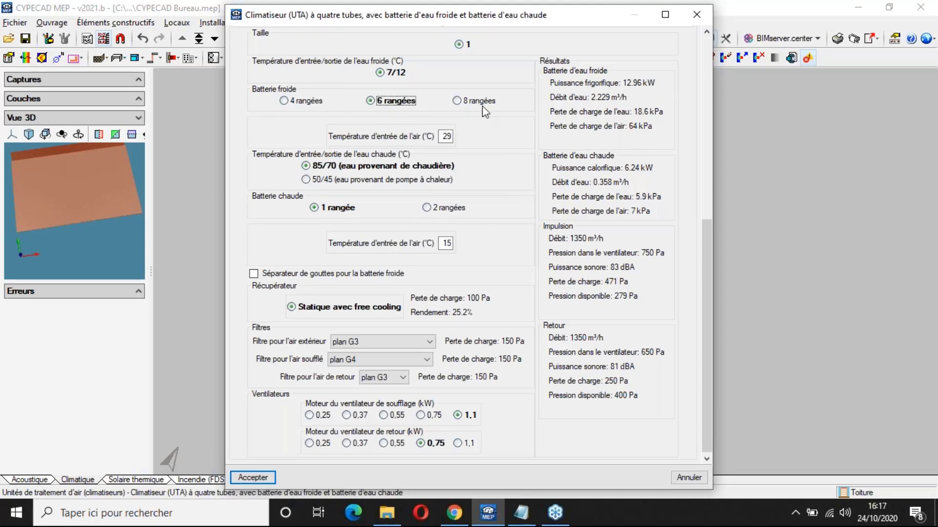
left_click(285, 101)
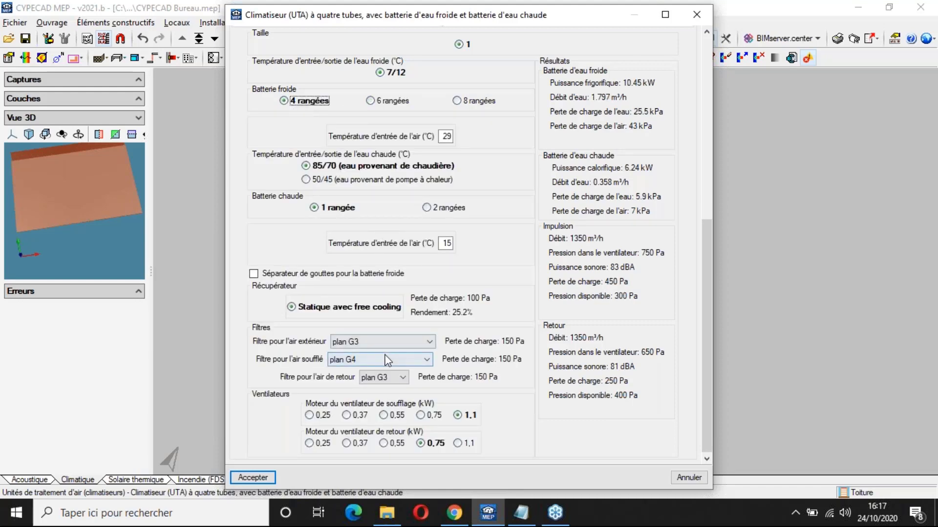
left_click(402, 345)
left_click(402, 363)
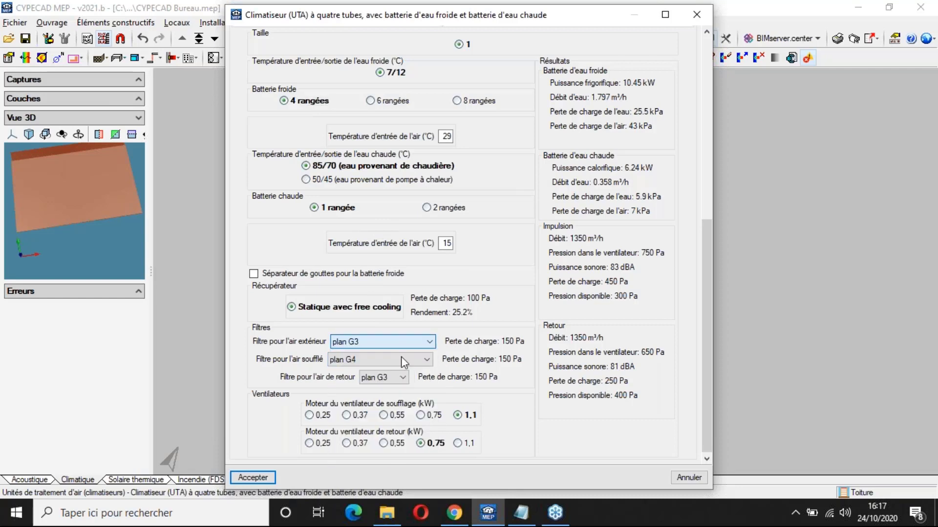
left_click(401, 359)
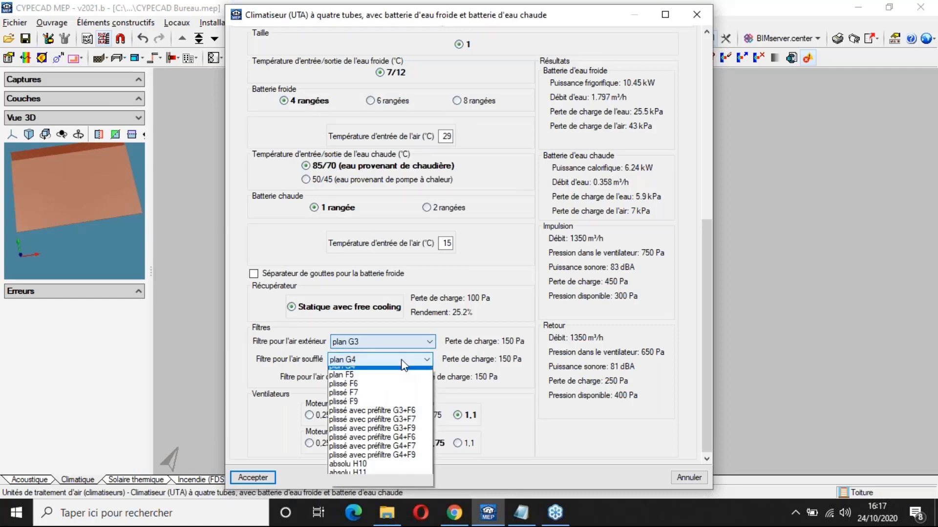
left_click(400, 360)
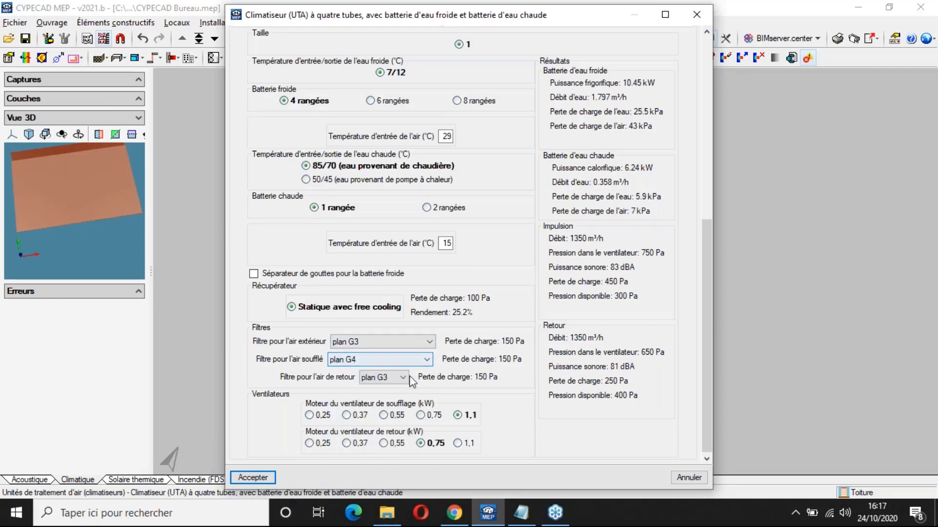
left_click(406, 377)
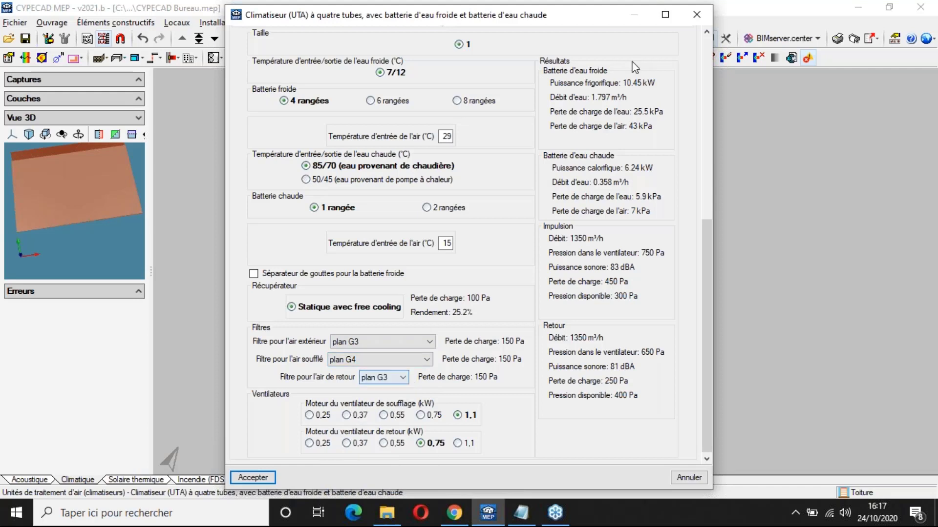
Step: Leave the unit's data and examine its optional duct sizing conditions for maximum velocities, diffuser sound power and sizing method
left_click(697, 23)
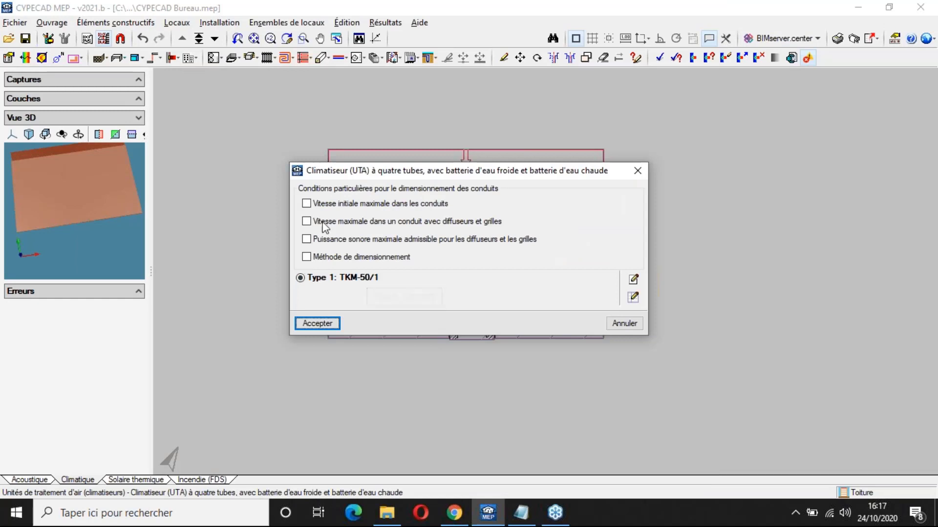
left_click(307, 203)
left_click(306, 204)
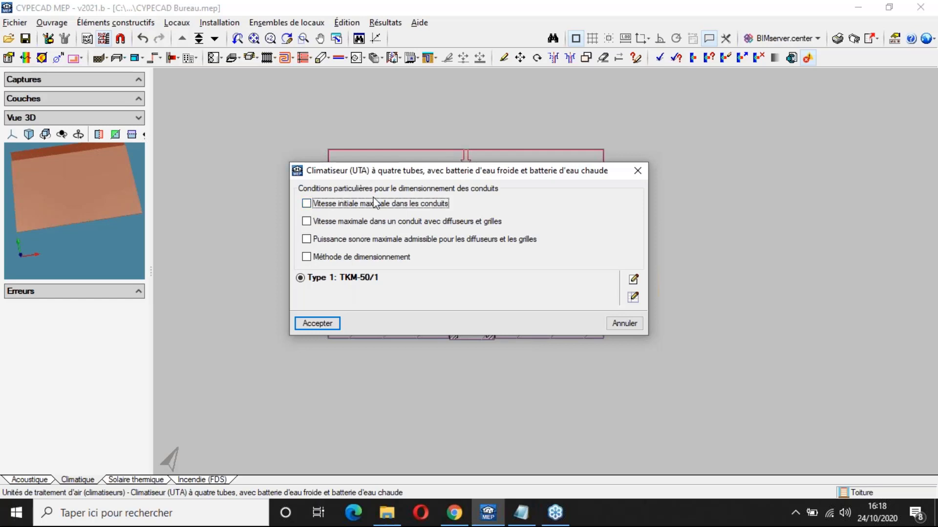
left_click(305, 204)
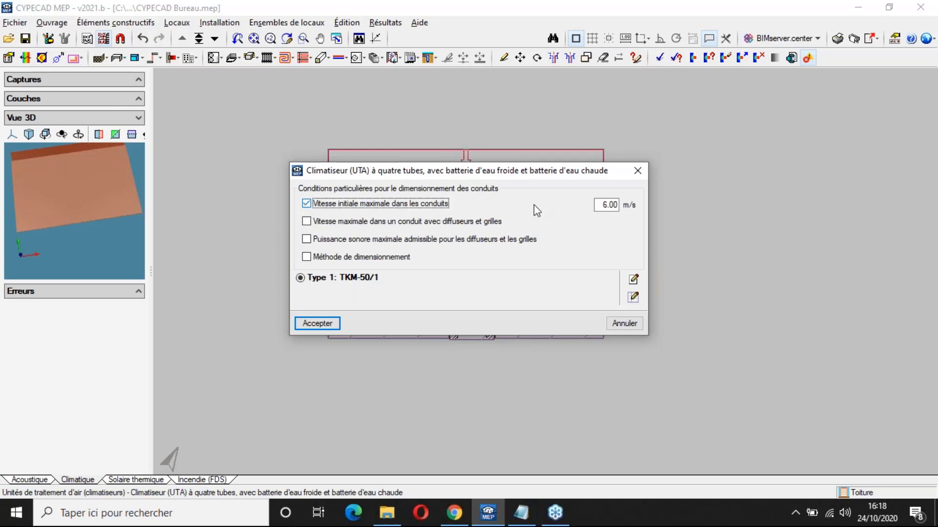
left_click(306, 223)
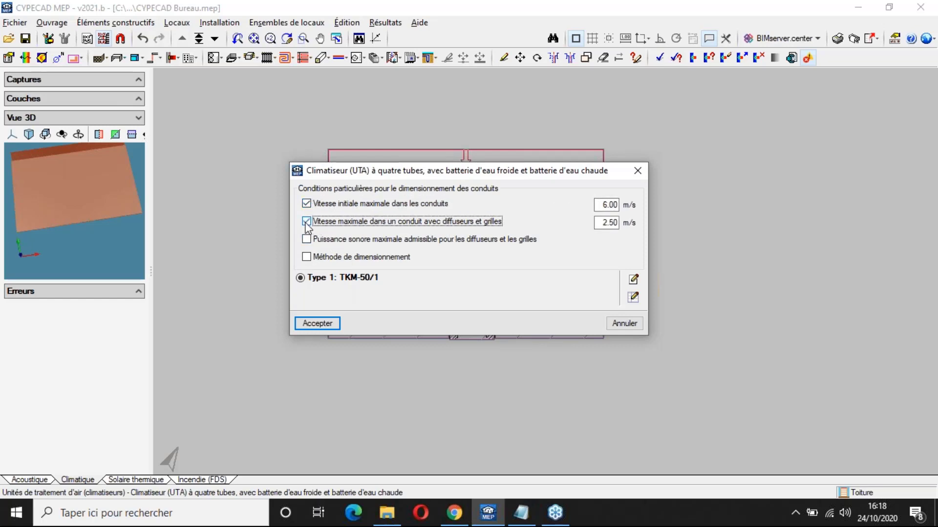
left_click(306, 239)
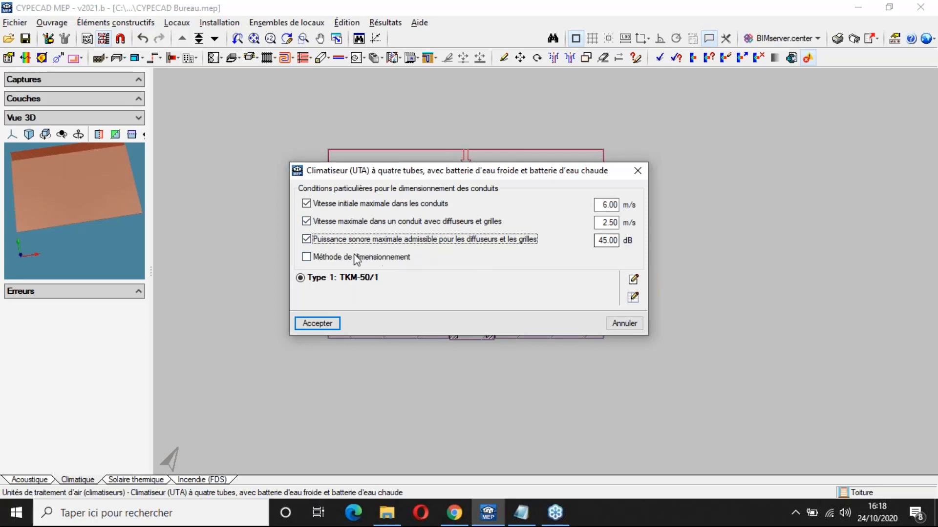
left_click(316, 258)
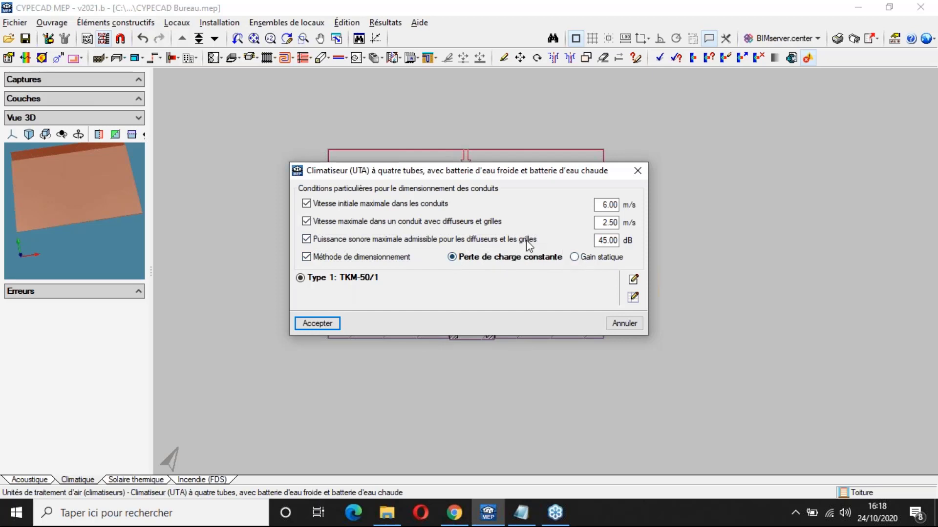
left_click(307, 240)
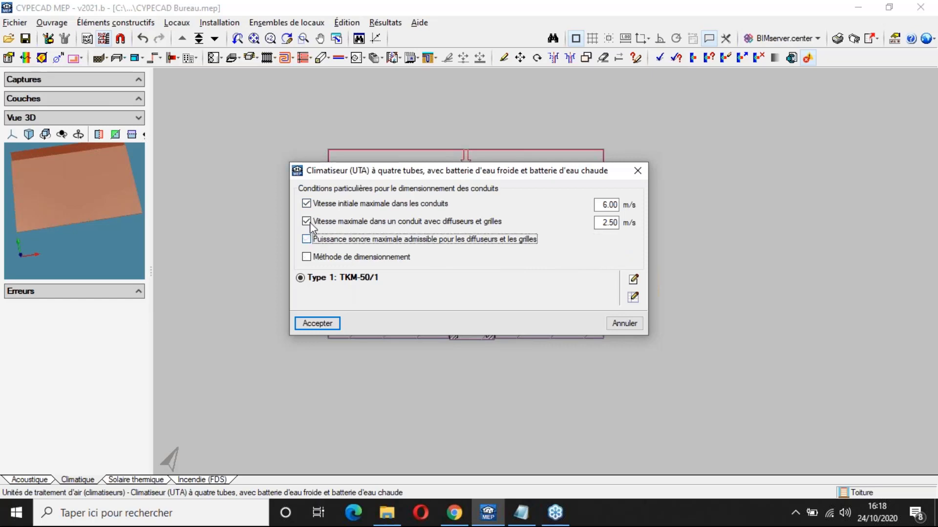
left_click(306, 221)
left_click(307, 204)
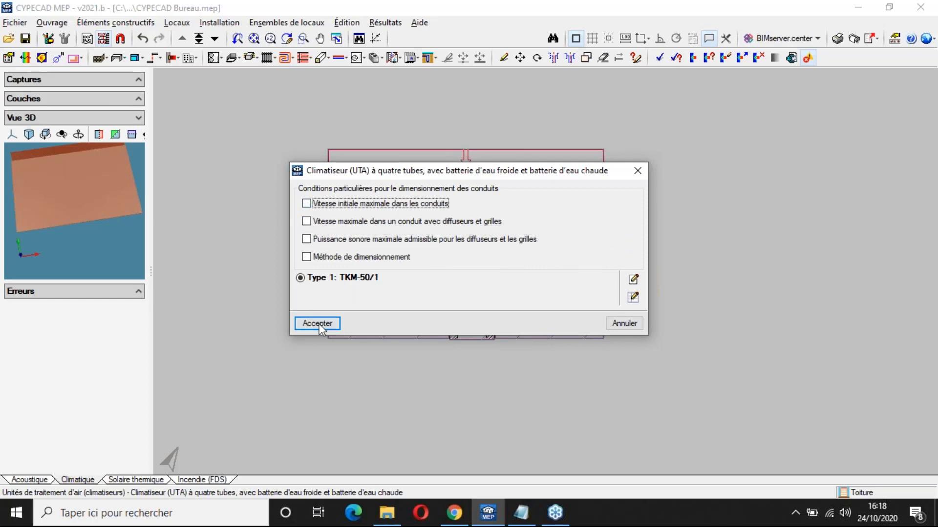
Step: Place the TKM-50/1 four-pipe air handling unit near the right edge of the roof, oriented downward
left_click(319, 324)
scroll(524, 259, "up", 2)
left_click(172, 279)
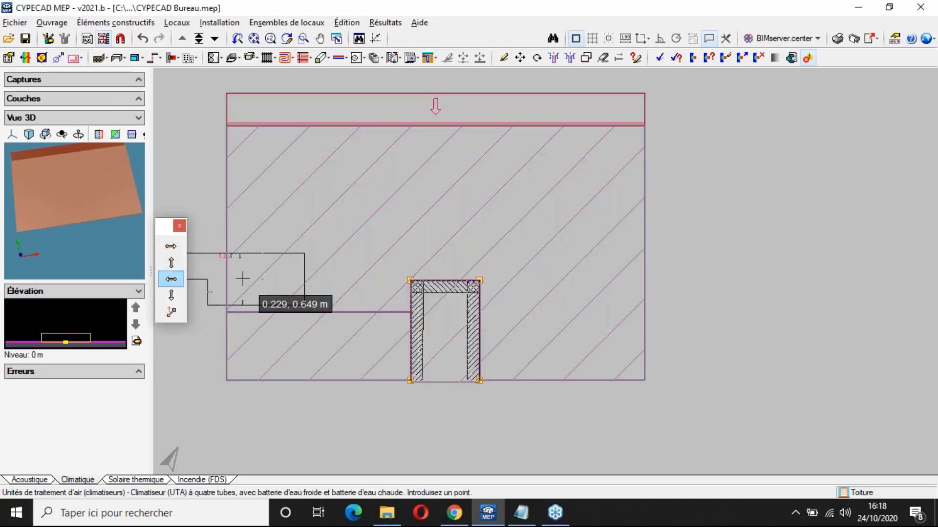
left_click(170, 295)
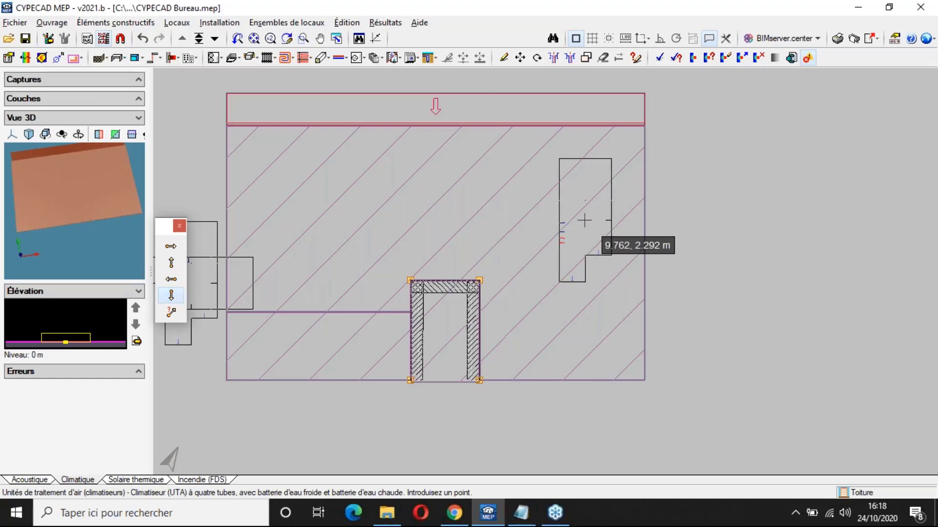
left_click(603, 210)
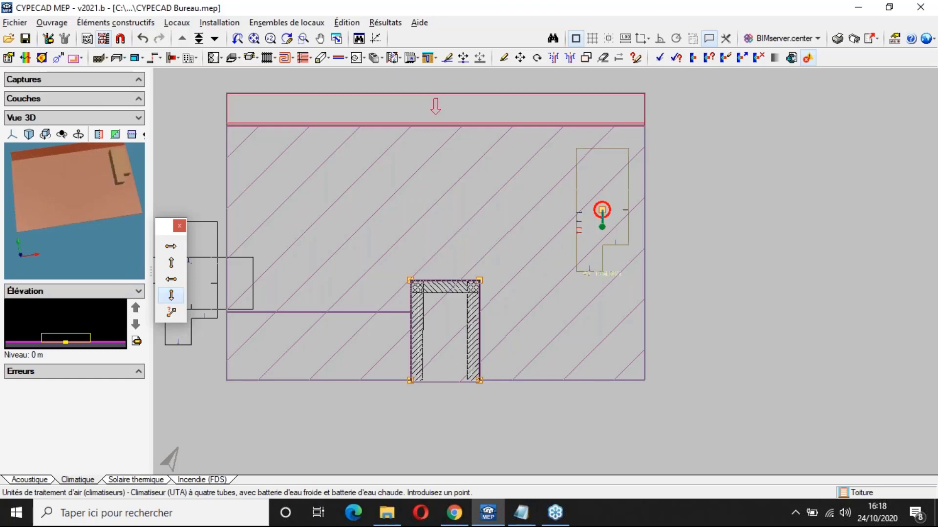
Step: Place an outdoor air-water cooling unit, Type 1, at the upper middle of the roof
left_click(219, 23)
mouse_move(215, 40)
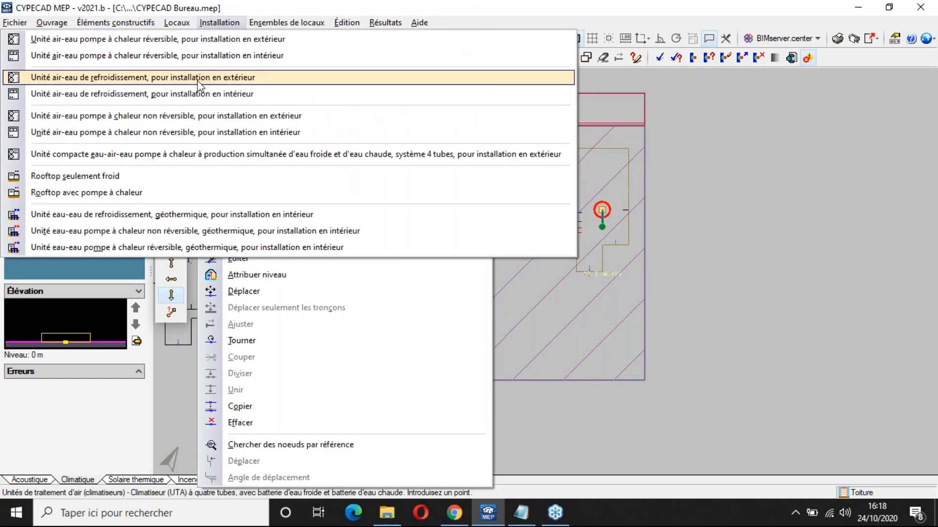
left_click(199, 78)
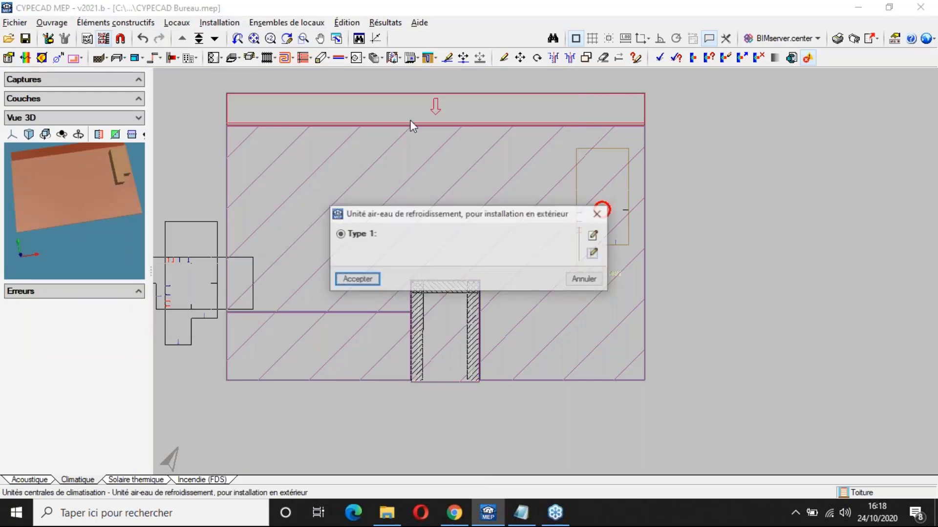
key("Return")
left_click(414, 162)
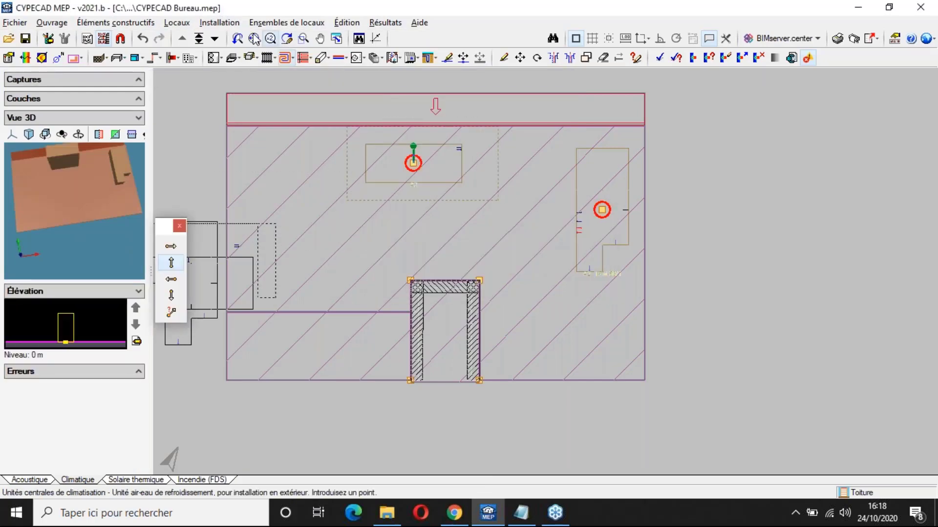
Step: Place an outdoor non-reversible air-water heat pump on the roof, just below the cooling unit
left_click(227, 24)
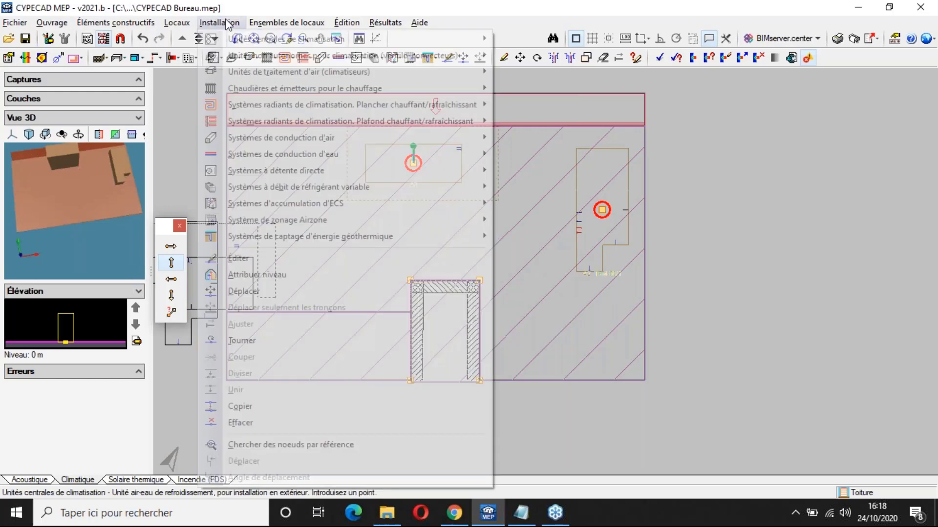
left_click(244, 39)
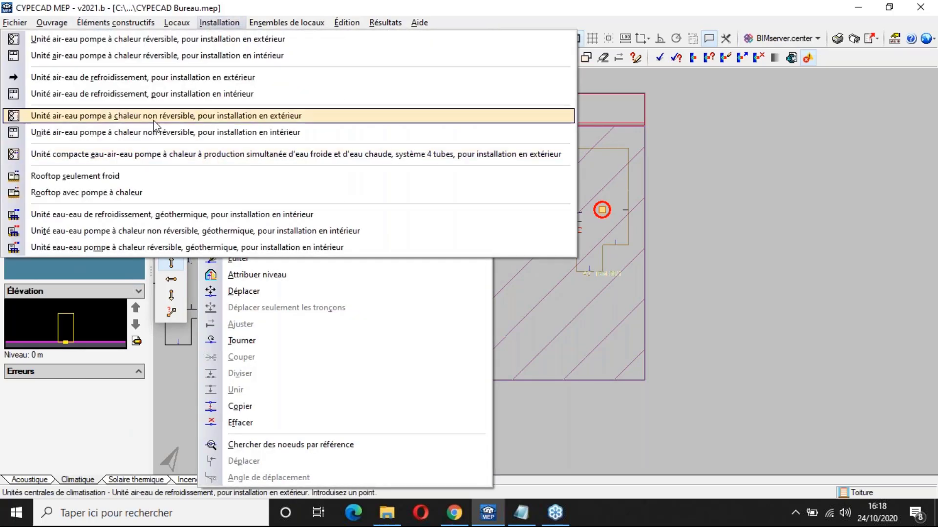
left_click(153, 120)
left_click(333, 280)
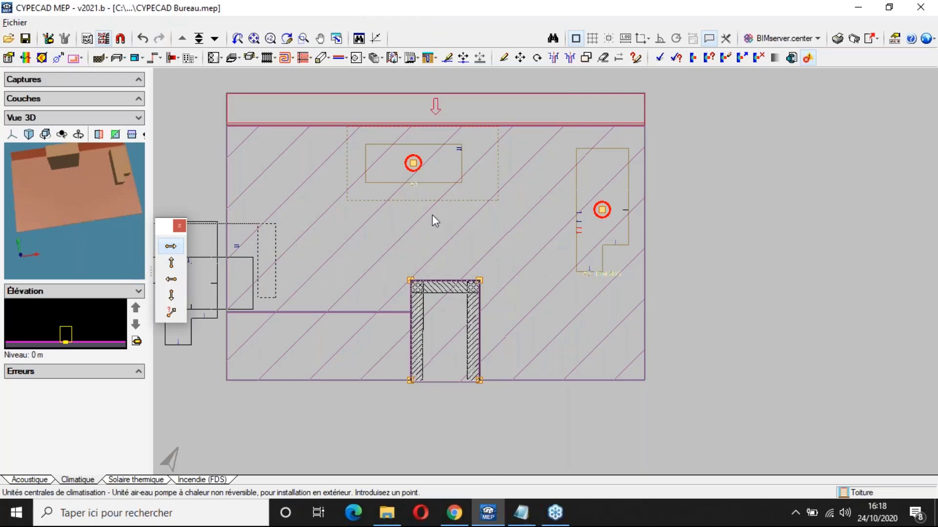
Step: Start horizontal two-tube water piping in exterior PP-R and begin the run at the cooling unit's water connections
left_click(219, 22)
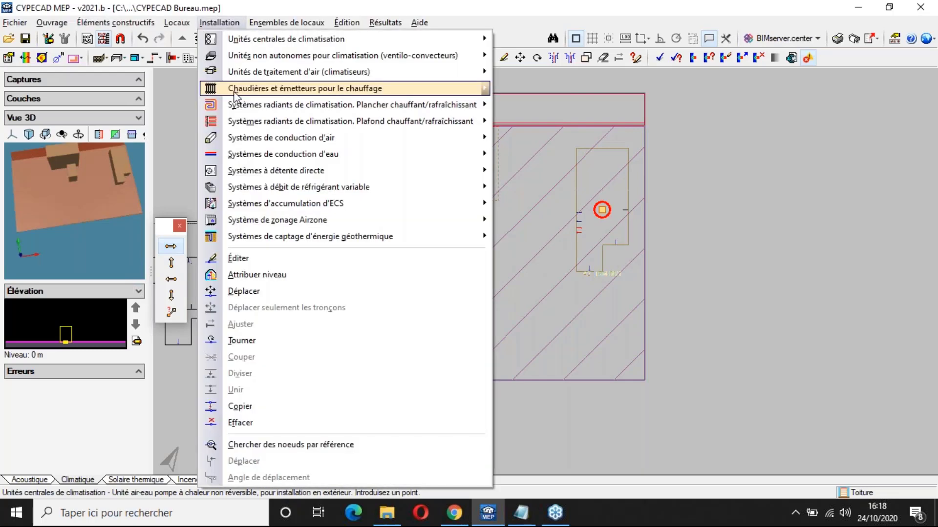
left_click(556, 153)
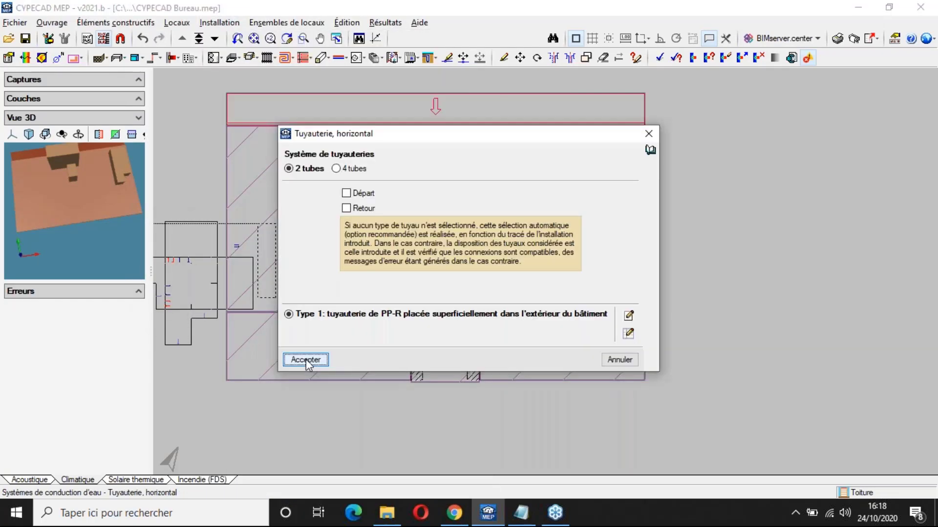
left_click(306, 360)
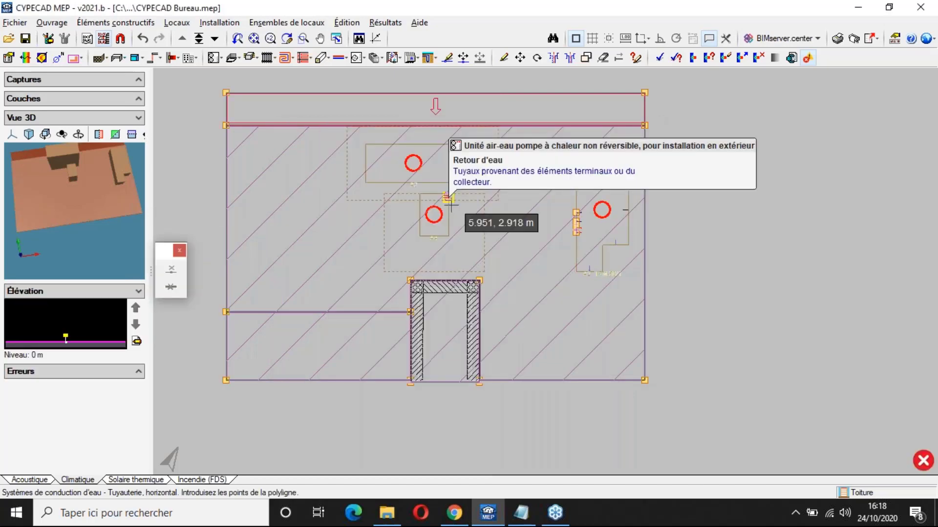
scroll(450, 204, "up", 2)
scroll(480, 124, "up", 3)
left_click(465, 120)
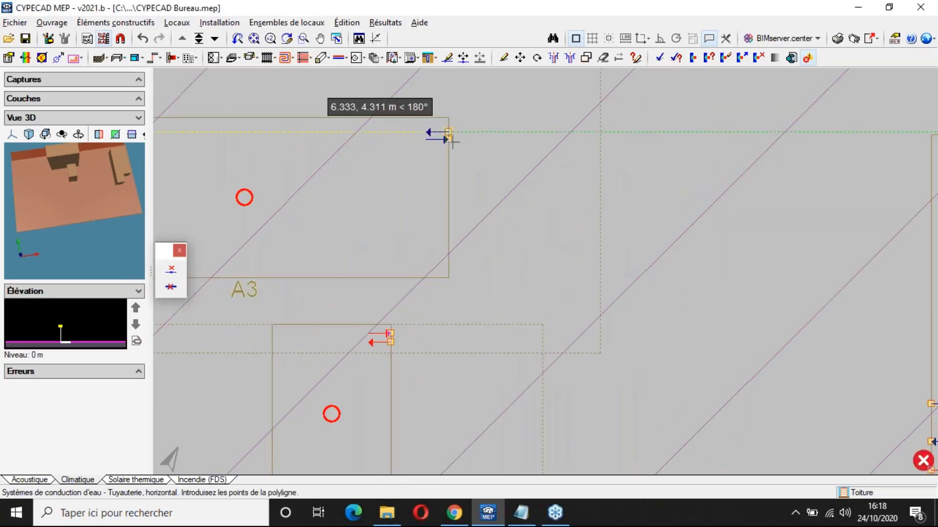
Step: Route the cold water piping to the air handling unit and join it to both cold coil connections
scroll(503, 131, "down", 2)
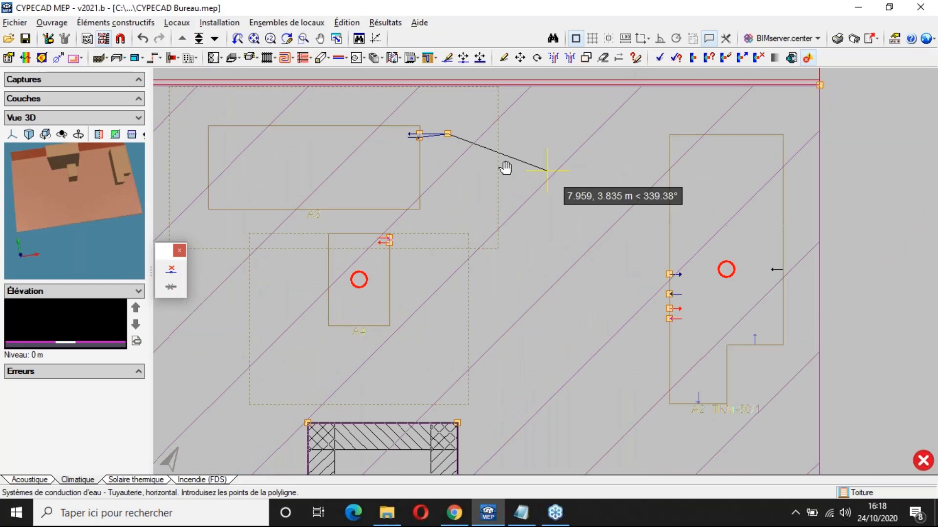
middle_click_drag(505, 168, 465, 167)
left_click(590, 134)
scroll(593, 274, "up", 2)
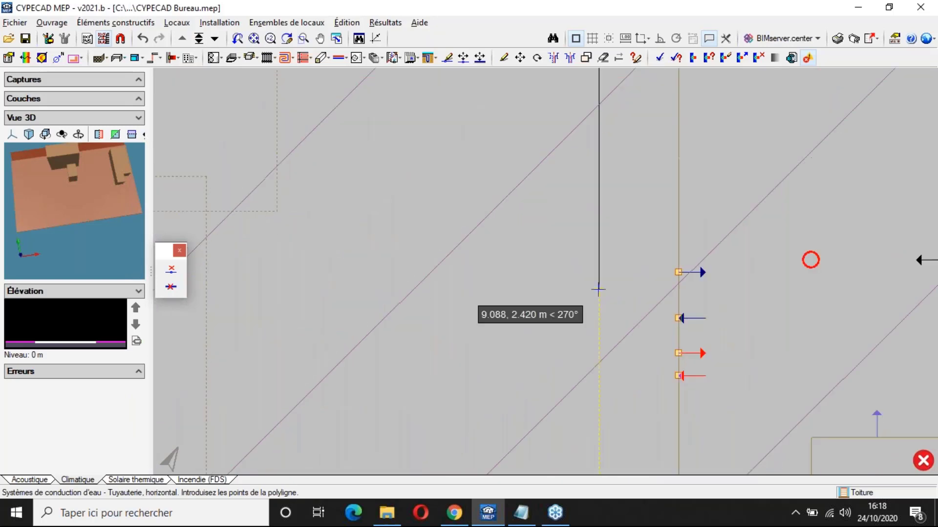
left_click(599, 296)
left_click(636, 294)
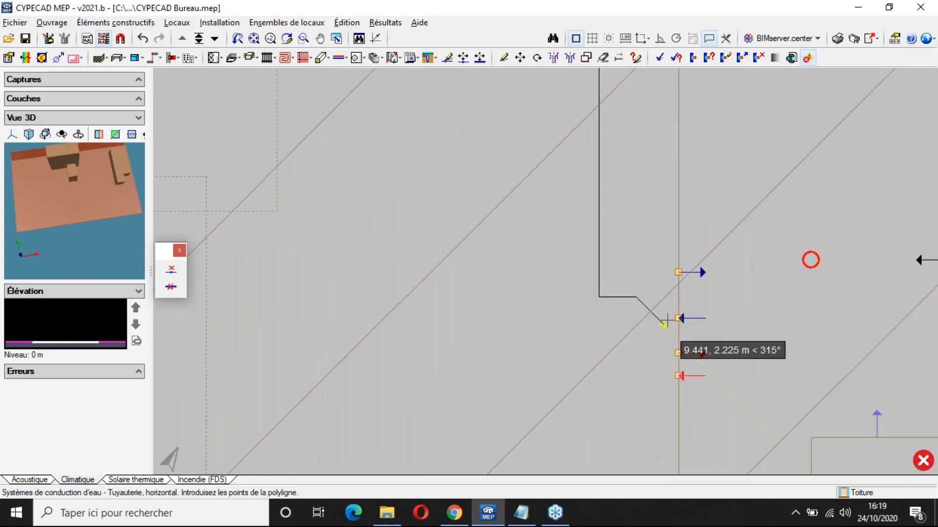
left_click(678, 318)
Step: Pipe the air handling unit's two hot coil connections to the heat pump's water supply and return
scroll(679, 318, "down", 2)
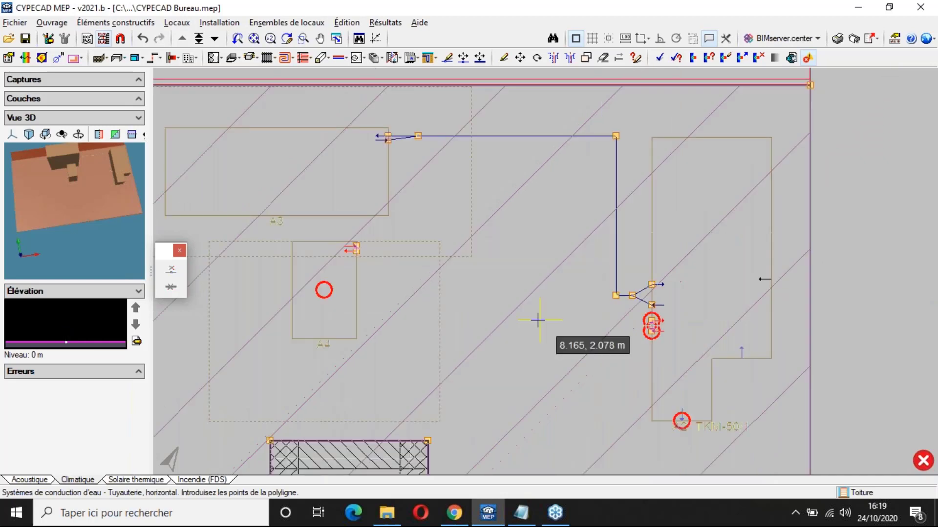
scroll(625, 348, "up", 3)
left_click(623, 342)
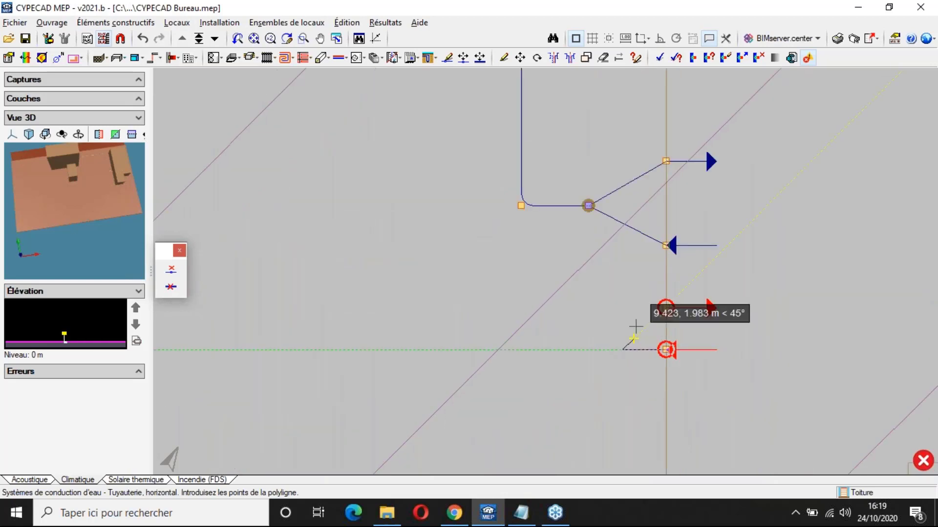
left_click(666, 306)
scroll(617, 352, "down", 2)
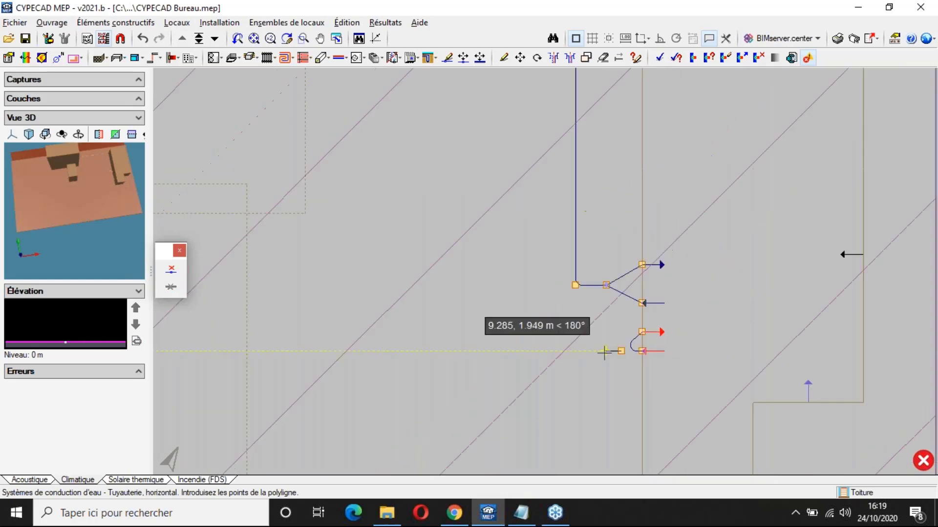
scroll(604, 352, "down", 2)
left_click(380, 351)
scroll(383, 276, "up", 2)
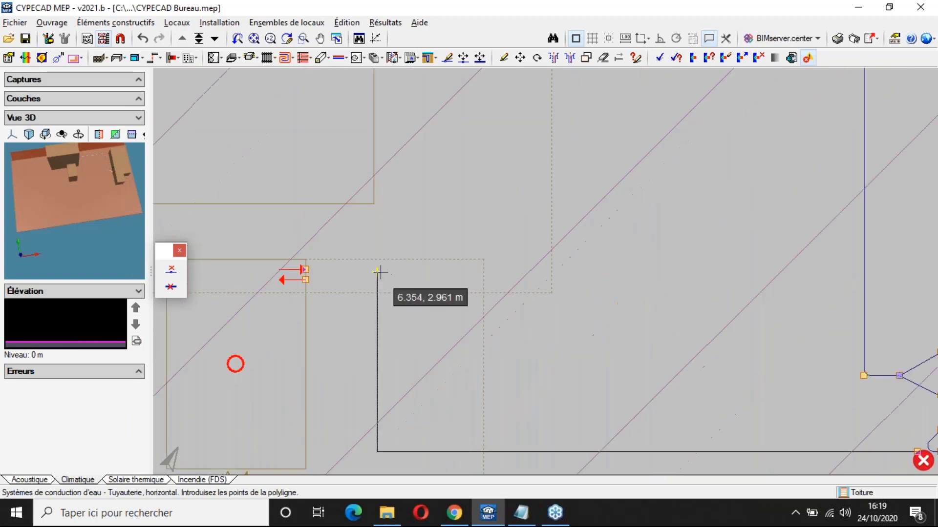
left_click(377, 272)
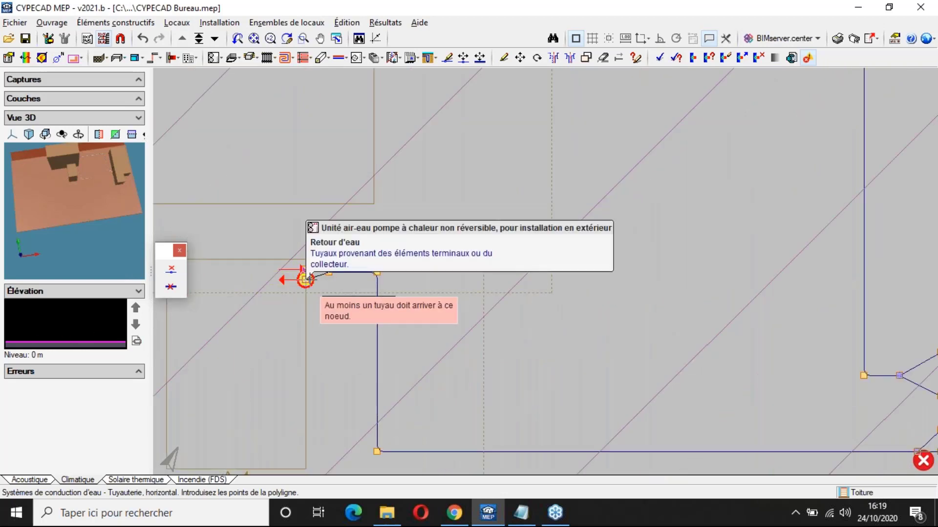
left_click(304, 274)
Step: Examine the rooftop units and their connecting water pipes in the plan and the 3D view
scroll(388, 303, "down", 1)
scroll(388, 303, "down", 3)
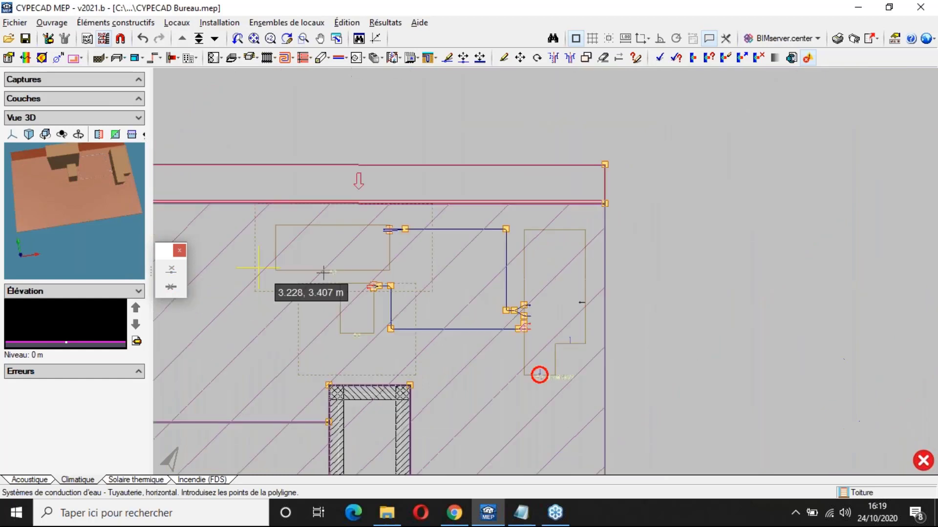
middle_click_drag(324, 273, 325, 282)
scroll(88, 209, "up", 2)
mouse_move(88, 209)
left_mouse_down()
mouse_move(92, 221)
mouse_move(90, 204)
mouse_move(75, 212)
mouse_move(87, 218)
mouse_move(105, 210)
mouse_move(75, 217)
left_mouse_up()
scroll(62, 208, "up", 2)
left_click_drag(74, 216, 82, 227)
scroll(68, 221, "down", 4)
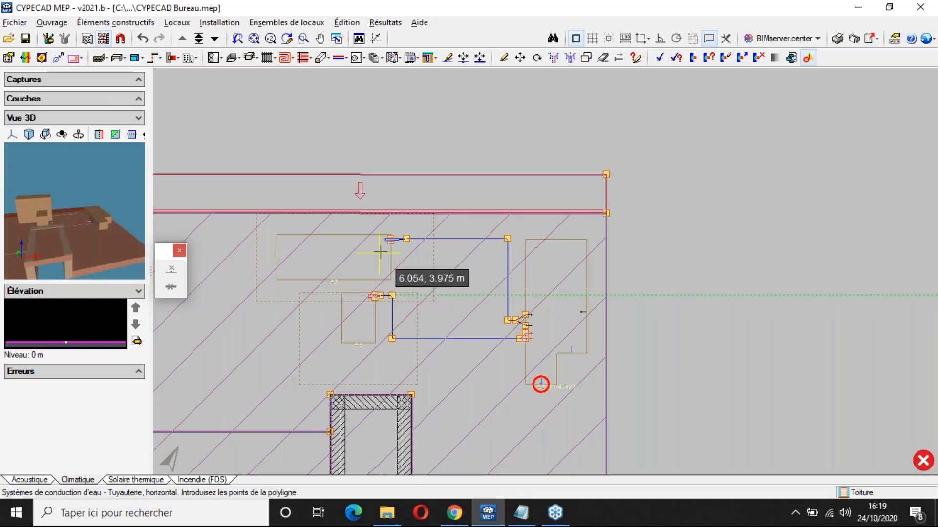
Step: Set up a horizontal circular air duct on the roof level with galvanised steel (Acier galvanisé) as its material
scroll(380, 252, "down", 3)
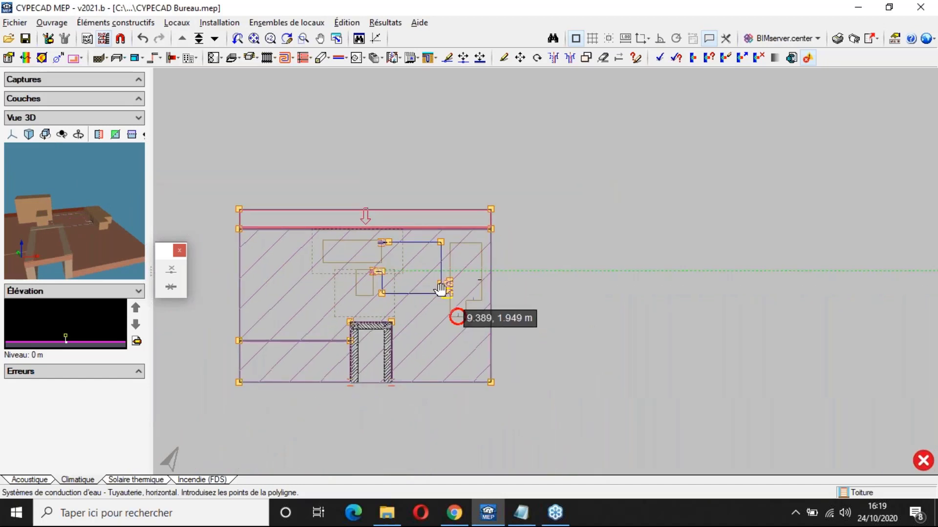
middle_click_drag(441, 289, 419, 288)
scroll(418, 288, "up", 3)
left_click(321, 59)
left_click(357, 93)
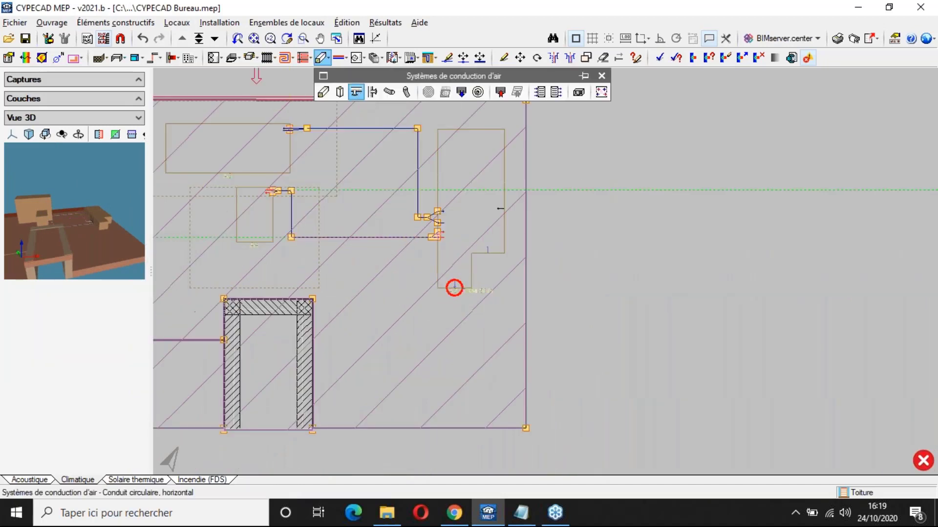
left_click(454, 288)
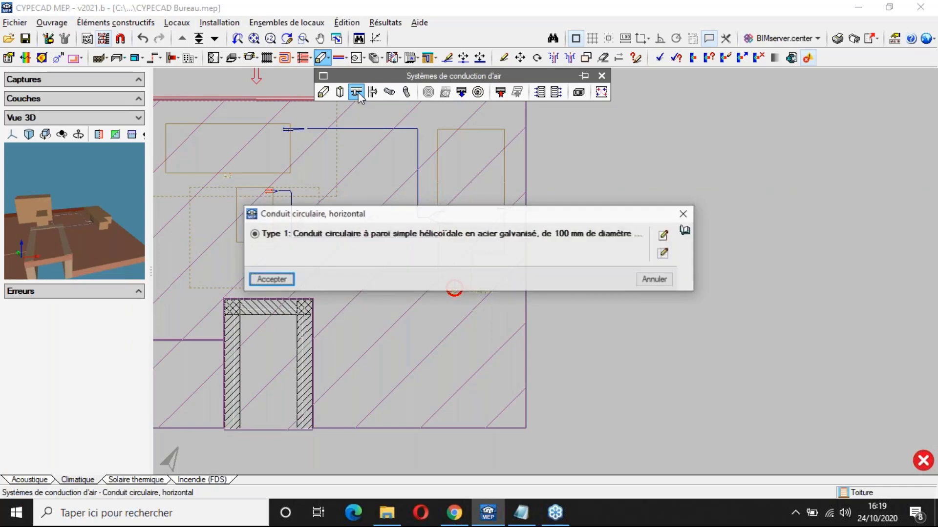
left_click(272, 280)
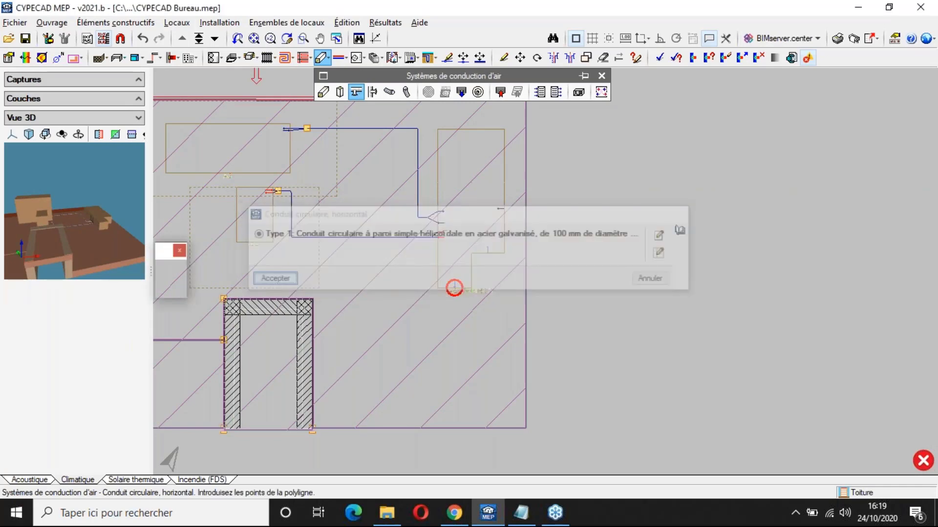
right_click(658, 218)
left_click(666, 188)
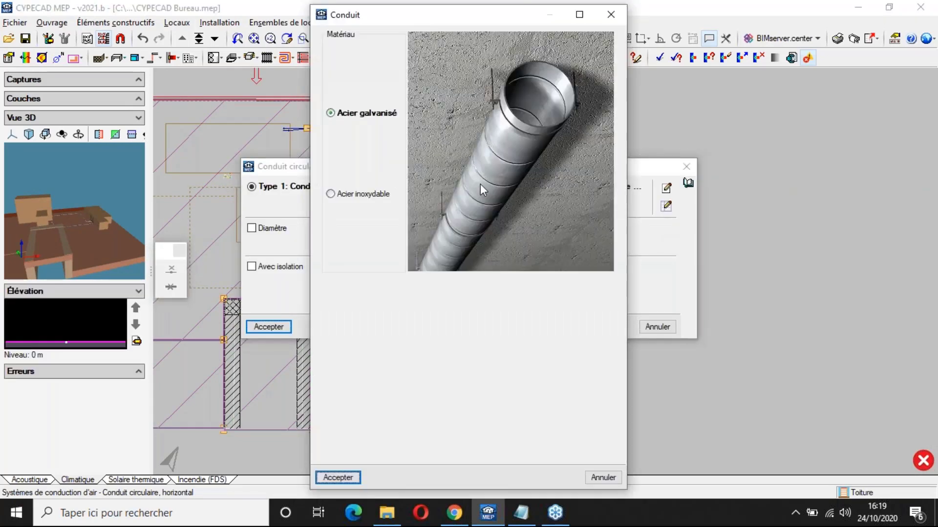
left_click(335, 194)
left_click(335, 113)
left_click(342, 476)
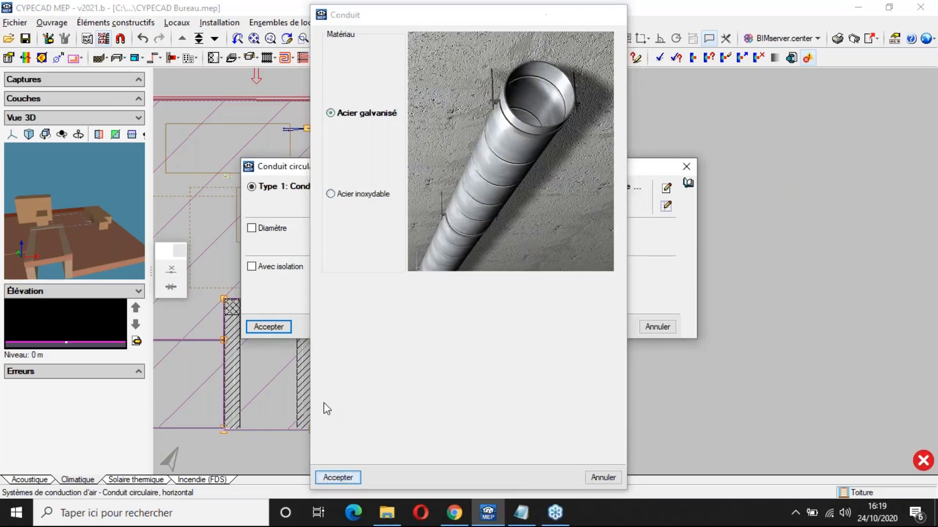
left_click(343, 479)
Step: Add external mineral wool insulation to the circular duct, with a kraft aluminium covering and 50 mm thickness
left_click(276, 268)
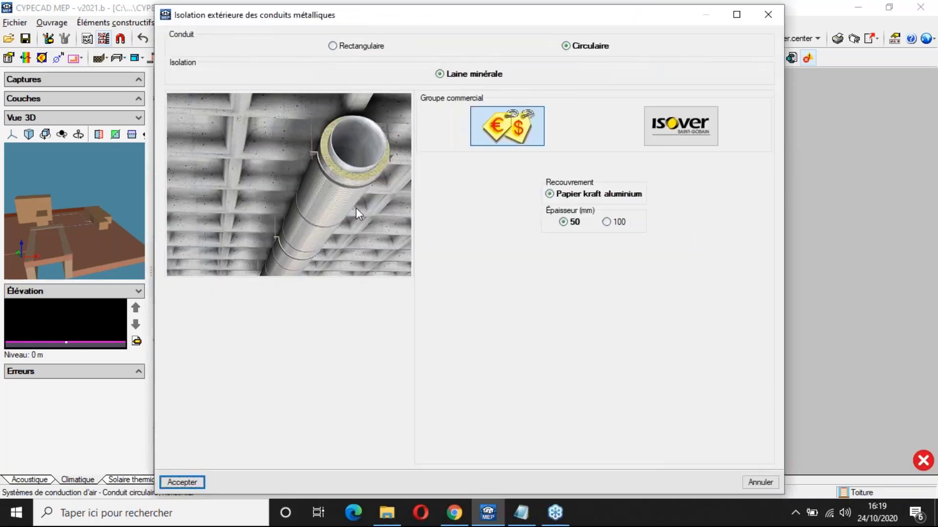
left_click(197, 479)
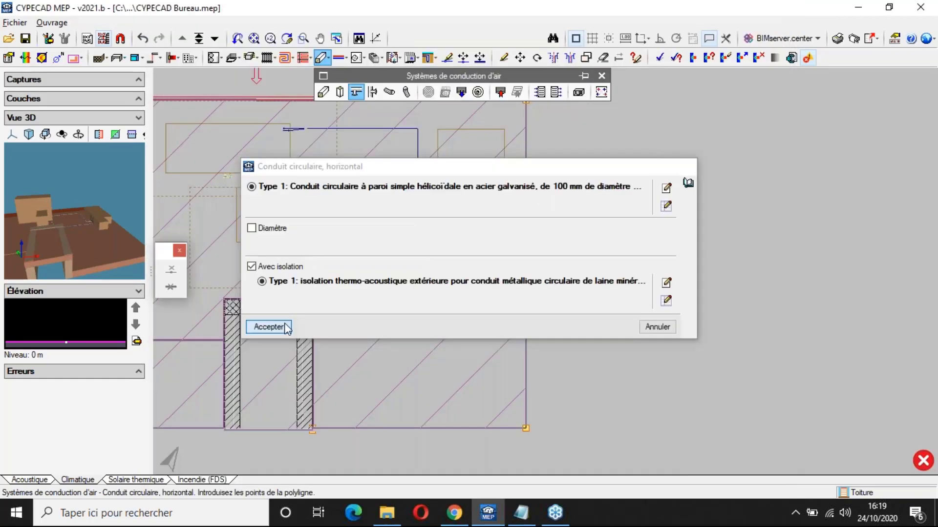
left_click(285, 324)
Step: Draw two parallel L-shaped insulated ducts from the air handling unit's air connections towards the elevator shaft, ending just short of it
scroll(430, 312, "up", 2)
left_click(467, 274)
scroll(451, 340, "down", 3)
right_click(372, 379)
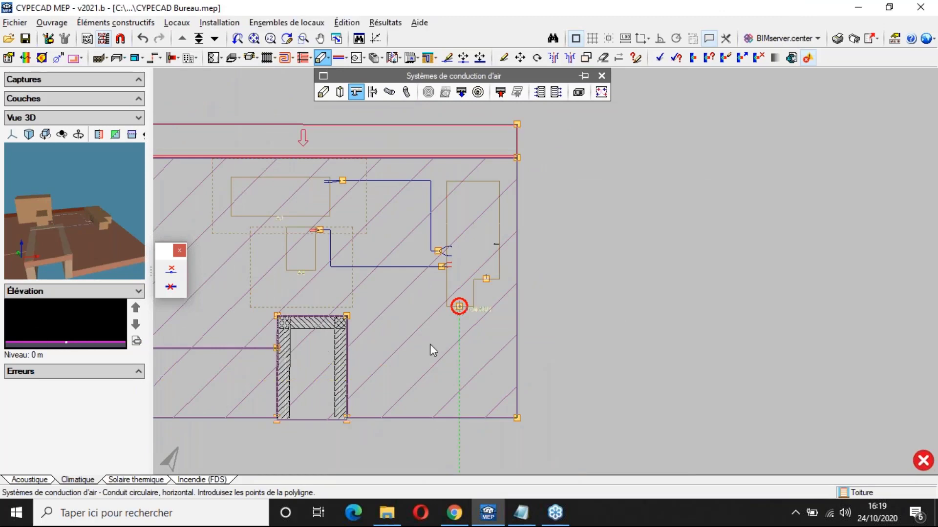
left_click(486, 279)
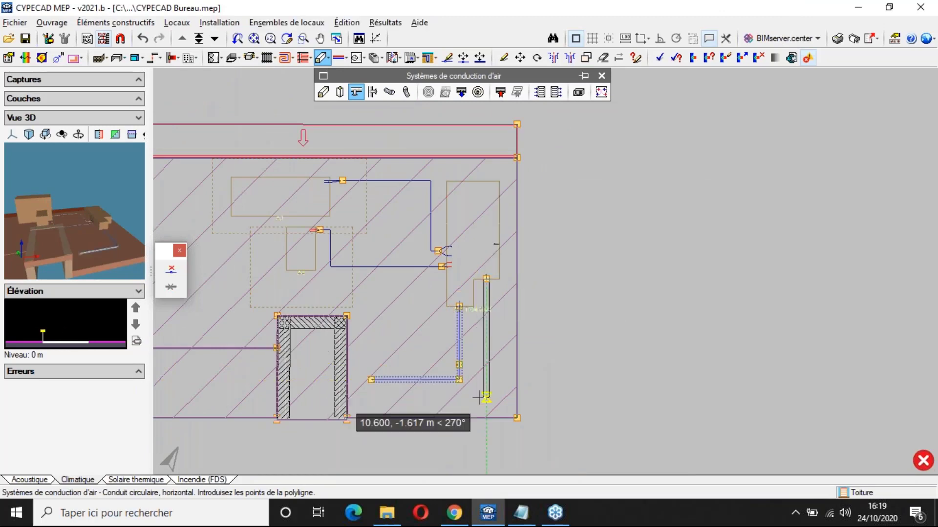
left_click(478, 396)
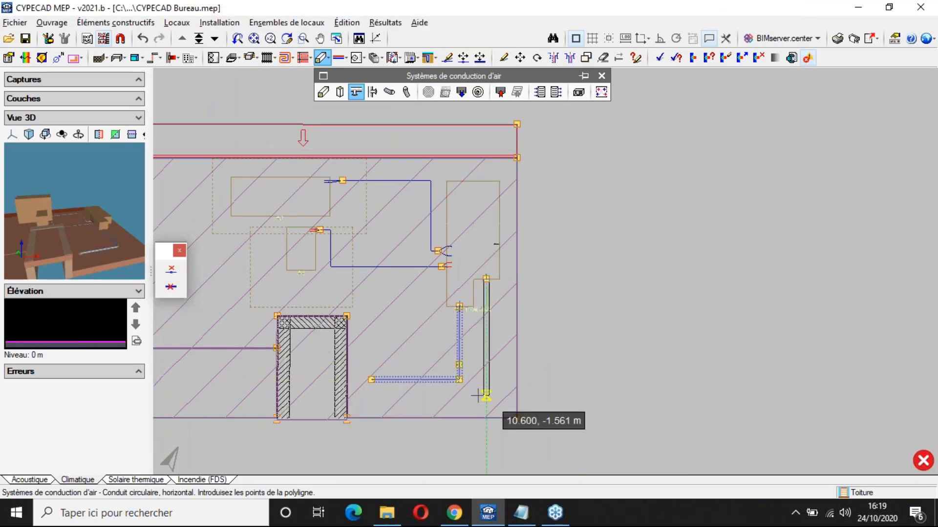
left_click(384, 395)
right_click(385, 395)
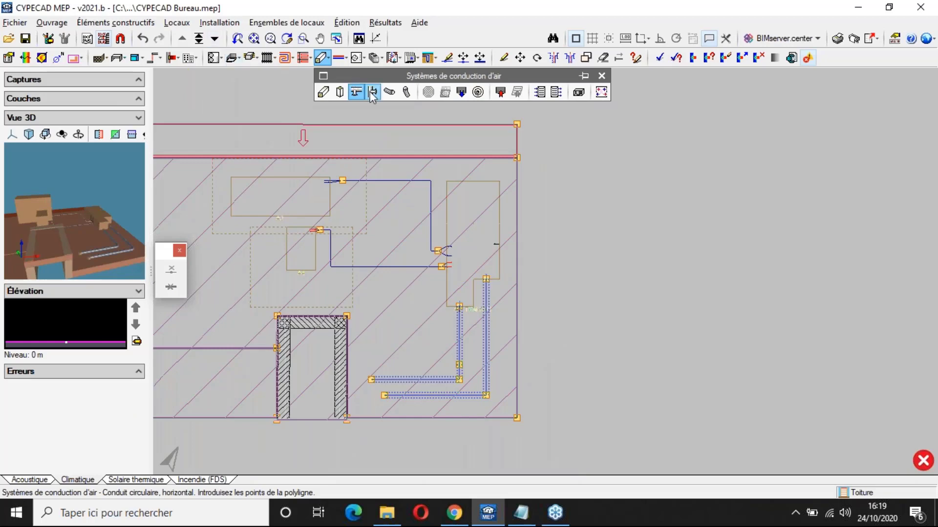
Step: Place vertical circular ducts CM1 and CM2 from RDC to Toiture at the free ends of the two roof ducts
left_click(371, 93)
left_click(365, 222)
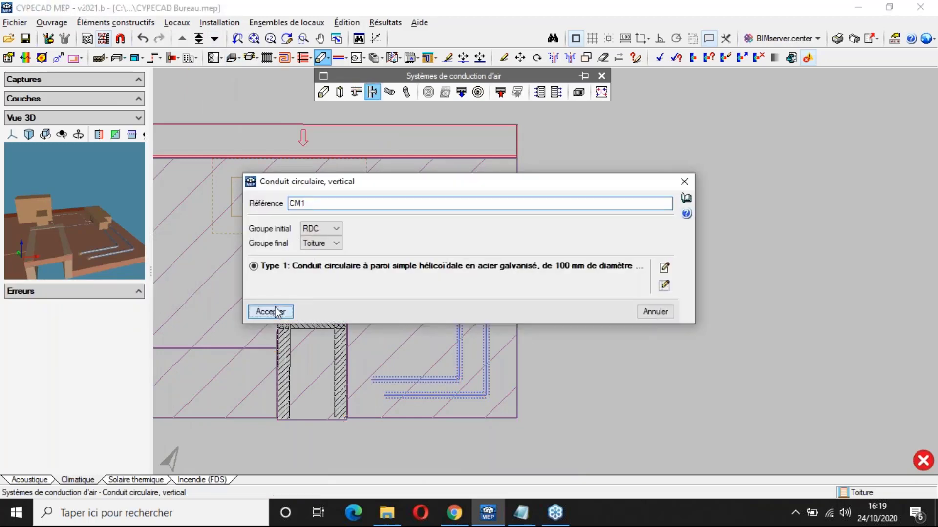
left_click(276, 312)
left_click(398, 397)
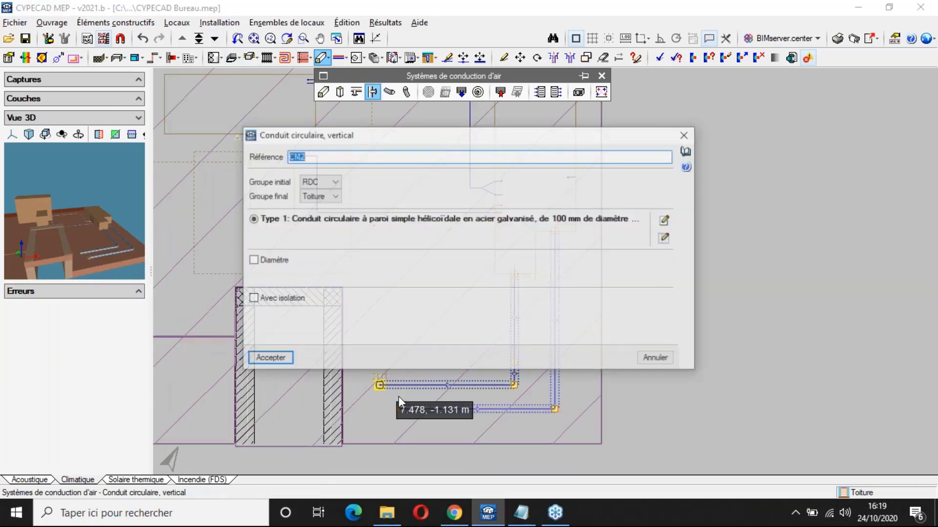
key("Return")
left_click(400, 409)
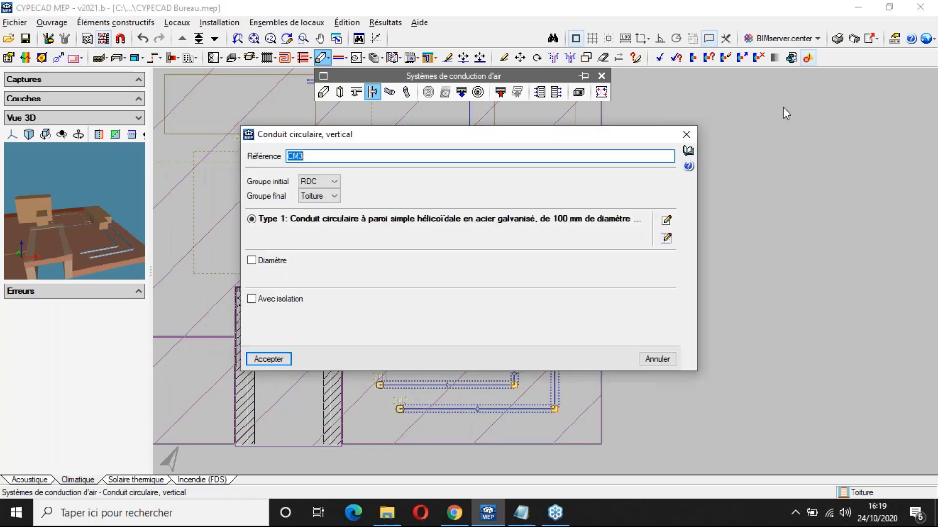
key("Return")
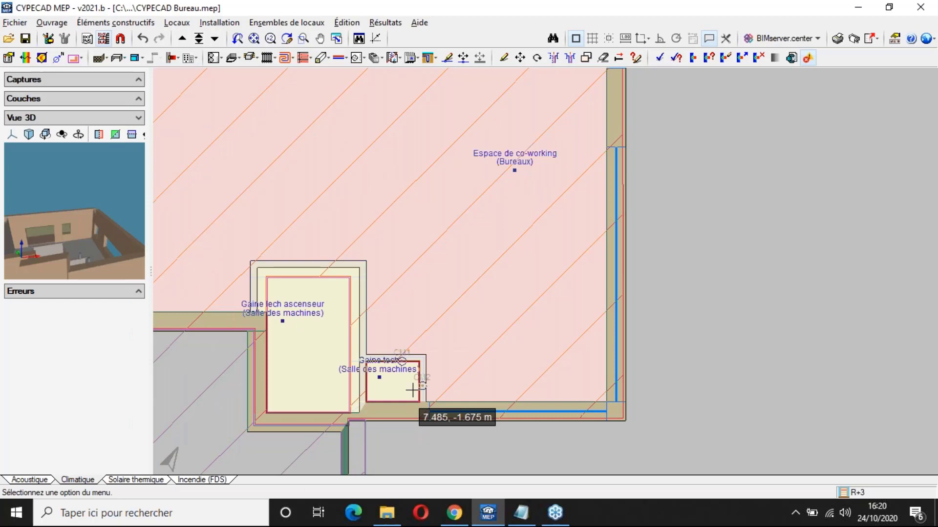
Step: Move vertical ducts CM1 and CM2 inside the Gaine tech shaft on level R+3 and check their position on the roof plan
scroll(415, 386, "up", 5)
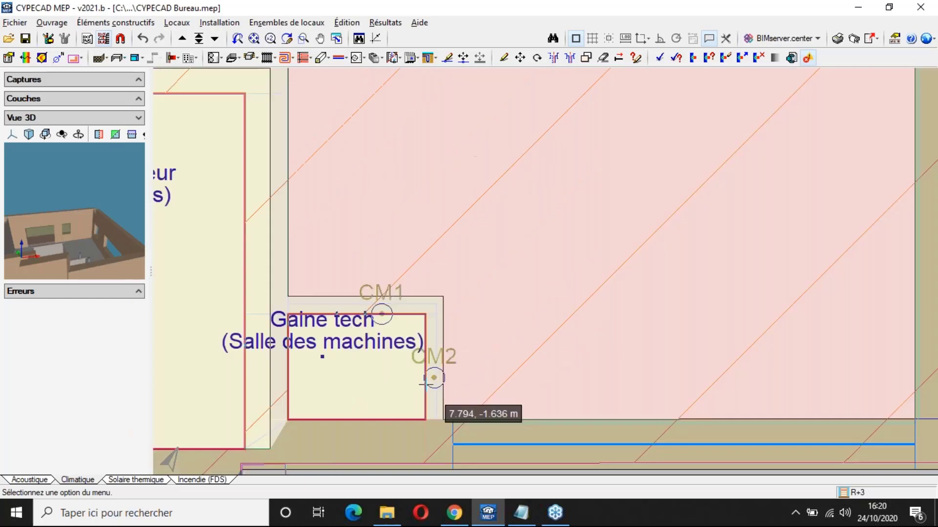
left_click(463, 58)
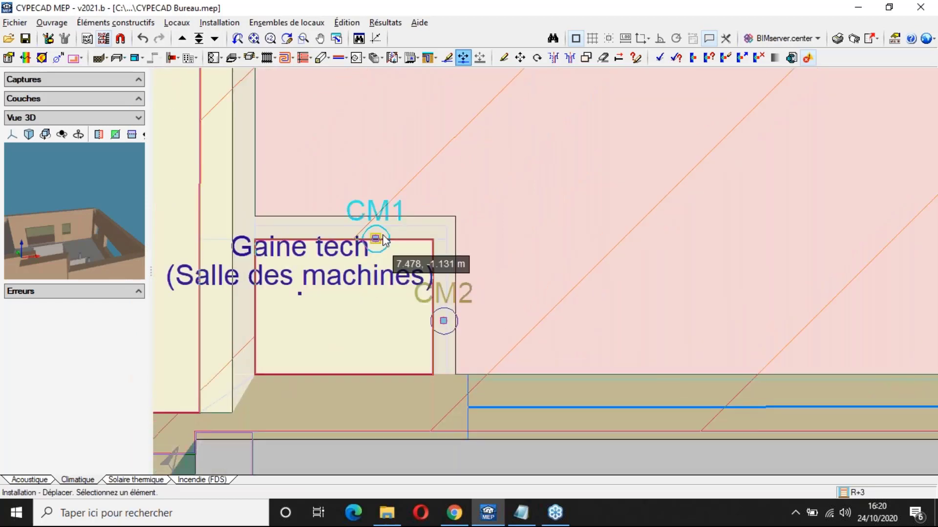
left_click(379, 237)
left_click(309, 270)
left_click(444, 322)
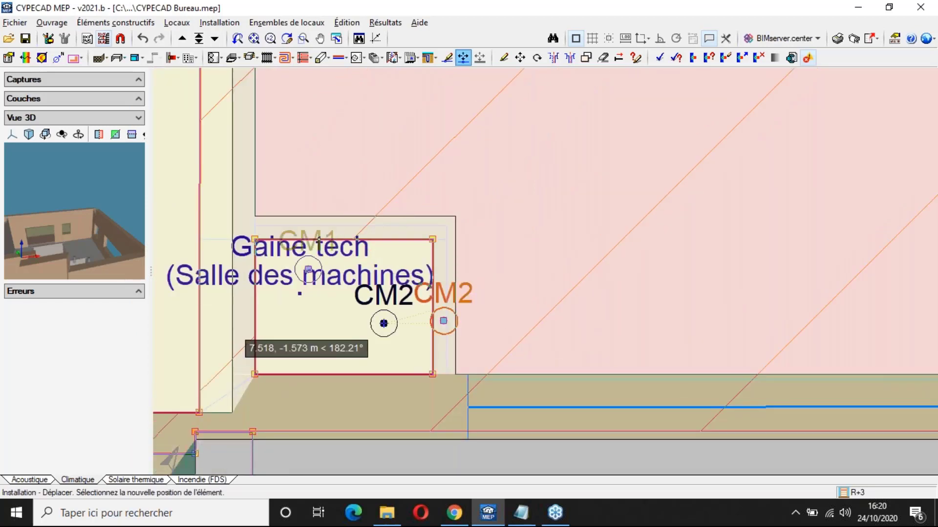
left_click(384, 317)
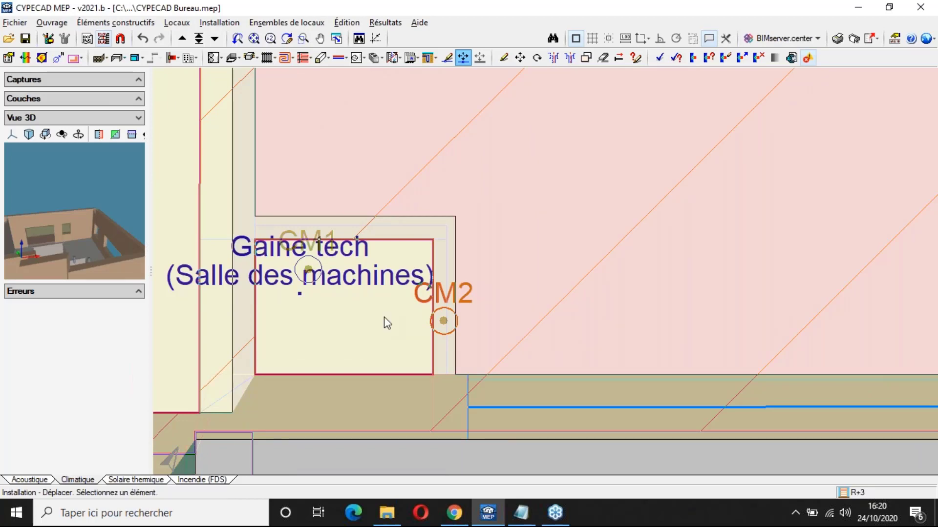
left_click(183, 40)
scroll(406, 316, "down", 3)
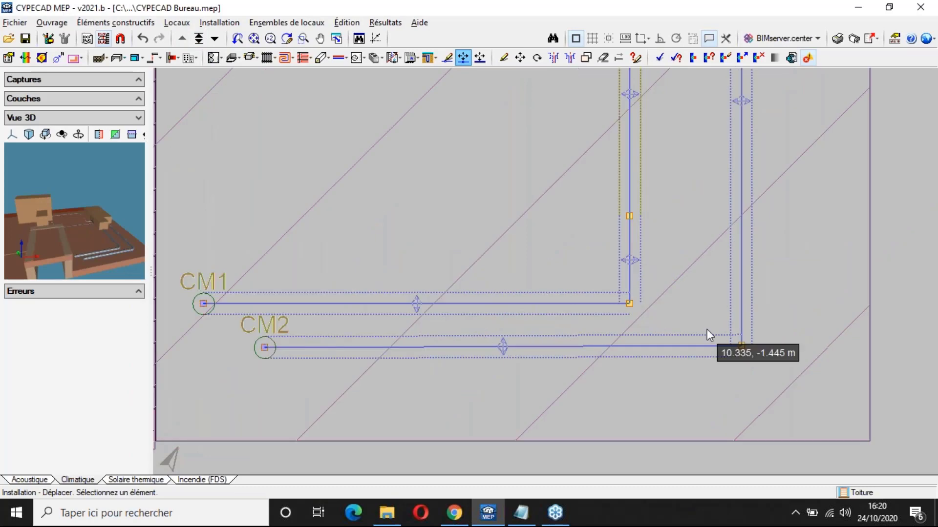
scroll(669, 362, "down", 2)
Step: Start an insulated horizontal circular duct from CM1 on level R+3, leading it around the elevator shaft with orthogonal drawing turned on
left_click(215, 40)
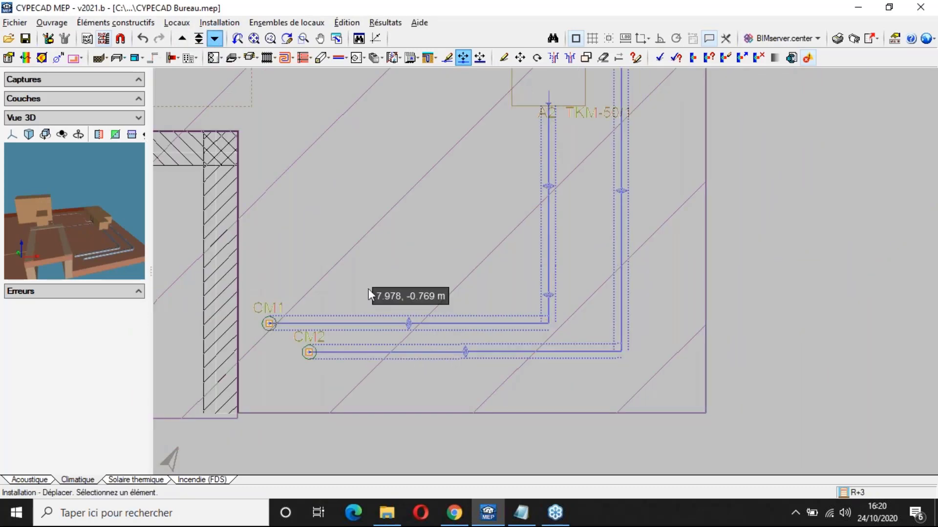
left_click(321, 59)
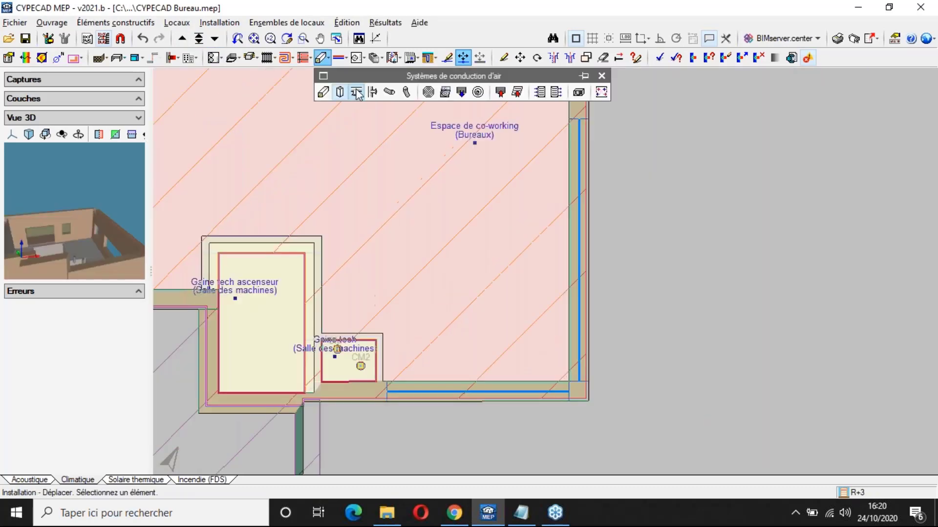
left_click(356, 92)
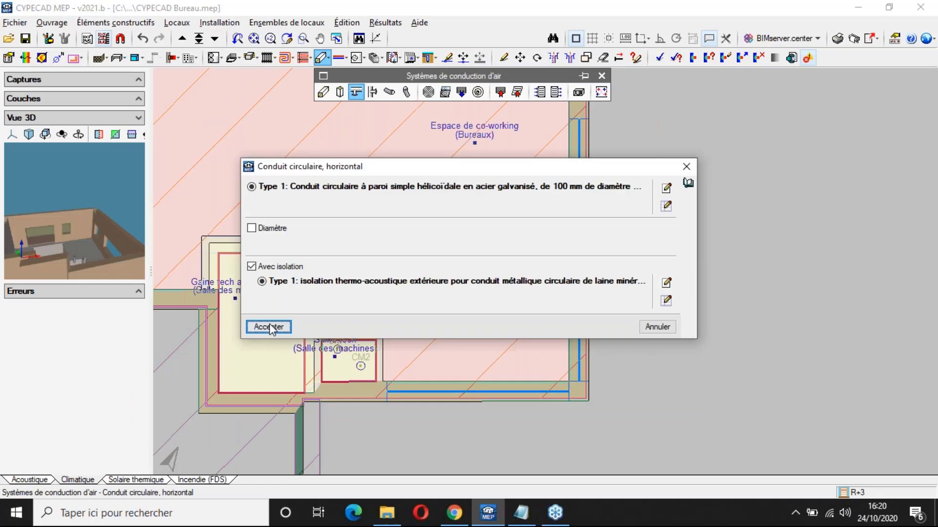
left_click(270, 328)
left_click(337, 349)
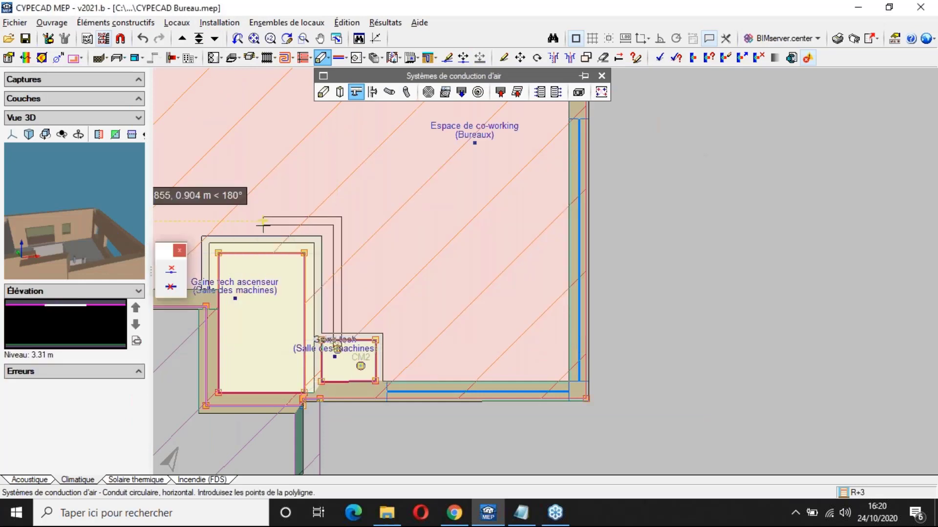
middle_click_drag(262, 222, 597, 363)
left_click(446, 332)
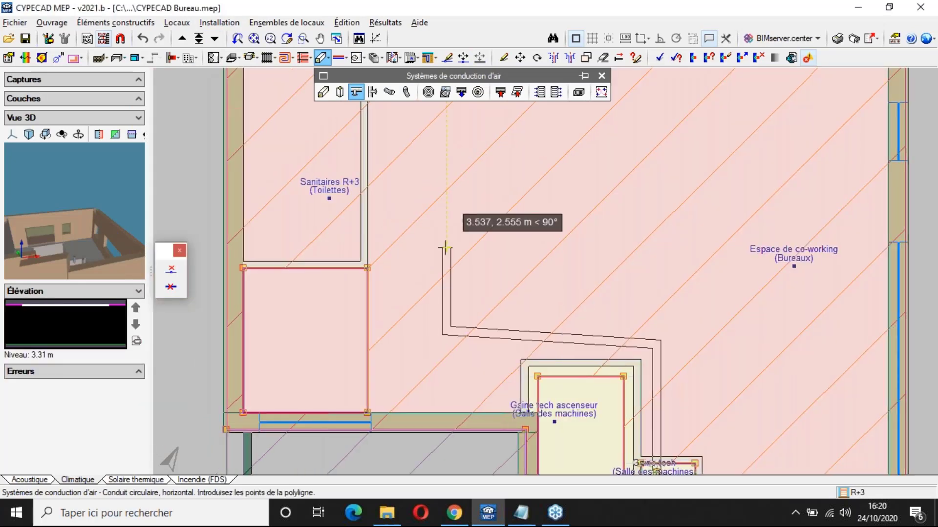
right_click(454, 347)
key("Escape")
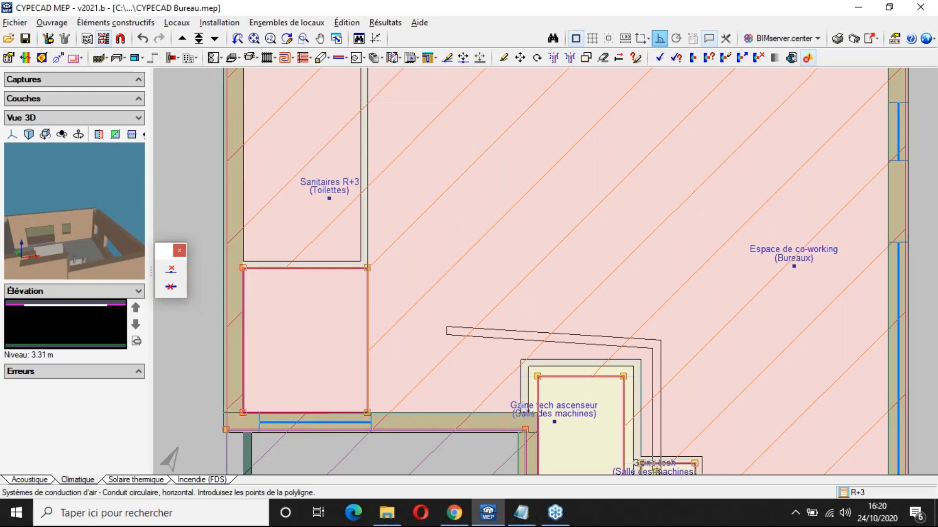
Step: Run the CM1 duct alongside the Sanitaires wall and add an end branch and a middle branch into the co-working space
scroll(420, 298, "down", 1)
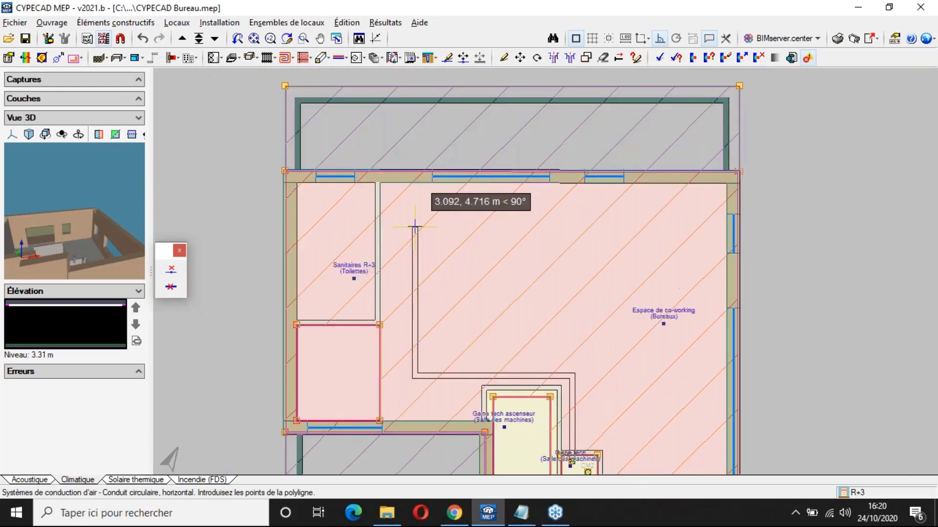
left_click(415, 219)
left_click(482, 219)
right_click(482, 219)
left_click(415, 295)
left_click(476, 295)
right_click(475, 295)
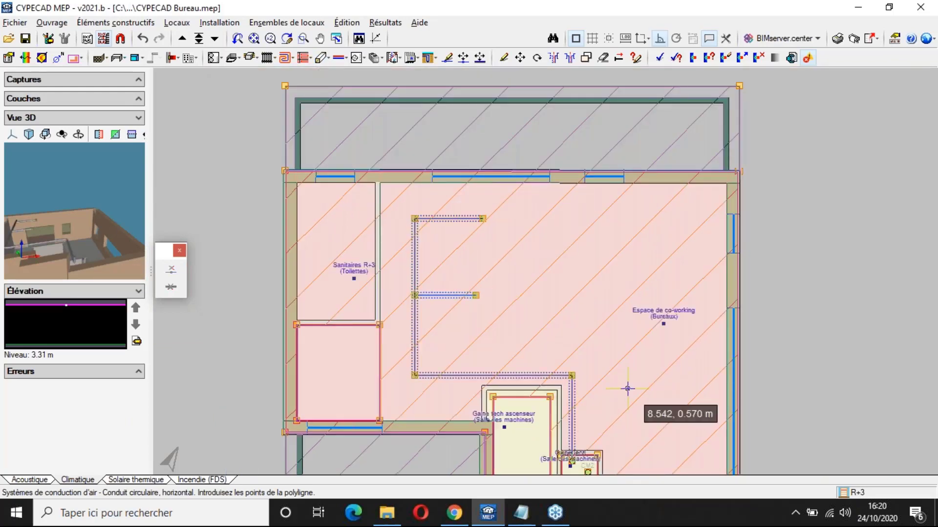
Step: Route a duct from CM2 along the co-working space's exterior walls, with an end branch and a middle branch into the room
middle_click_drag(627, 389, 589, 334)
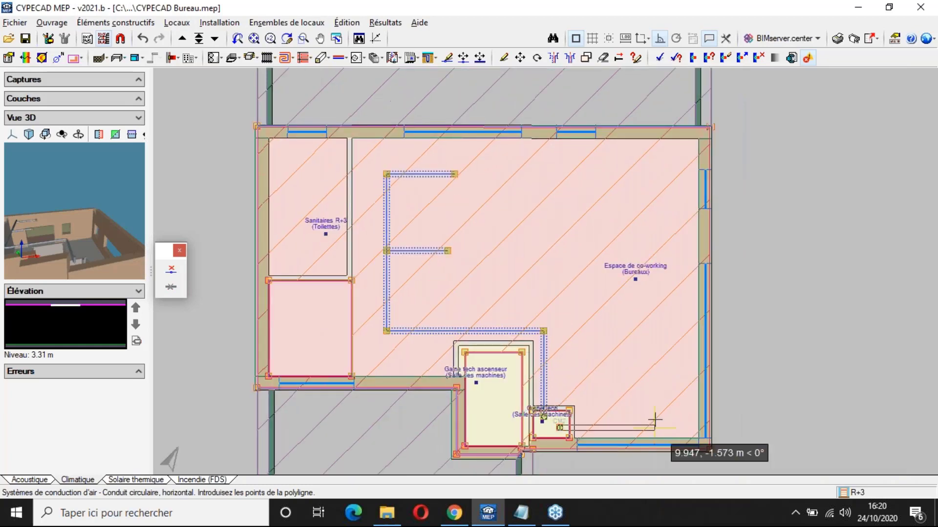
left_click(655, 420)
left_click(648, 169)
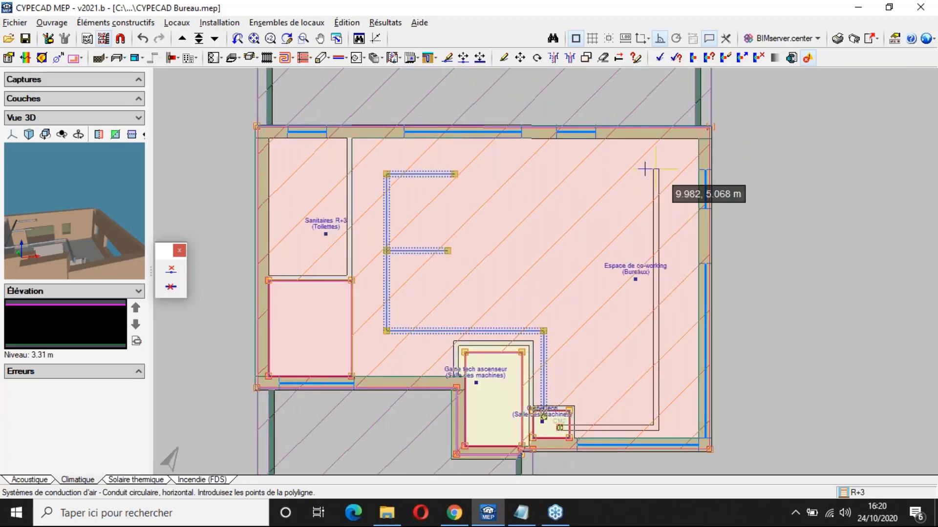
left_click(582, 169)
right_click(582, 170)
left_click(655, 261)
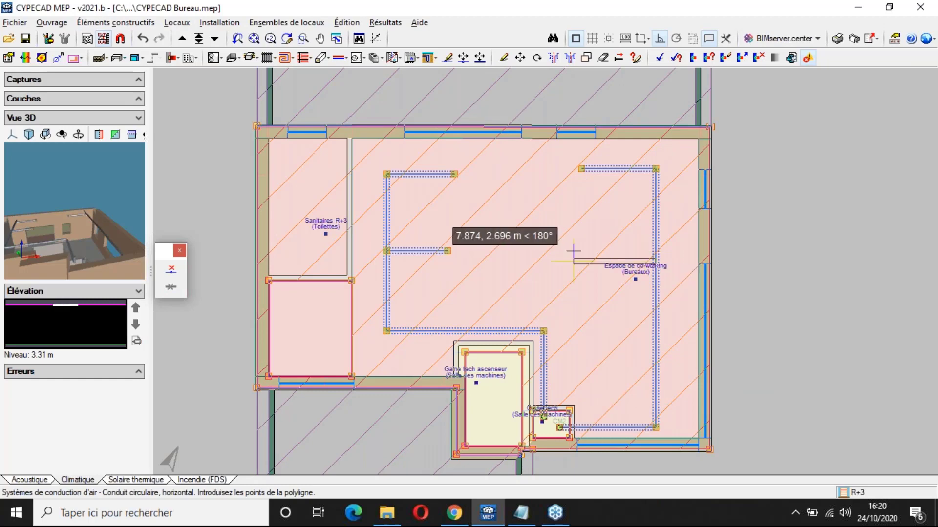
left_click(579, 255)
right_click(580, 255)
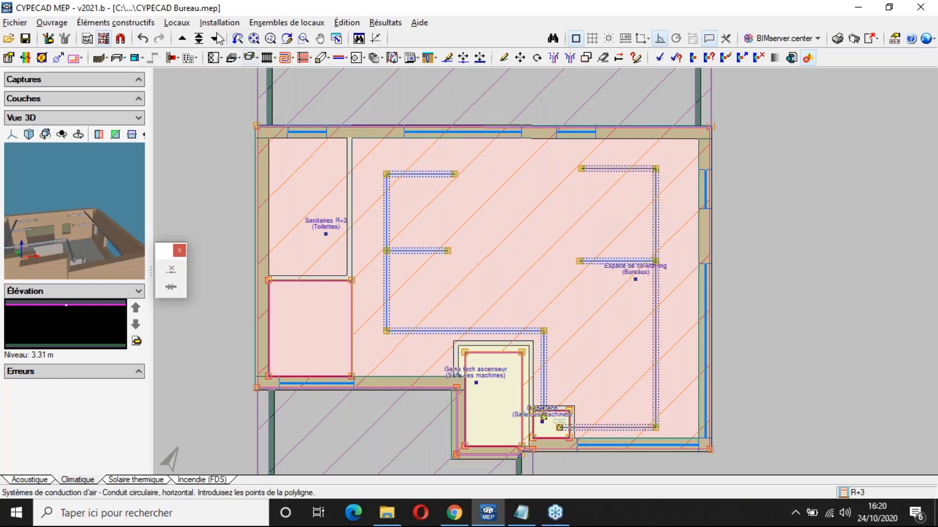
Step: On level R+2, route an insulated circular duct from CM1 around the elevator shaft into Salle de reunions 2, with an end branch and a middle branch
left_click(215, 39)
left_click(270, 327)
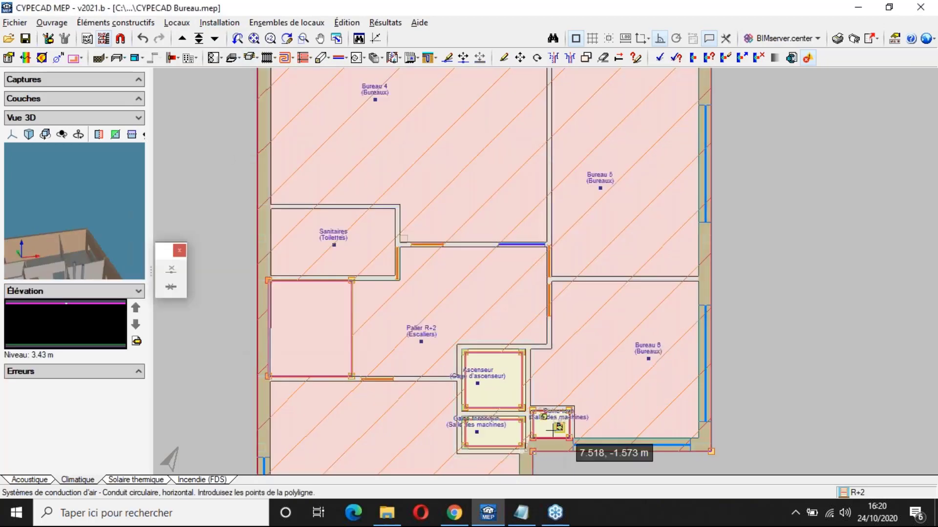
scroll(555, 427, "down", 1)
scroll(458, 336, "down", 2)
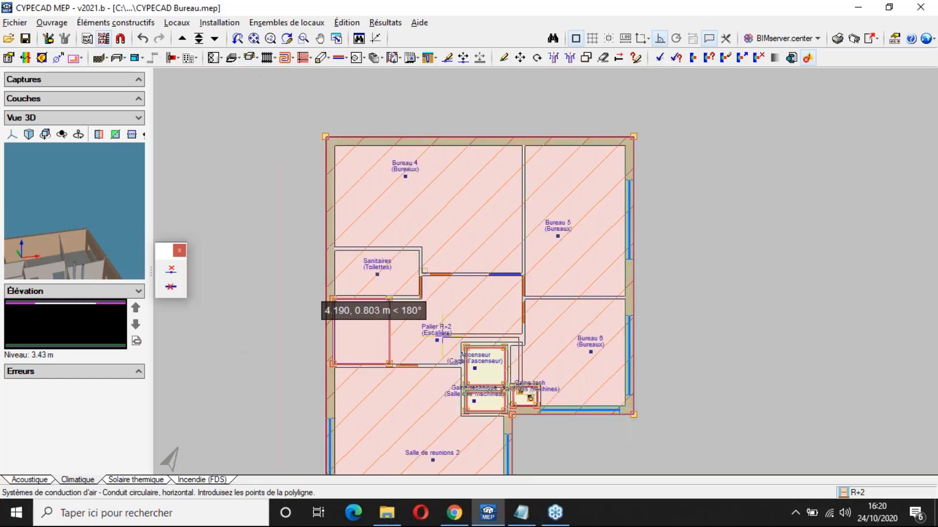
left_click(451, 336)
middle_click_drag(451, 337, 467, 274)
left_click(467, 343)
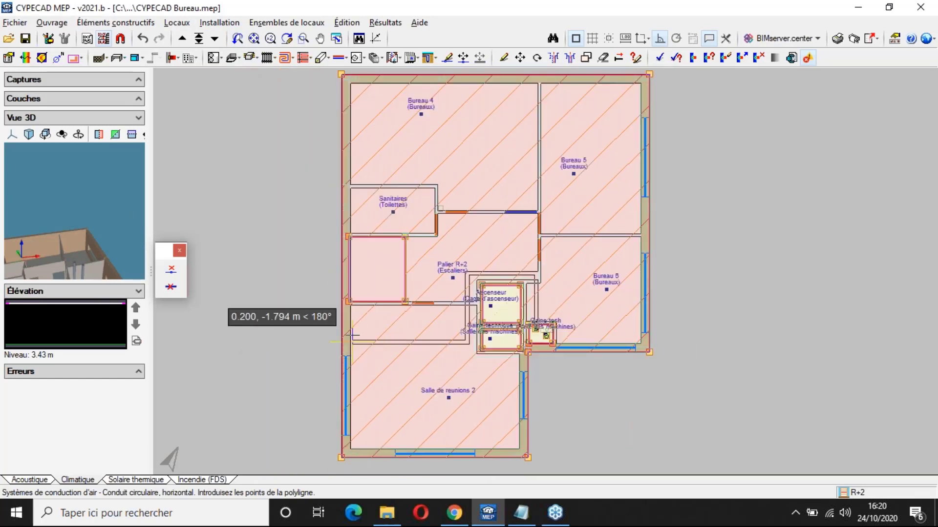
left_click(377, 342)
left_click(377, 401)
right_click(377, 401)
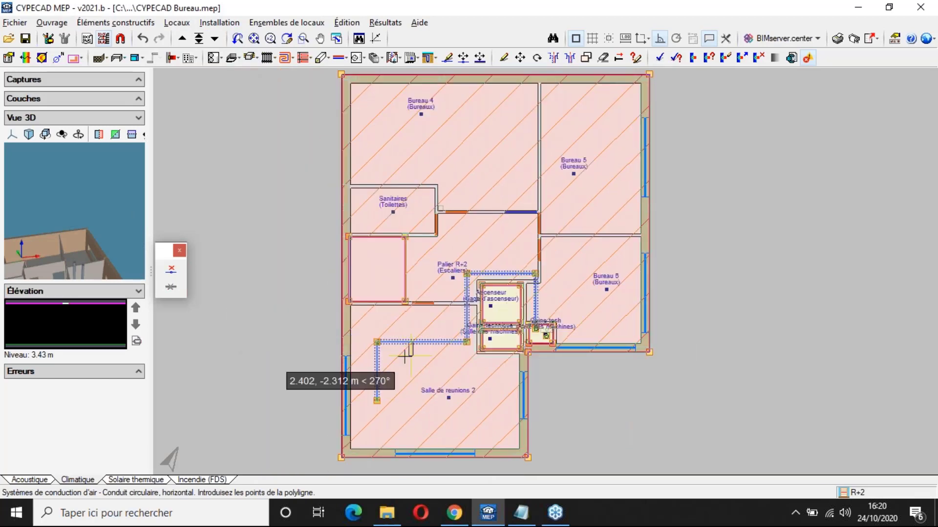
left_click(410, 364)
right_click(410, 364)
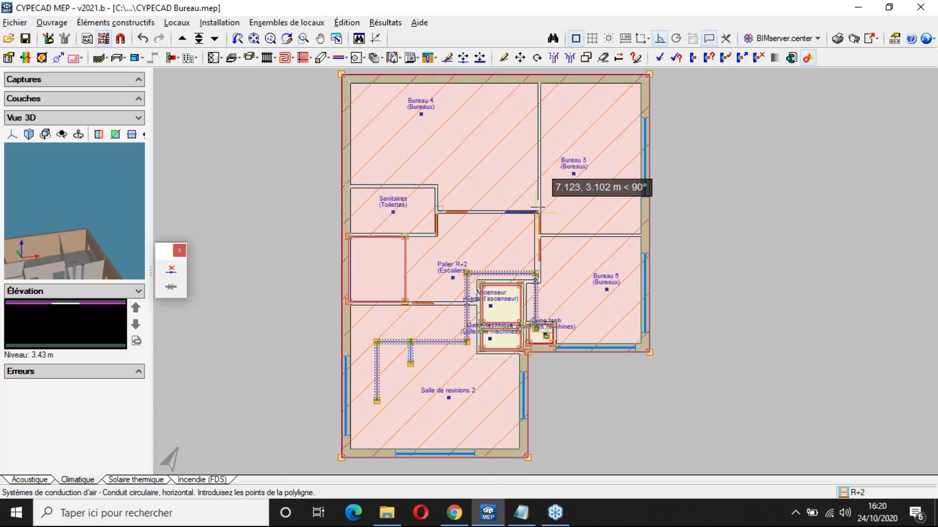
Step: Extend the R+2 CM1 duct along the offices' partition wall into Bureau 4, adding side branches into Bureau 5 and Bureau 6
left_click(535, 140)
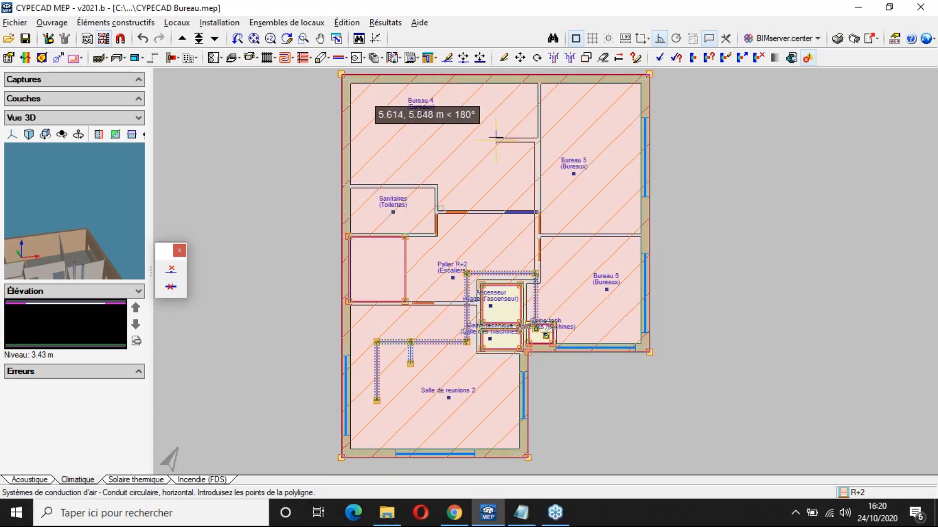
left_click(496, 140)
right_click(496, 139)
left_click(535, 181)
left_click(571, 182)
right_click(570, 181)
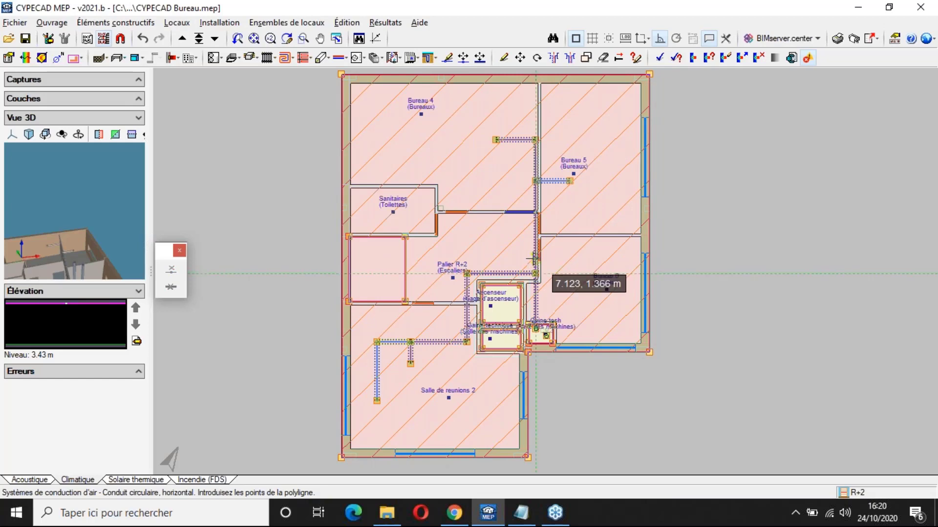
scroll(532, 259, "up", 2)
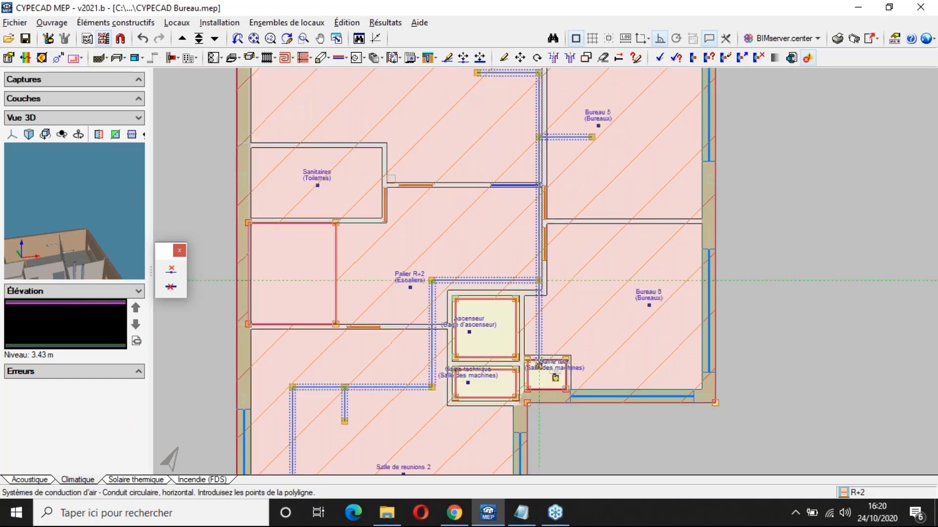
scroll(573, 297, "down", 1)
scroll(573, 323, "up", 2)
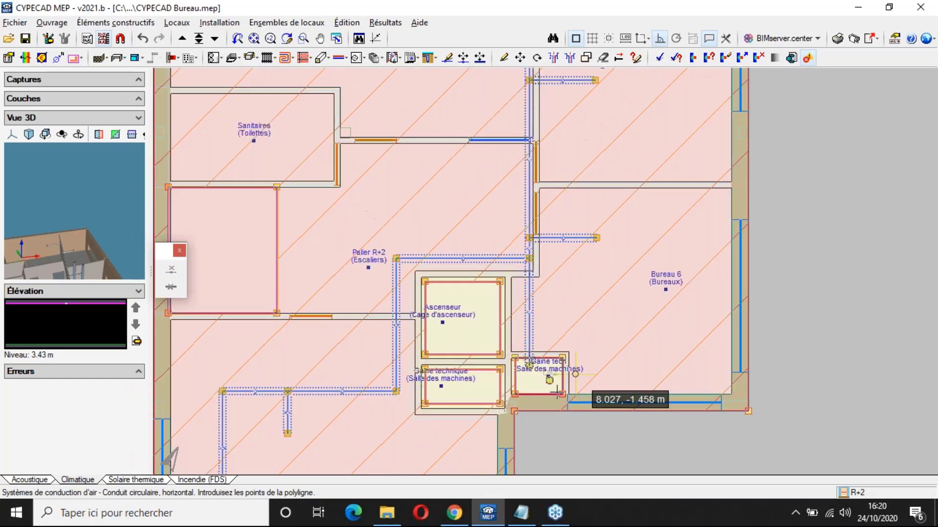
Step: Route a duct from CM2 on level R+2 through Bureau 6 and Bureau 5, ending across the partition in Bureau 4
scroll(557, 392, "up", 1)
left_click(542, 382)
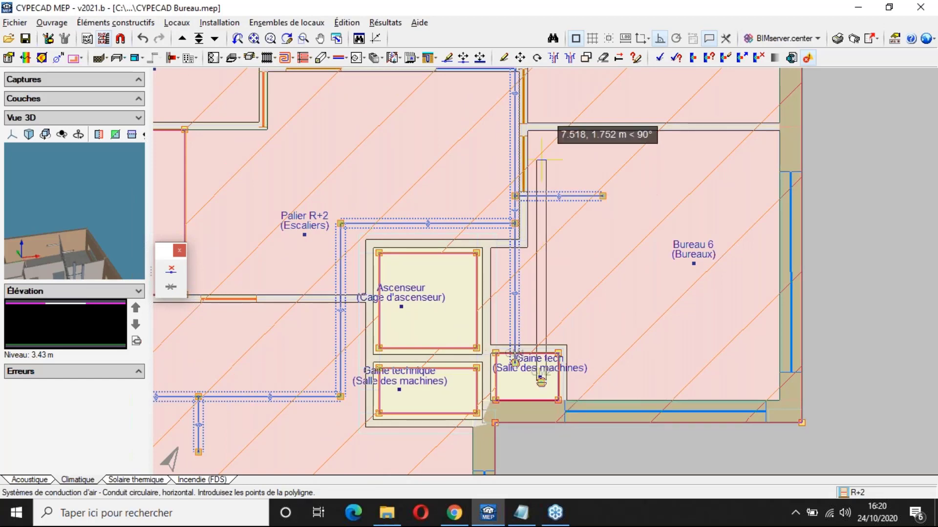
middle_click_drag(543, 160, 541, 433)
left_click(539, 105)
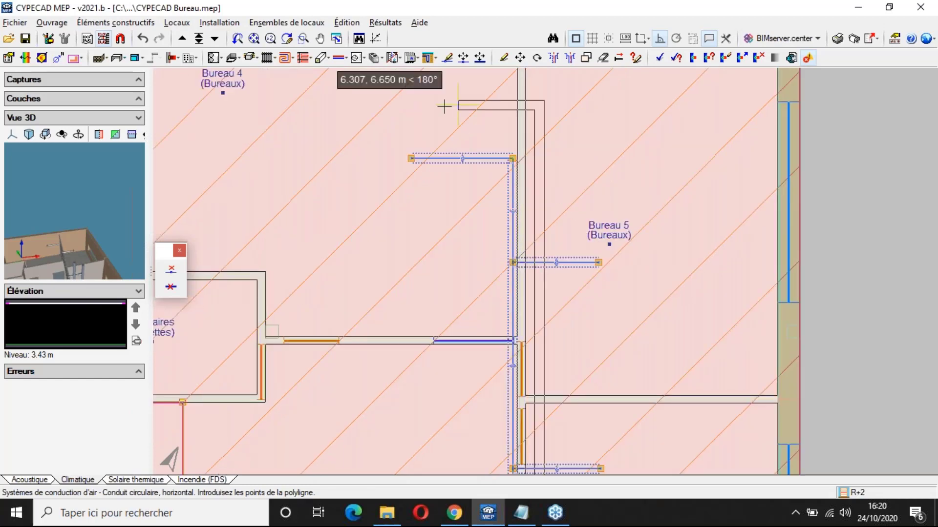
left_click(442, 106)
right_click(442, 106)
Step: Add short side branches from the R+2 CM2 duct into Bureau 5 and Bureau 6
left_click(539, 206)
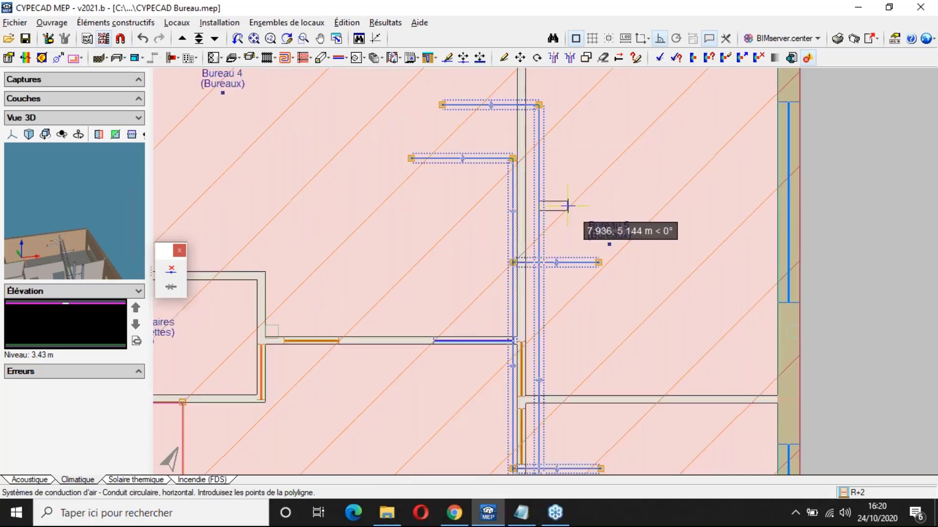
left_click(567, 205)
right_click(568, 205)
middle_click_drag(569, 416, 585, 208)
left_click(555, 332)
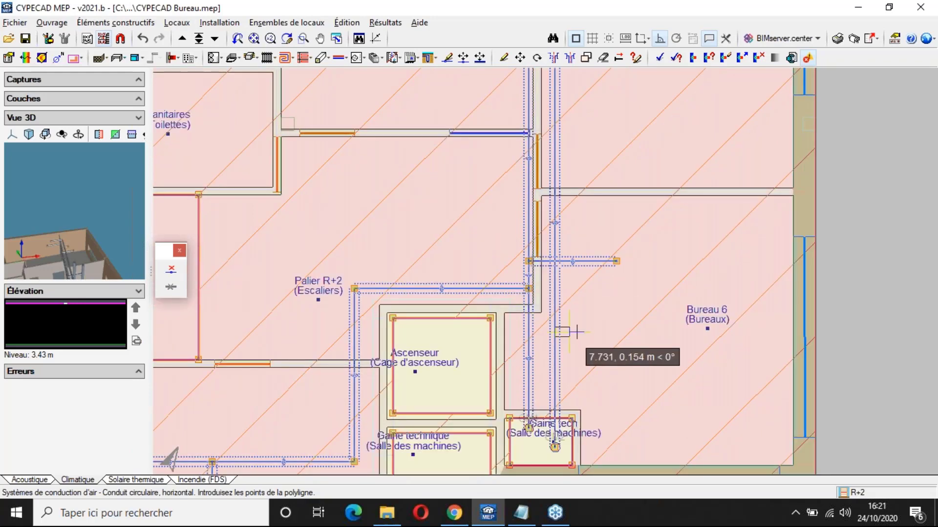
left_click(589, 332)
right_click(589, 332)
Step: Branch the CM2 duct across Palier R+2 and down into Salle de reunions 2, finishing with an offset end run
middle_click_drag(401, 409, 591, 357)
left_click(745, 171)
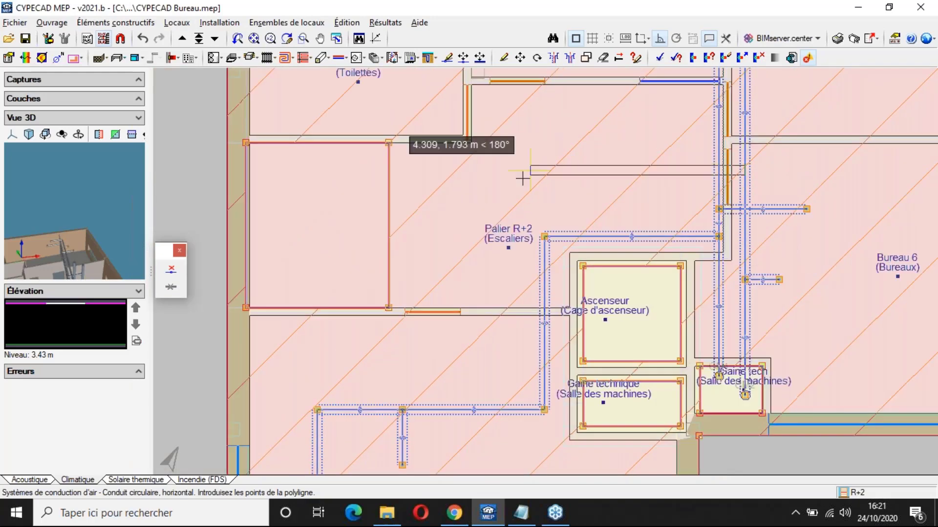
left_click(514, 171)
middle_click_drag(484, 474, 496, 333)
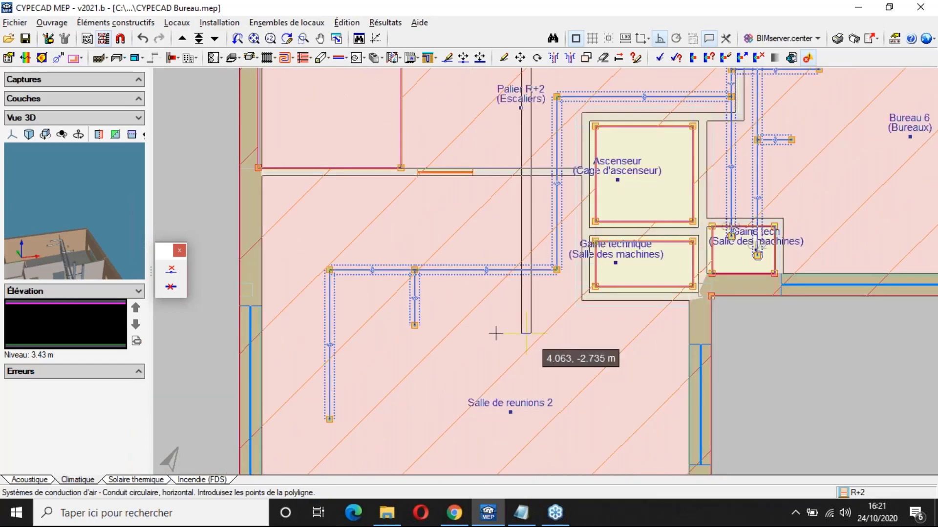
left_click(496, 333)
right_click(496, 334)
left_click(526, 334)
left_click(613, 333)
left_click(613, 395)
right_click(613, 395)
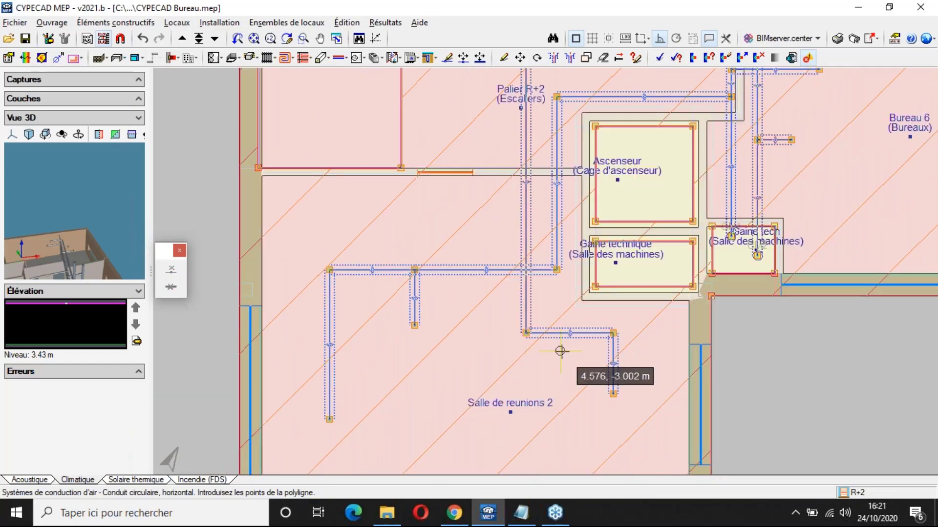
scroll(561, 351, "down", 2)
middle_click_drag(561, 194, 531, 275)
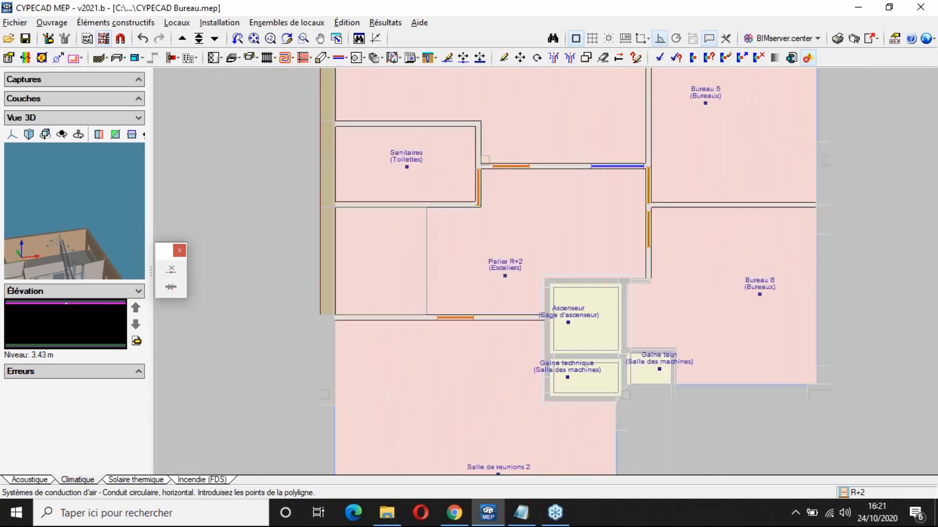
Step: On level R+1, route an insulated circular duct from CM1 to Bureau 1 and add side branches into Bureau 2 and Bureau 3
left_click(214, 38)
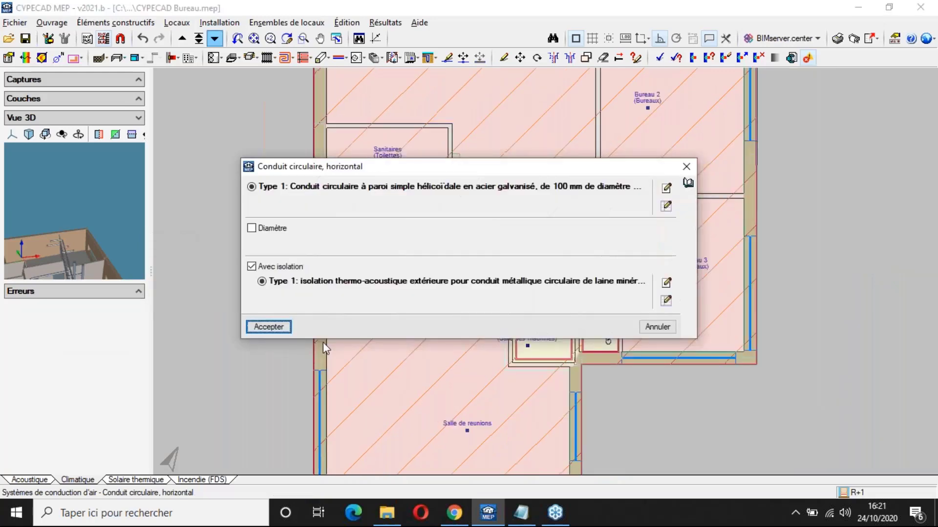
key("Return")
scroll(592, 369, "up", 3)
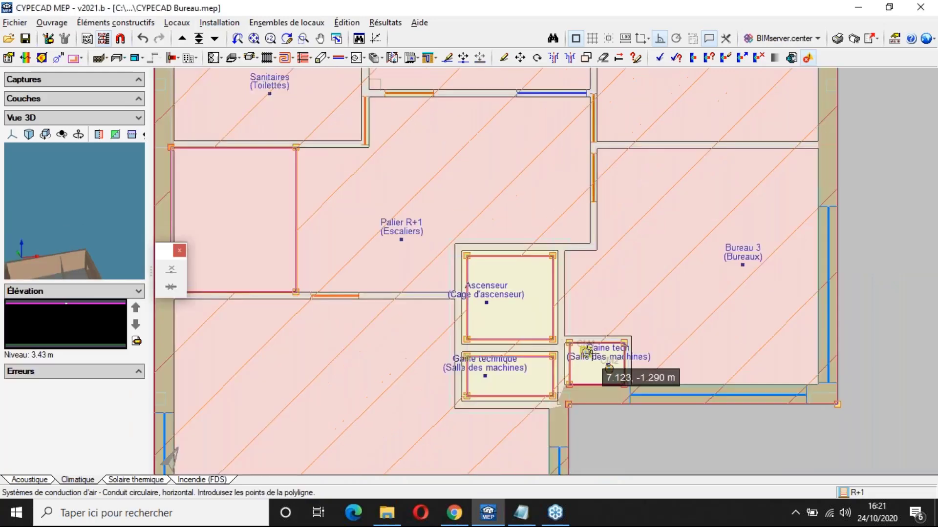
left_click(581, 240)
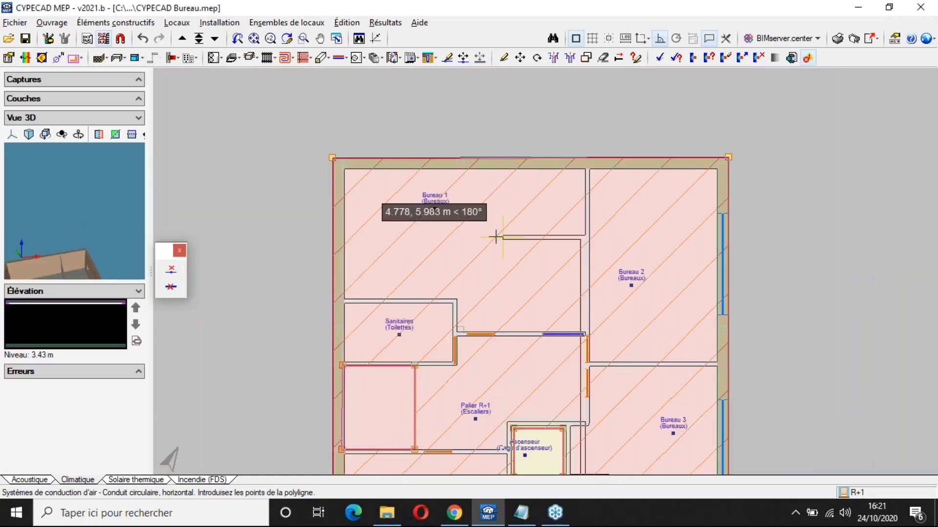
key("Escape")
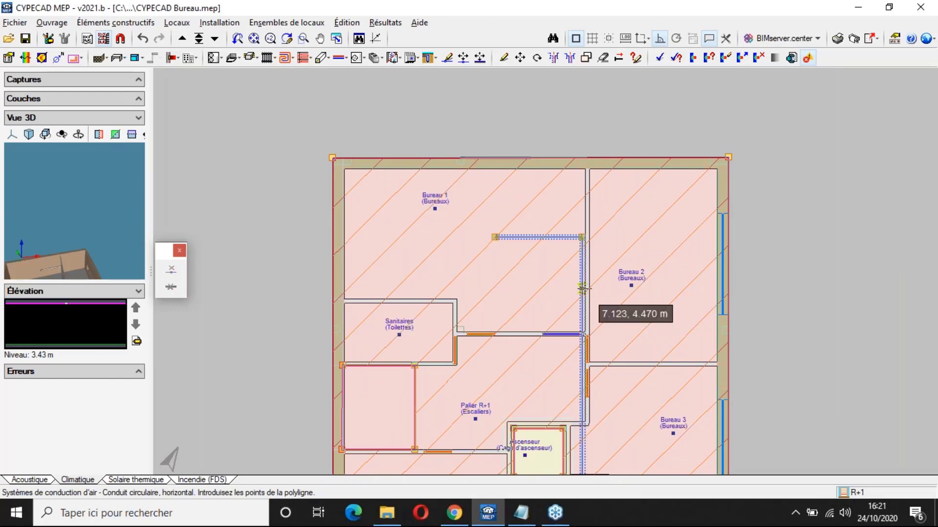
left_click(583, 289)
middle_click_drag(612, 288, 615, 150)
scroll(616, 149, "up", 1)
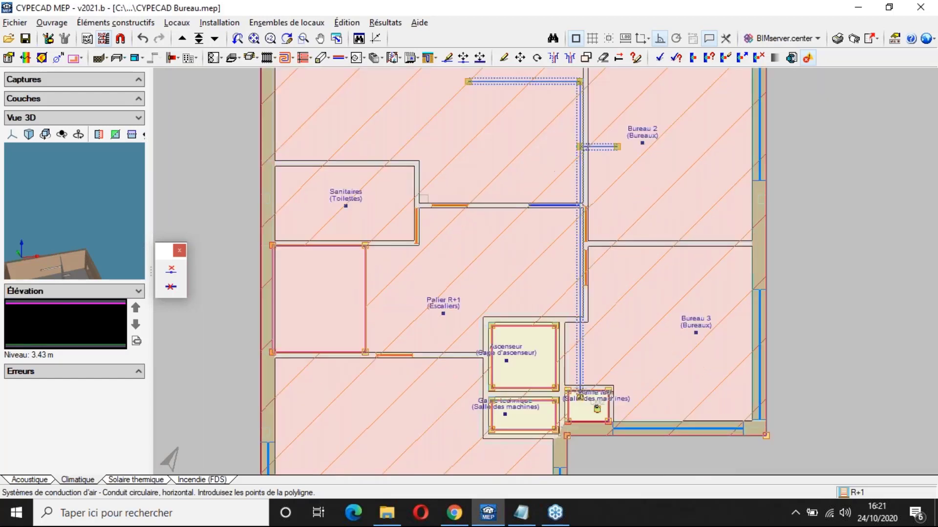
Step: Branch the R+1 CM1 duct around the elevator shaft into Salle de reunions, with an end branch and a middle branch
left_click(583, 280)
middle_click_drag(465, 319, 483, 236)
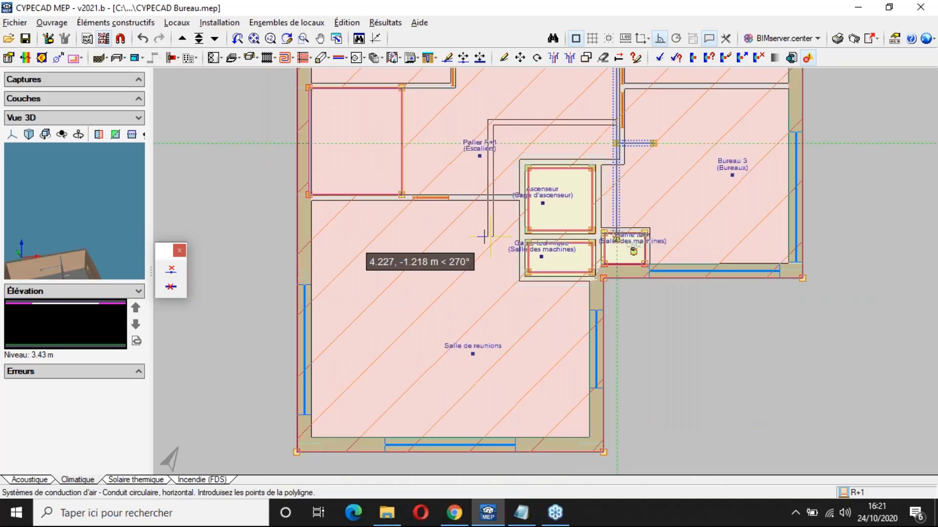
left_click(490, 237)
left_click(353, 237)
left_click(352, 331)
right_click(353, 331)
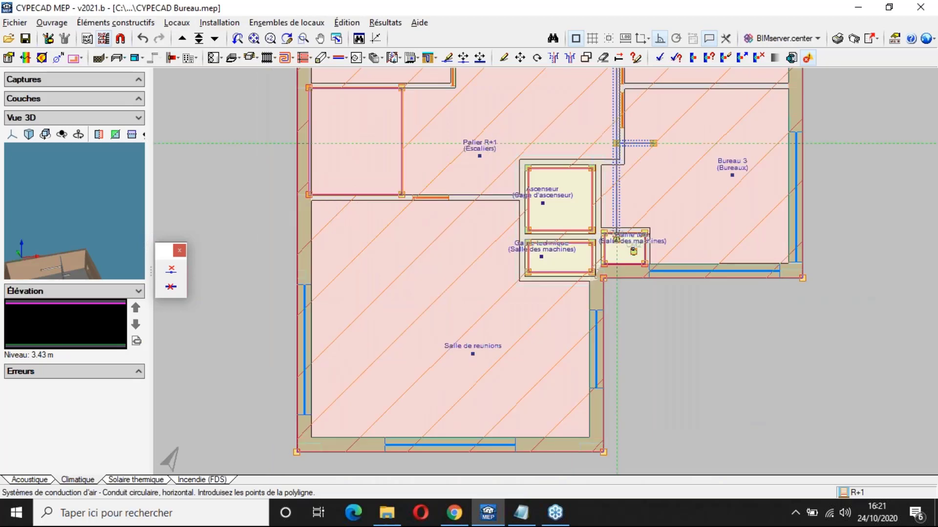
left_click(429, 237)
left_click(428, 264)
right_click(428, 264)
Step: Route a duct from CM2 on level R+1 alongside the CM1 duct, ending across the partition in Bureau 1
middle_click_drag(511, 240, 459, 206)
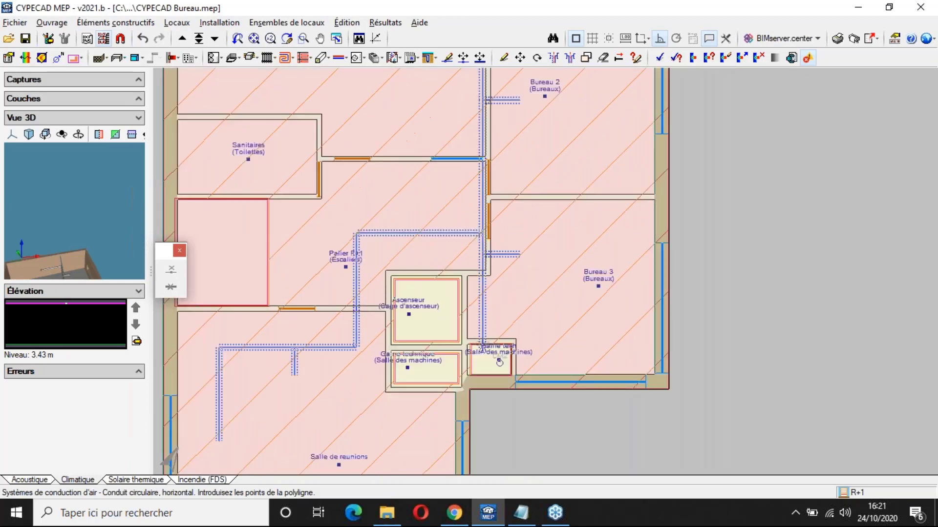
scroll(502, 346, "up", 2)
left_click(503, 346)
scroll(503, 313, "down", 3)
middle_click_drag(503, 308, 499, 418)
left_click(498, 244)
left_click(433, 244)
right_click(433, 244)
Step: Add short side branches from the R+1 CM2 duct into Bureau 2 and Bureau 3
left_click(500, 295)
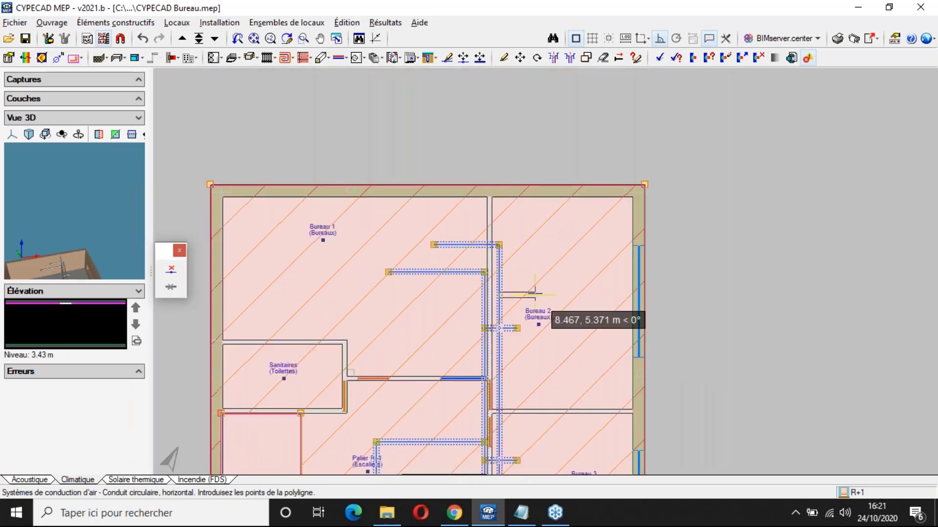
left_click(535, 295)
right_click(535, 294)
middle_click_drag(553, 322, 581, 186)
scroll(547, 357, "up", 1)
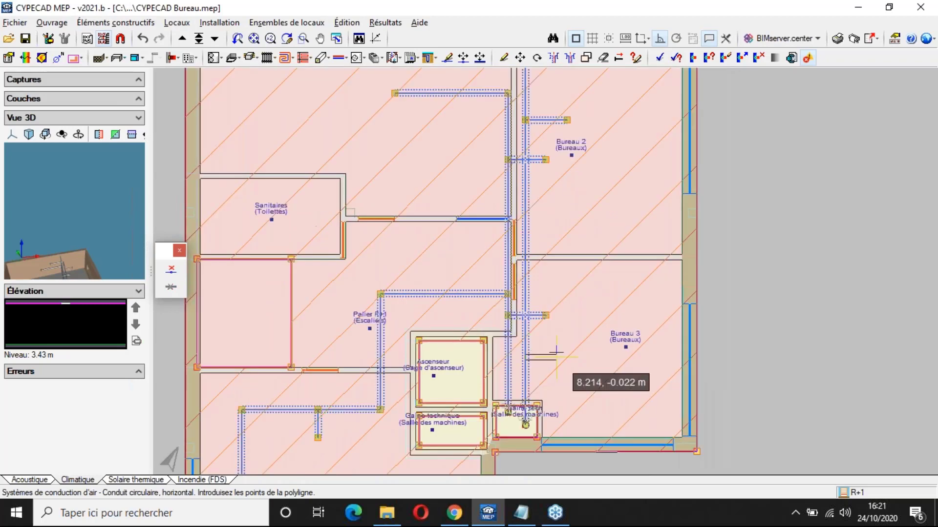
scroll(401, 315, "down", 2)
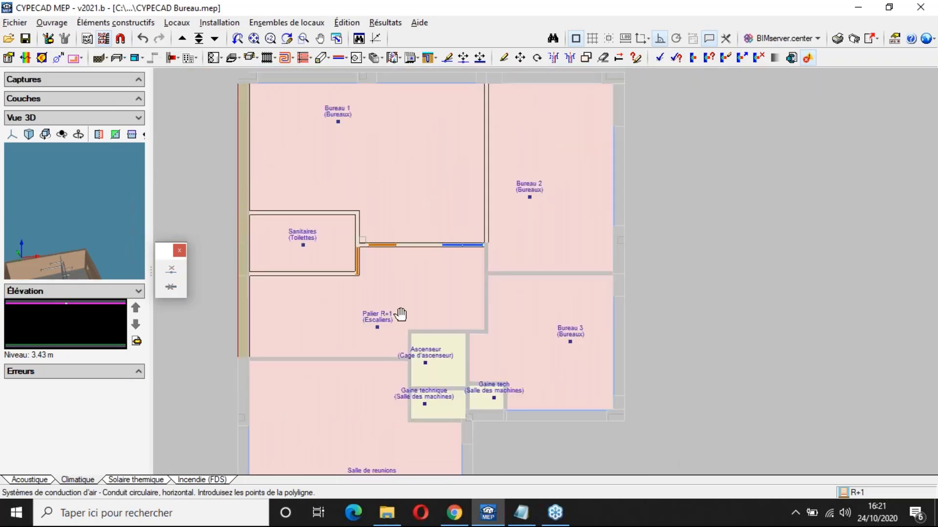
Step: Branch the CM2 duct across Palier R+1 and past the elevator shaft into Salle de reunions, finishing with an offset end run
scroll(401, 315, "up", 1)
scroll(409, 331, "up", 1)
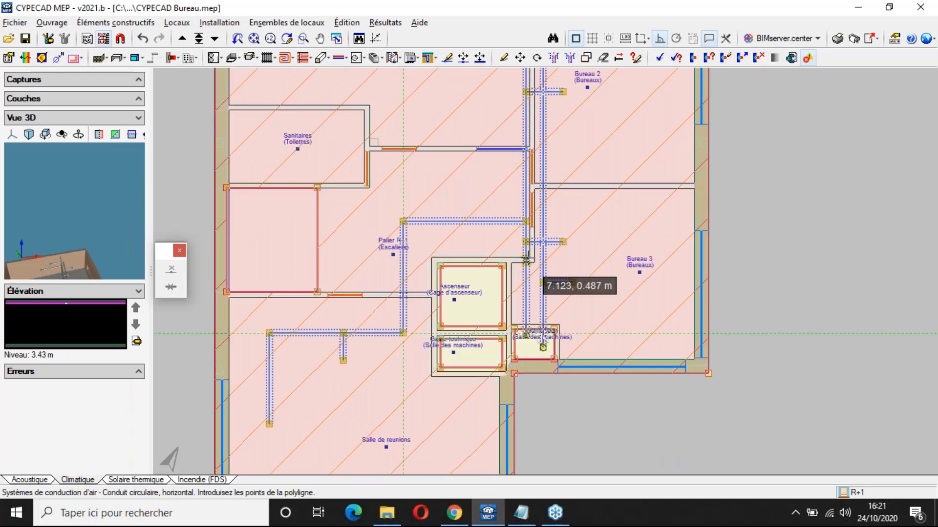
scroll(526, 259, "up", 3)
left_click(542, 200)
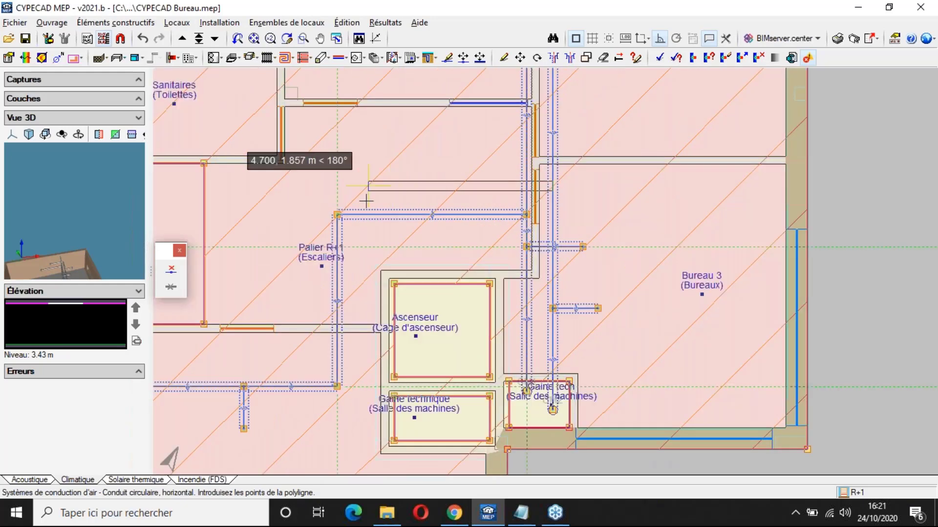
left_click(364, 185)
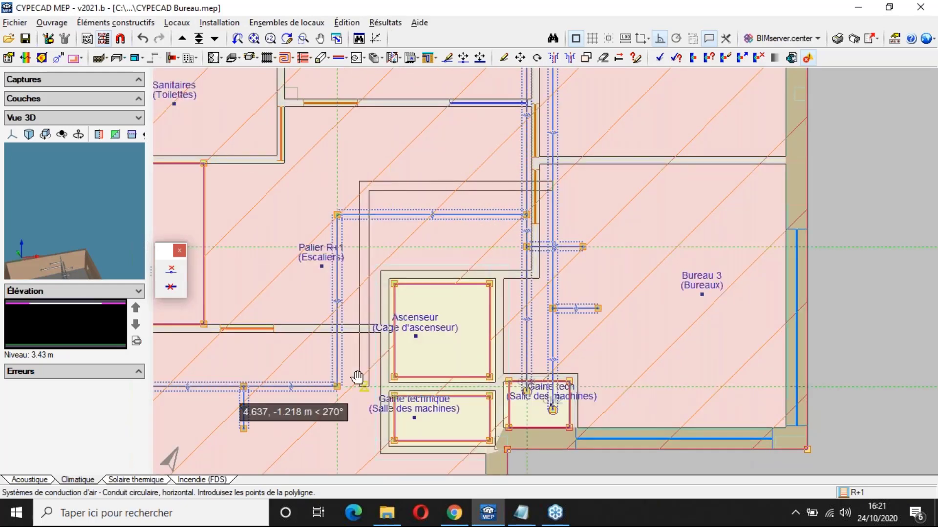
middle_click_drag(357, 377, 382, 209)
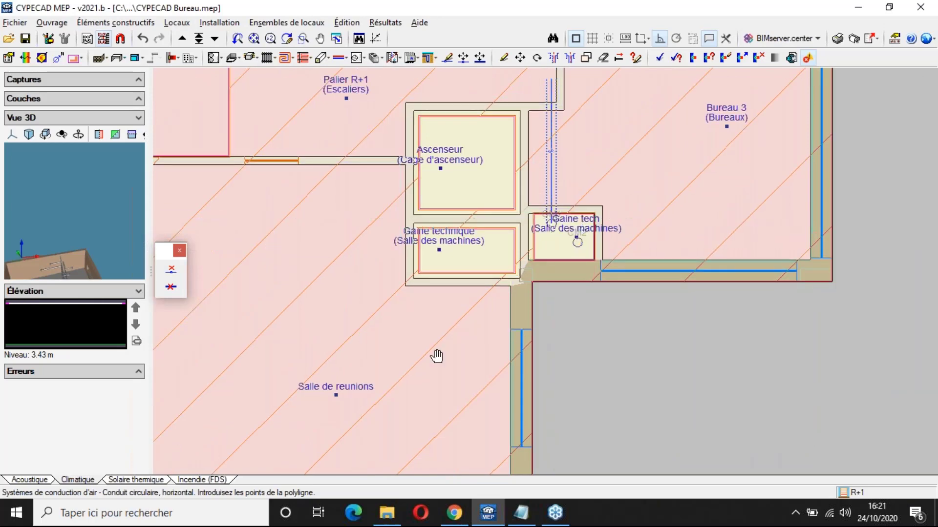
middle_click_drag(436, 357, 455, 295)
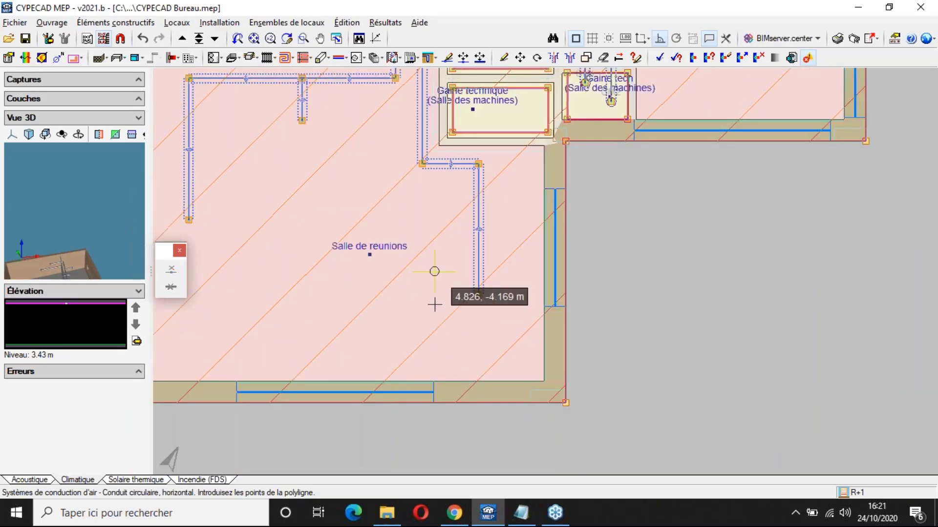
scroll(434, 304, "down", 3)
middle_click_drag(445, 104, 449, 335)
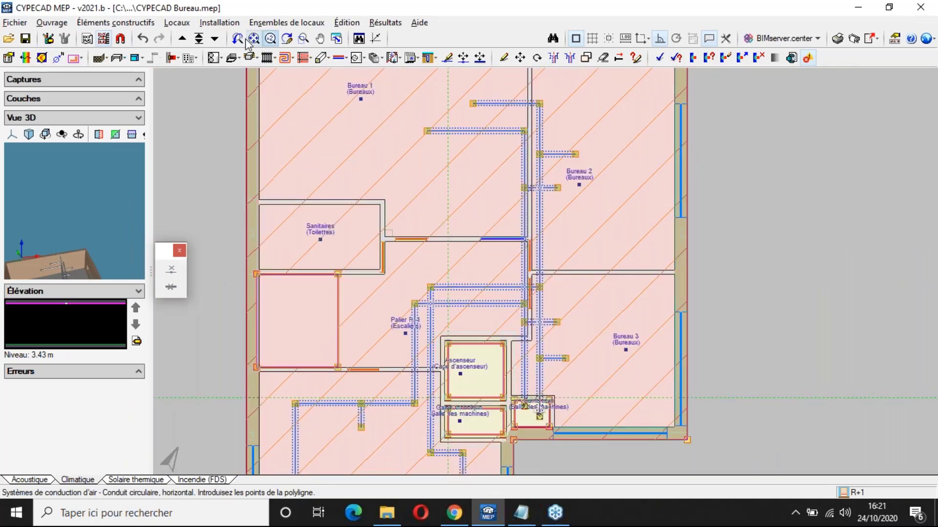
Step: On level RDC, route an insulated horizontal circular duct from CM1 through the HALL into Cafeteria, ending in a run above Toilette
left_click(214, 38)
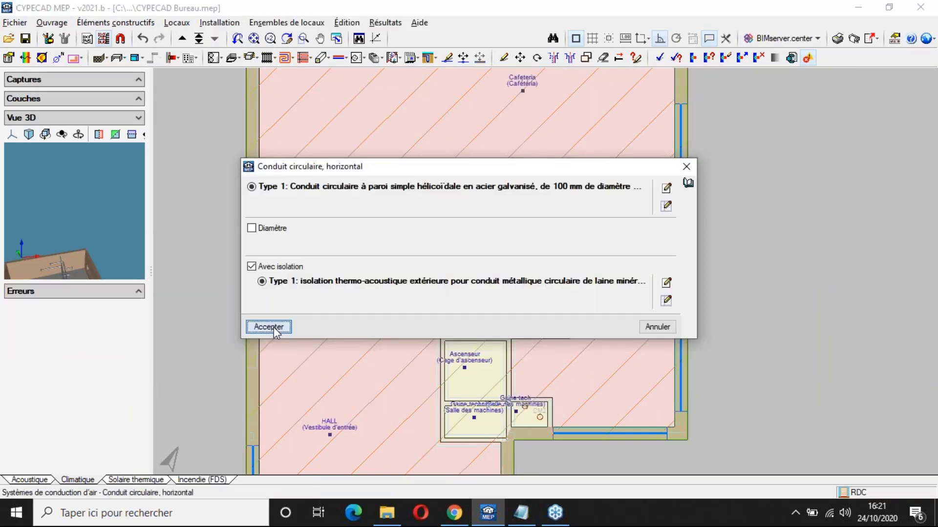
left_click(274, 328)
scroll(524, 425, "up", 6)
left_click(520, 362)
scroll(519, 254, "down", 4)
middle_click_drag(524, 154, 522, 289)
left_click(521, 319)
left_click(563, 318)
middle_click_drag(566, 156, 568, 288)
left_click(565, 259)
left_click(213, 259)
middle_click_drag(234, 153, 424, 161)
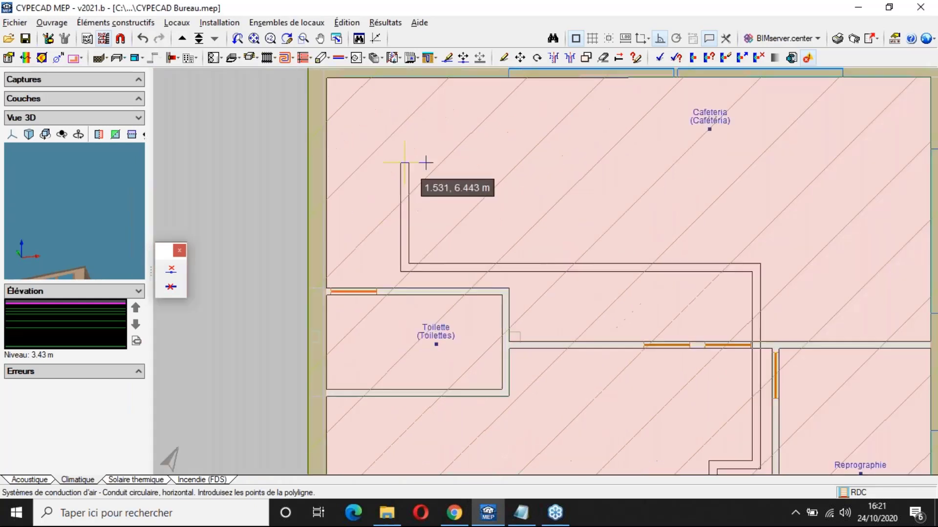
left_click(425, 162)
right_click(426, 162)
Step: Add two short side branches from the RDC CM1 duct inside Cafeteria and one across the partition into Reprographie
left_click(522, 267)
left_click(528, 208)
right_click(527, 207)
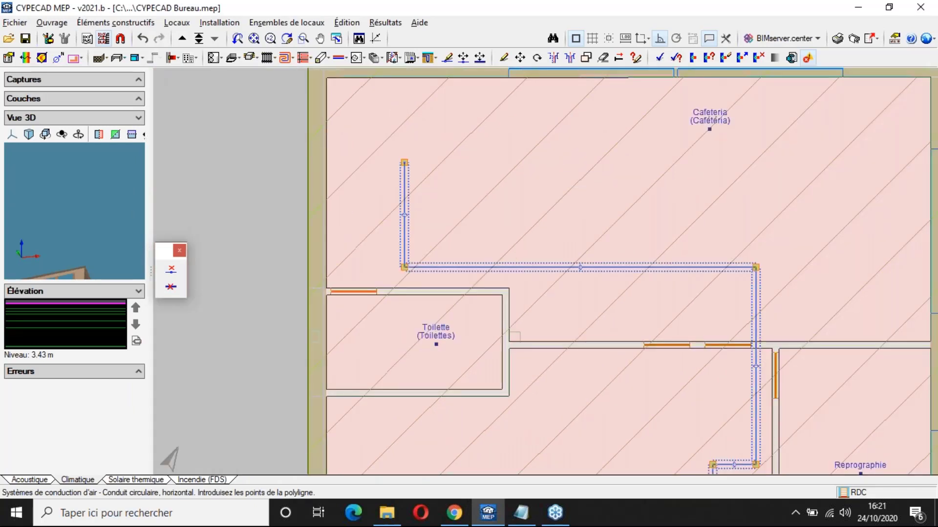
left_click(665, 267)
left_click(672, 214)
right_click(672, 215)
middle_click_drag(727, 353, 600, 172)
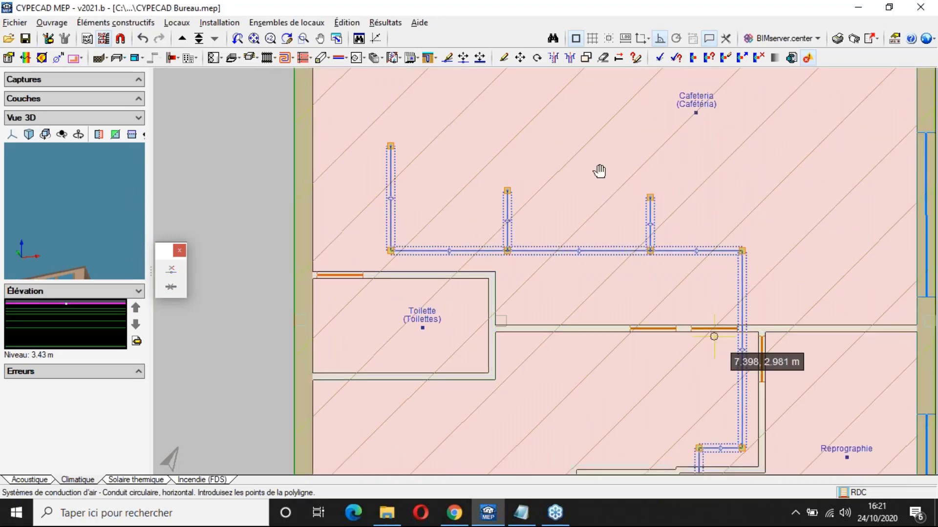
middle_click_drag(734, 411, 606, 220)
scroll(605, 220, "up", 1)
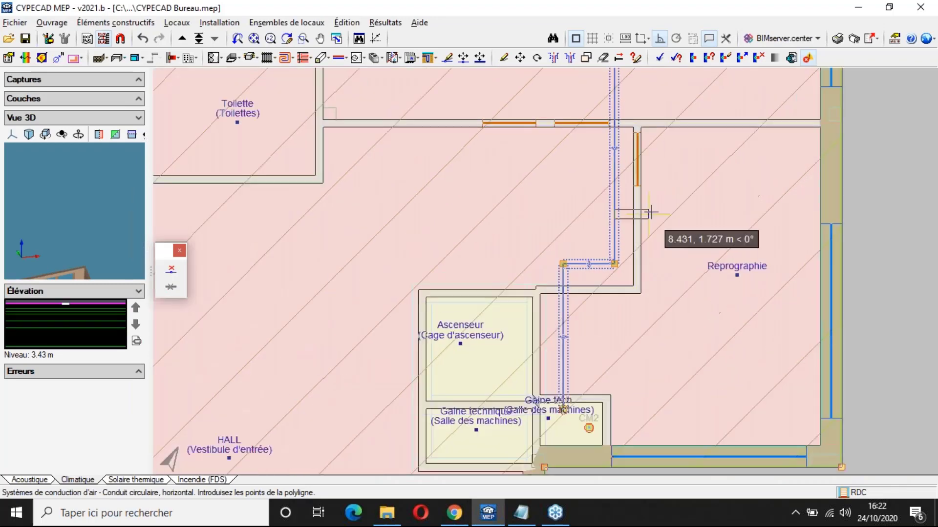
Step: Branch the RDC CM1 duct around the elevator and technical shafts into the lower HALL, finishing with a short side run
left_click(563, 264)
scroll(511, 264, "down", 1)
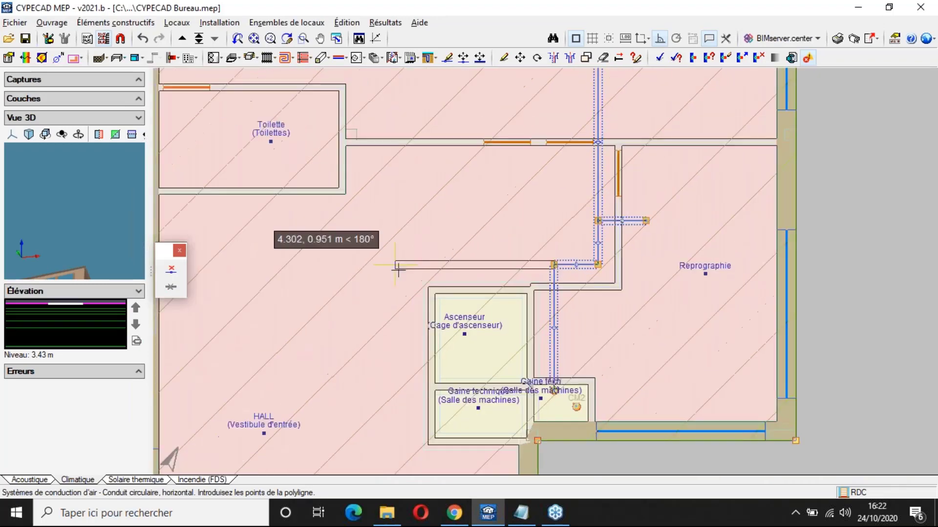
left_click(415, 264)
middle_click_drag(415, 365, 415, 175)
left_click(416, 268)
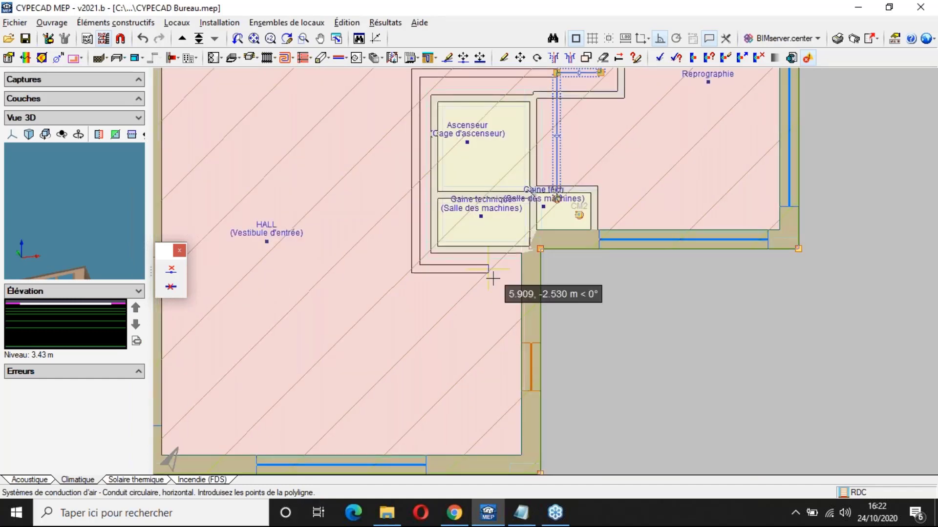
left_click(494, 268)
double_click(494, 397)
left_click(495, 398)
left_click(417, 396)
right_click(418, 397)
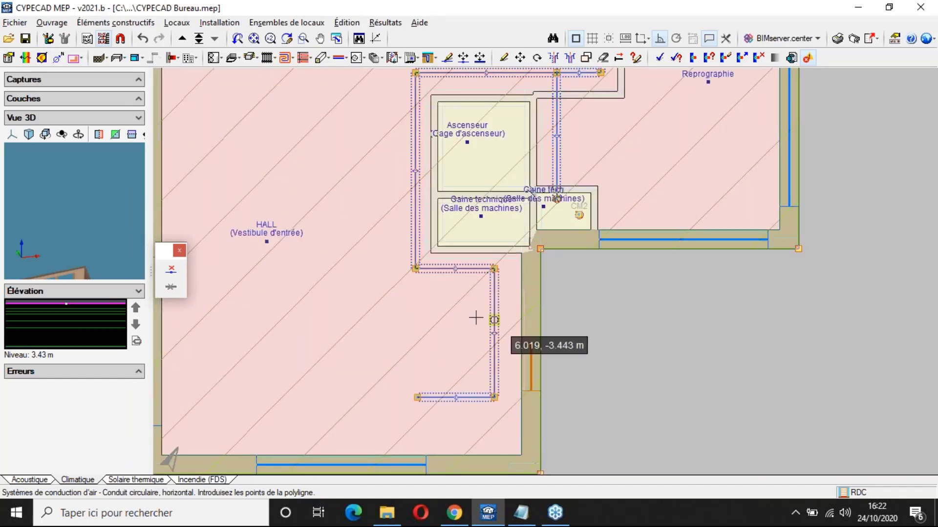
Step: Add two short side branches to the HALL duct, one in the lower section and one beside the elevator shaft
left_click(494, 320)
left_click(417, 319)
right_click(417, 319)
middle_click_drag(416, 160, 462, 264)
left_click(450, 308)
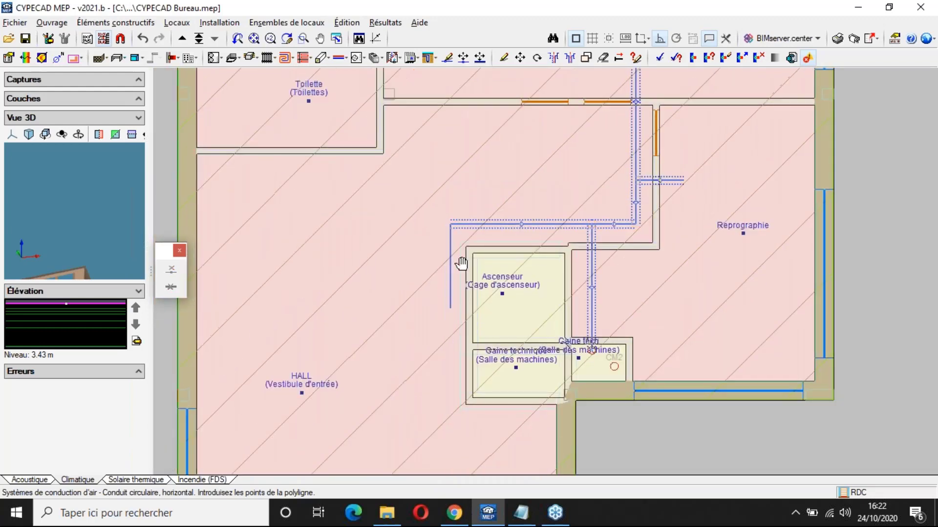
Step: Route a duct from CM2 on RDC into Cafeteria, around its outer side and along the window wall, with two short downward branches
scroll(541, 342, "down", 2)
left_click(535, 347)
scroll(542, 342, "up", 2)
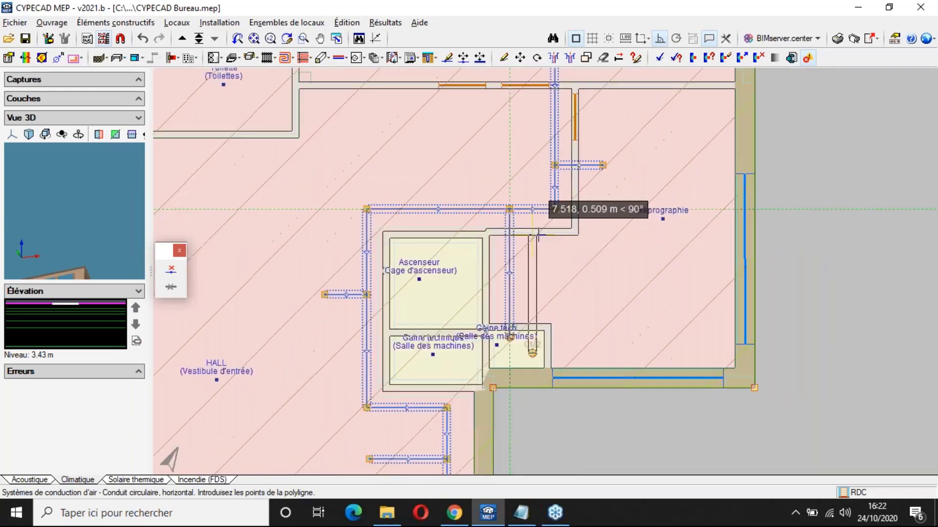
middle_click_drag(523, 75, 519, 315)
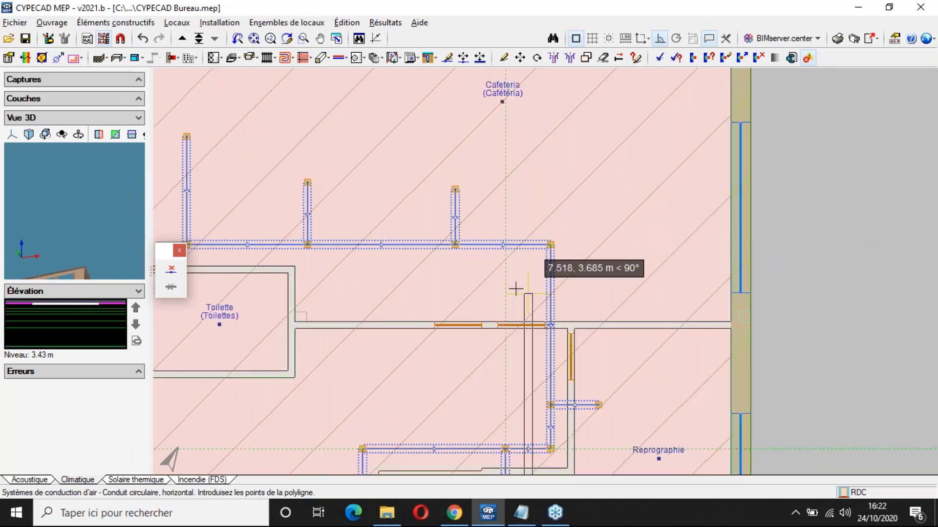
middle_click_drag(529, 83, 528, 268)
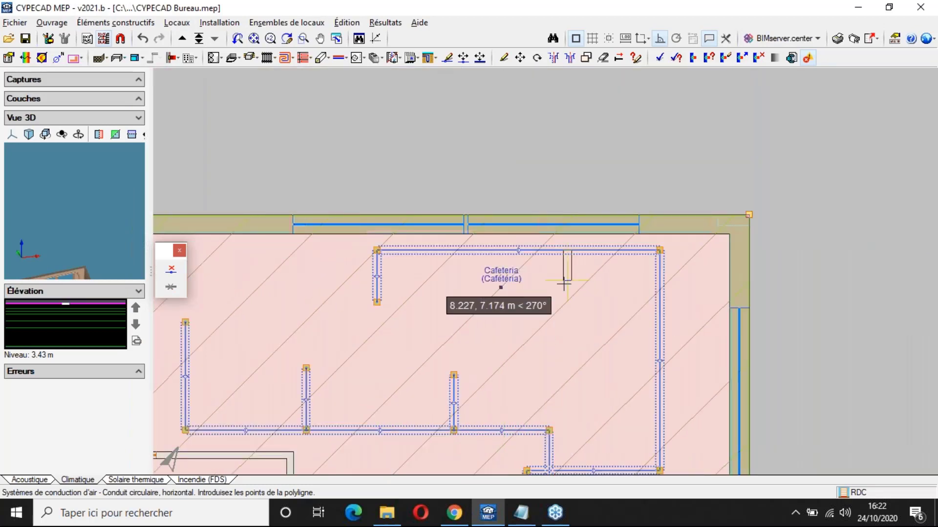
scroll(565, 283, "down", 2)
scroll(597, 383, "up", 2)
Step: Branch a duct from beside the Reprographie partition across the HALL below Toilette and down its outer wall, with two short side branches
left_click(643, 264)
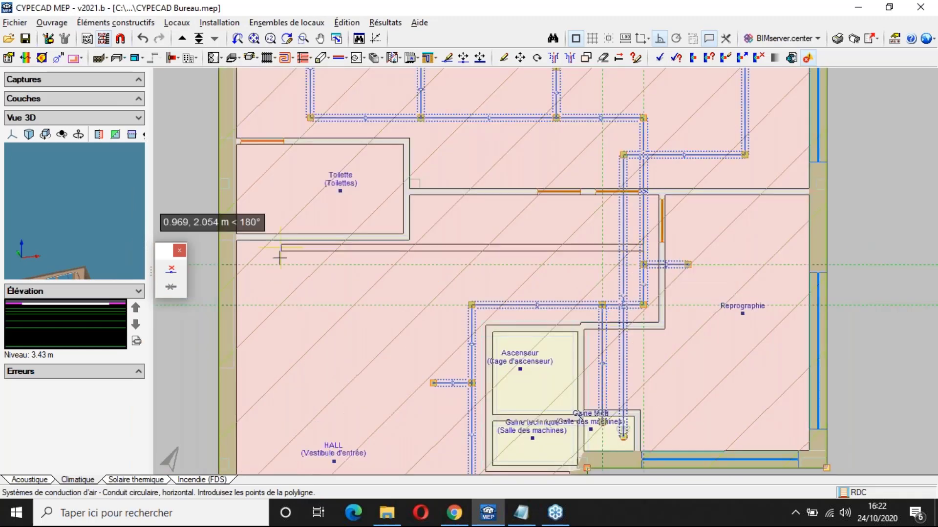
left_click(262, 248)
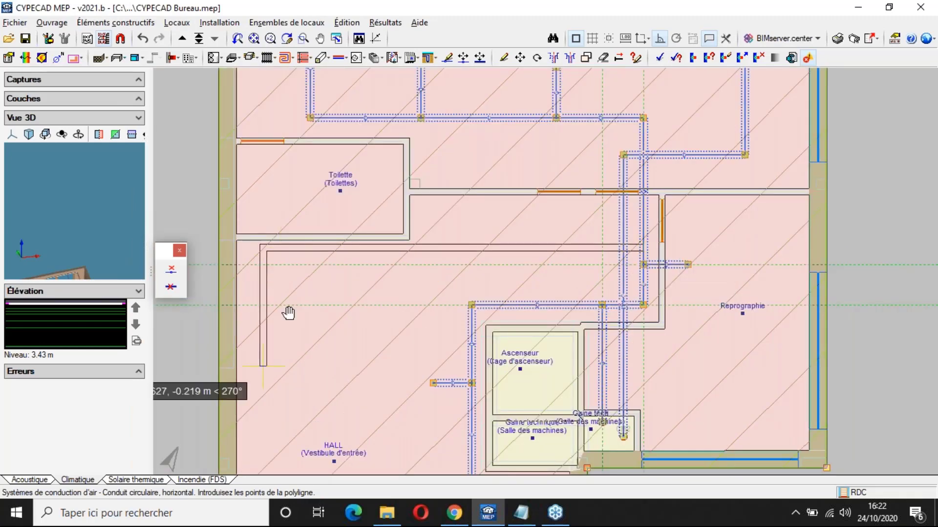
middle_click_drag(288, 312, 349, 63)
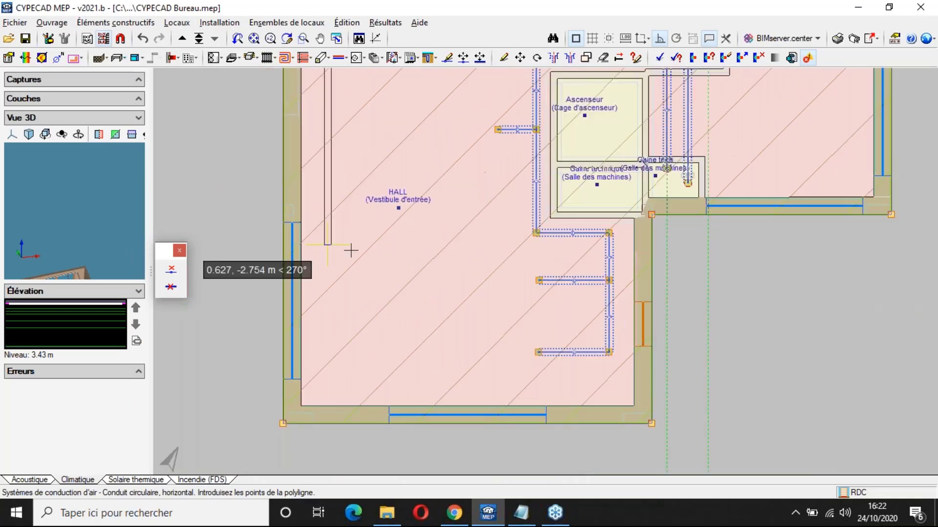
left_click(333, 275)
left_click(371, 275)
right_click(371, 275)
left_click(329, 174)
left_click(373, 181)
right_click(372, 180)
scroll(376, 205, "down", 2)
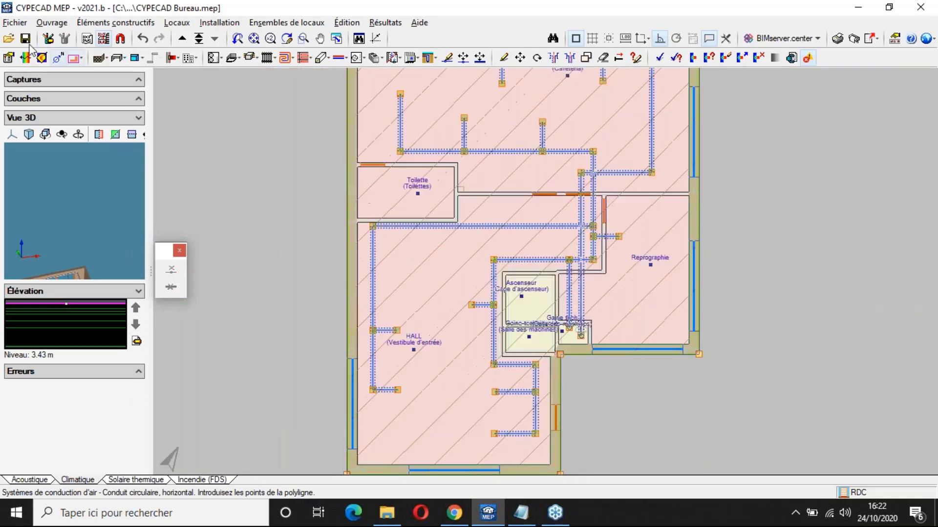
Step: Place an AIRZONE circular radial diffuser, reference 150, on the Cafeteria CM1 branch end nearest the duct's entry
left_click(322, 59)
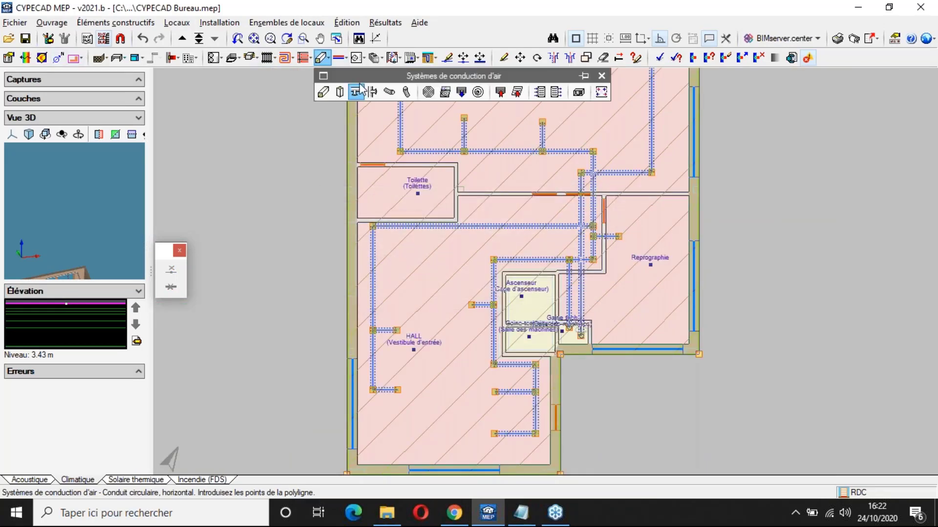
left_click(427, 93)
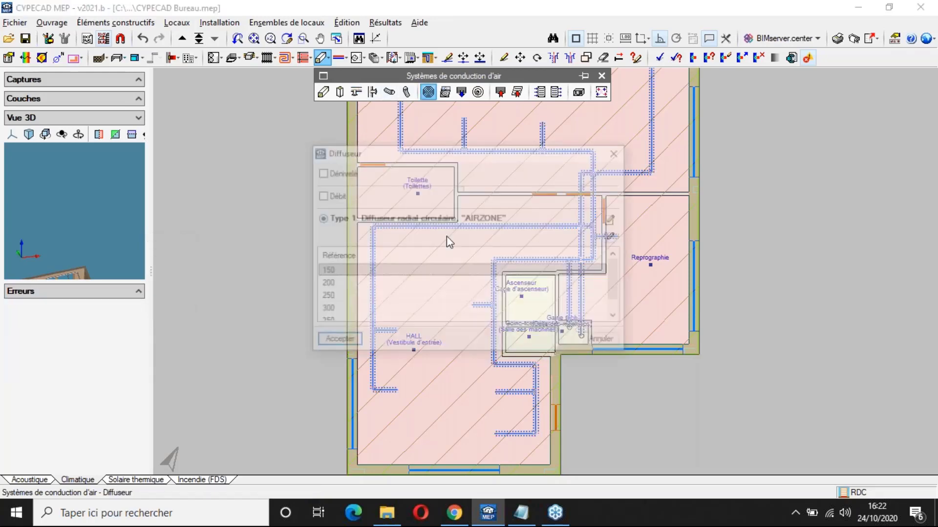
key("Return")
scroll(578, 293, "up", 5)
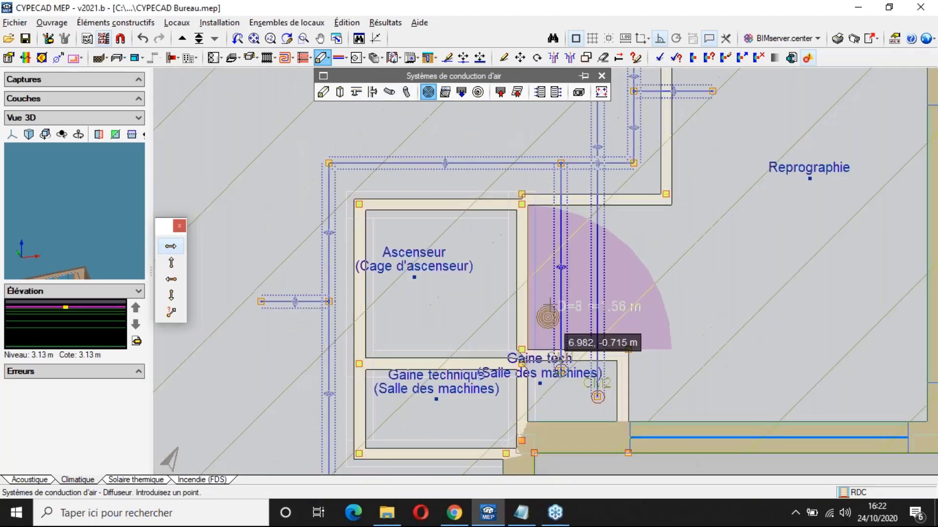
middle_click_drag(573, 142, 498, 338)
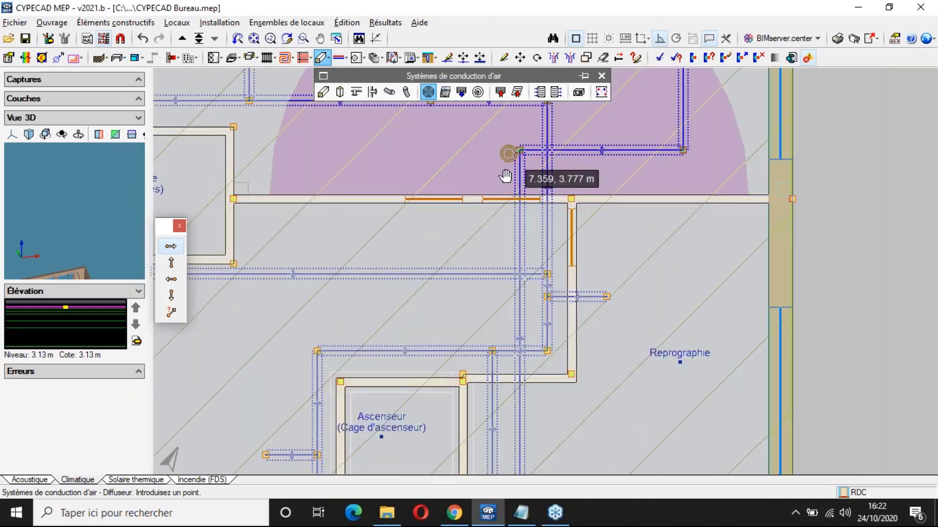
middle_click_drag(508, 153, 517, 391)
scroll(602, 294, "down", 1)
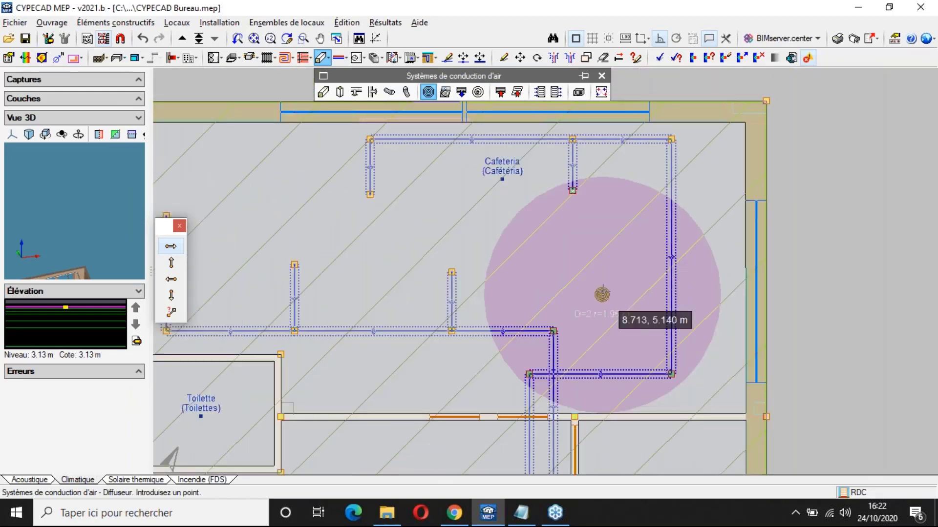
middle_click_drag(602, 295, 592, 196)
middle_click_drag(592, 197, 592, 217)
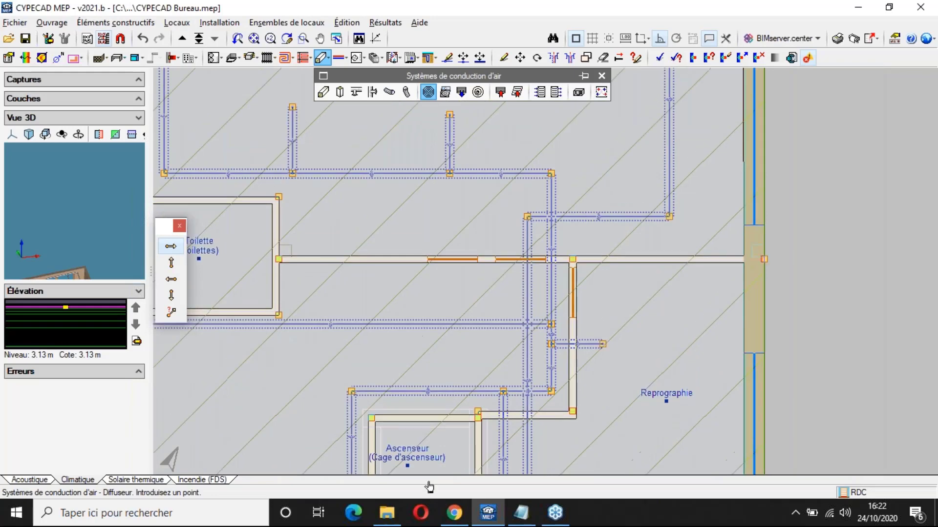
middle_click_drag(459, 136, 458, 303)
scroll(473, 320, "down", 3)
left_click(468, 309)
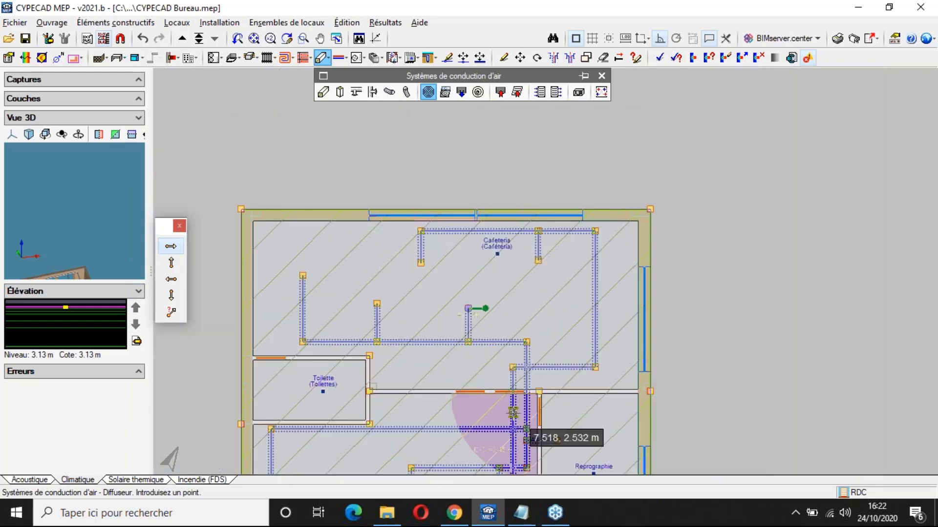
Step: Place the same diffuser on the two remaining CM1 branch ends in Cafeteria
middle_click_drag(513, 413, 530, 227)
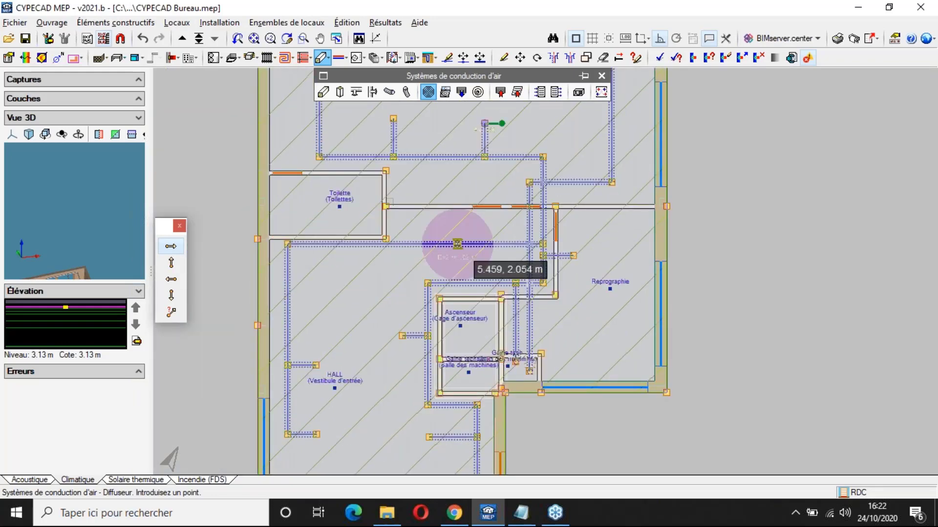
middle_click_drag(457, 245, 519, 359)
left_click(455, 234)
left_click(381, 207)
Step: Place diffusers on the HALL duct ends beside the elevator shaft and in the lower HALL
middle_click_drag(600, 314, 603, 158)
scroll(603, 158, "up", 4)
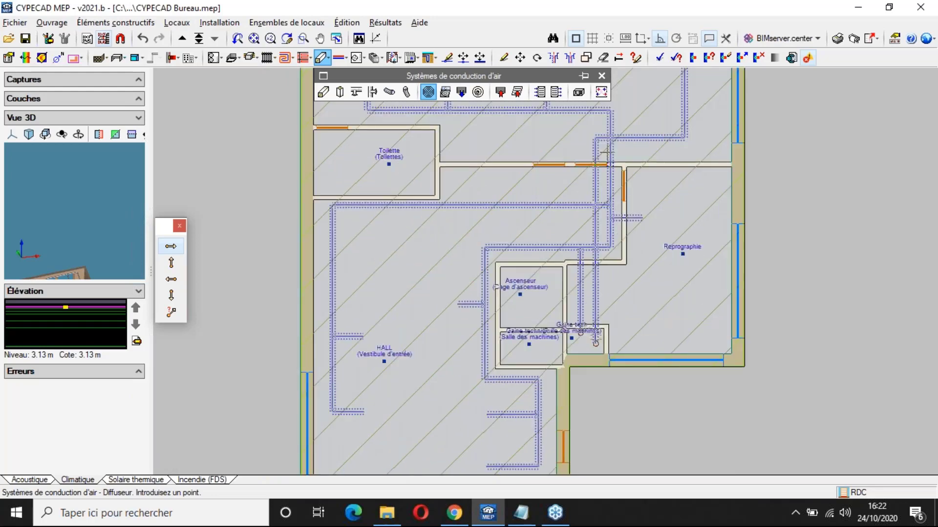
scroll(566, 256, "up", 1)
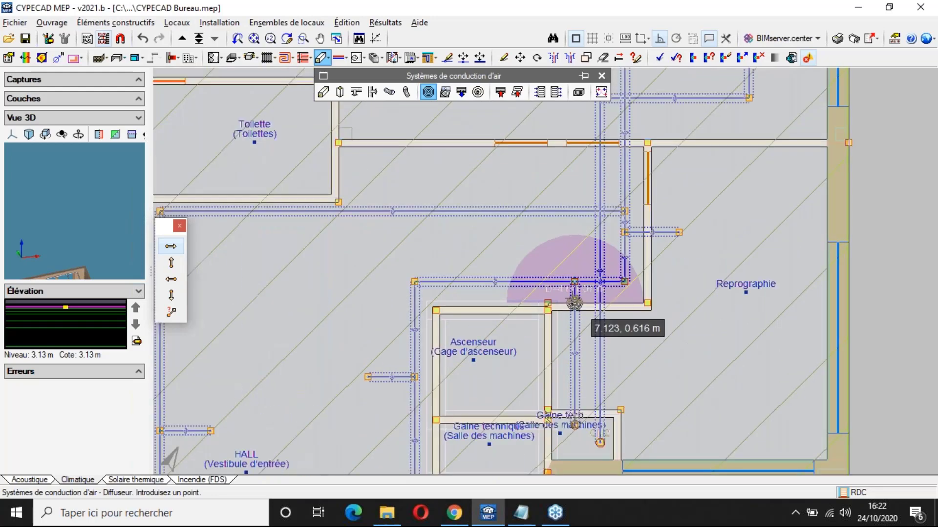
middle_click_drag(615, 302, 616, 415)
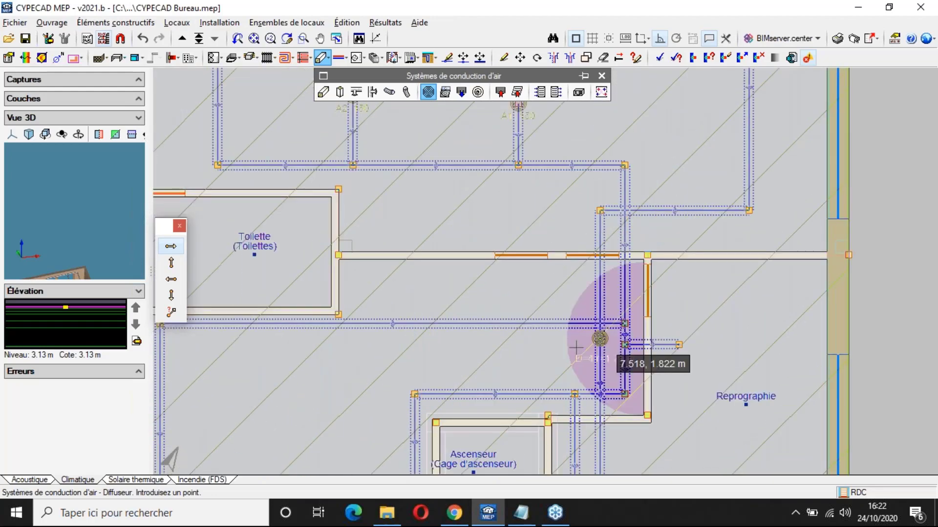
middle_click_drag(440, 421, 560, 171)
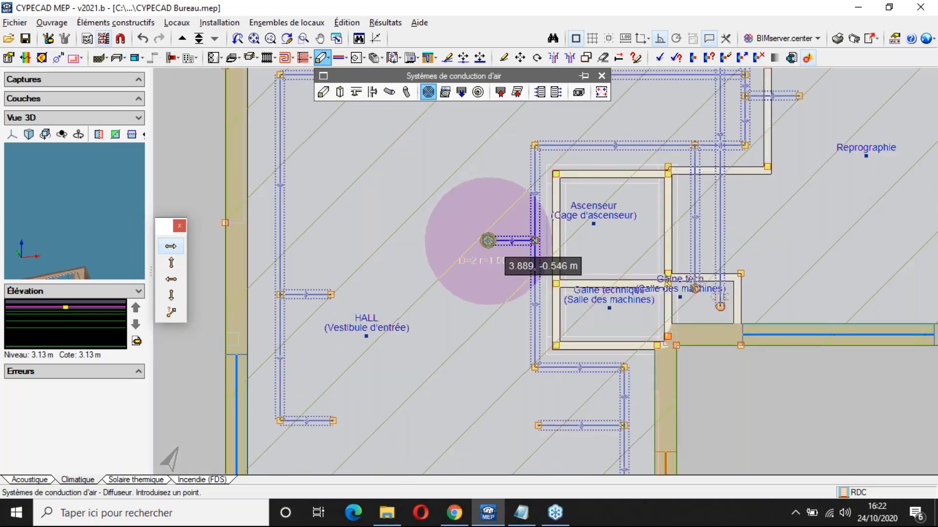
left_click(488, 241)
left_click(537, 426)
middle_click_drag(508, 361, 440, 58)
scroll(490, 328, "down", 3)
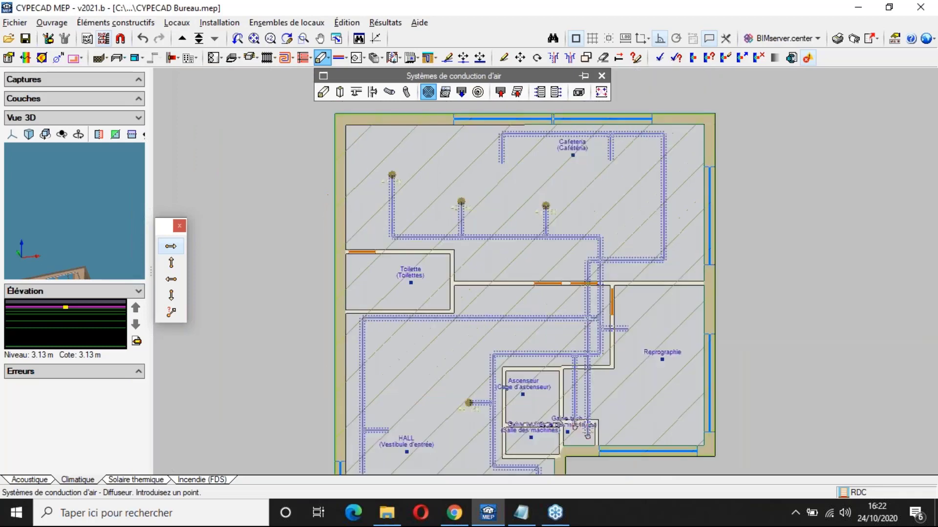
middle_click_drag(473, 281, 475, 289)
right_click(475, 288)
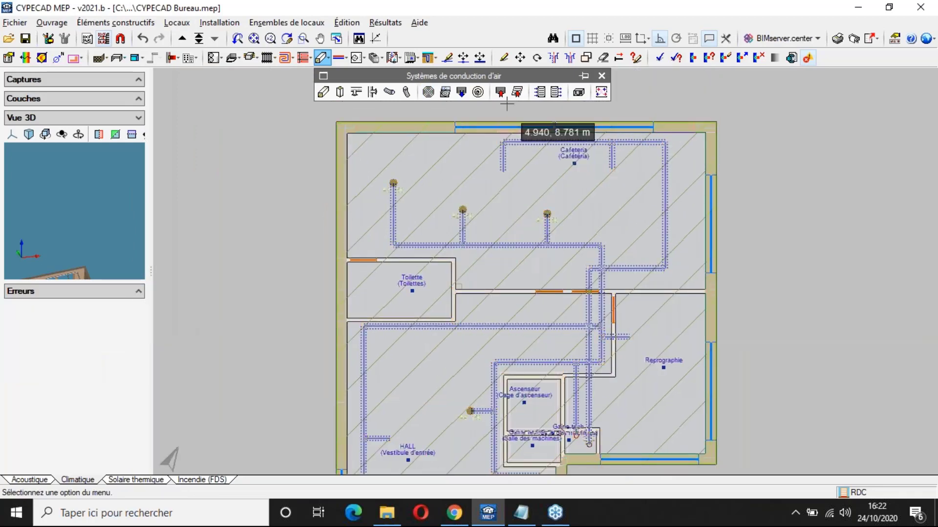
left_click(500, 92)
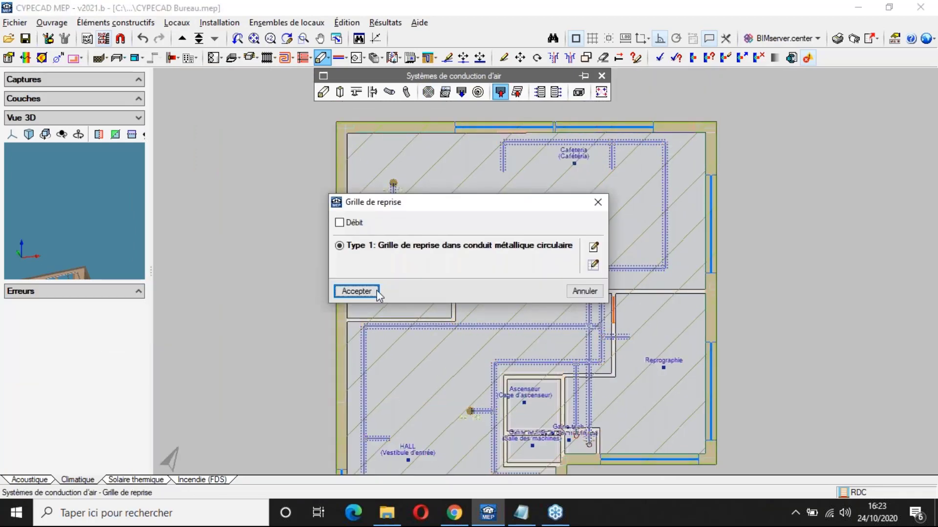
left_click(377, 292)
right_click(409, 296)
Step: Define a return grille for circular metal duct with a flow of 100 m³/h and place it on the Cafeteria CM2 branch ends
left_click(499, 94)
left_click(362, 224)
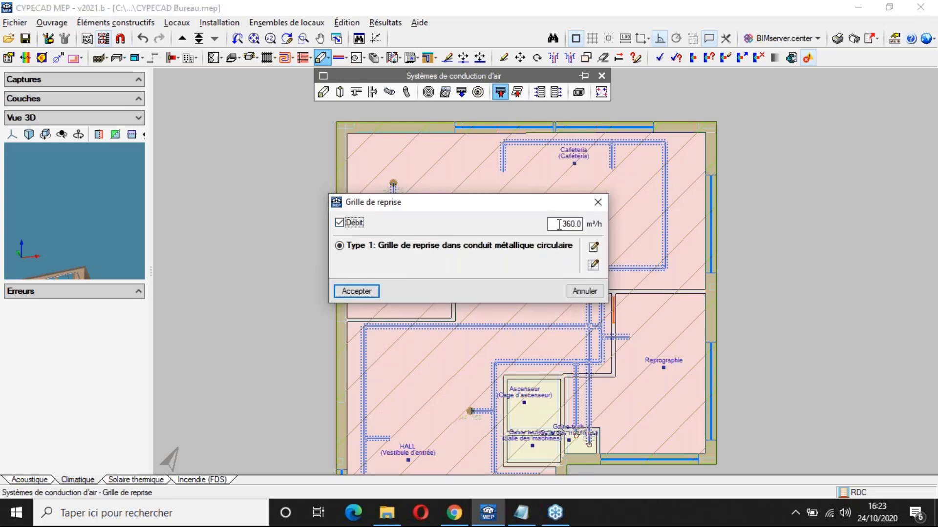
double_click(559, 225)
type("100")
left_click(358, 297)
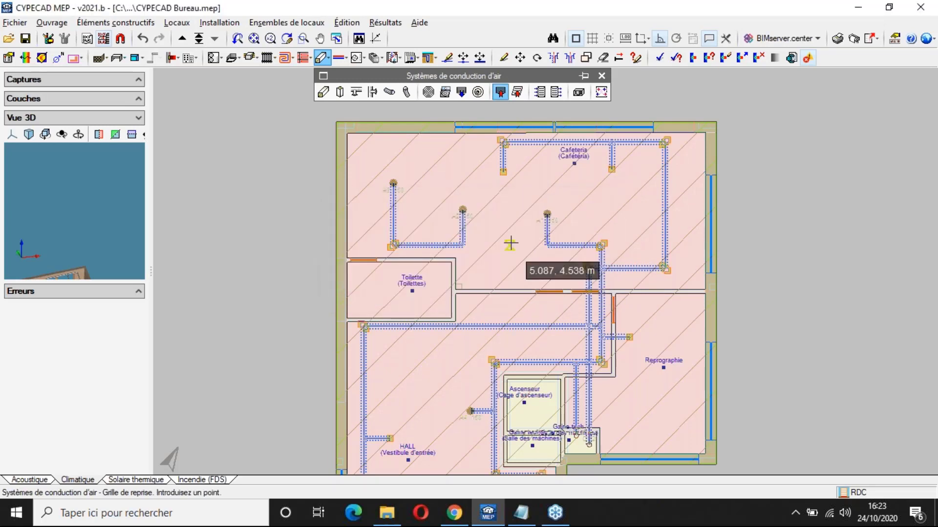
scroll(549, 186, "up", 3)
left_click(441, 154)
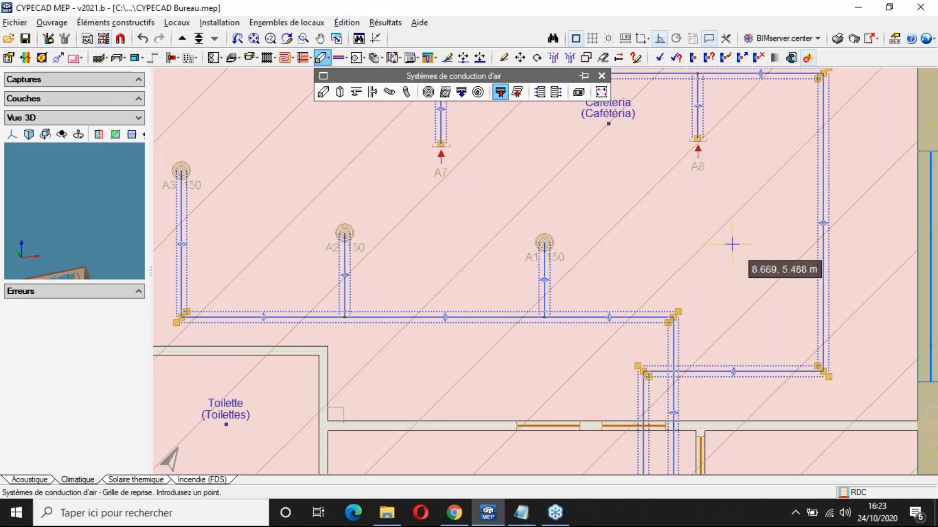
Step: Place the same return grille on the duct branch end in Reprographie
scroll(733, 244, "down", 4)
scroll(730, 371, "up", 3)
scroll(741, 216, "up", 1)
left_click(739, 199)
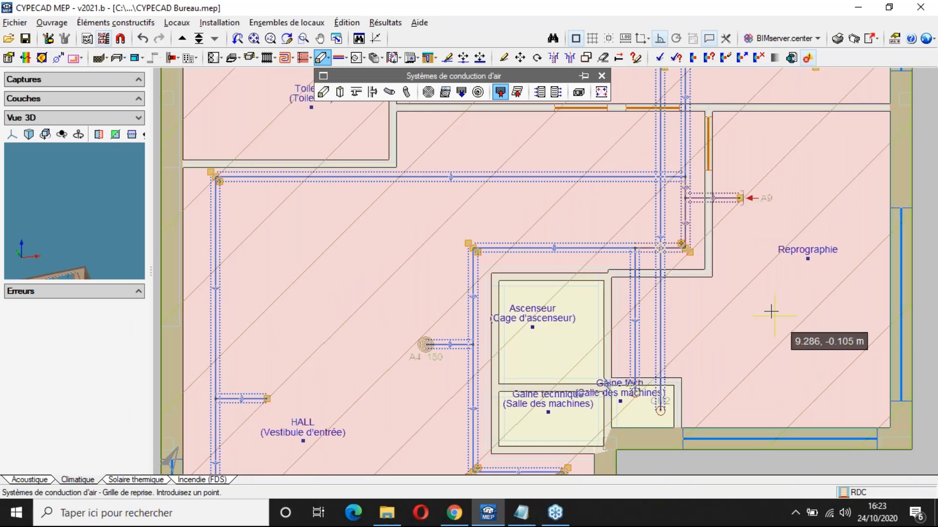
Step: Place the same return grille on the two duct branch ends on the outer-wall side of HALL
scroll(771, 312, "down", 2)
left_click(442, 367)
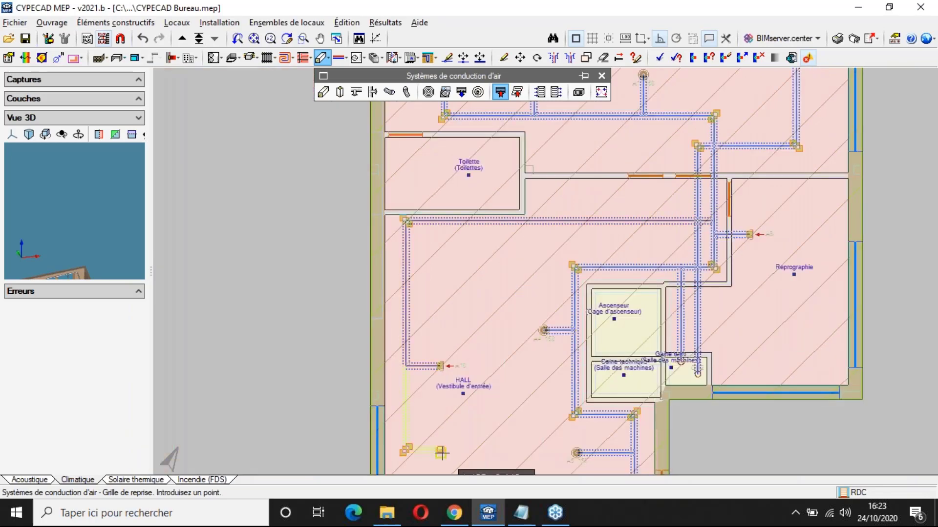
left_click(440, 450)
scroll(500, 415, "down", 2)
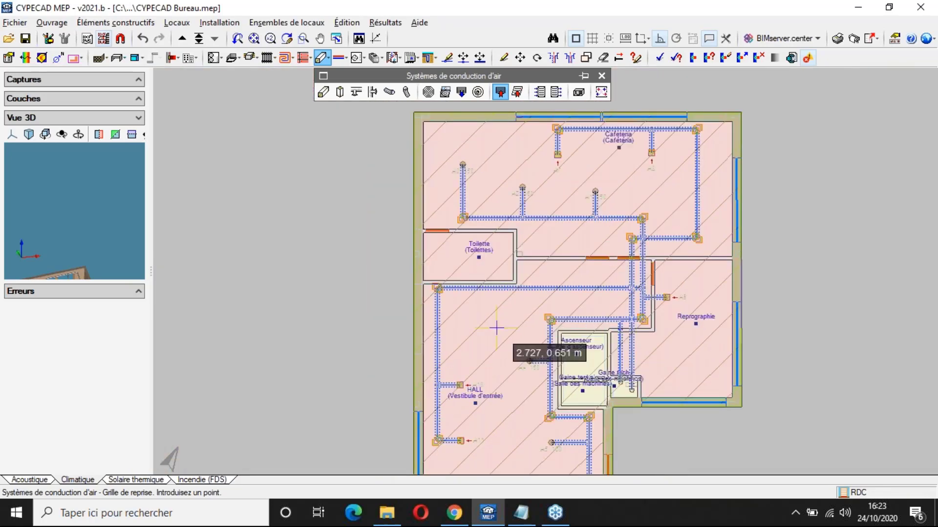
scroll(529, 315, "up", 1)
middle_click_drag(530, 314, 493, 201)
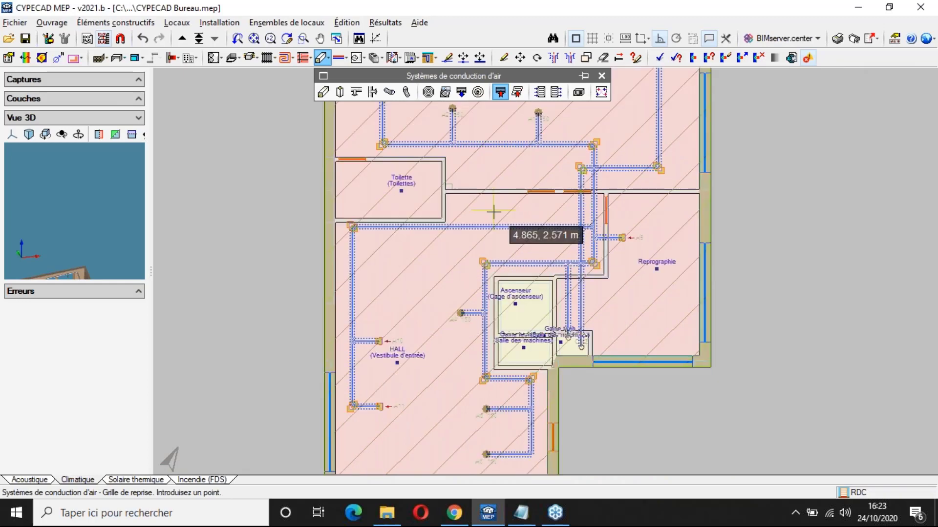
right_click(497, 210)
Step: Edit Cafeteria diffuser A1, enabling its level difference and flow and setting them to 0.2 m and 150 m³/h
scroll(538, 131, "up", 1)
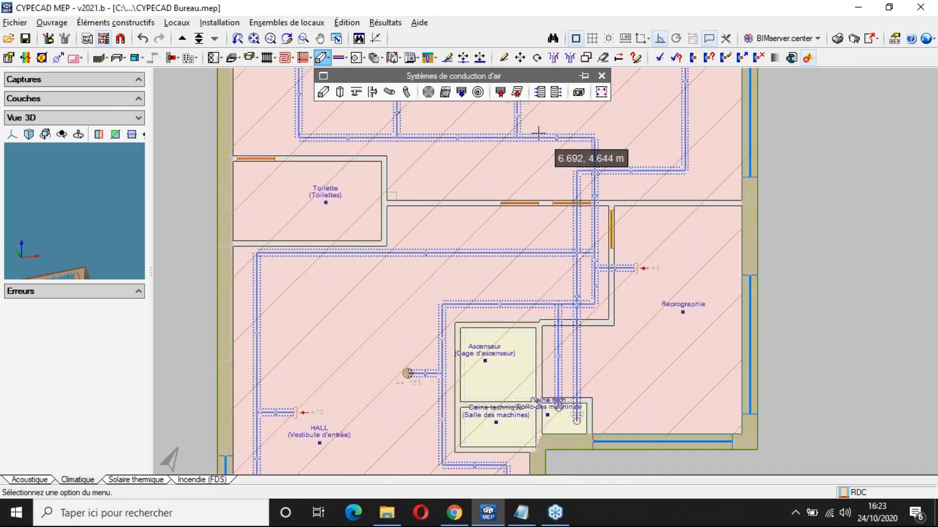
middle_click_drag(538, 133, 575, 169)
left_click(503, 58)
left_click(567, 182)
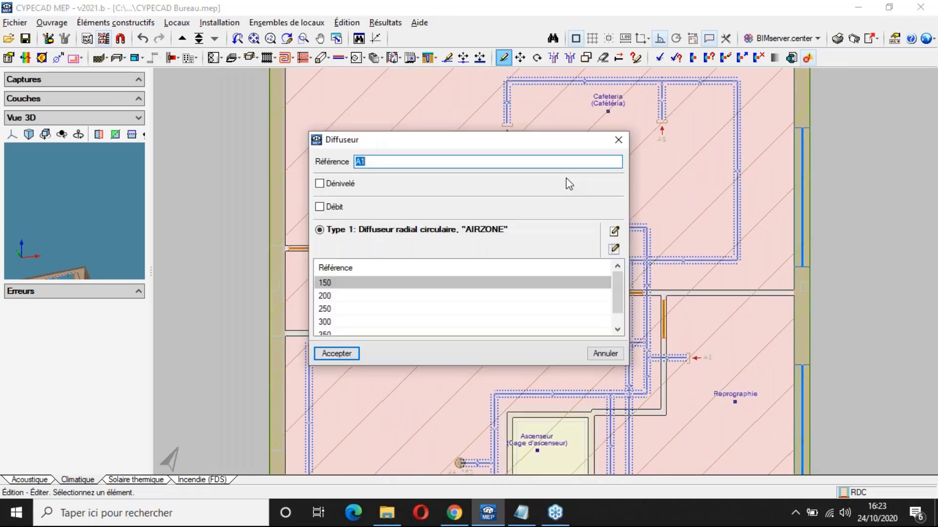
left_click(595, 207)
left_click(595, 191)
type("0.2")
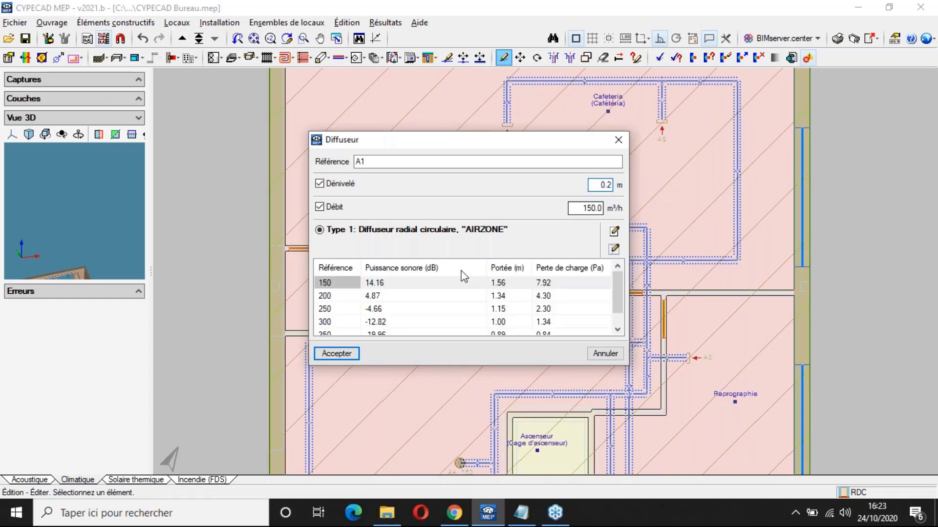
left_click(357, 354)
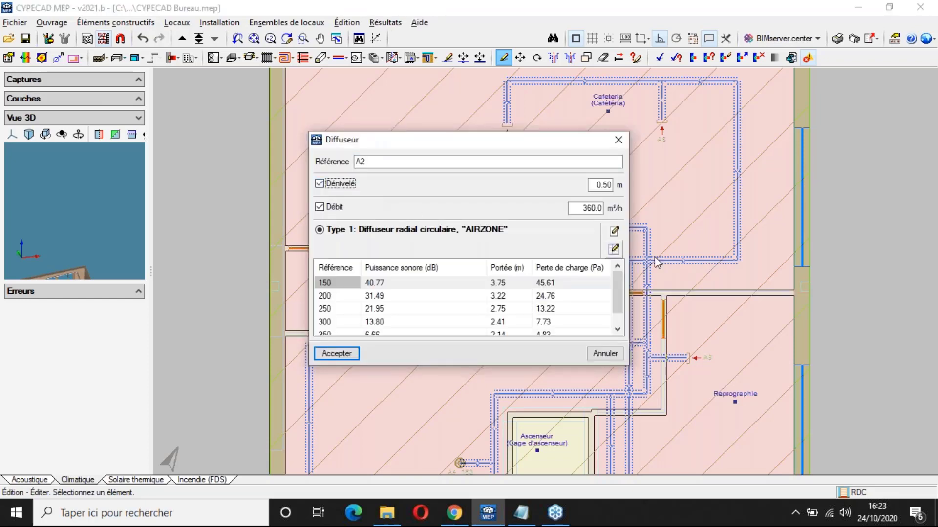
Step: Set Cafeteria diffuser A2 to a flow of 150 m³/h and a level difference of 0.2 m
type("50")
key("BackSpace")
key("BackSpace")
type("150")
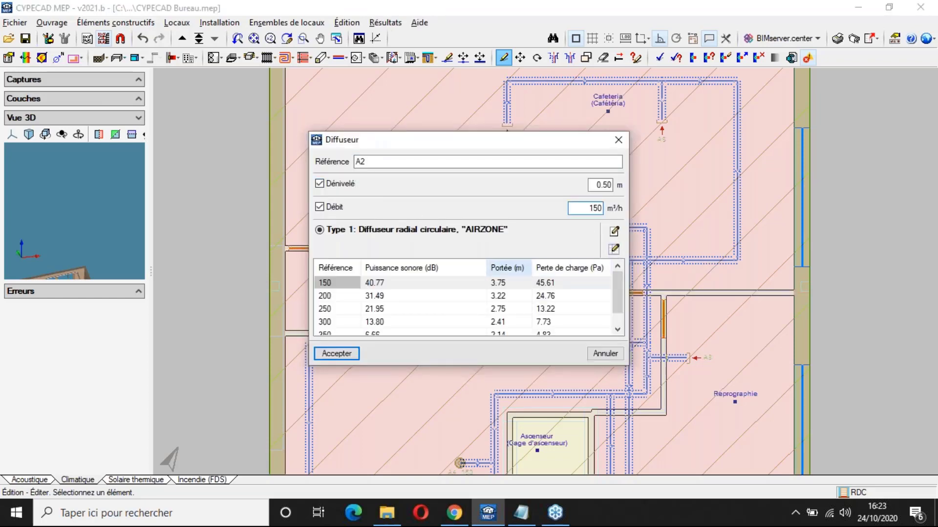
double_click(599, 185)
type("2")
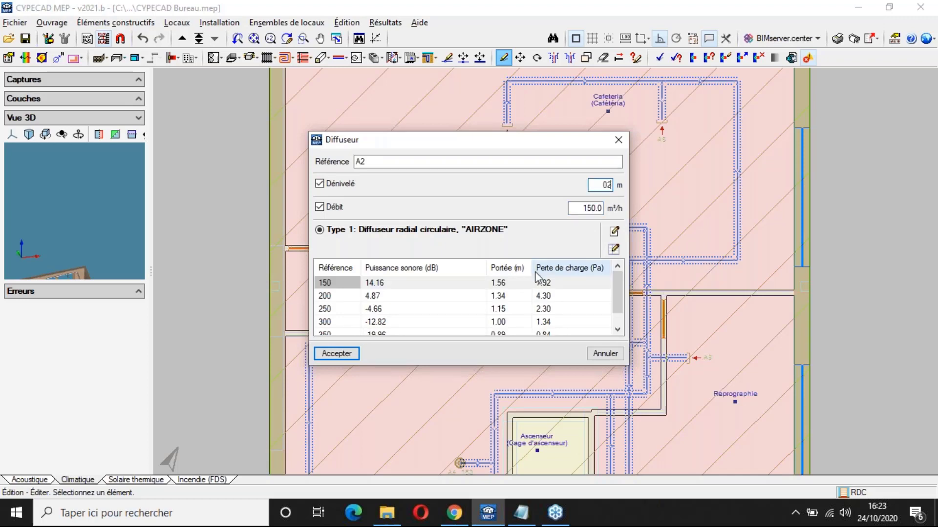
left_click(337, 354)
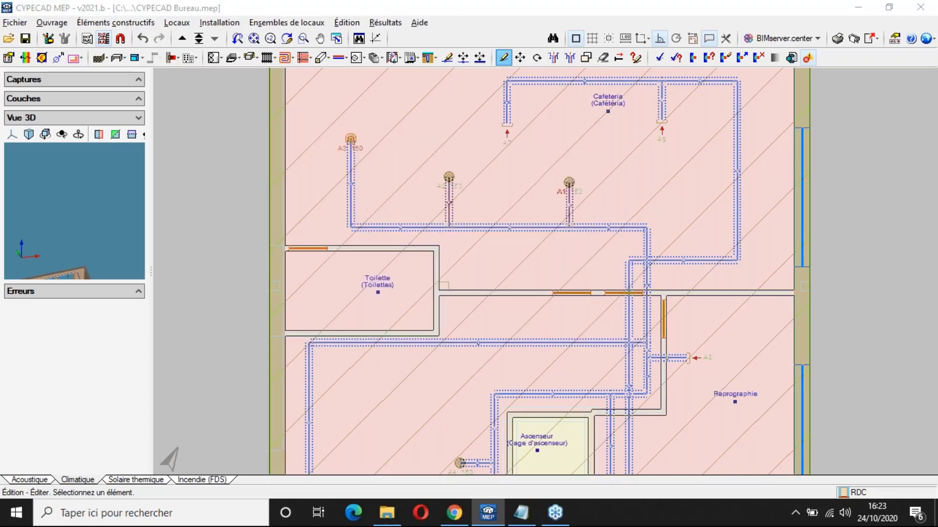
Step: Edit Cafeteria diffuser A3, enabling a level difference of 0.20 m and a flow of 150 m³/h
left_click(351, 140)
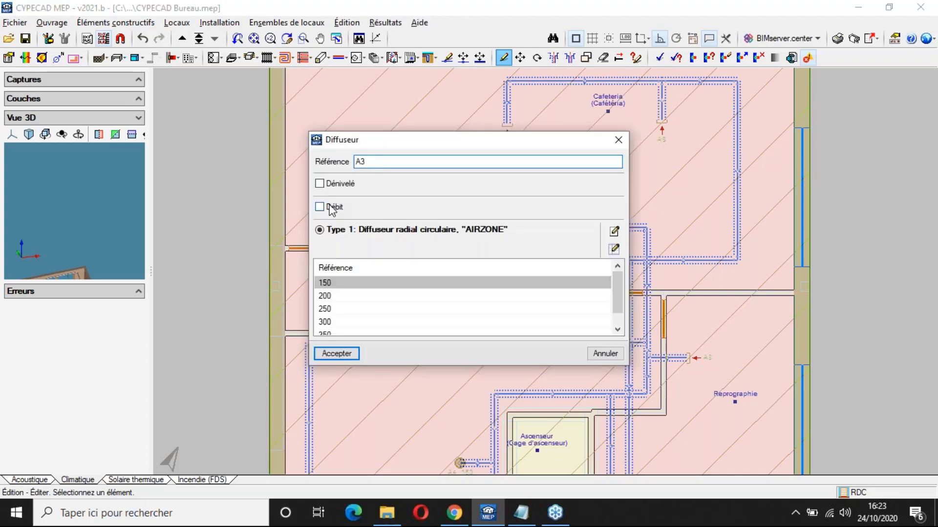
left_click(329, 209)
left_click(332, 187)
left_click_drag(582, 209, 659, 207)
type("15")
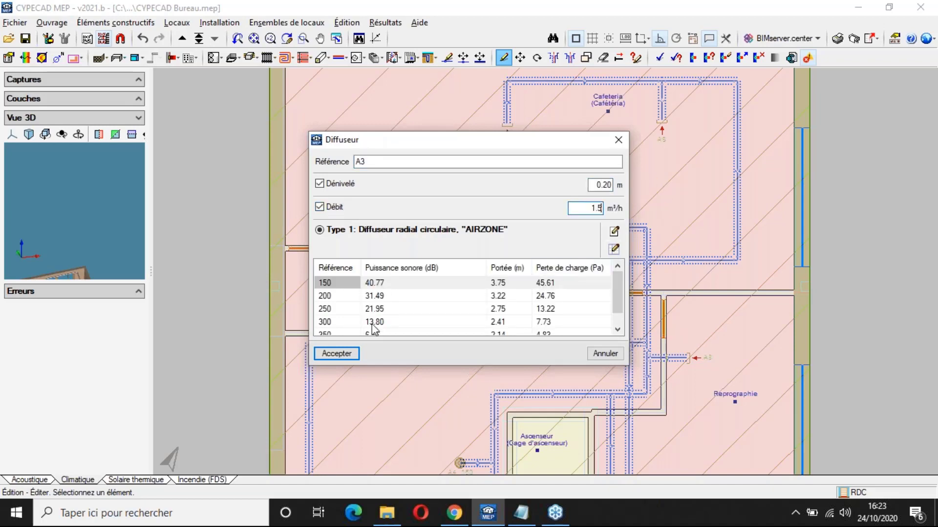
type("0")
left_click(337, 353)
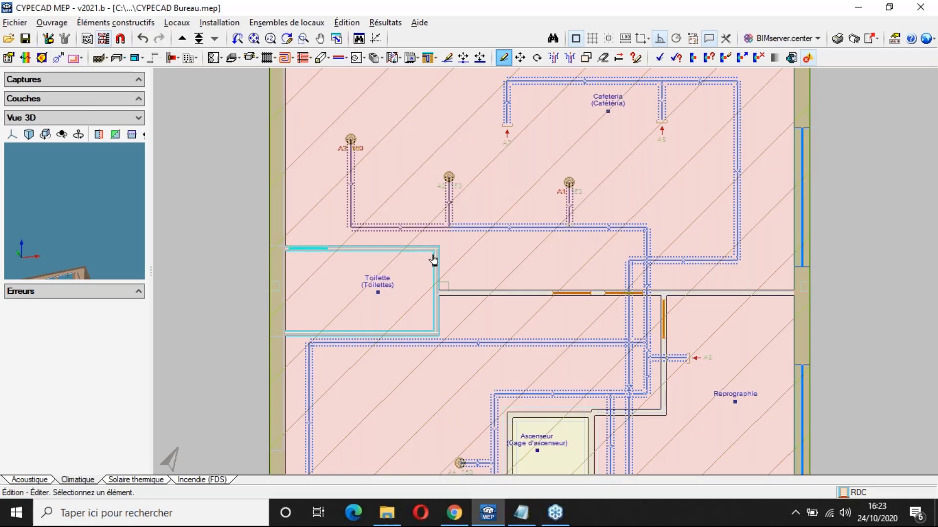
Step: Edit HALL diffuser A4 beside the elevator shaft to a level difference of 0.20 m and a flow of 150 m³/h
scroll(433, 261, "down", 5)
scroll(453, 229, "up", 3)
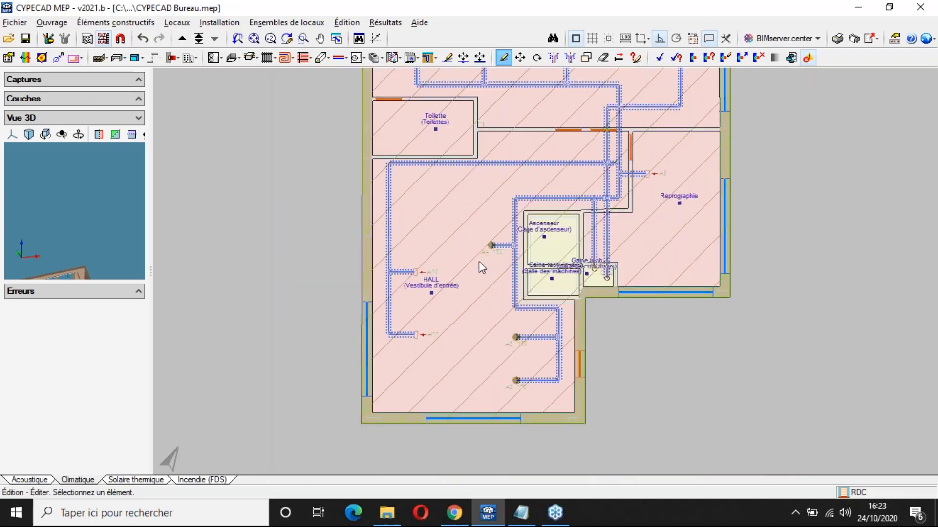
left_click(478, 262)
double_click(586, 208)
type("15")
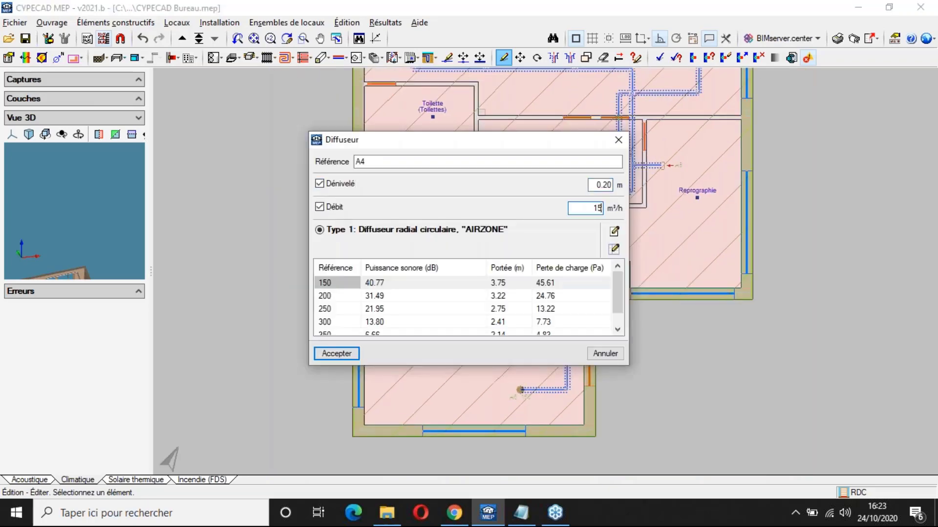
type("0")
left_click(354, 353)
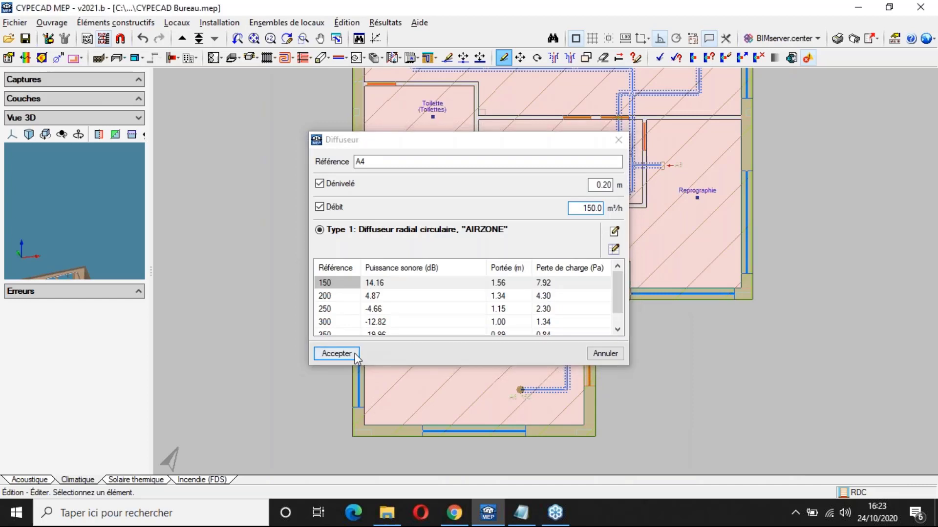
Step: Edit diffuser A5 in the lower HALL, giving it a level difference of 0.2 m and a flow of 150 m³/h
left_click(520, 341)
left_click(331, 203)
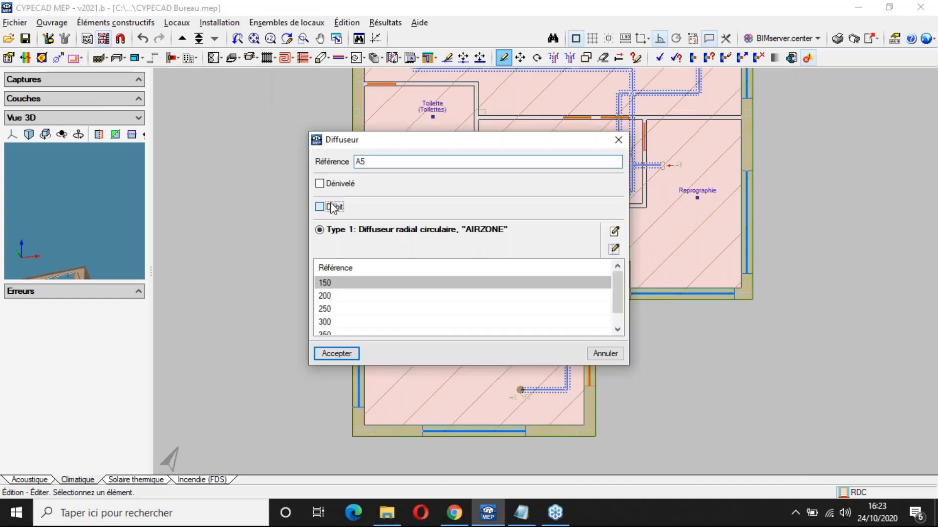
left_click(337, 185)
type("0.2")
key("Tab")
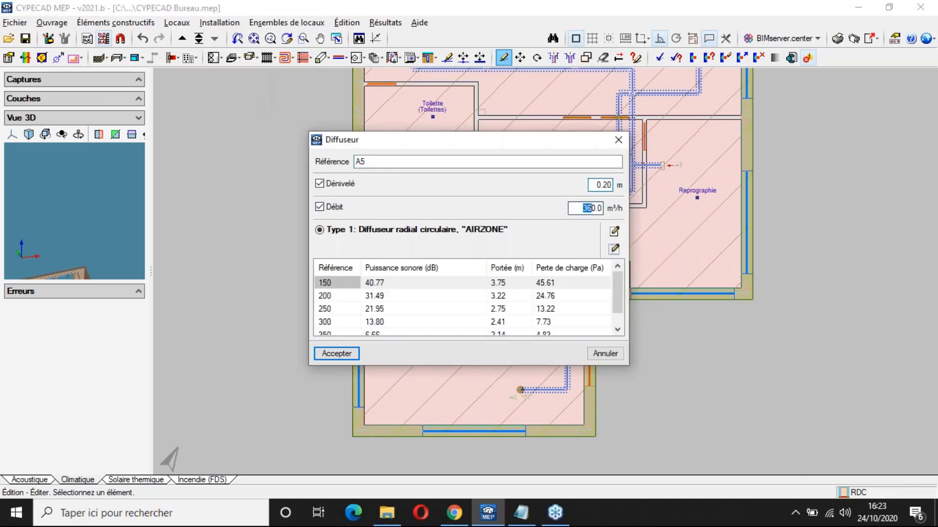
type("150")
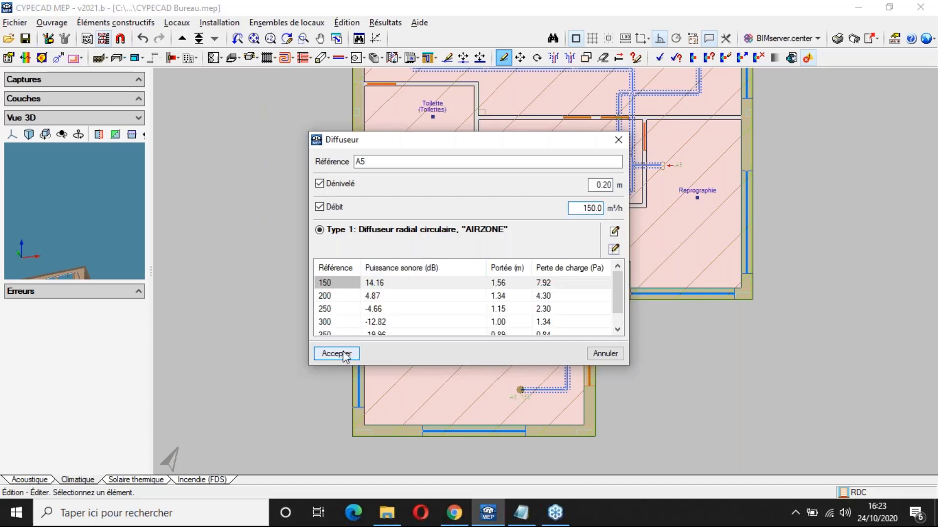
left_click(344, 350)
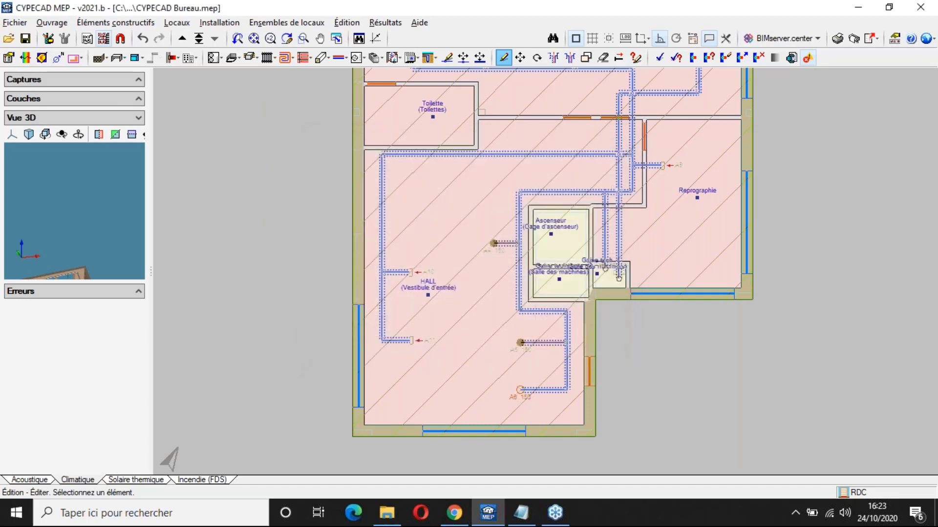
Step: Set the last HALL diffuser, A6, to a level difference of 0.20 m and a flow of 150 m³/h
left_click(522, 376)
key("Tab")
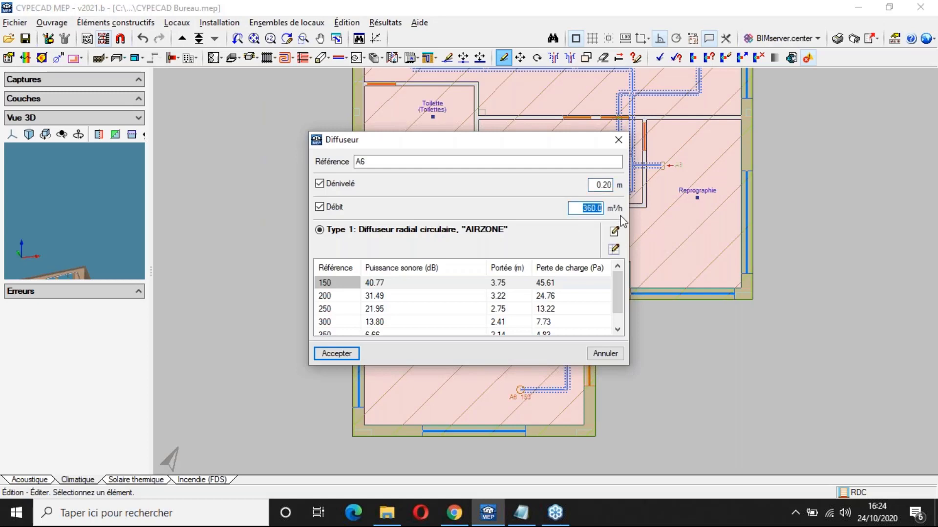
type("150")
left_click(344, 354)
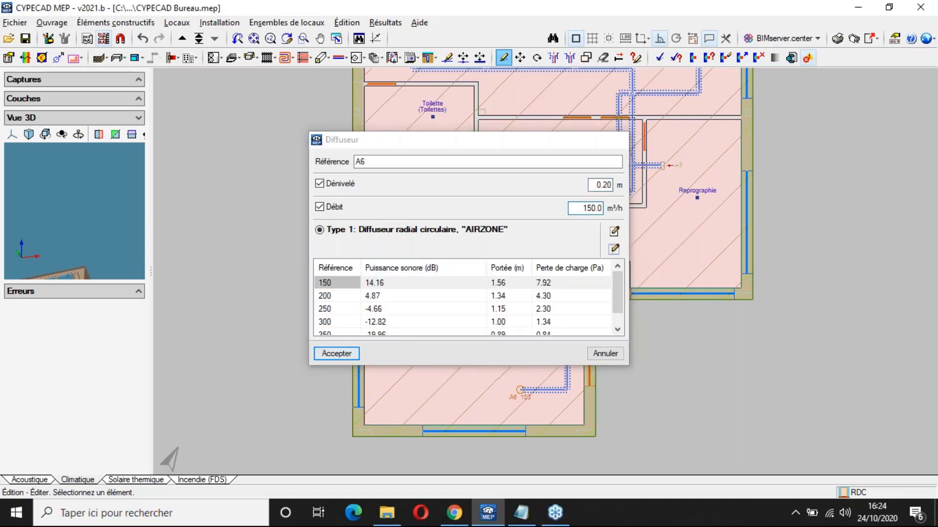
scroll(629, 274, "down", 3)
middle_click_drag(629, 274, 621, 365)
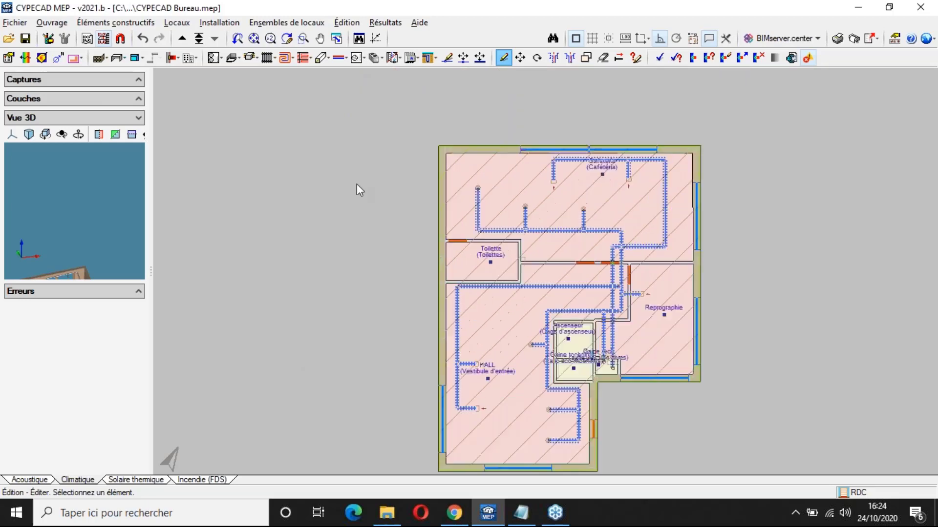
Step: On floor R+1, define a type 1 AIRZONE diffuser, reference 150, with a 0.2 m level difference and 150 m³/h flow
left_click(182, 39)
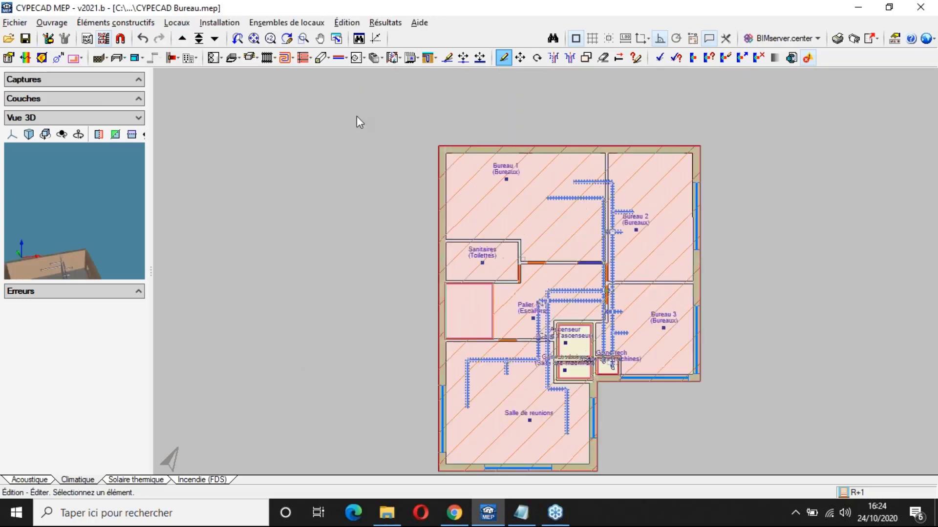
left_click(321, 58)
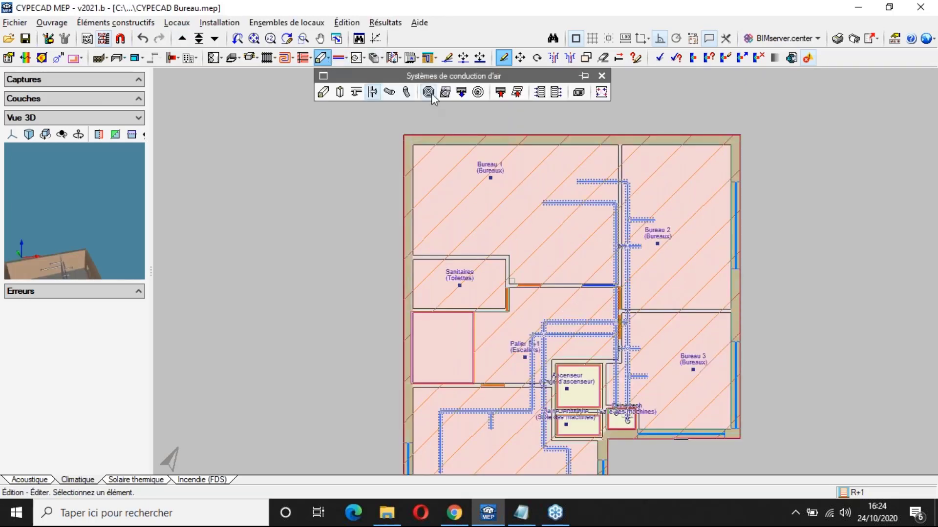
left_click(430, 93)
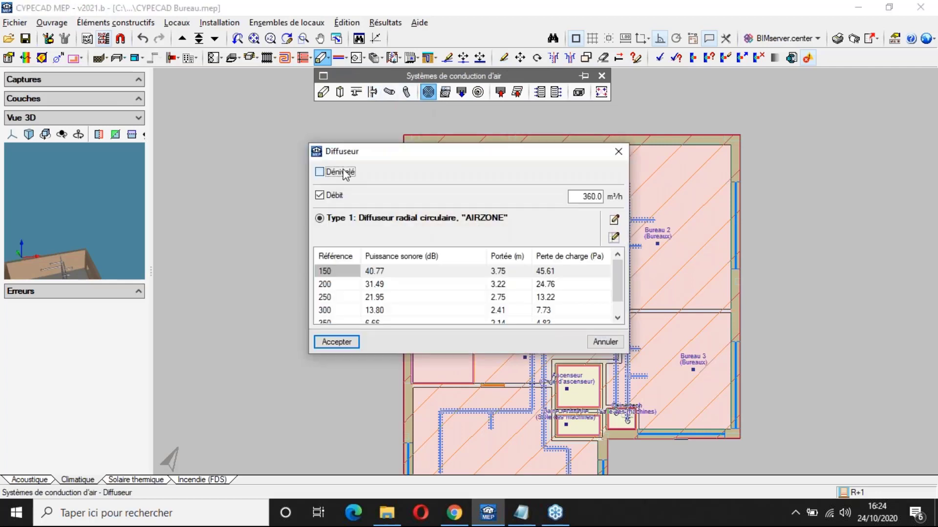
left_click(321, 172)
type("0.2")
key("Tab")
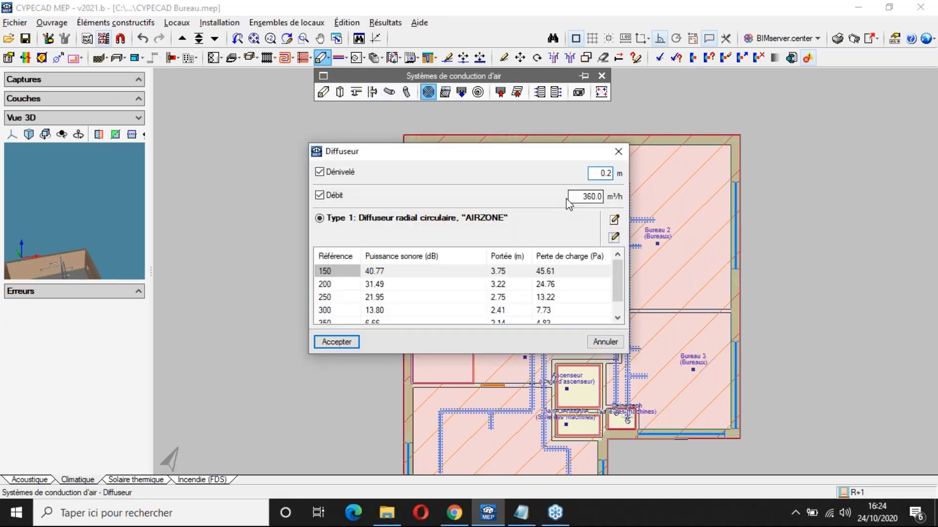
type("150")
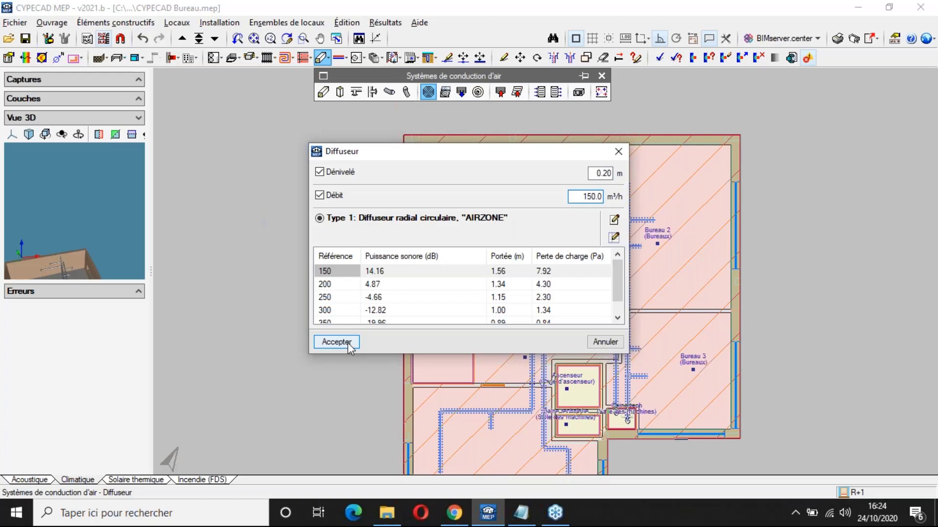
left_click(336, 342)
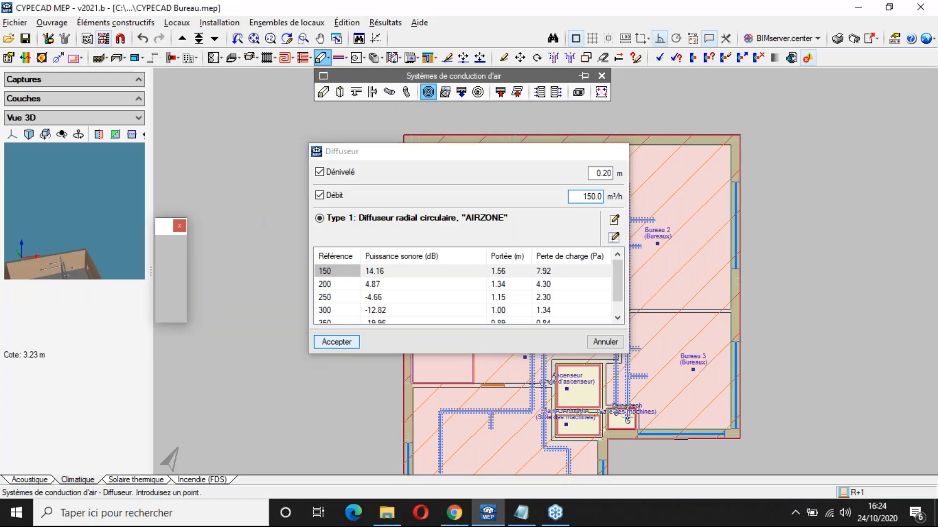
Step: Place the diffuser on the CM1 duct branch ends in Bureau 1, Bureau 2 and Bureau 3
scroll(615, 390, "up", 3)
middle_click_drag(619, 310, 619, 526)
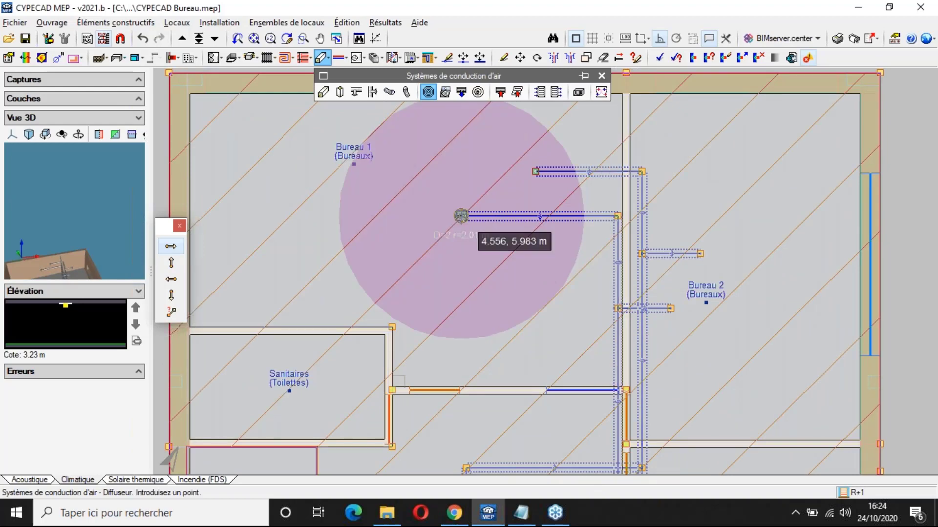
scroll(680, 336, "down", 2)
middle_click_drag(680, 335, 684, 224)
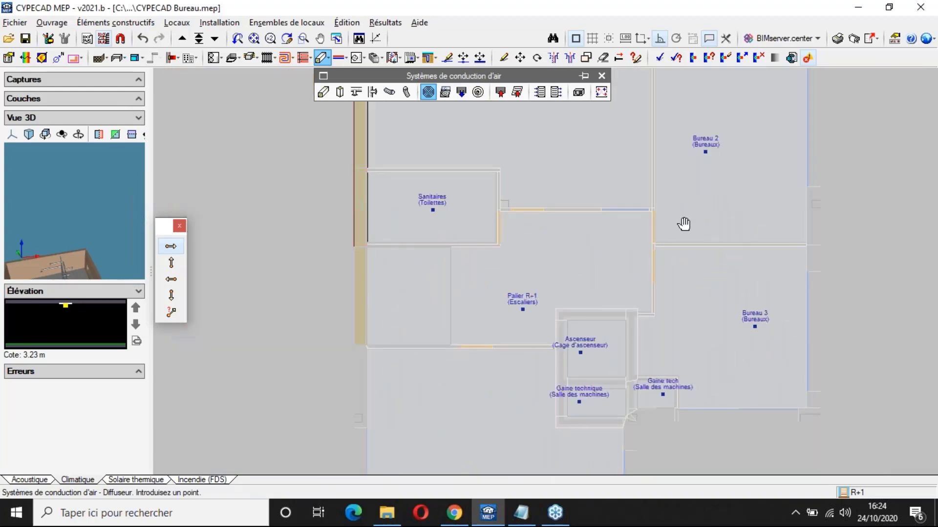
scroll(650, 360, "up", 1)
scroll(649, 359, "up", 1)
left_click(696, 273)
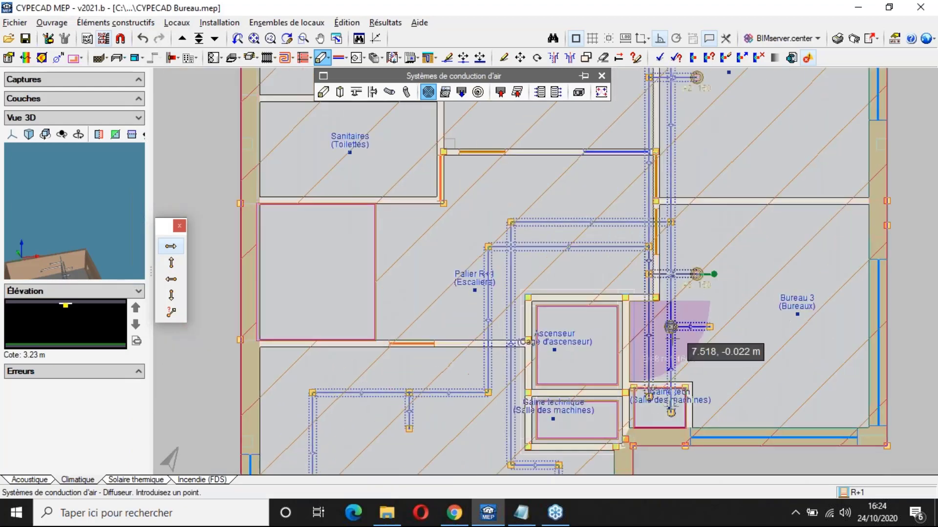
Step: Place the same diffuser on the two CM1 duct branch ends in Salle de reunions
scroll(519, 295, "down", 2)
middle_click_drag(518, 295, 542, 216)
left_click(461, 317)
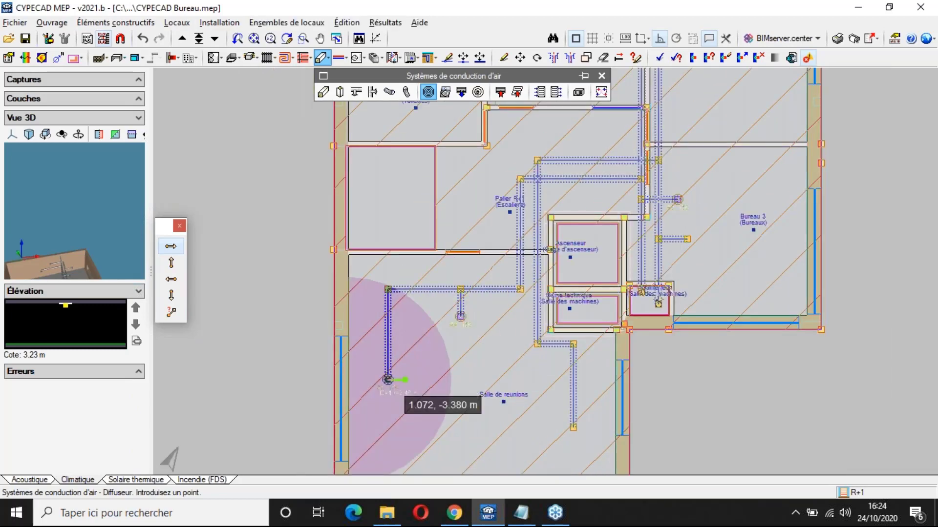
left_click(388, 379)
key("Return")
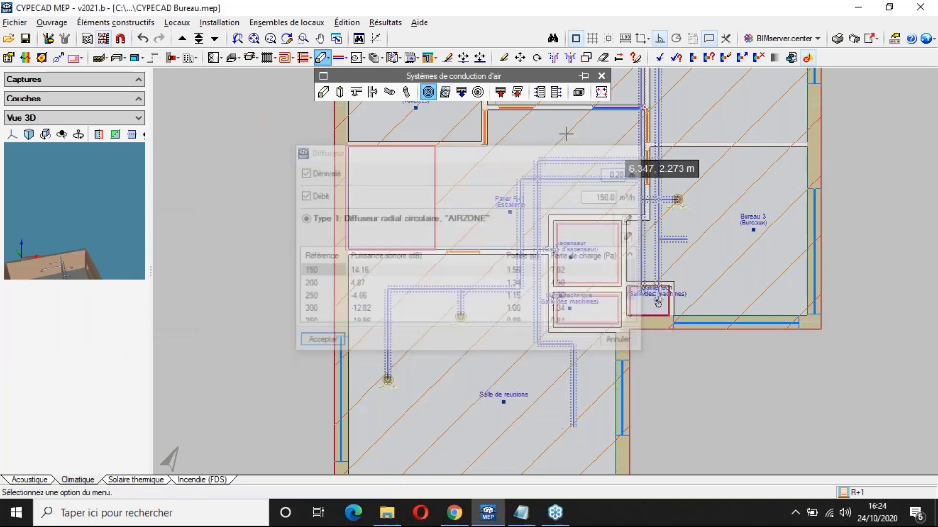
Step: Define a type 1 circular metal duct return grille with 100 m³/h flow and place it on the CM2 branch ends in Salle de reunions and Bureau 3
left_click(500, 92)
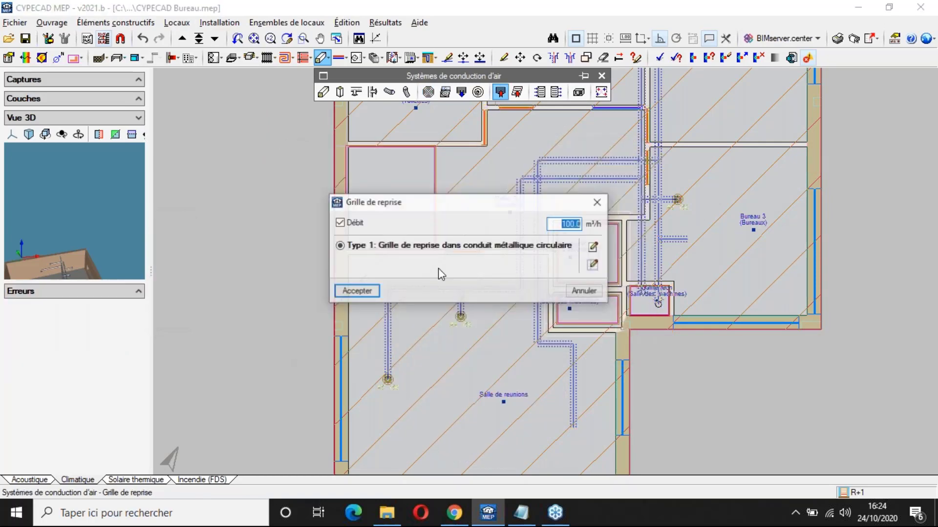
key("Return")
left_click(572, 425)
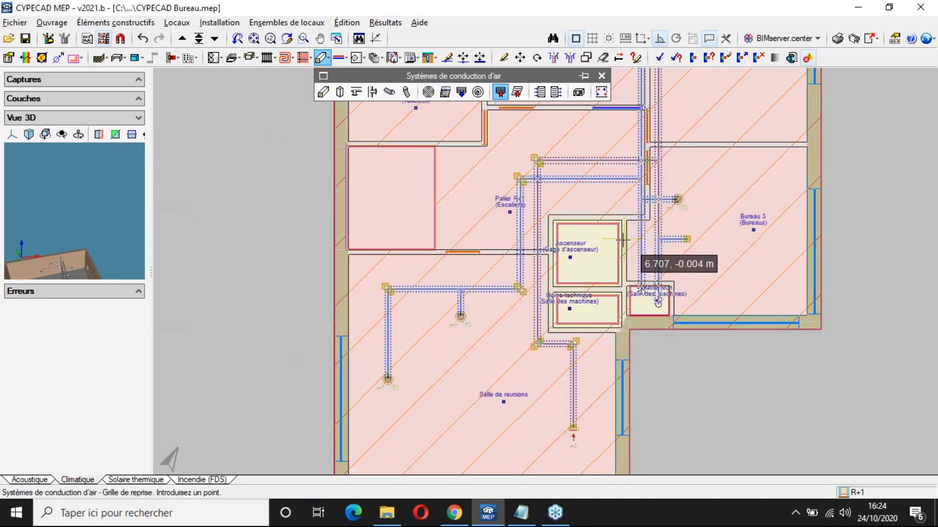
middle_click_drag(683, 248, 634, 397)
scroll(632, 396, "up", 2)
left_click(639, 385)
Step: Place the same return grille on the CM2 duct branch ends in Bureau 1 and Bureau 2
scroll(640, 381, "down", 2)
middle_click_drag(661, 166, 656, 343)
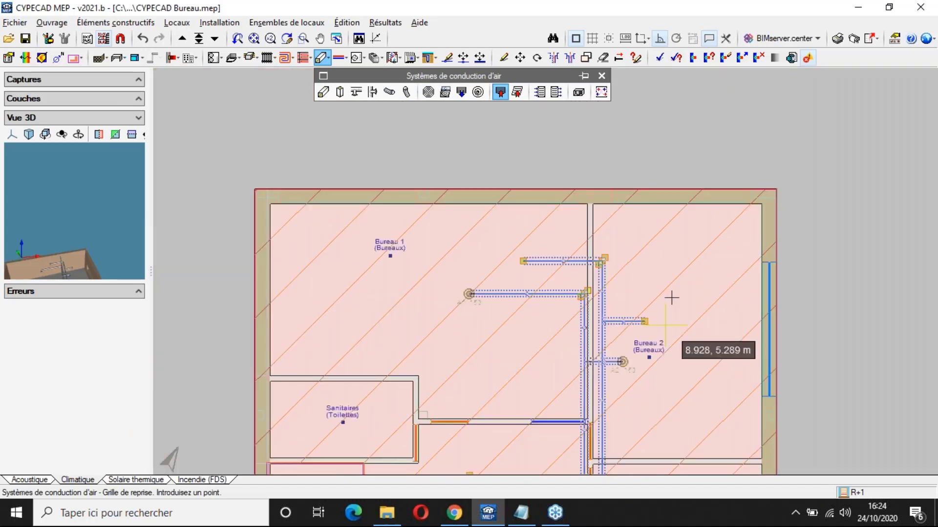
scroll(672, 298, "up", 1)
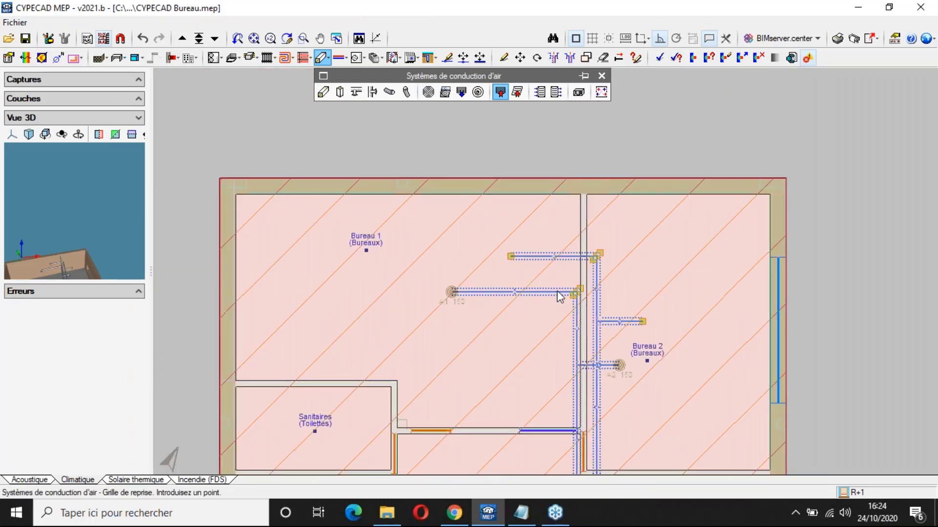
left_click(513, 260)
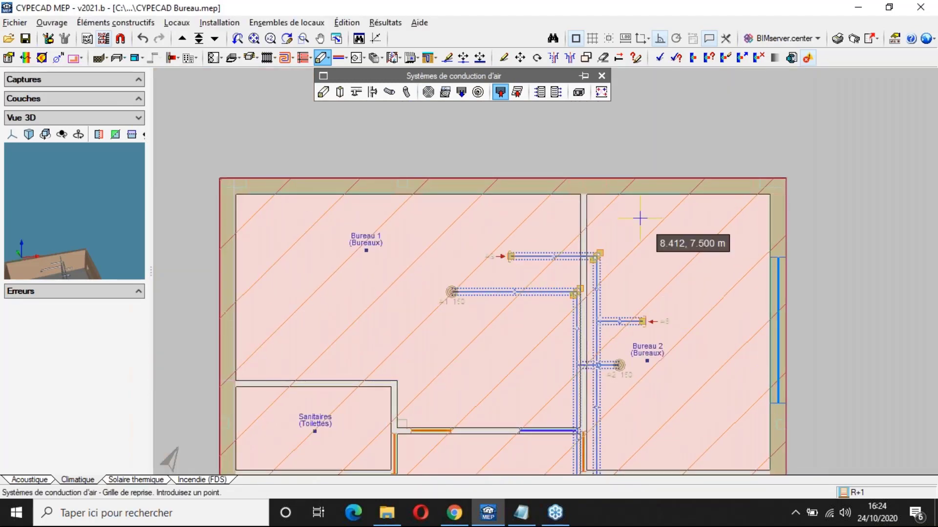
Step: On floor R+2, define a type 1 return grille with 100 m³/h flow and place it on the short CM2 branch end in Bureau 6
scroll(640, 219, "down", 1)
middle_click_drag(645, 415, 654, 220)
scroll(557, 295, "down", 1)
middle_click_drag(549, 292, 605, 254)
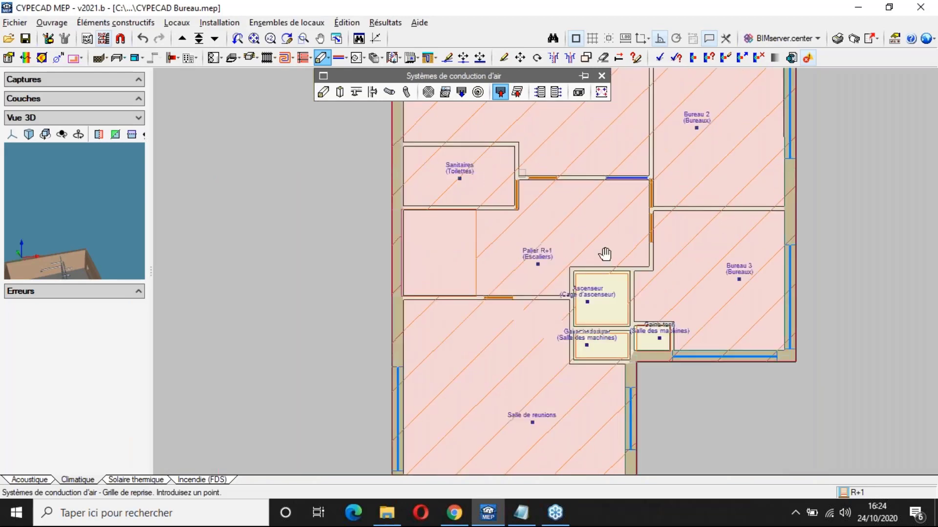
left_click(182, 39)
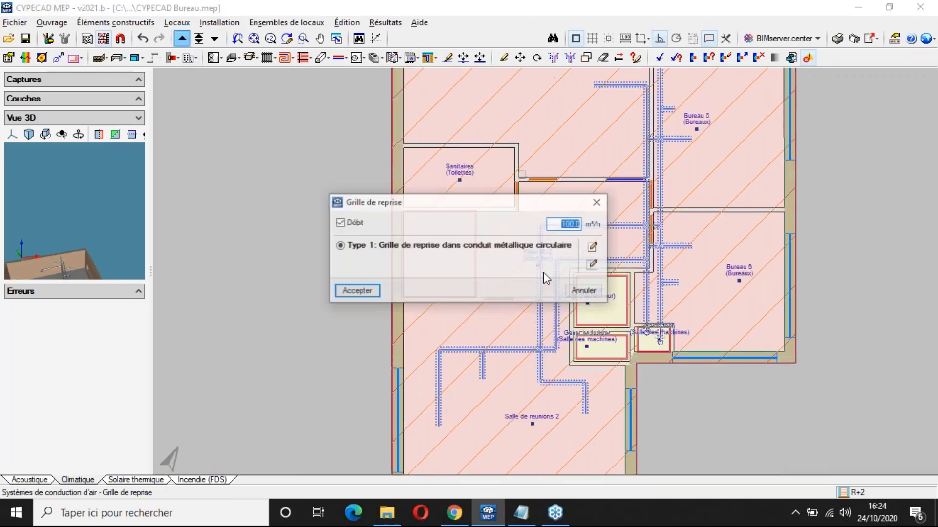
left_click(356, 291)
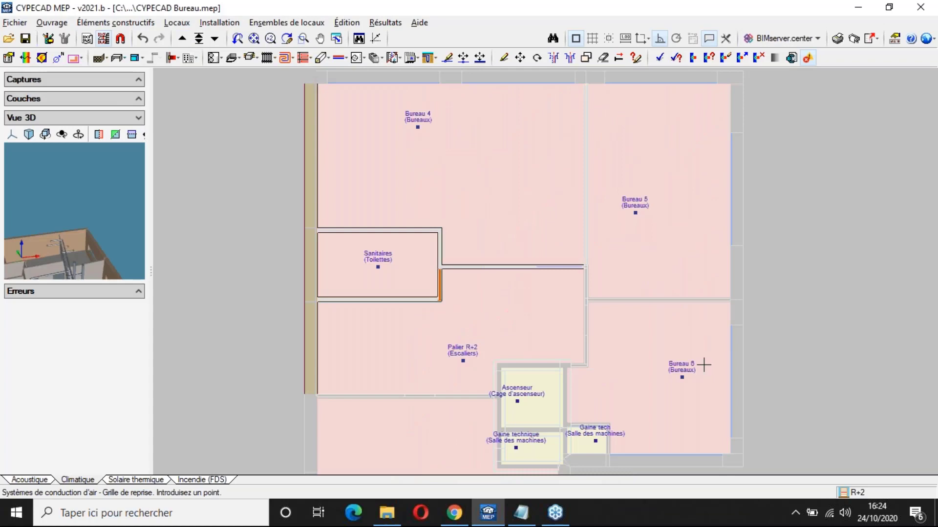
scroll(704, 365, "up", 1)
scroll(599, 399, "up", 1)
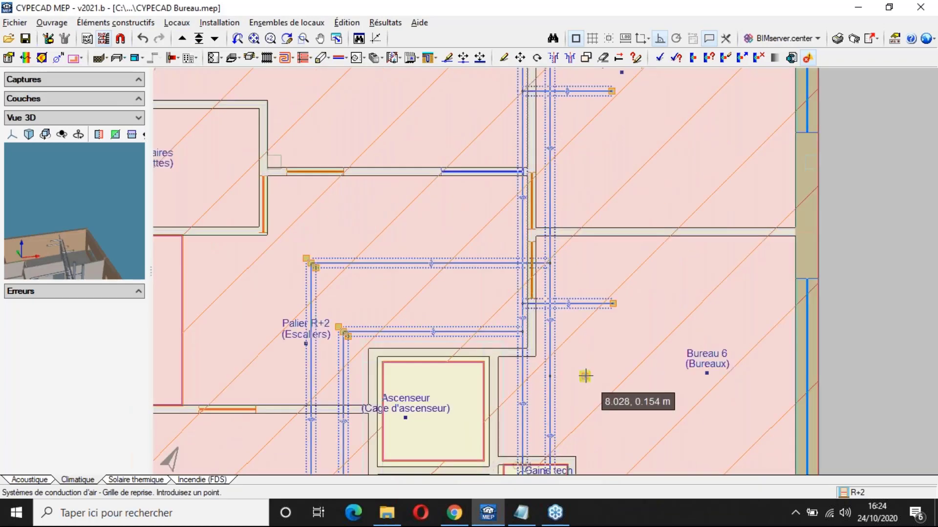
left_click(585, 376)
Step: Place the same return grille on duct branch ends in Bureau 5, Bureau 4 and Salle de reunions 2
scroll(673, 388, "down", 1)
middle_click_drag(620, 258, 638, 465)
left_click(648, 372)
left_click(524, 248)
scroll(610, 224, "down", 1)
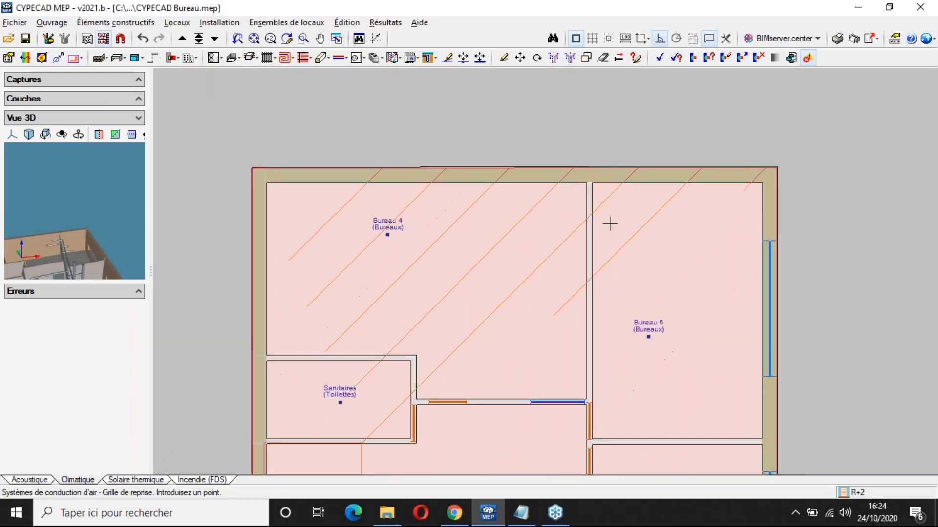
scroll(610, 224, "down", 1)
middle_click_drag(549, 376, 640, 211)
scroll(606, 434, "up", 1)
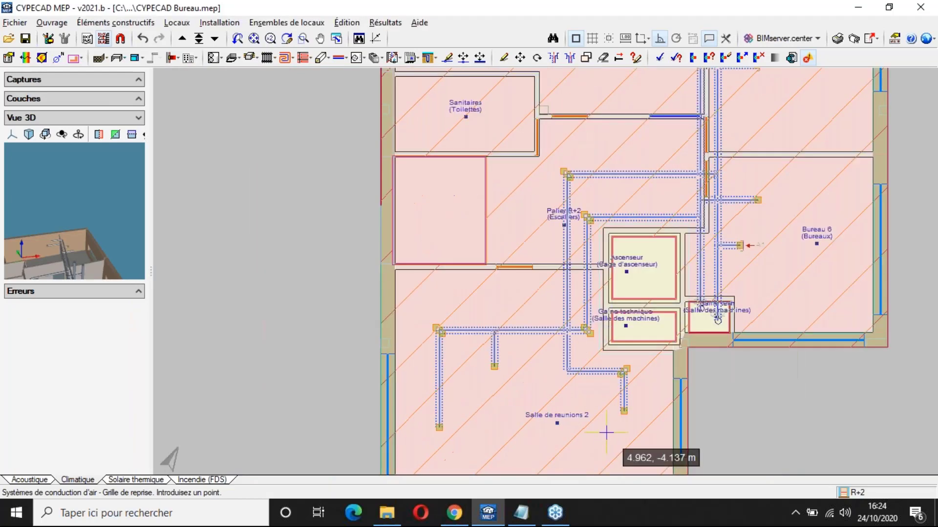
scroll(606, 434, "up", 1)
left_click(785, 161)
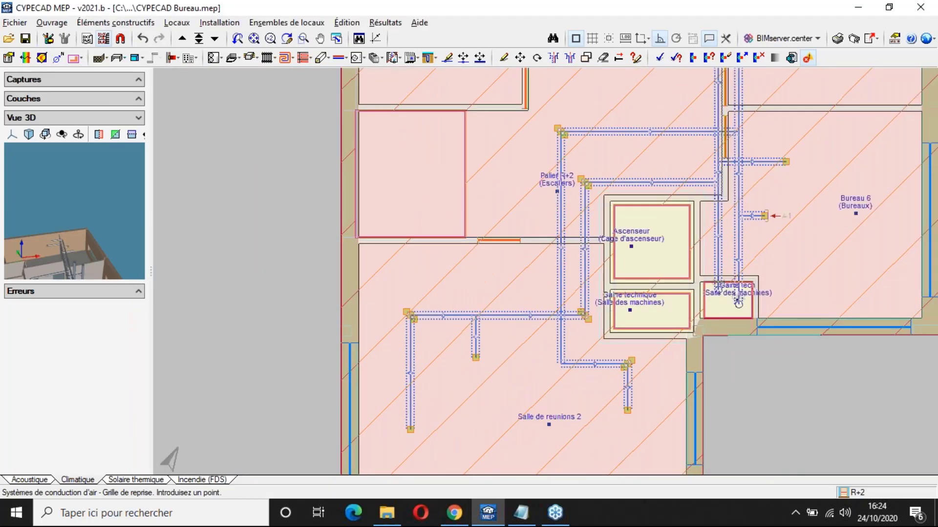
scroll(724, 421, "down", 1)
right_click(724, 421)
Step: Define a type 1 AIRZONE diffuser, reference 150, 0.20 m level difference, 150 m³/h, and place it on the two CM1 branch ends in Salle de reunions 2
left_click(322, 57)
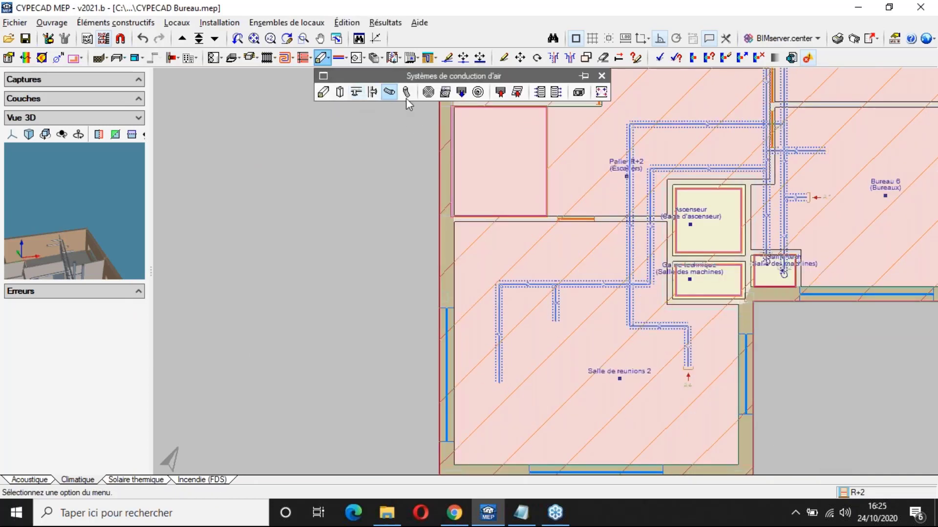
left_click(428, 92)
key("Return")
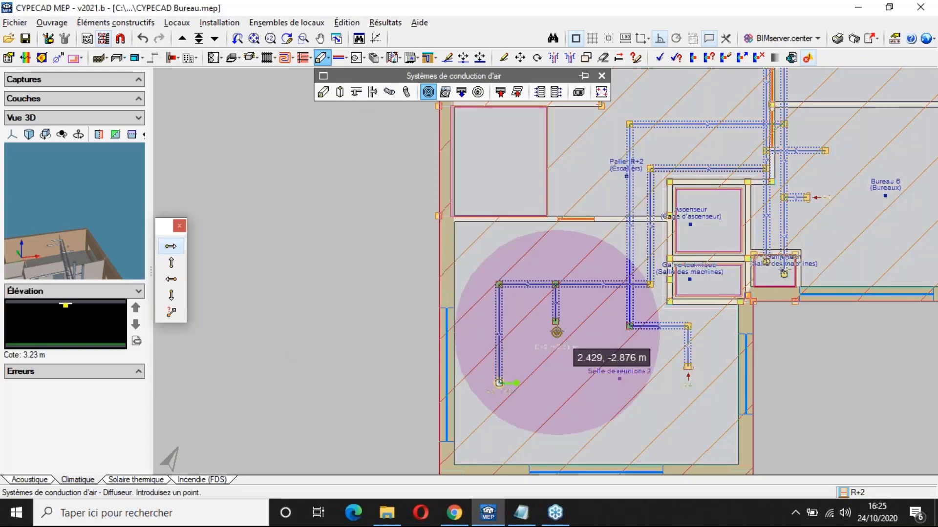
Step: Place the same diffuser on the remaining free duct branch ends in Bureau 6, Bureau 4 and Bureau 5
scroll(557, 333, "down", 1)
middle_click_drag(644, 221, 560, 327)
scroll(640, 316, "up", 2)
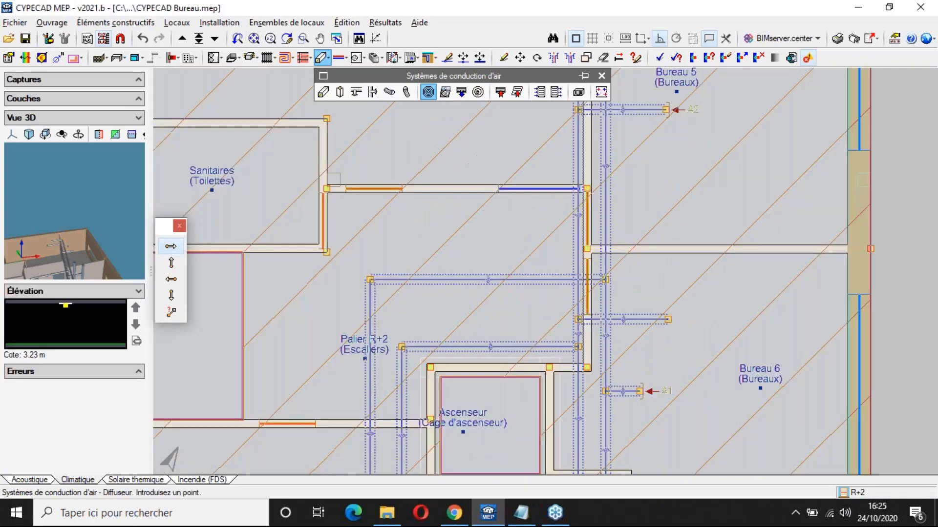
scroll(665, 349, "down", 1)
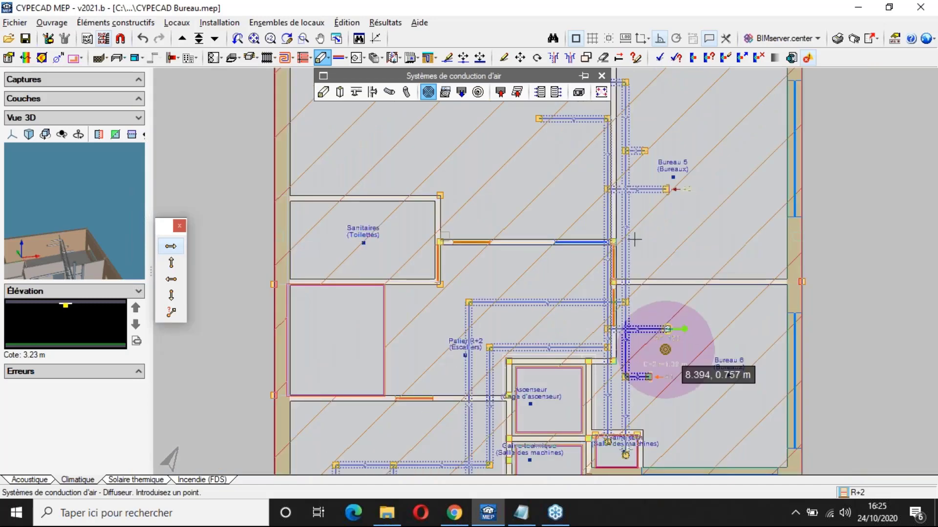
middle_click_drag(635, 239, 636, 357)
scroll(540, 237, "up", 1)
left_click(540, 236)
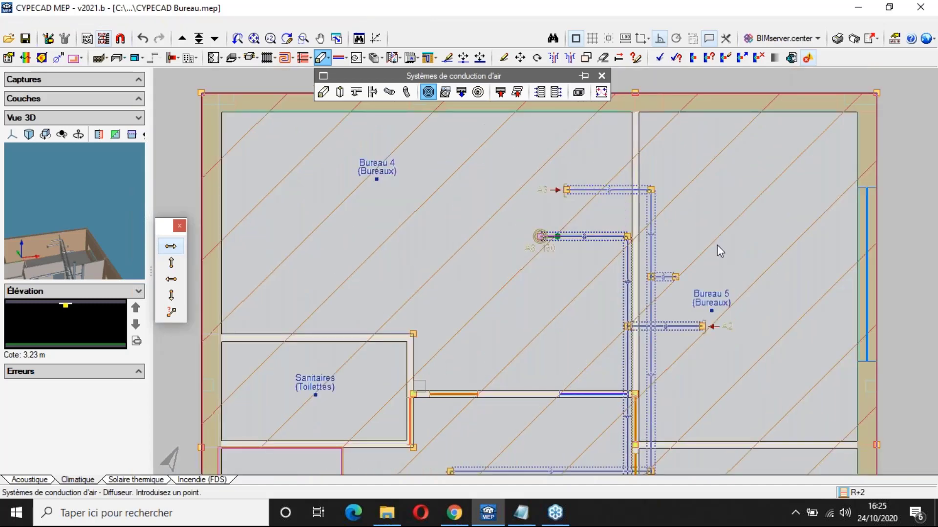
scroll(720, 251, "down", 2)
middle_click_drag(707, 360, 664, 246)
right_click(656, 253)
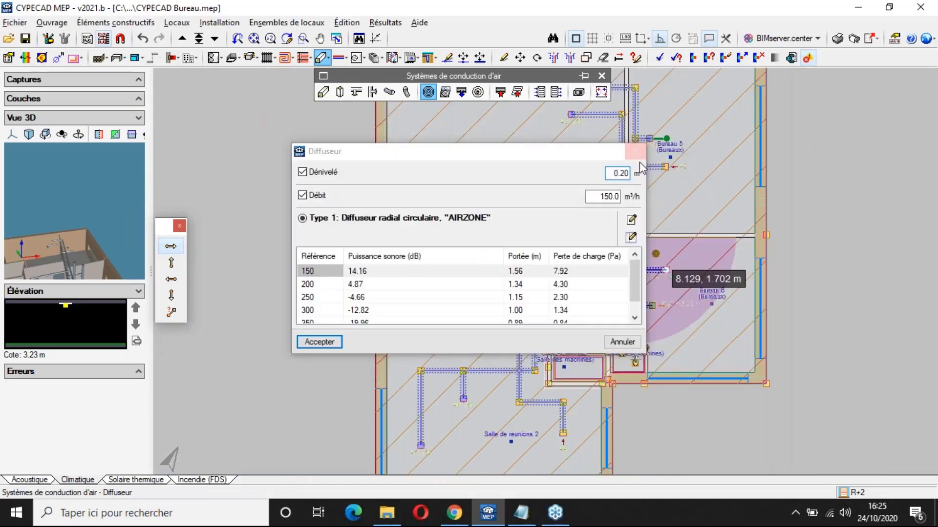
left_click(635, 152)
Step: On floor R+3, place type 1 AIRZONE diffusers, reference 150, 0.20 m level difference, 150 m³/h, on the two CM1 branch ends in the co-working space
key("Page_Up")
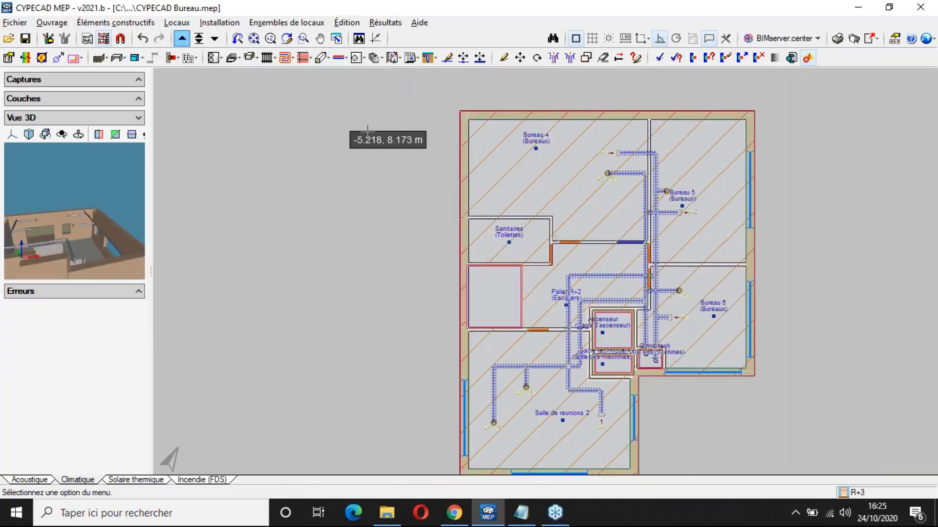
left_click(321, 58)
right_click(443, 160)
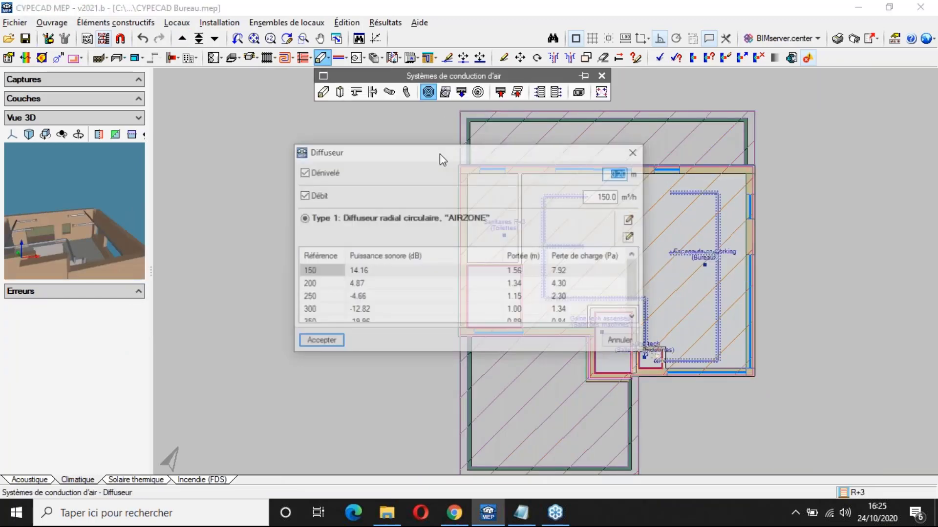
key("Return")
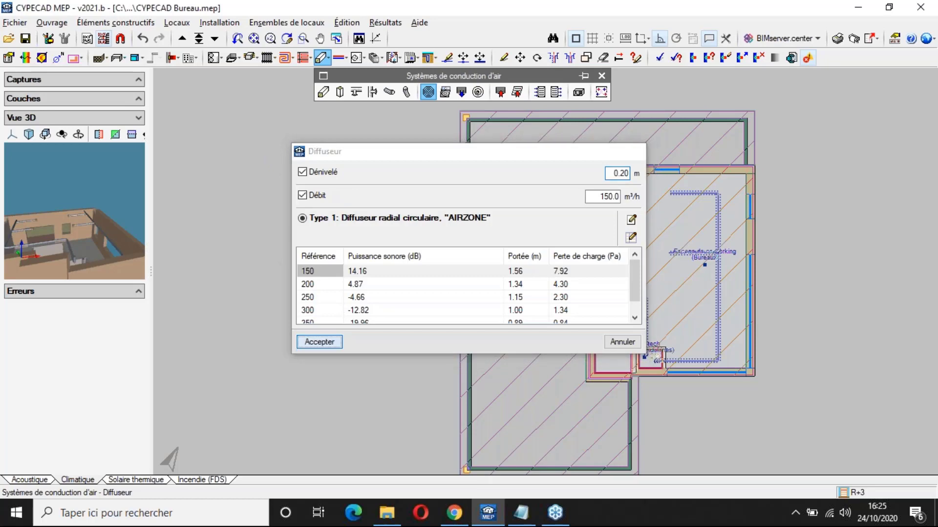
scroll(652, 354, "up", 4)
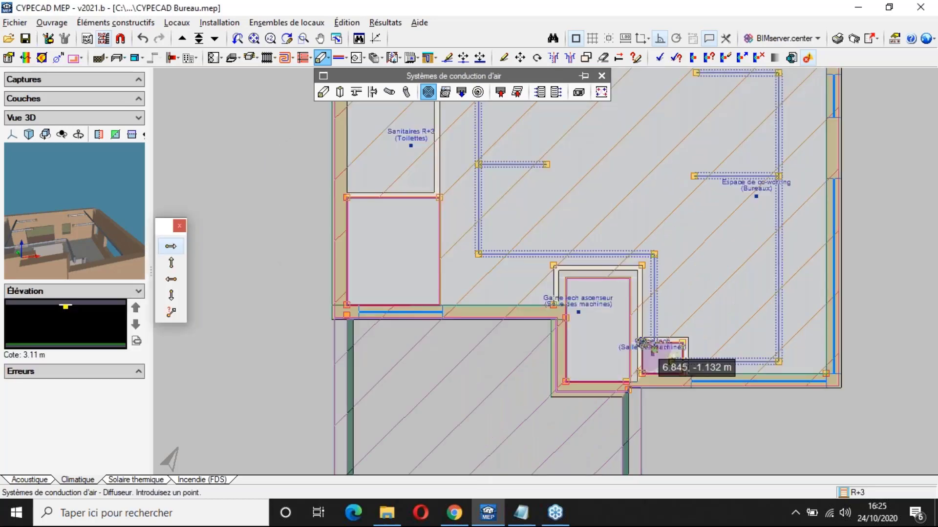
scroll(642, 341, "up", 4)
middle_click_drag(607, 205, 670, 429)
scroll(562, 293, "up", 1)
left_click(550, 284)
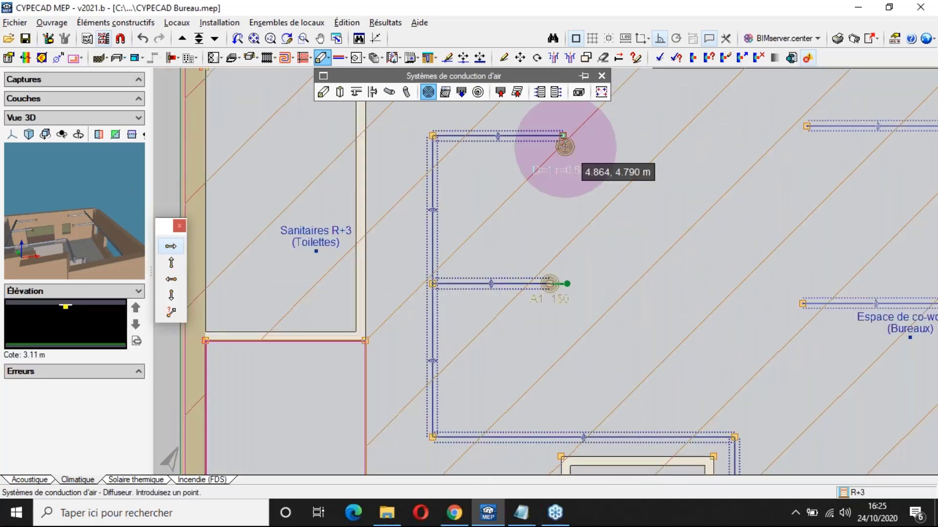
left_click(564, 138)
Step: Place type 1 return grilles with 100 m³/h flow on the two CM2 branch ends in the R+3 co-working space
scroll(562, 142, "down", 4)
middle_click_drag(534, 212, 519, 230)
scroll(522, 230, "down", 2)
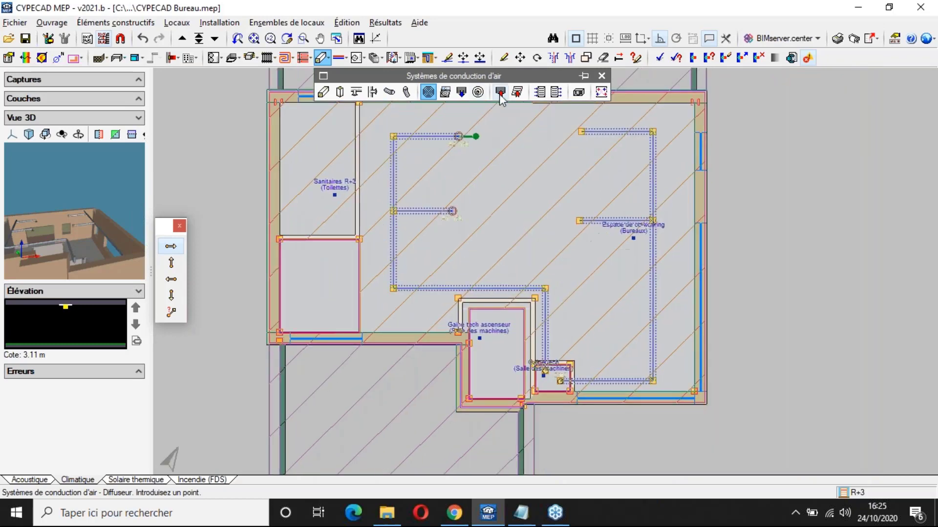
left_click(500, 94)
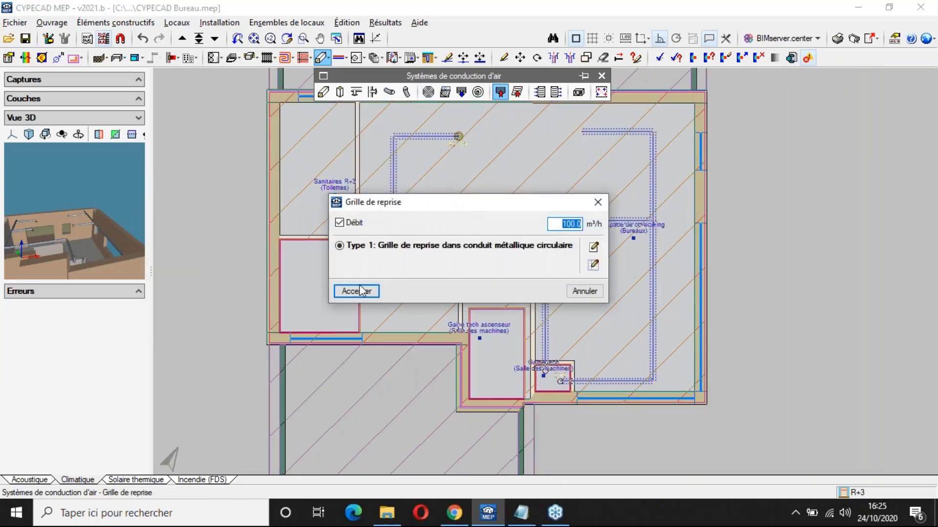
left_click(361, 291)
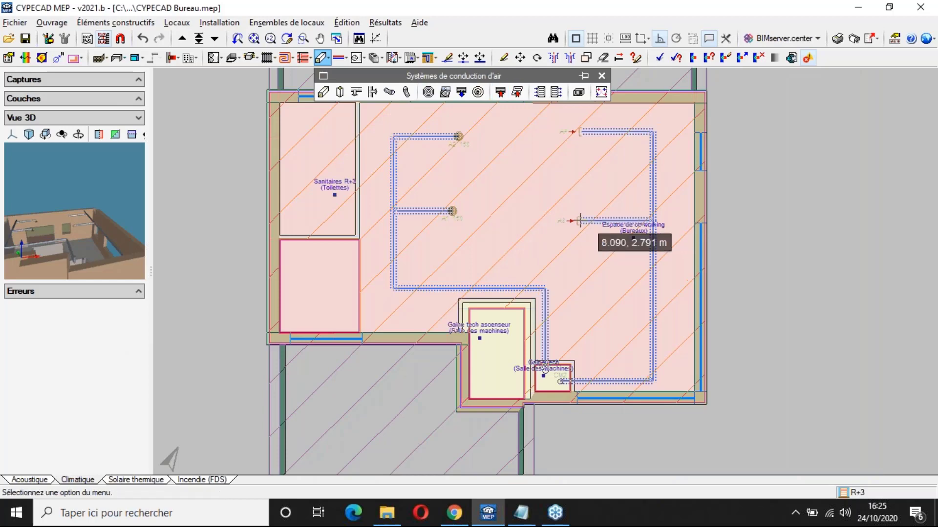
Step: Go down to floor R+2 and examine the duct network in an enlarged 3D view
scroll(580, 219, "down", 2)
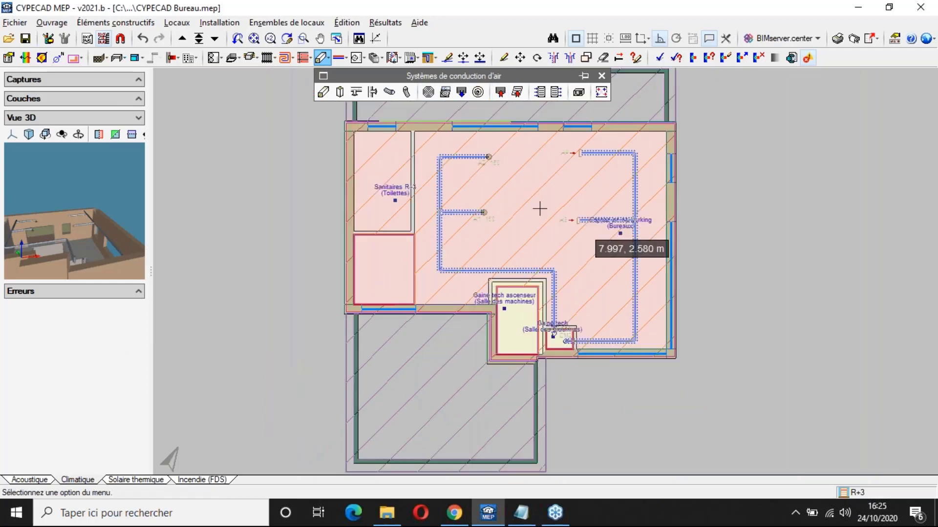
scroll(539, 208, "down", 1)
middle_click_drag(469, 171, 481, 220)
scroll(475, 220, "down", 1)
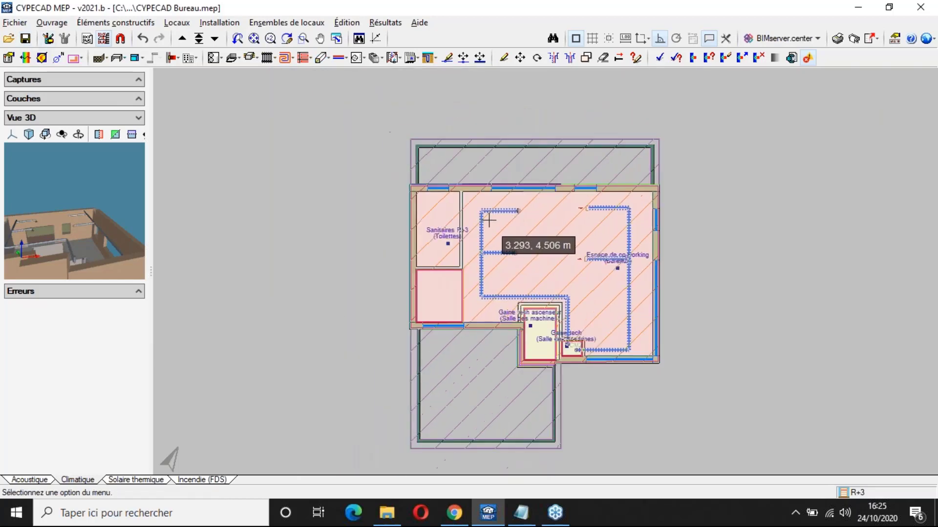
left_click_drag(98, 210, 51, 89)
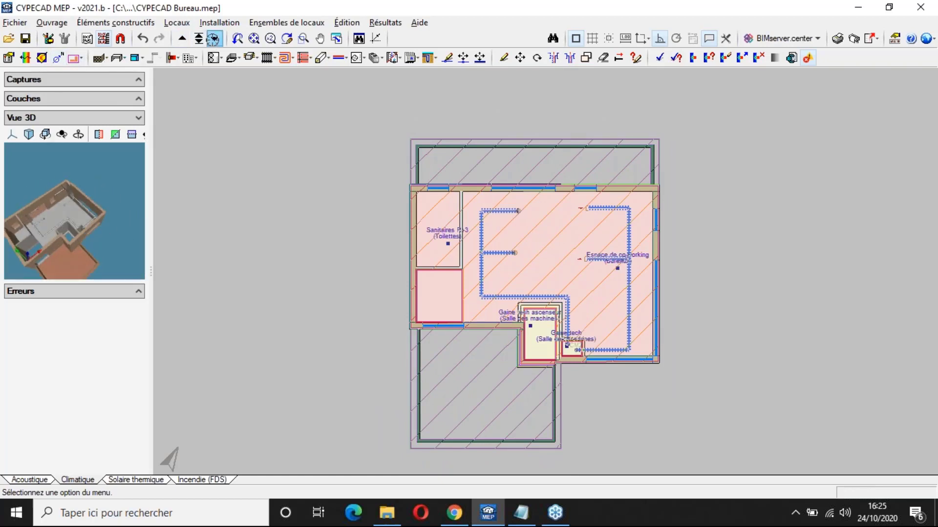
left_click(213, 38)
scroll(91, 172, "up", 5)
left_click_drag(86, 217, 115, 195)
left_click_drag(152, 223, 236, 231)
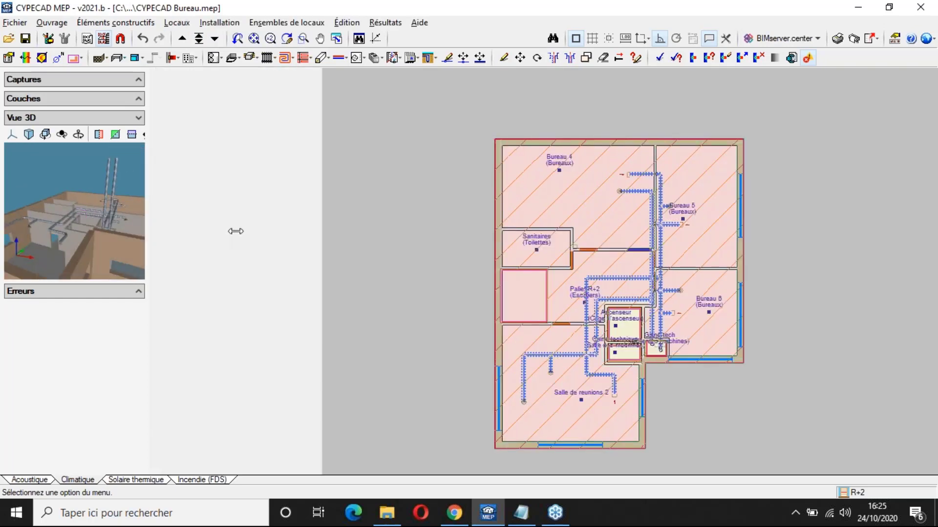
mouse_move(124, 228)
left_mouse_down()
mouse_move(149, 254)
mouse_move(170, 249)
mouse_move(136, 233)
left_mouse_up()
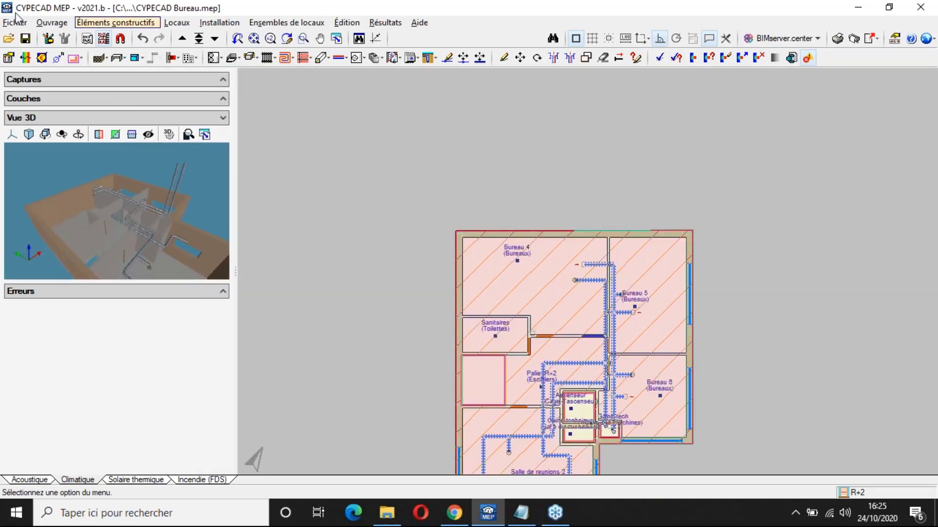
Step: Save the project and calculate the climate installation
left_click(26, 39)
left_click(659, 57)
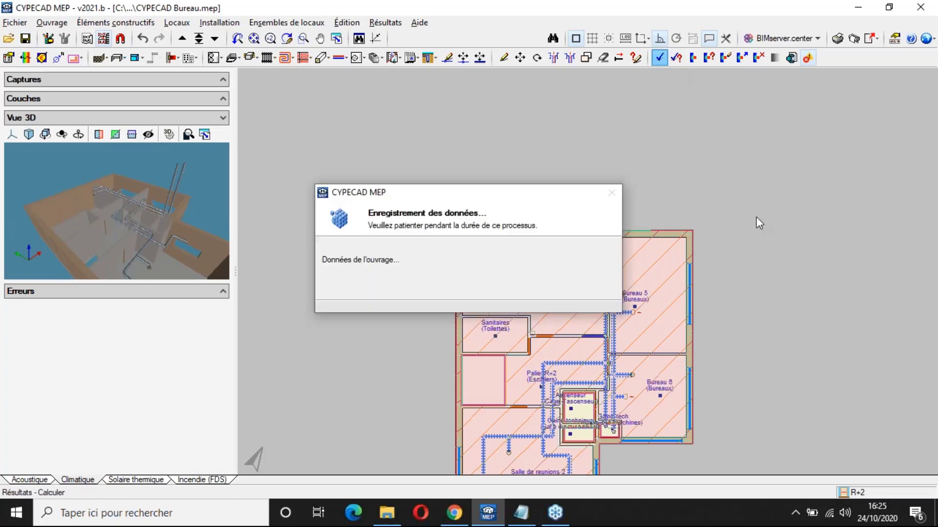
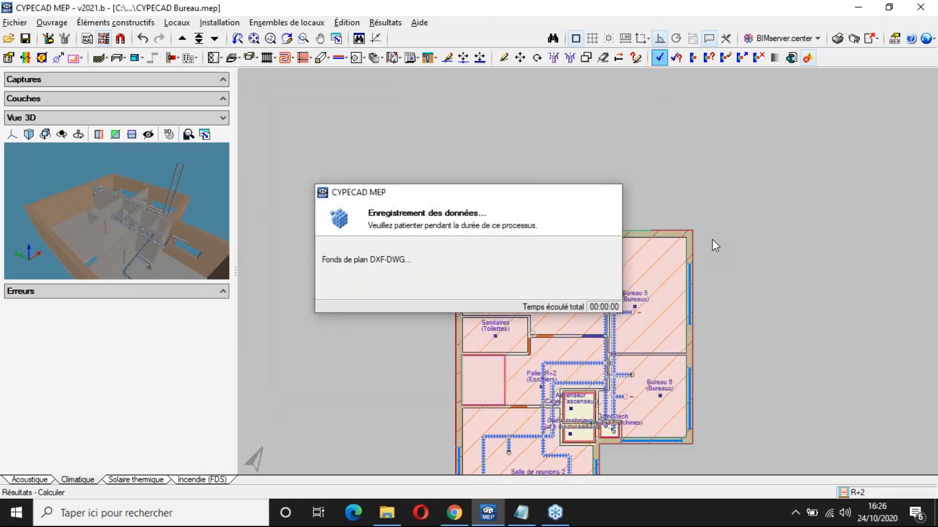
scroll(578, 437, "up", 2)
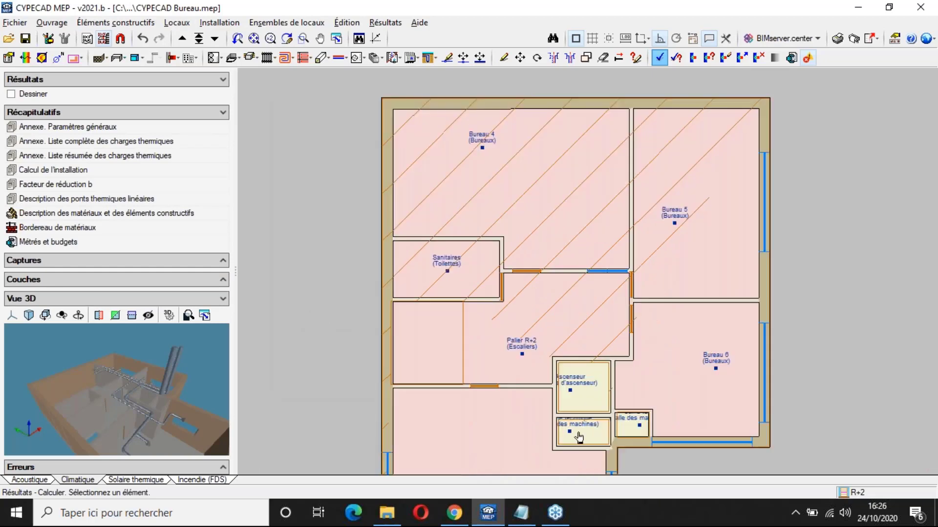
scroll(579, 437, "up", 1)
scroll(767, 351, "up", 1)
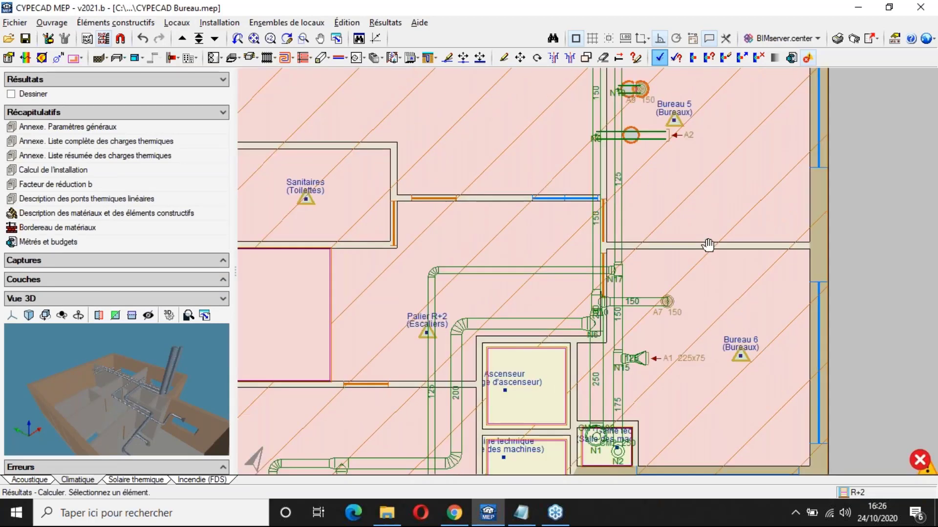
Step: On floor R+2, delete the wrongly assigned diffuser A9 and return grille A2 at the two branch ends in Bureau 5
middle_click_drag(720, 311, 736, 405)
mouse_move(612, 409)
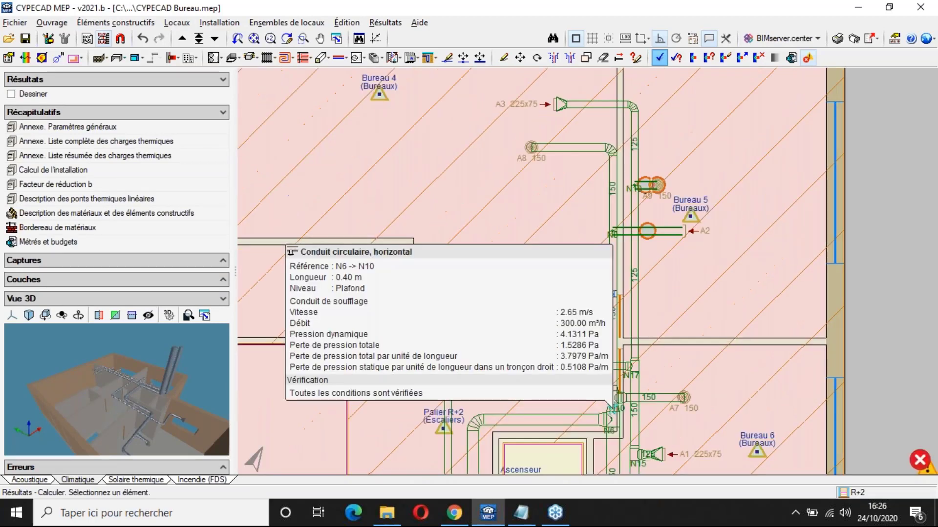
scroll(612, 237, "up", 1)
mouse_move(618, 240)
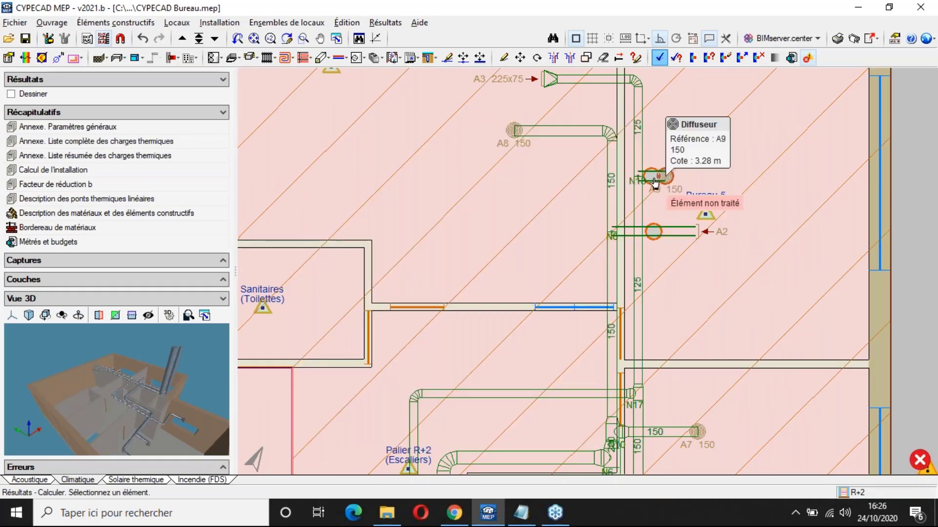
mouse_move(632, 148)
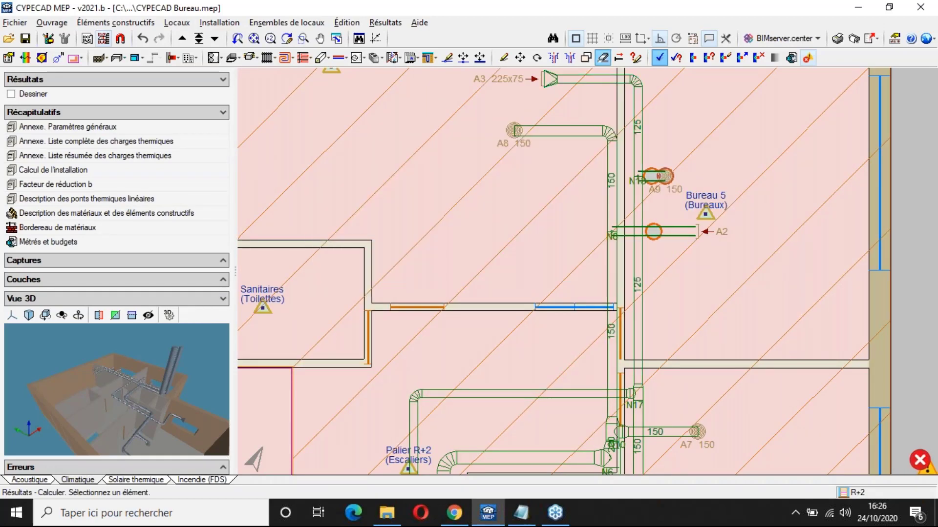
left_click(603, 58)
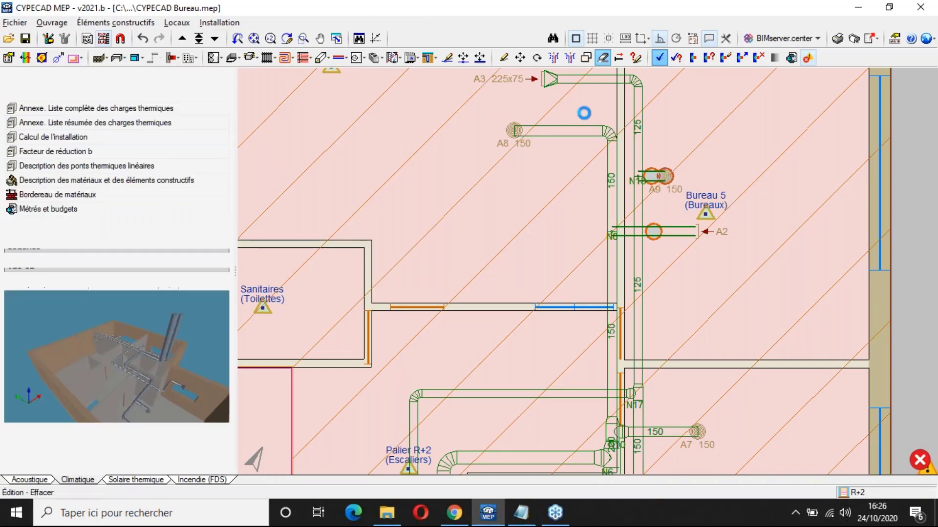
key("Return")
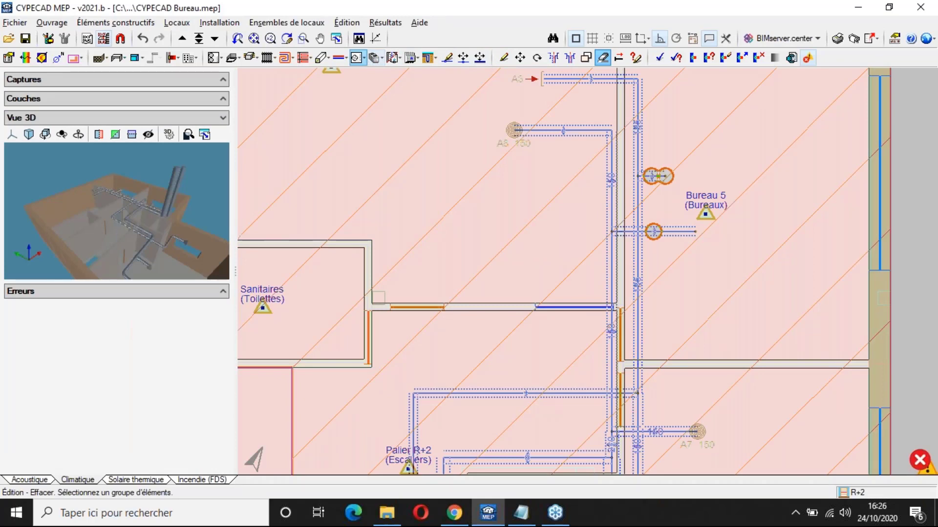
Step: Place a type 1 AIRZONE diffuser, reference 150, 0.20 m level difference, 150 m³/h, on the supply branch end in Bureau 5
left_click(321, 58)
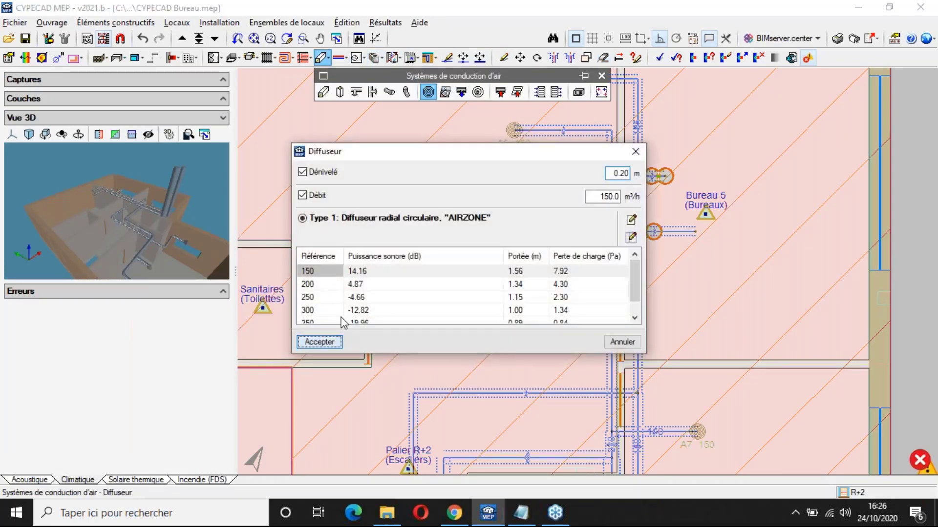
left_click(325, 341)
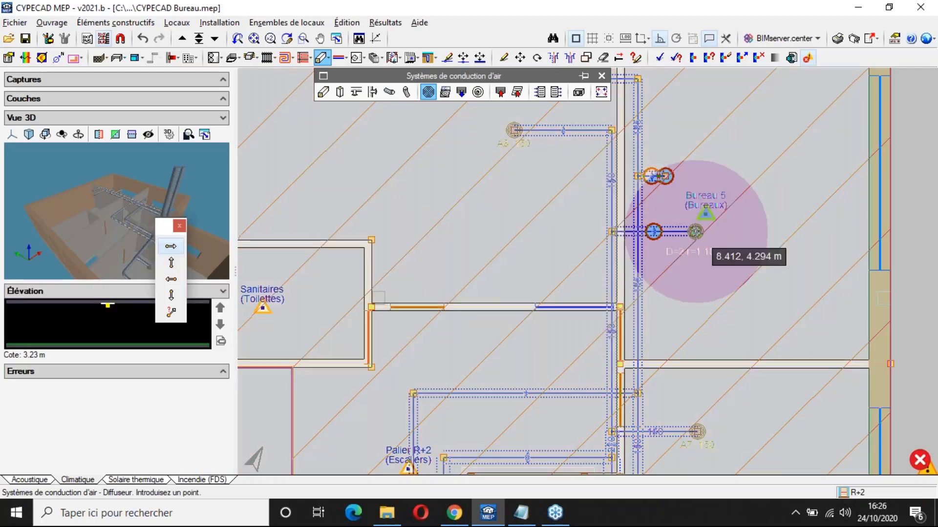
left_click(695, 231)
Step: Place a type 1 return grille with 100 m³/h flow on the return branch end in Bureau 5
left_click(500, 91)
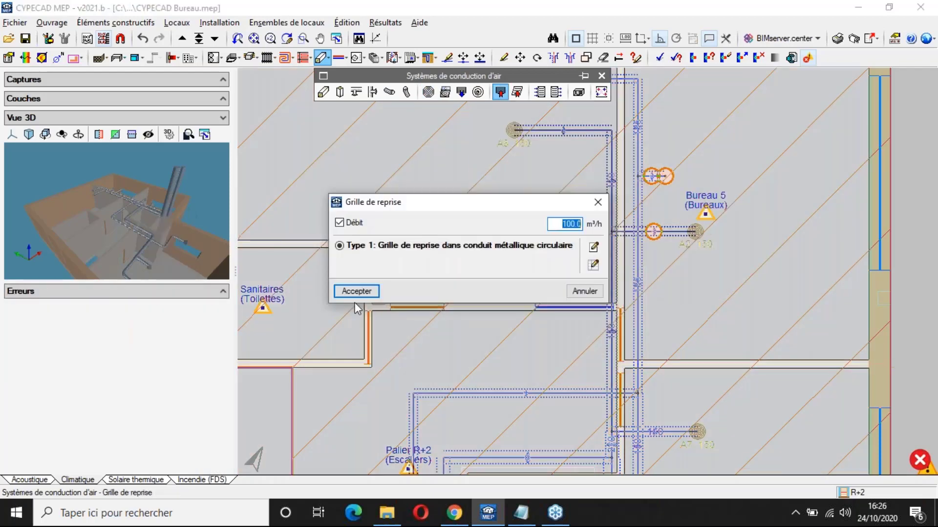
left_click(356, 294)
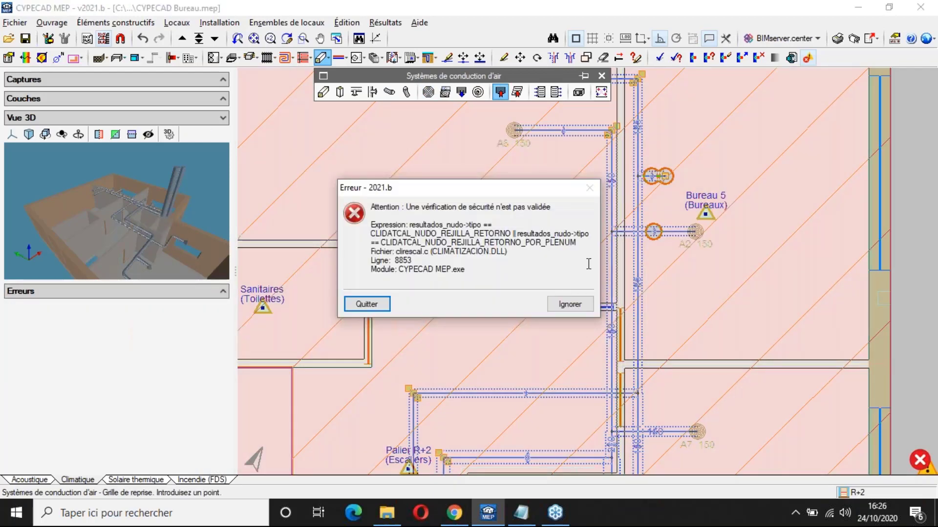
left_click(374, 303)
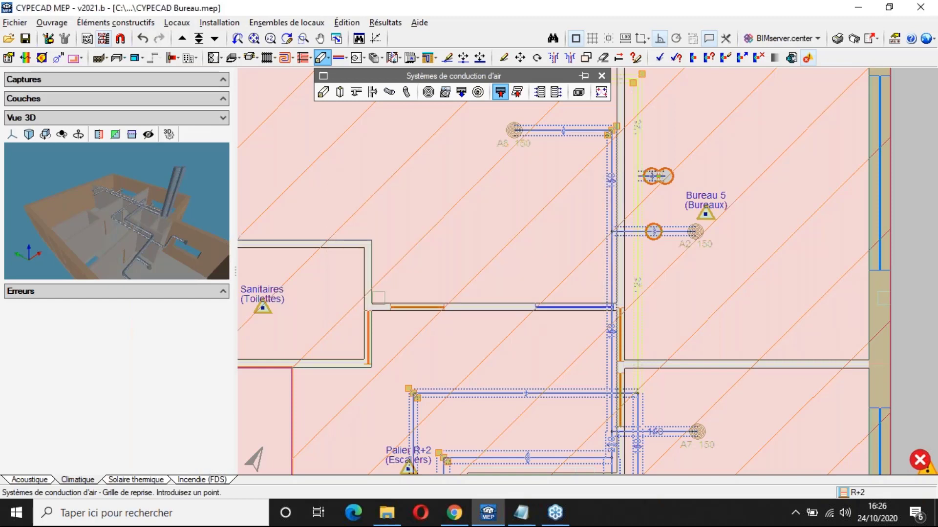
right_click(556, 232)
Step: Recalculate the climate installation and check the resulting duct network on floor R+2
left_click(660, 59)
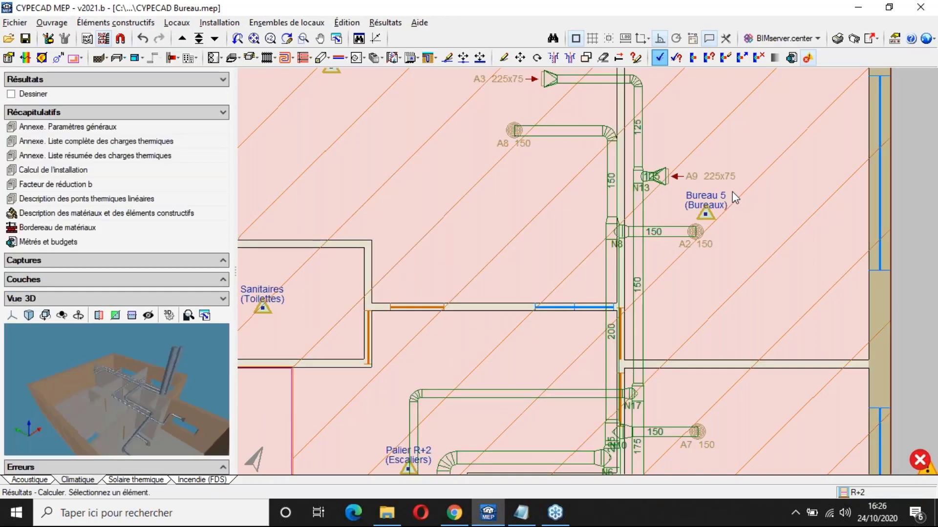
scroll(732, 191, "down", 2)
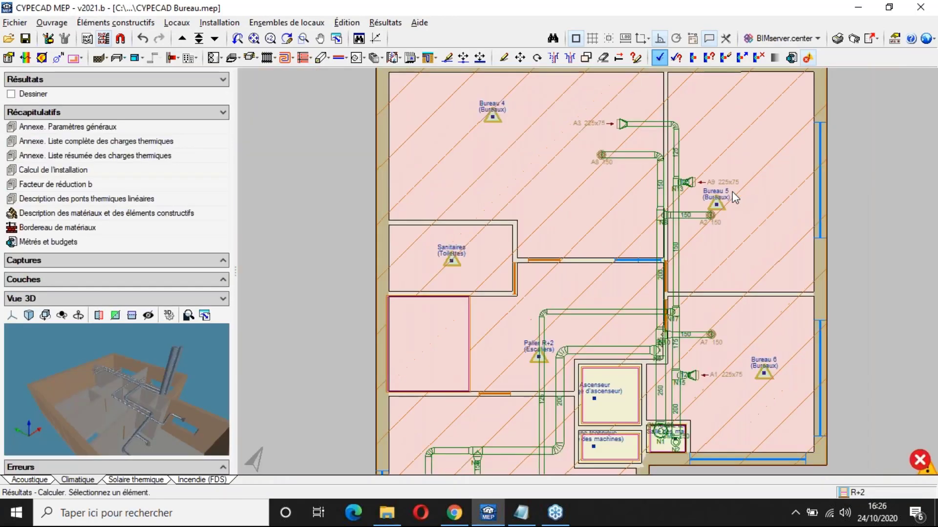
scroll(732, 192, "down", 2)
middle_click_drag(728, 239, 677, 217)
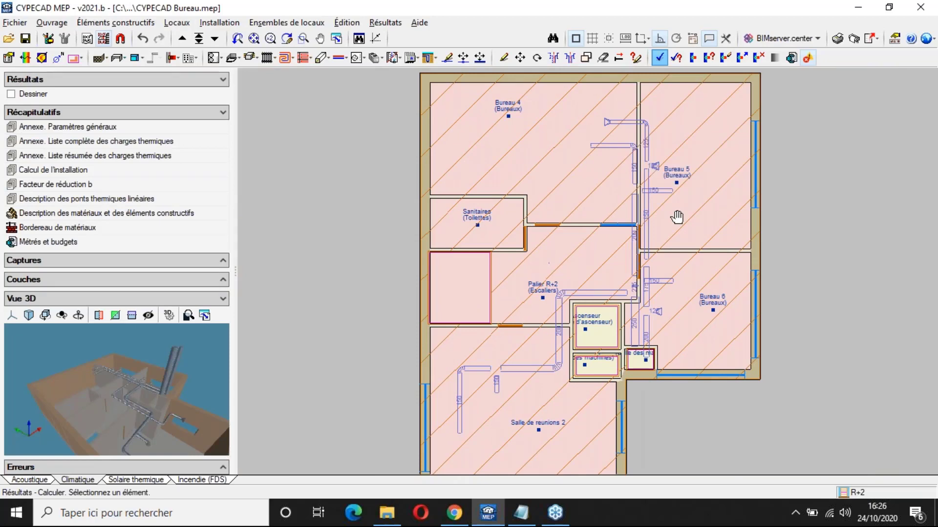
Step: Go down to the ground floor (RDC) and examine the flagged ducts and terminals around the Hall and Reprographie
left_click(215, 38)
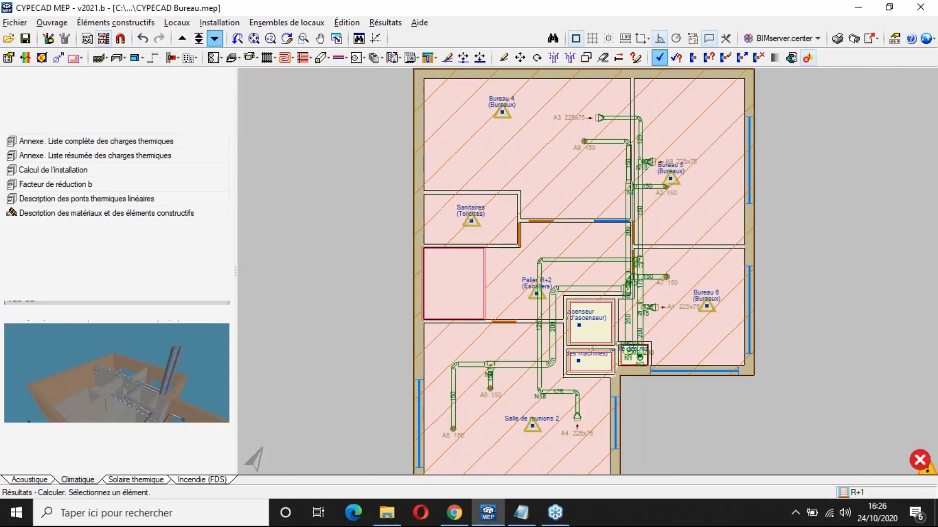
left_click(214, 38)
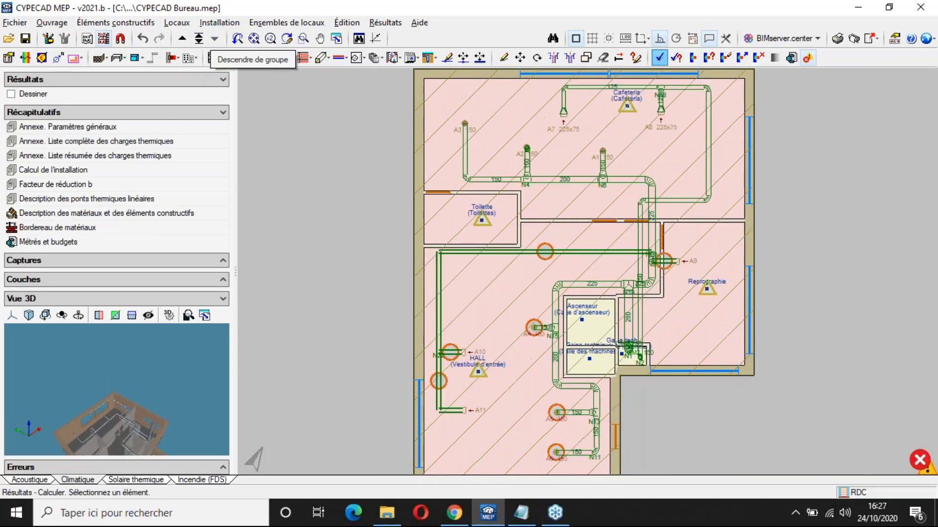
scroll(634, 278, "up", 2)
scroll(633, 279, "up", 1)
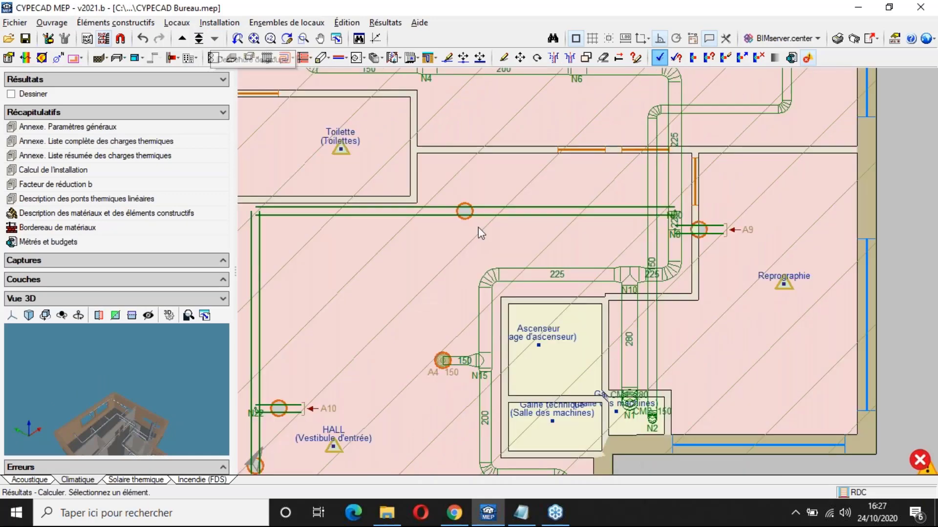
scroll(669, 219, "up", 1)
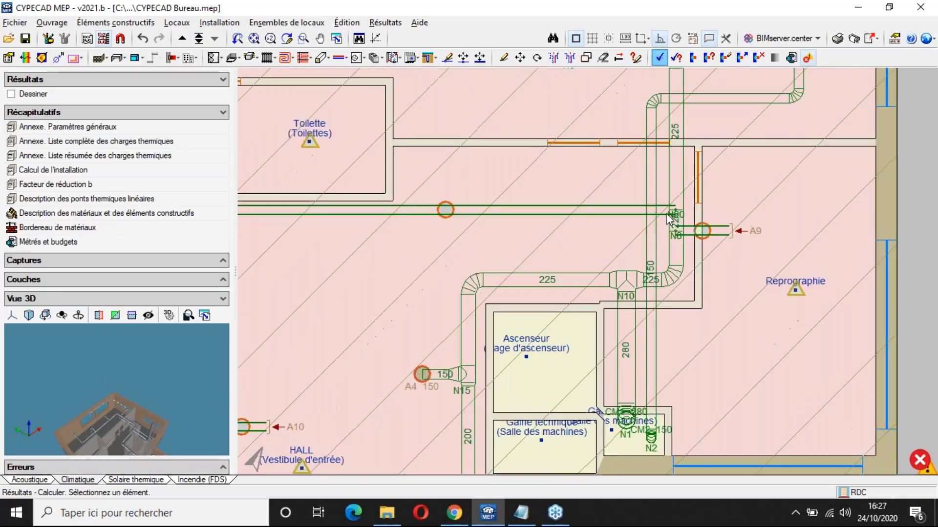
scroll(669, 219, "up", 1)
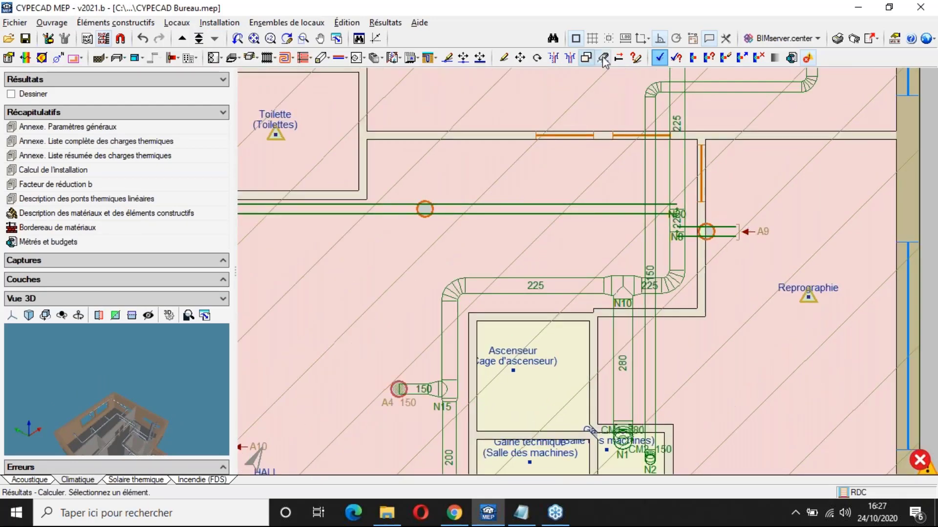
Step: Delete return grilles A9, A10 and A11 in Reprographie and the Hall, and the flagged diffusers on the Hall branch ends
left_click(603, 58)
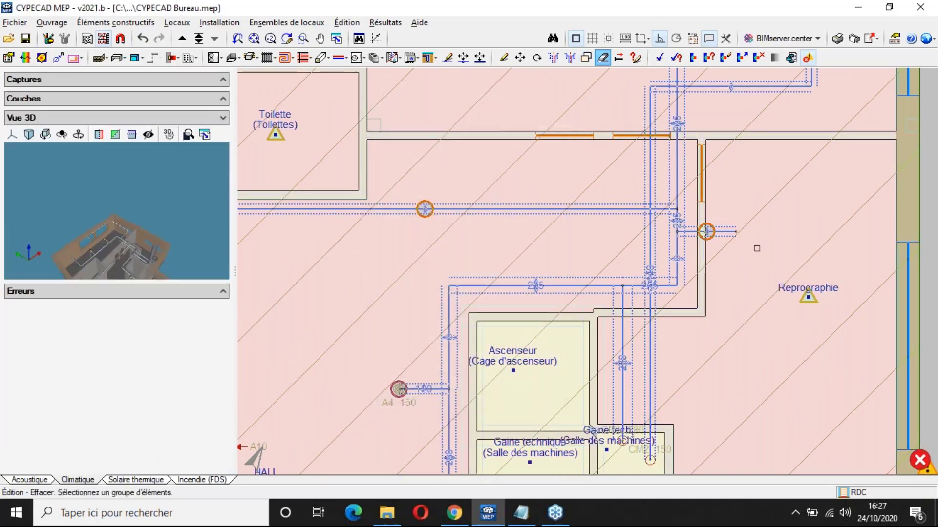
scroll(757, 250, "down", 1)
middle_click_drag(305, 434, 529, 241)
scroll(577, 331, "down", 1)
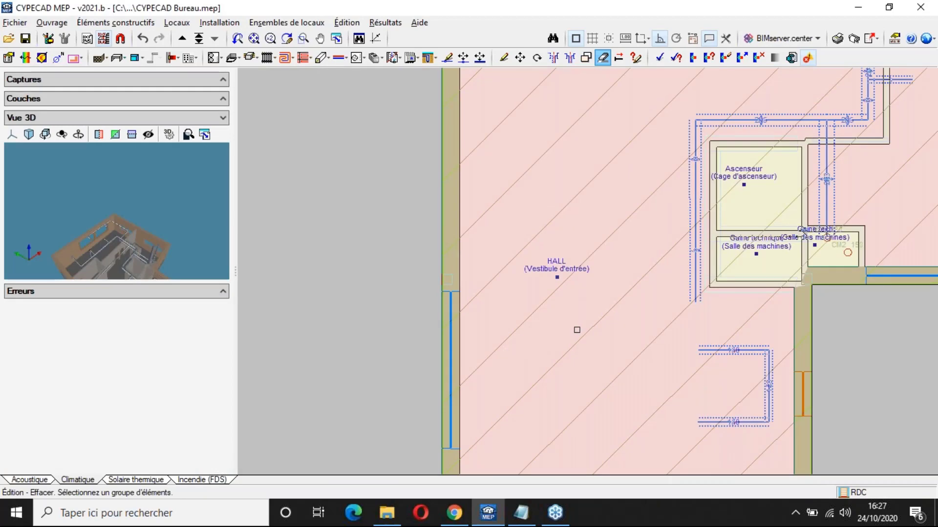
scroll(577, 330, "down", 1)
middle_click_drag(551, 257, 462, 355)
middle_click_drag(720, 270, 713, 227)
scroll(566, 459, "up", 1)
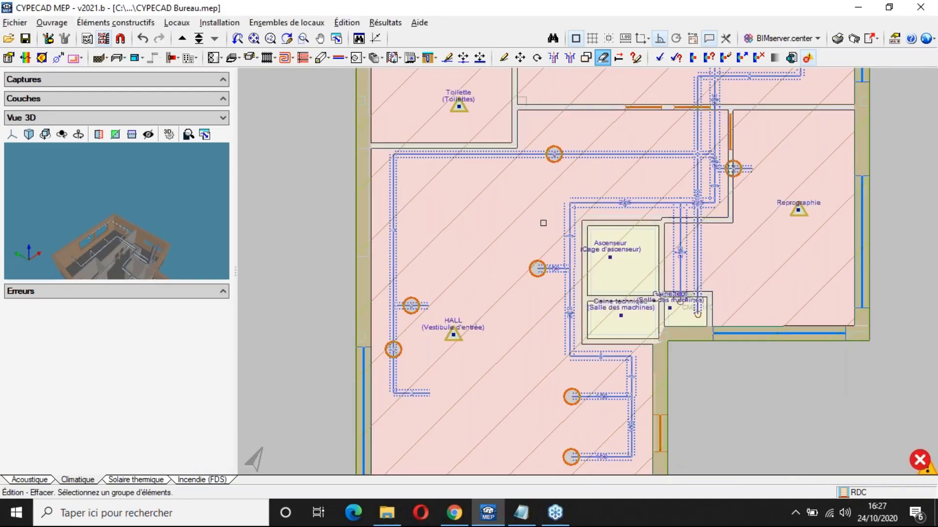
middle_click_drag(543, 223, 484, 313)
Step: Start the Diffuser command for the ground-floor duct network
left_click(322, 59)
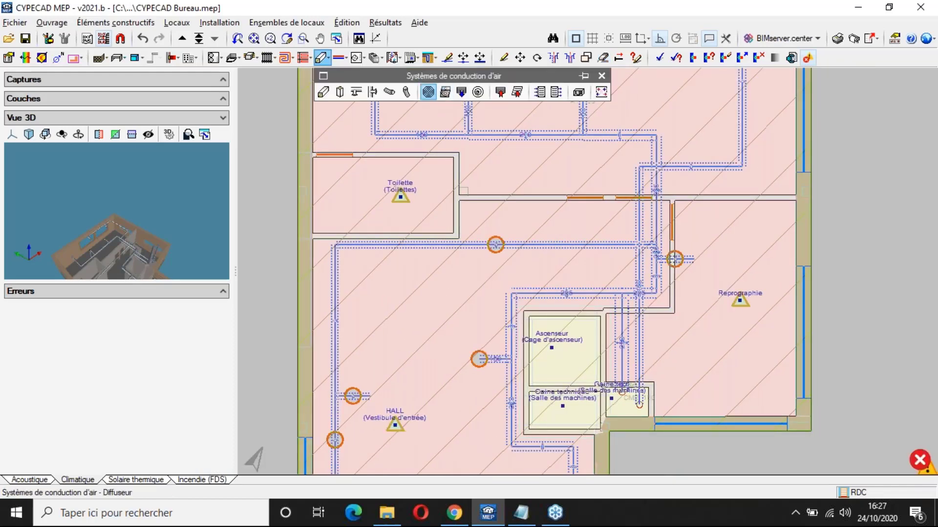
Step: Place AIRZONE circular radial diffusers (0.20 m offset, 150 m³/h) on the Reprographie duct end and both west branch ends in the HALL
left_click(429, 92)
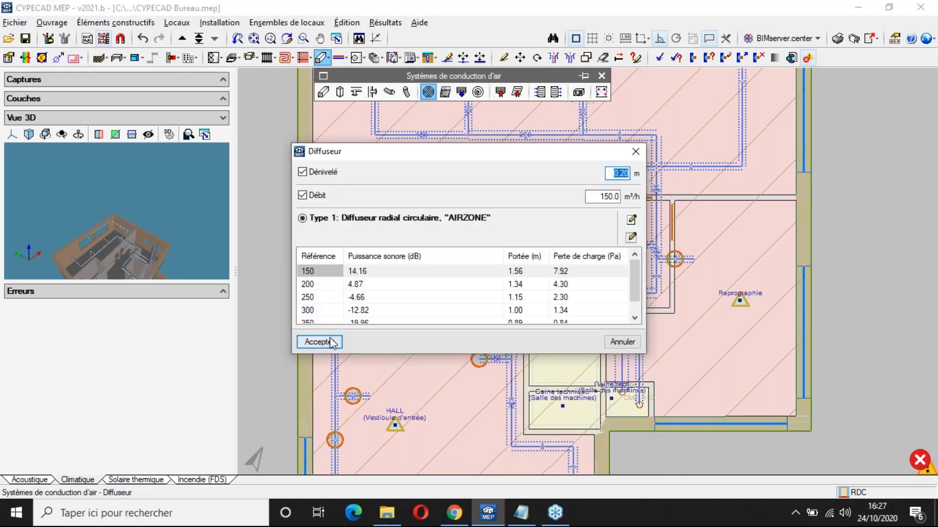
left_click(320, 341)
scroll(645, 277, "up", 2)
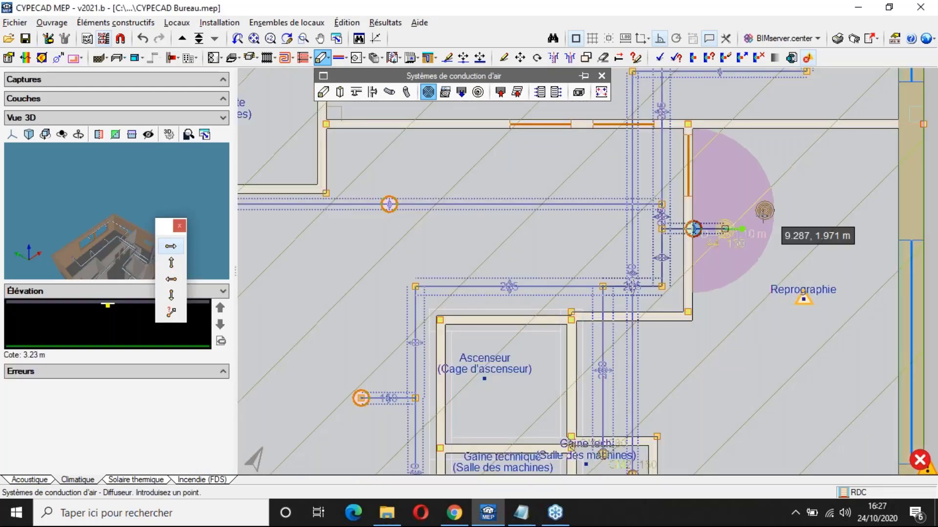
scroll(765, 211, "down", 1)
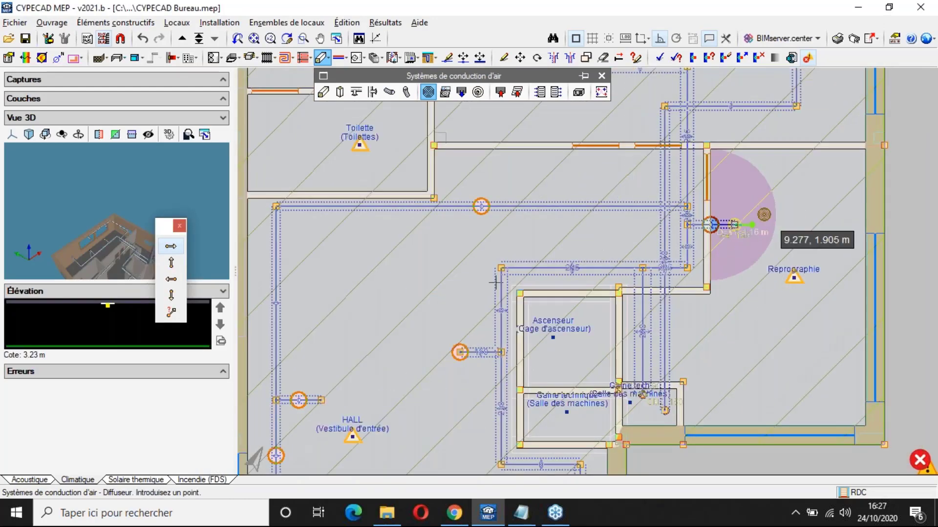
middle_click_drag(329, 409, 599, 253)
scroll(599, 254, "down", 1)
left_click(599, 253)
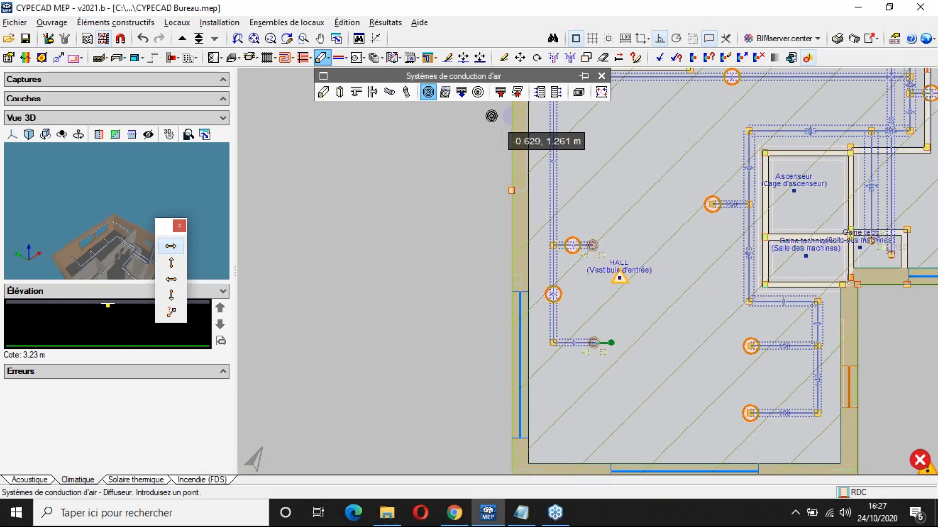
Step: Place return grilles on the three open duct ends of the east branch in the HALL
left_click(500, 92)
key("Return")
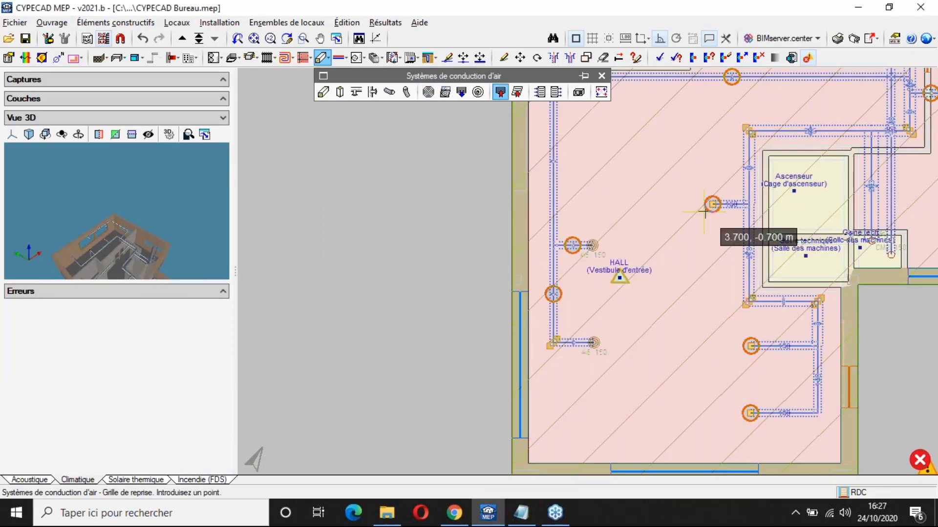
left_click(703, 211)
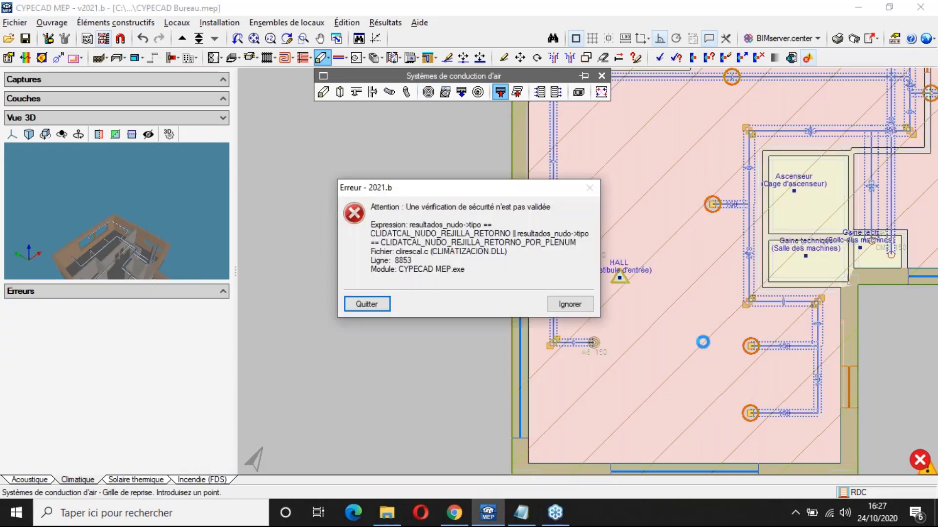
key("Escape")
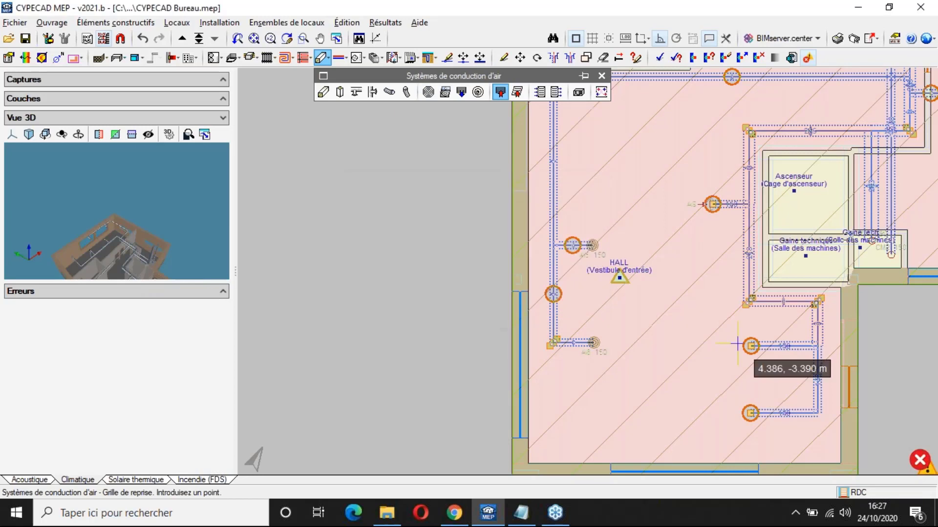
left_click(738, 344)
key("Escape")
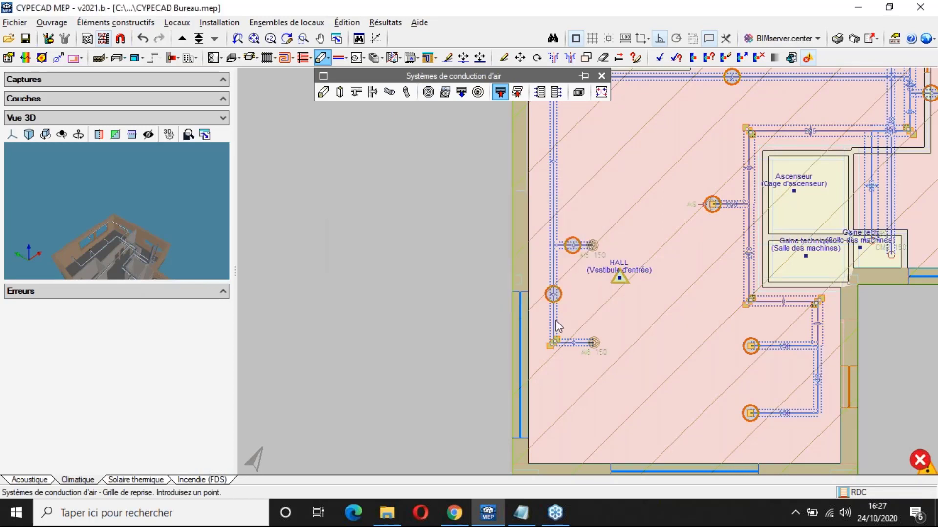
left_click(751, 413)
right_click(667, 390)
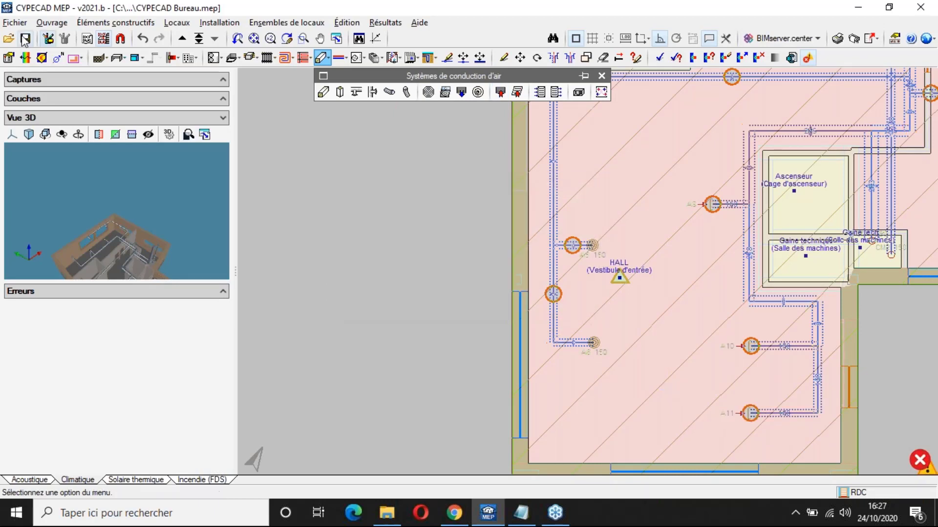
Step: Calculate the climate installation and examine the ducts around the HALL
left_click(662, 59)
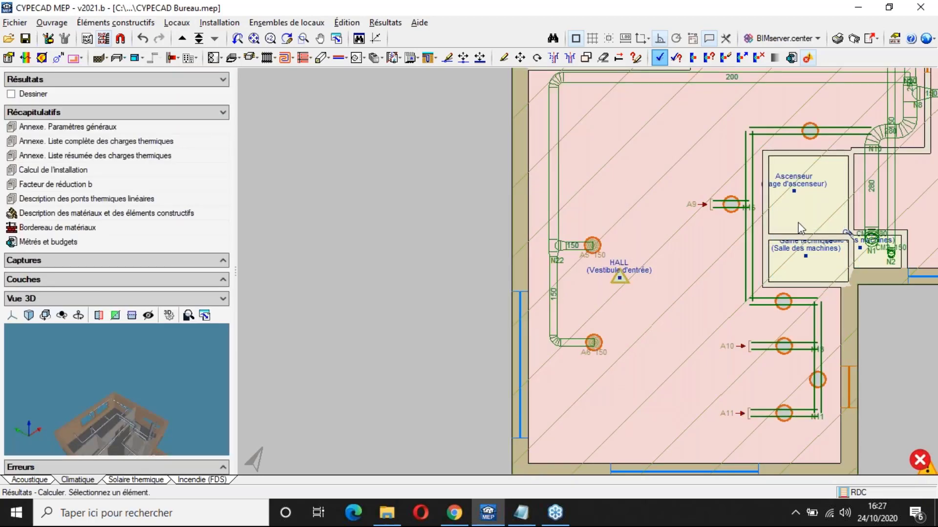
middle_click_drag(798, 223, 705, 185)
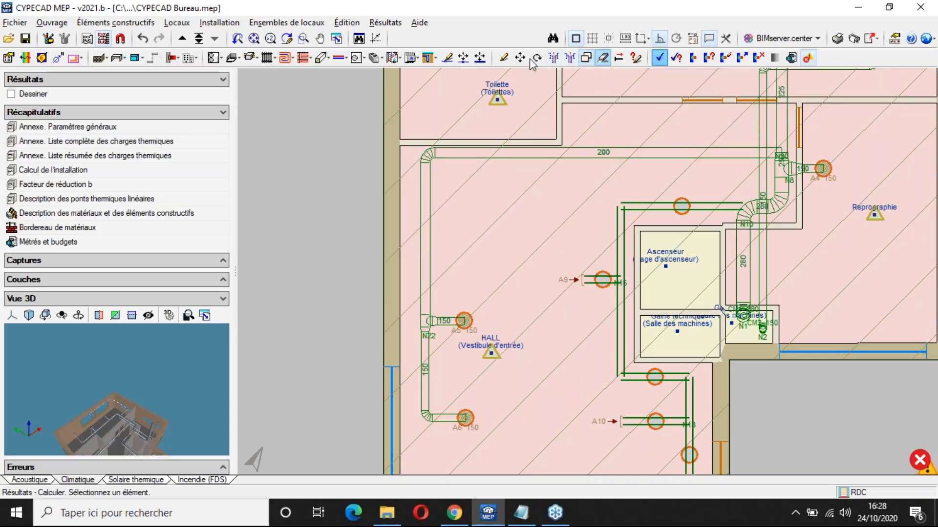
Step: Replace the HALL's west duct run with a circular horizontal duct from the upper west branch, along the toilet wall, to the CM2 main duct
left_click(603, 58)
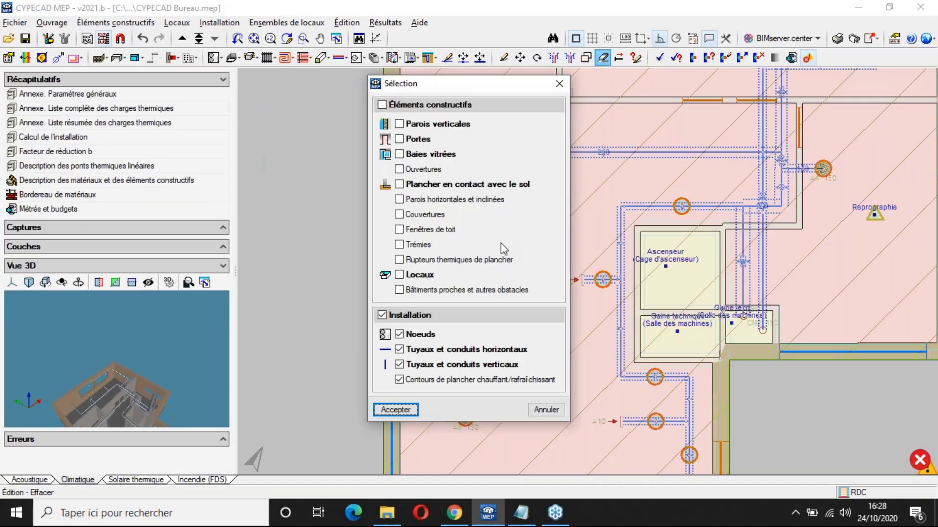
left_click(393, 409)
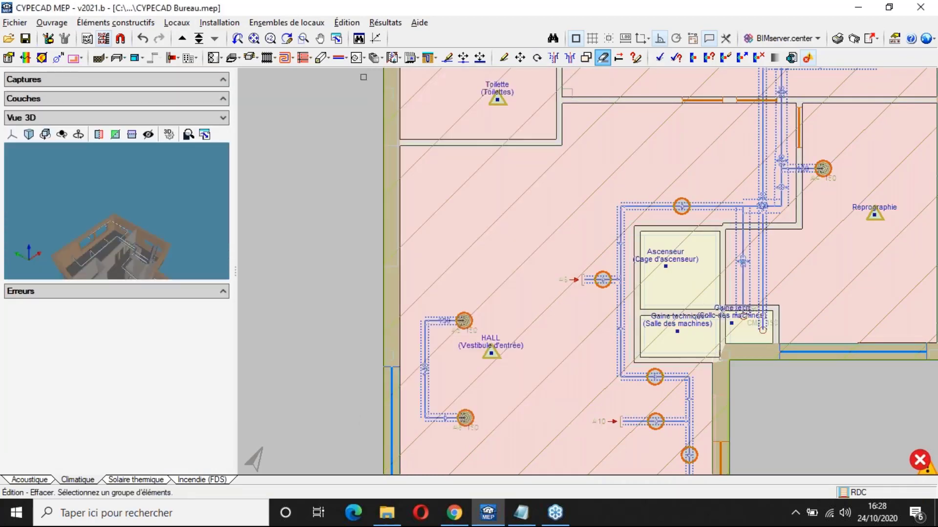
left_click(322, 57)
left_click(356, 92)
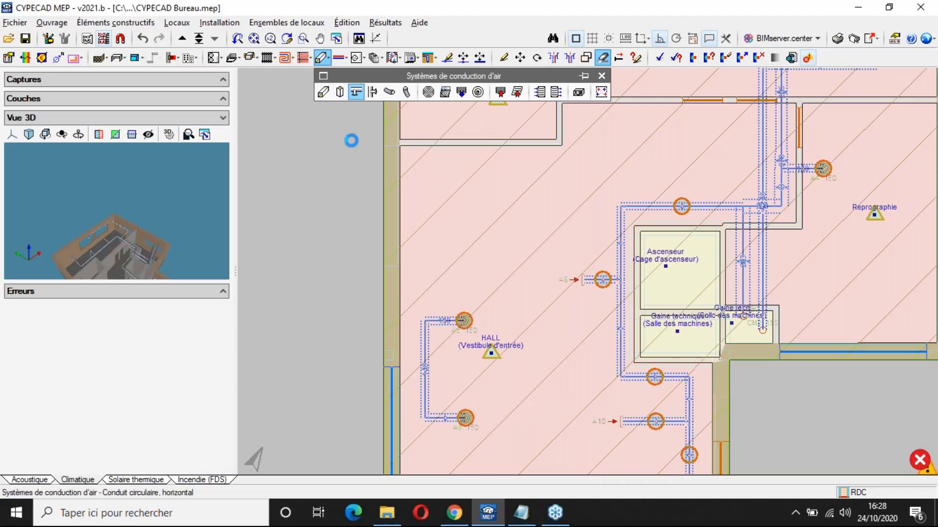
left_click(424, 320)
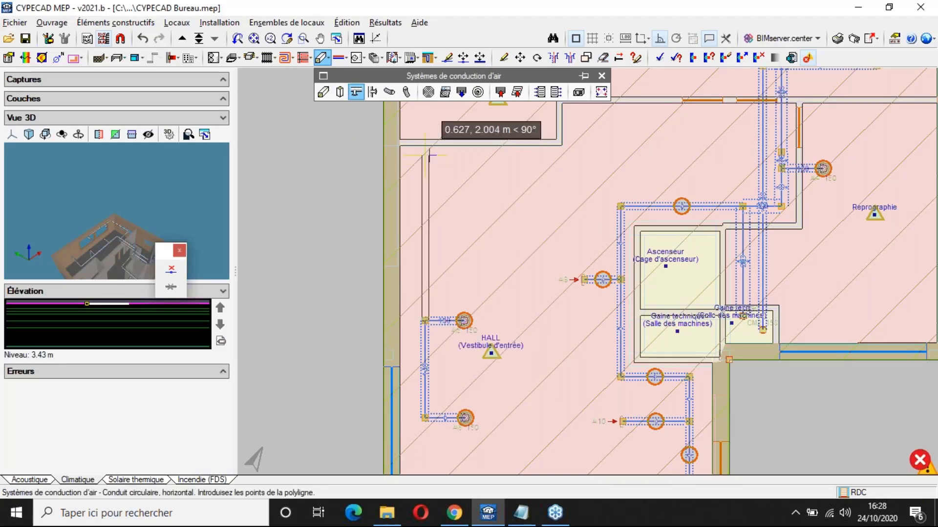
left_click(428, 155)
left_click(760, 159)
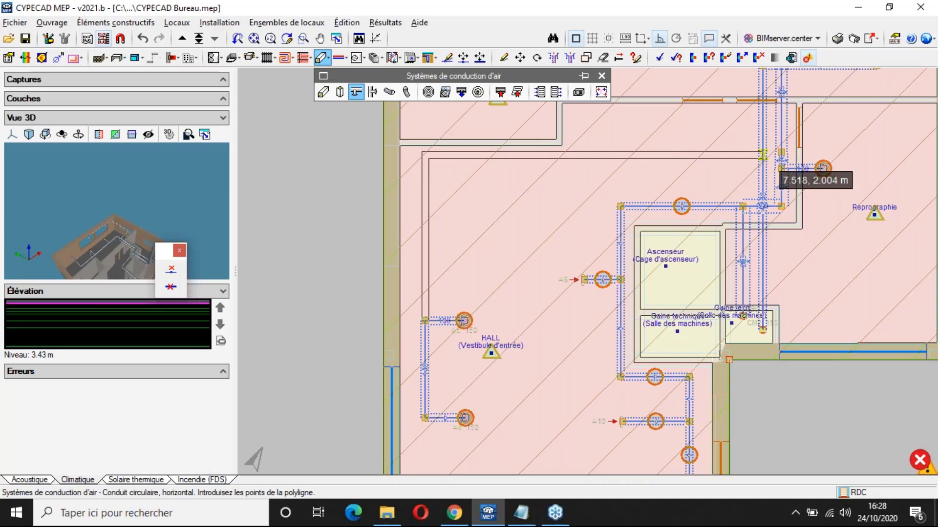
Step: Delete the two diffusers on the HALL's west branches and the three return grilles on its east branches
left_click(602, 61)
left_click(409, 417)
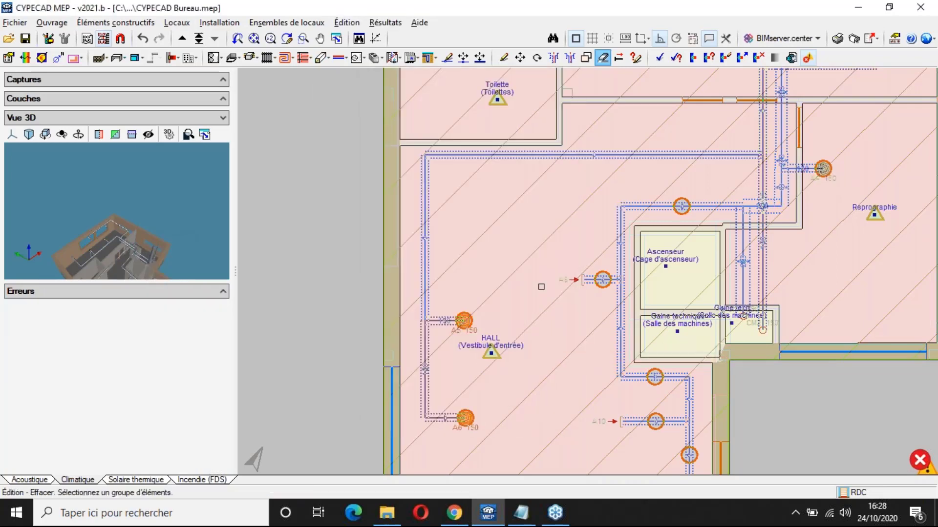
right_click(541, 287)
left_click(613, 435)
right_click(558, 379)
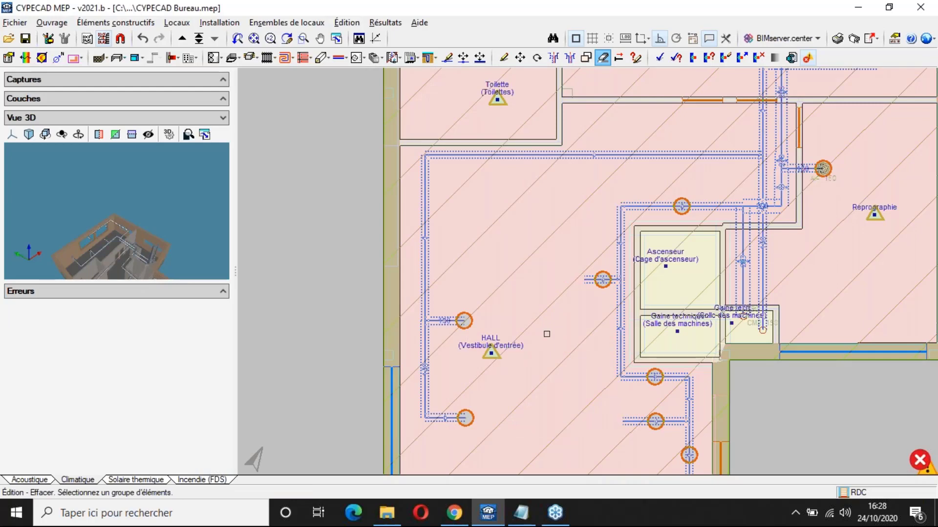
scroll(547, 334, "down", 3)
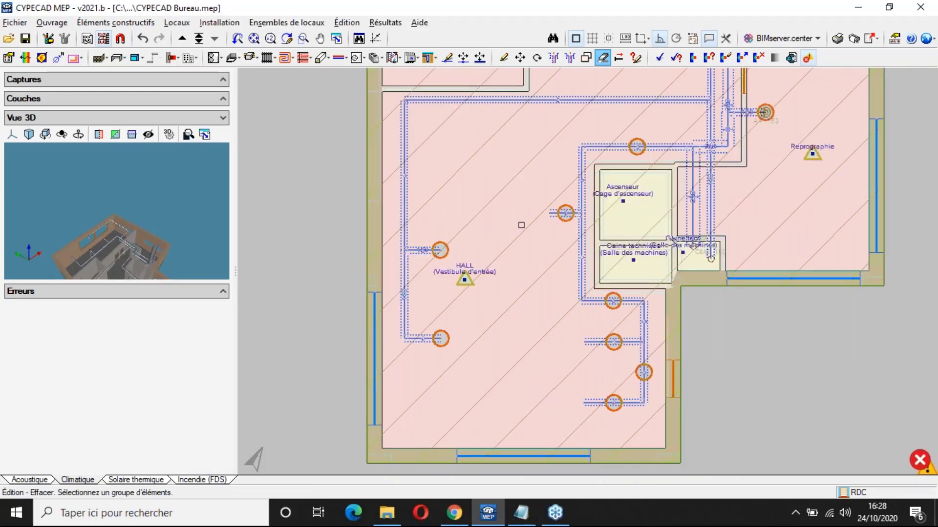
middle_click_drag(522, 225, 523, 364)
right_click(522, 363)
Step: Place AIRZONE circular radial diffusers (0.20 m offset, 150 m³/h) on the three open duct ends of the HALL's east branch
left_click(321, 58)
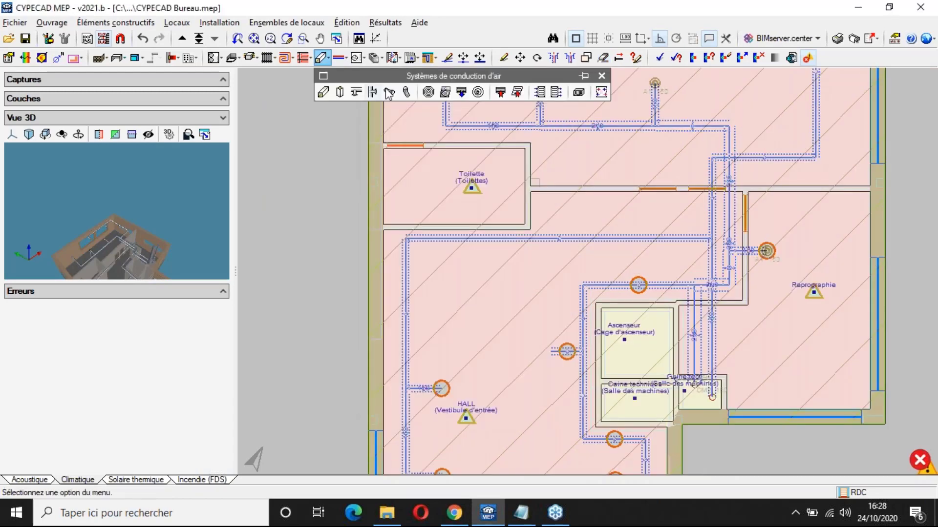
left_click(428, 91)
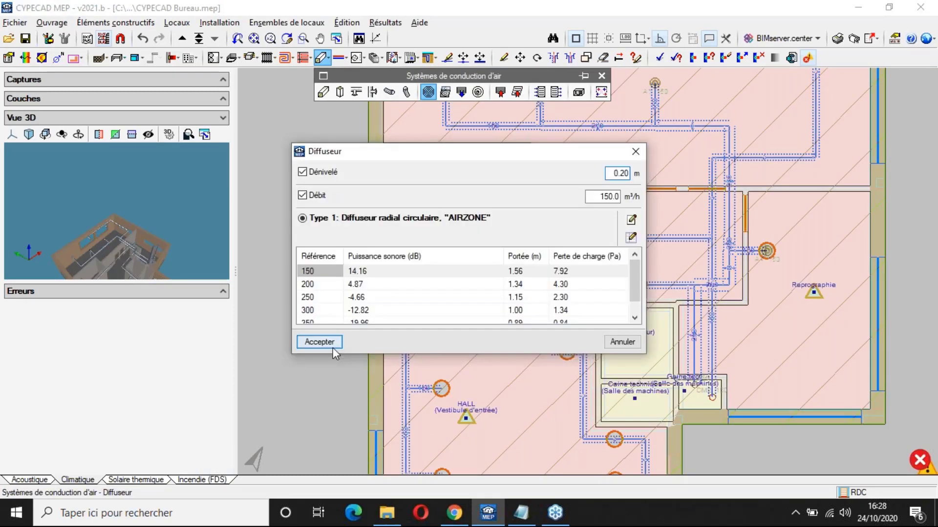
left_click(332, 348)
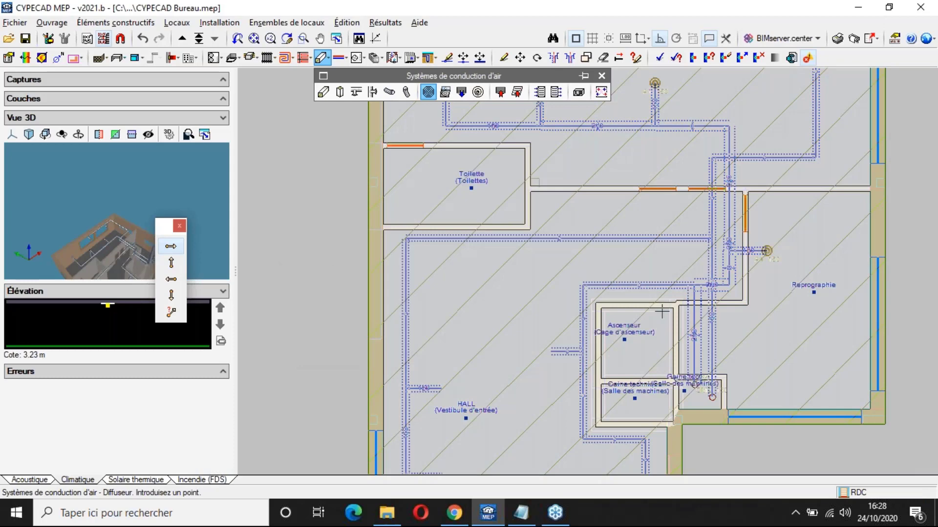
scroll(663, 311, "up", 2)
scroll(764, 273, "up", 1)
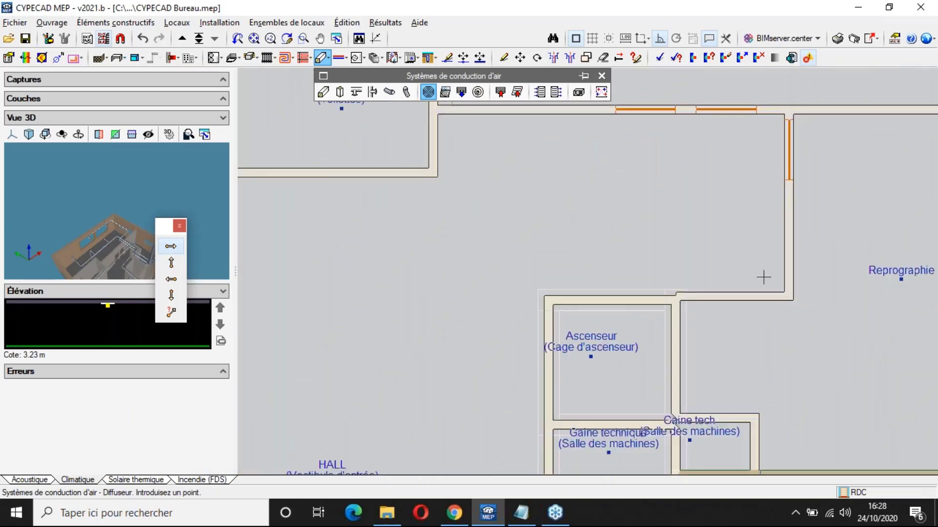
scroll(763, 277, "up", 1)
scroll(683, 268, "down", 1)
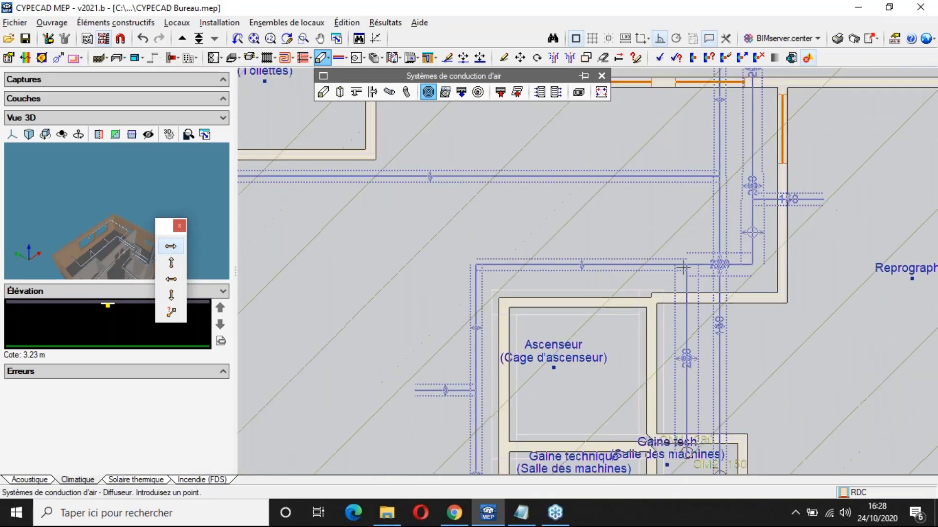
scroll(687, 271, "down", 1)
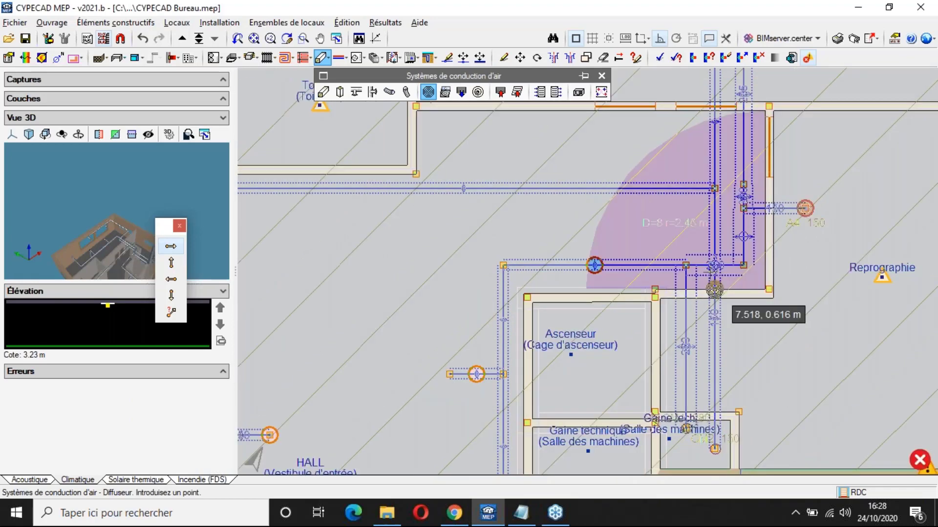
scroll(594, 265, "down", 1)
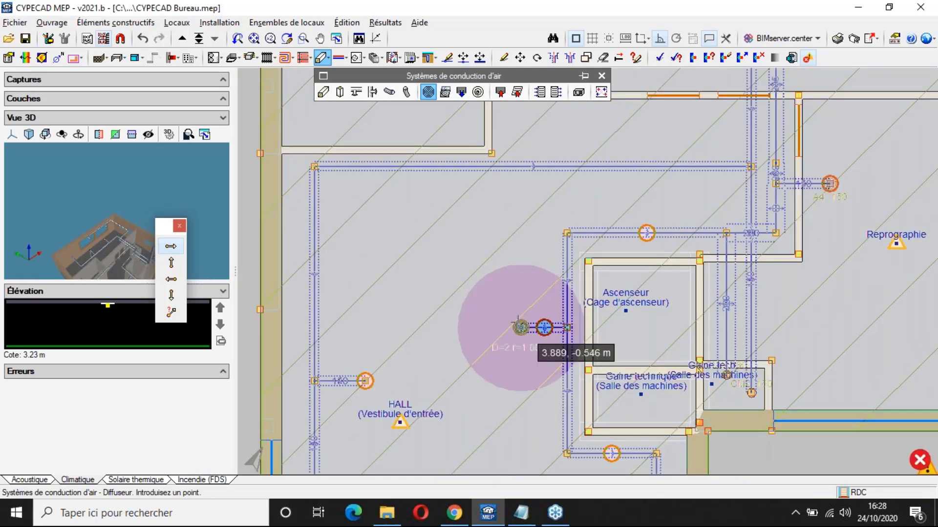
middle_click_drag(545, 328, 470, 159)
middle_click_drag(479, 295, 476, 370)
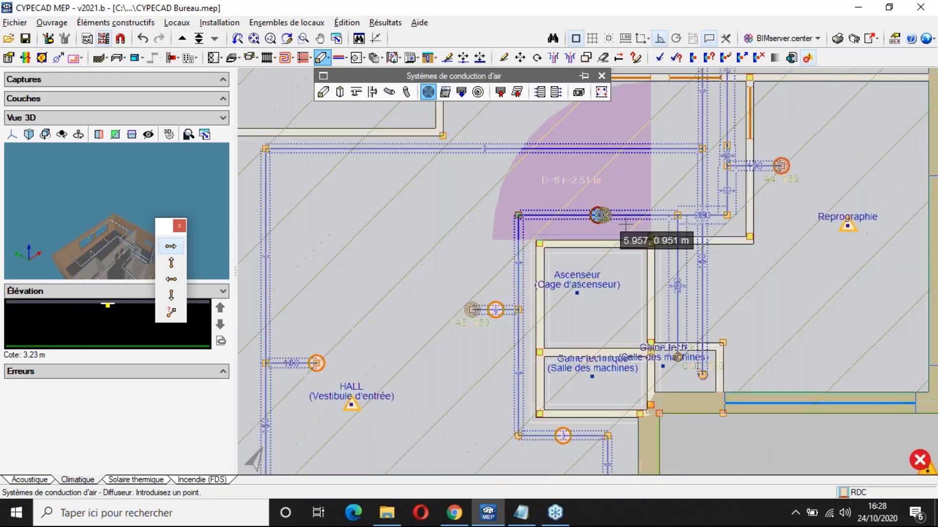
scroll(685, 193, "up", 1)
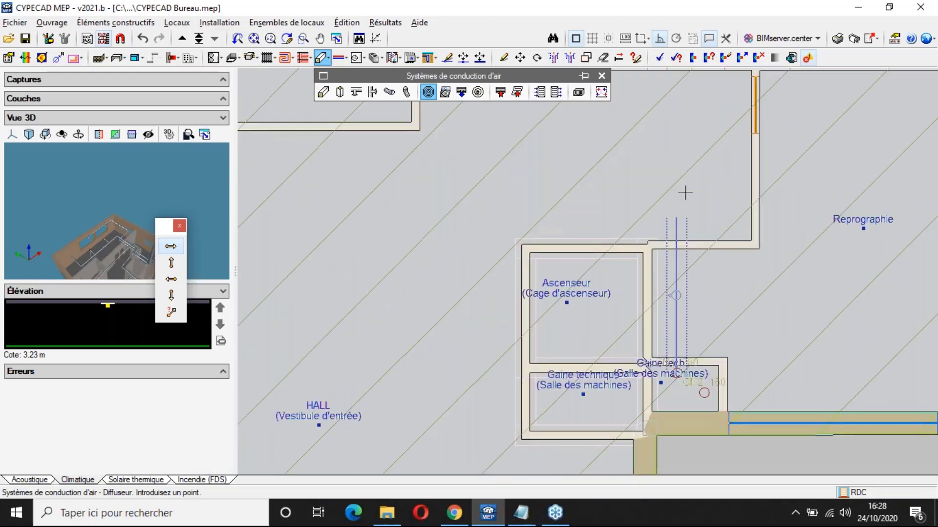
scroll(685, 193, "up", 1)
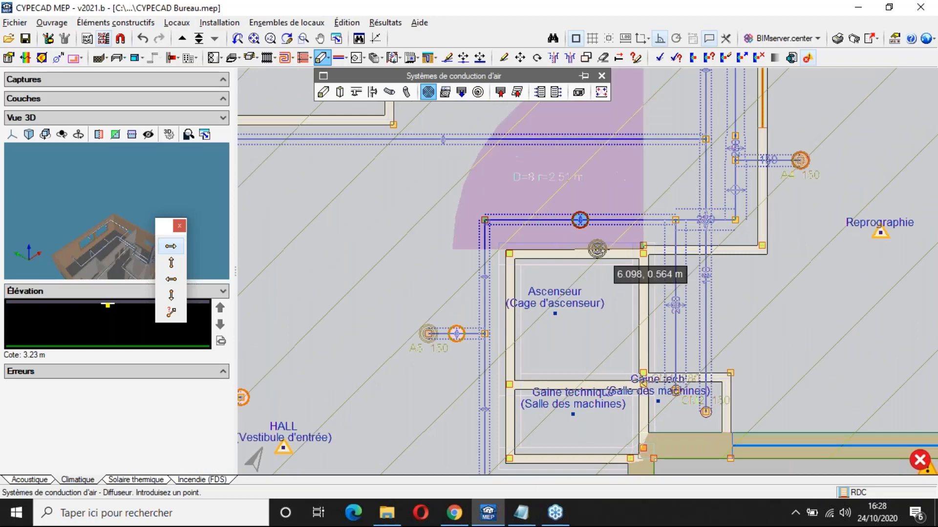
scroll(597, 249, "down", 4)
middle_click_drag(469, 159, 535, 105)
Step: Place 100 m³/h return grilles for circular metal duct on both west branch ends in the HALL and save the project
left_click(500, 92)
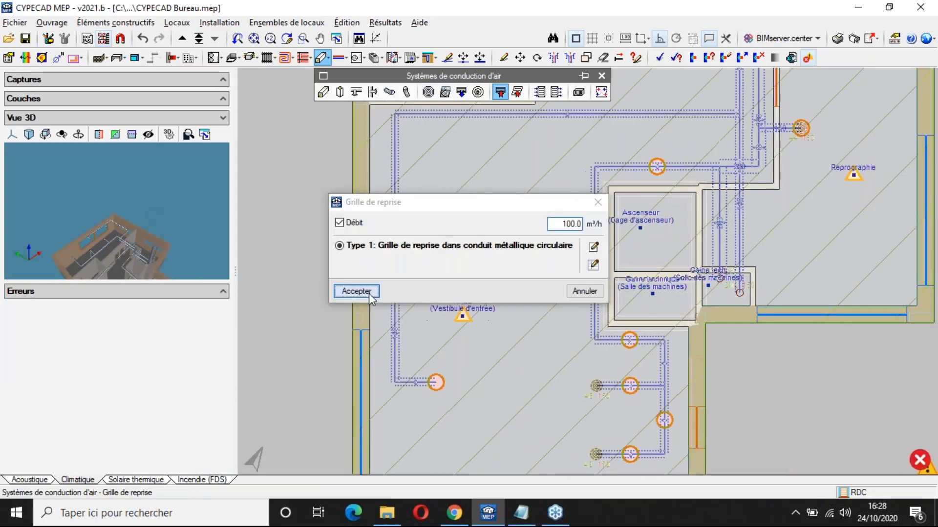
left_click(356, 291)
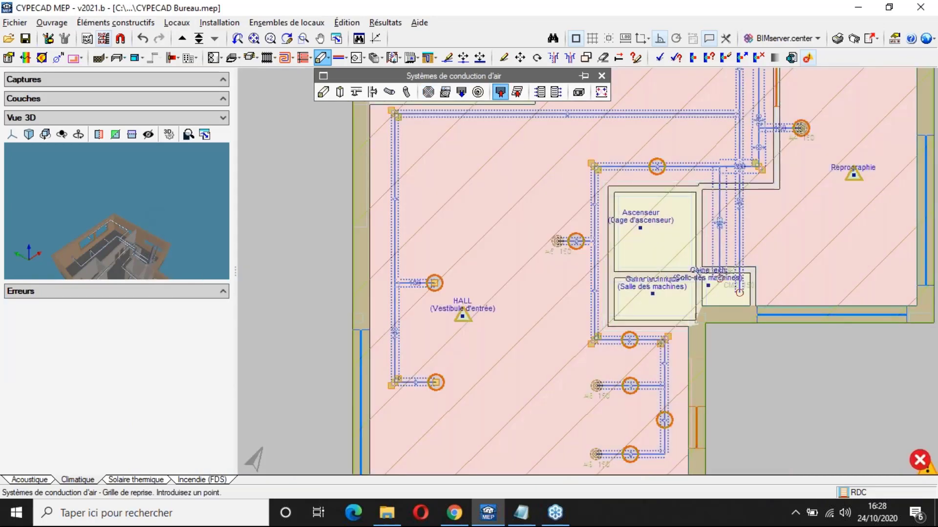
left_click(433, 289)
key("Escape")
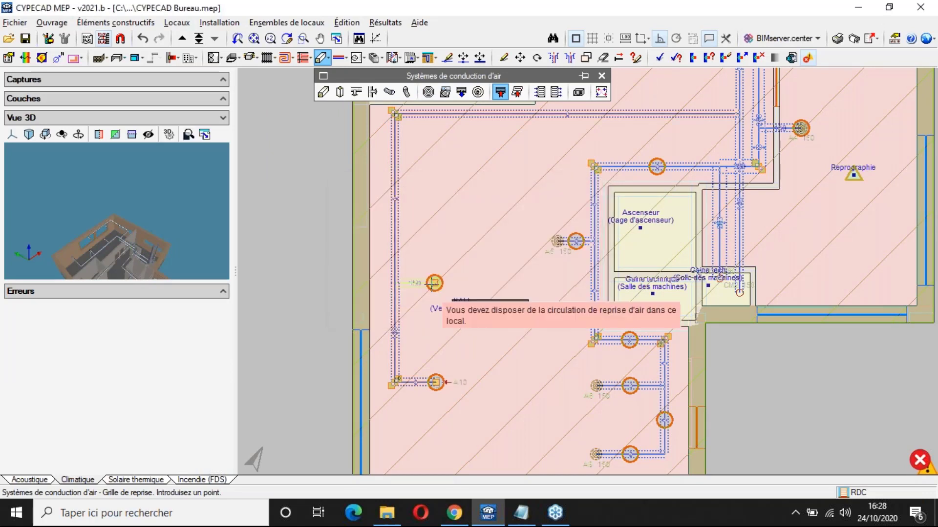
left_click(436, 382)
left_click(434, 285)
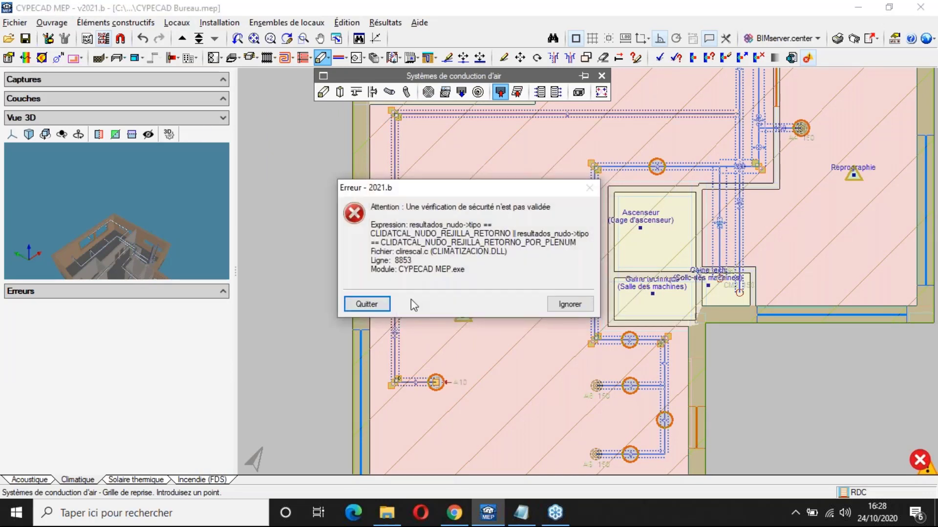
key("Escape")
key("Escape")
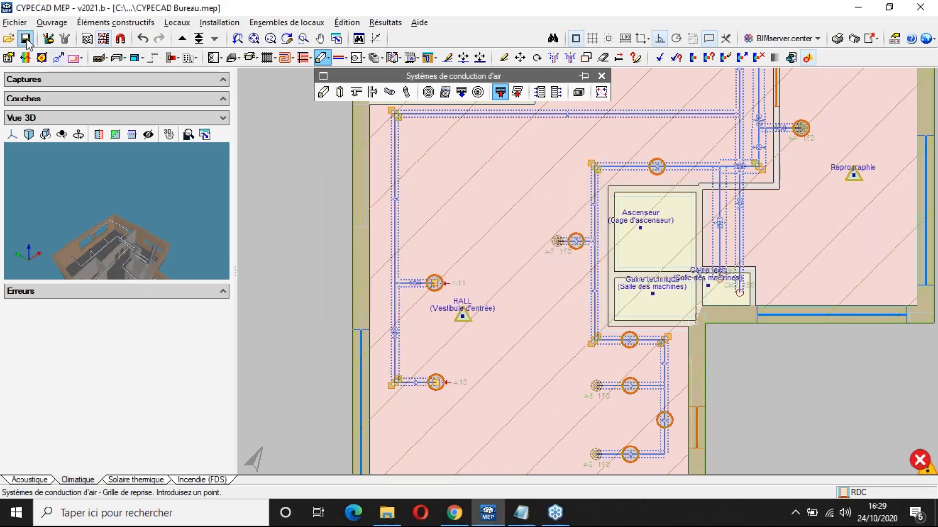
left_click(27, 41)
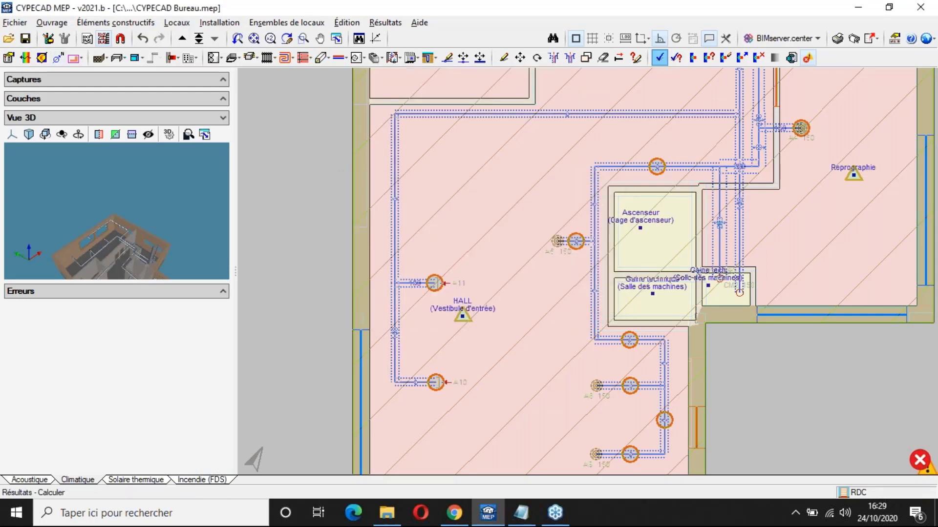
Step: Delete the supply diffuser and its branch duct in Reprographie, save the project and recalculate the climate installation
left_click(659, 58)
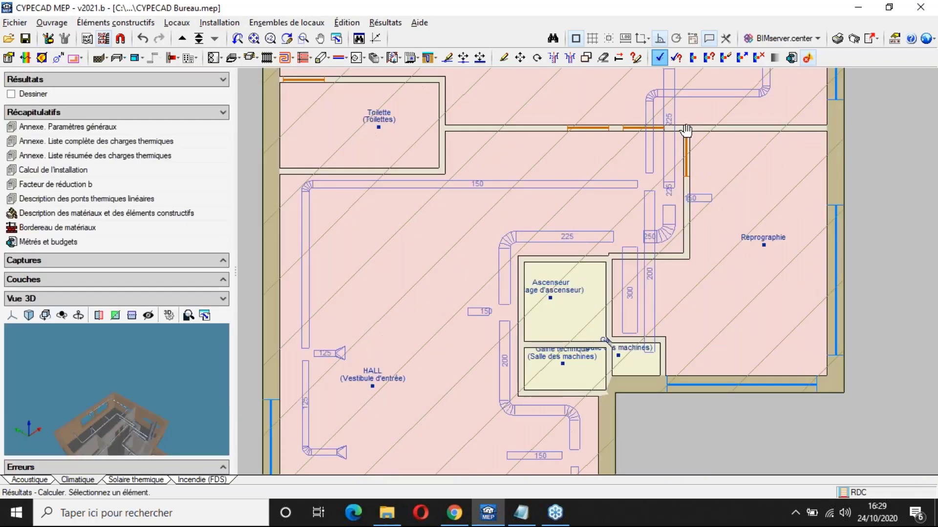
middle_click_drag(687, 131, 686, 132)
key("Delete")
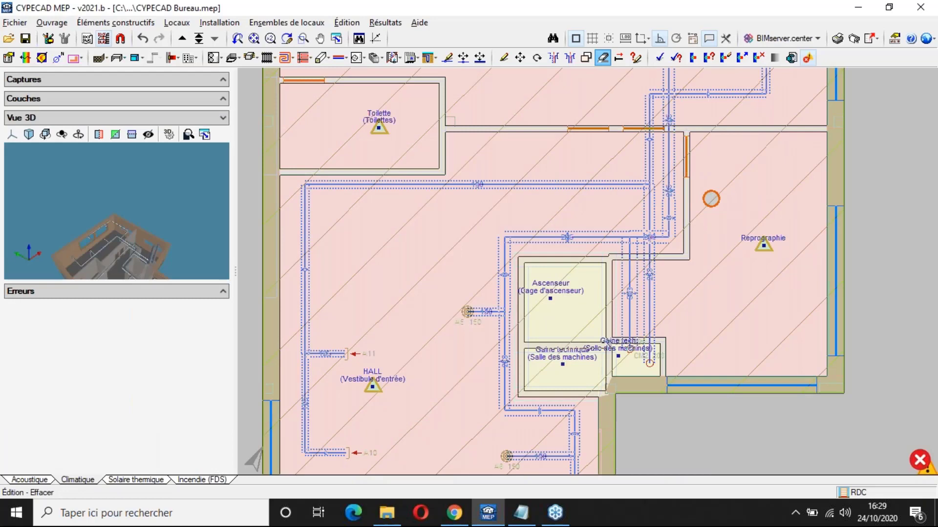
left_click(565, 89)
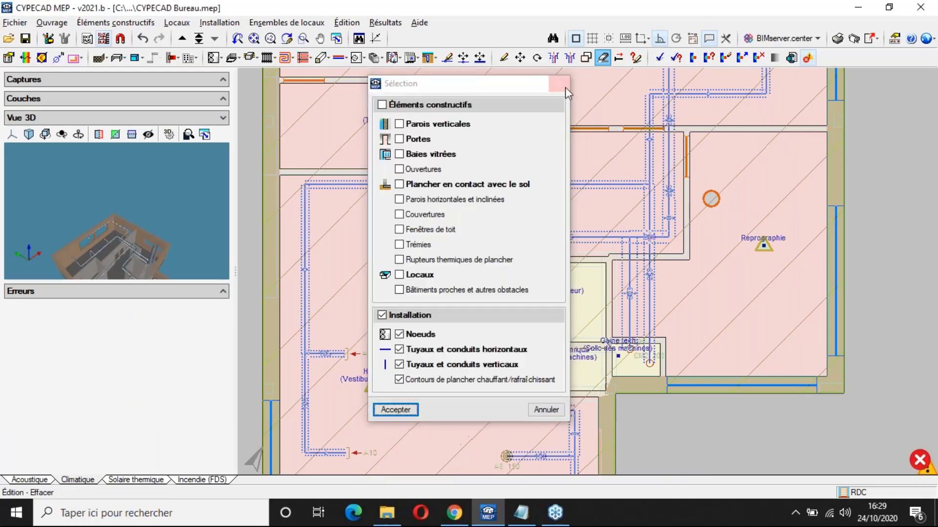
scroll(745, 272, "down", 3)
key("ctrl+s")
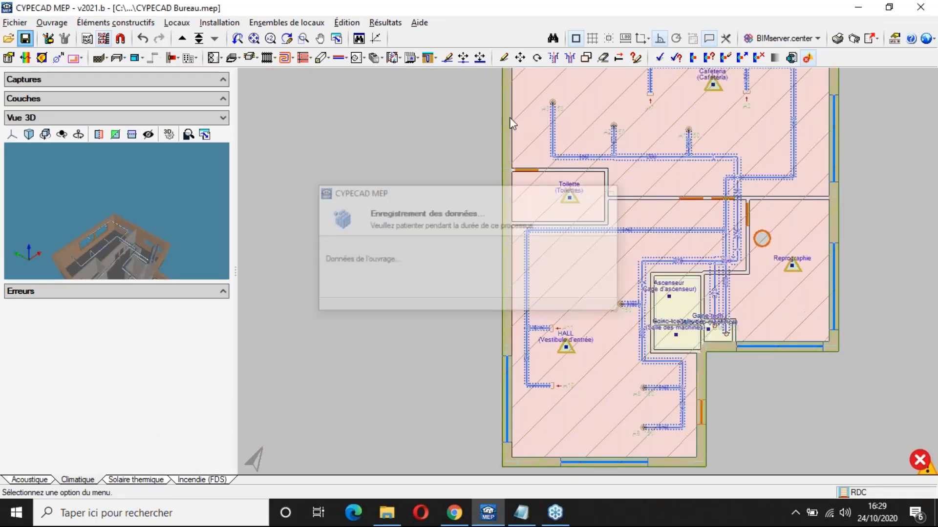
left_click(659, 58)
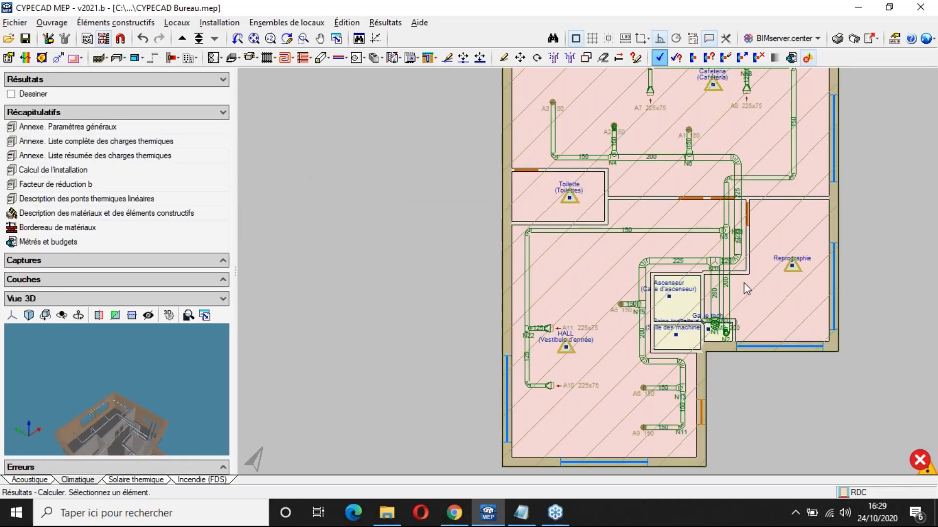
Step: Examine the R+1 results for the heating and cooling power of Bureau 2 and Bureau 3, their ducts and diffusers
middle_click_drag(491, 259, 455, 324)
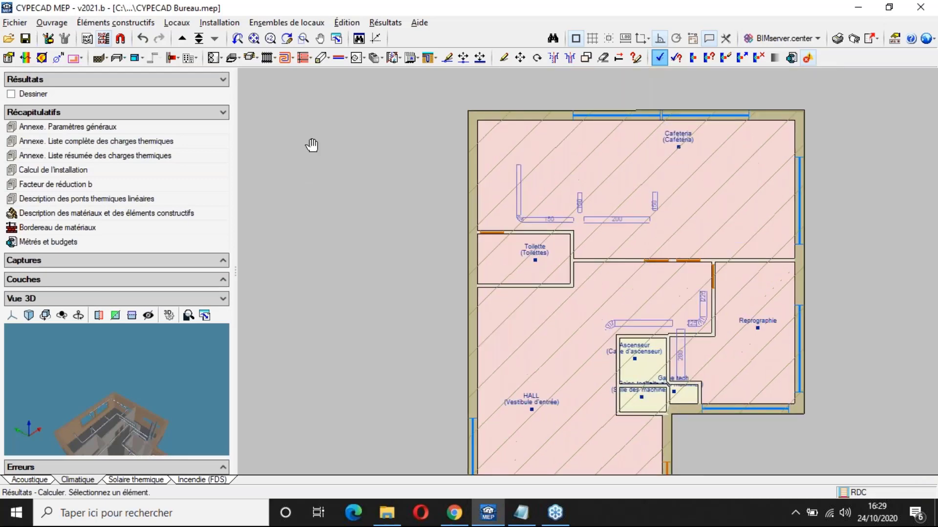
left_click(183, 39)
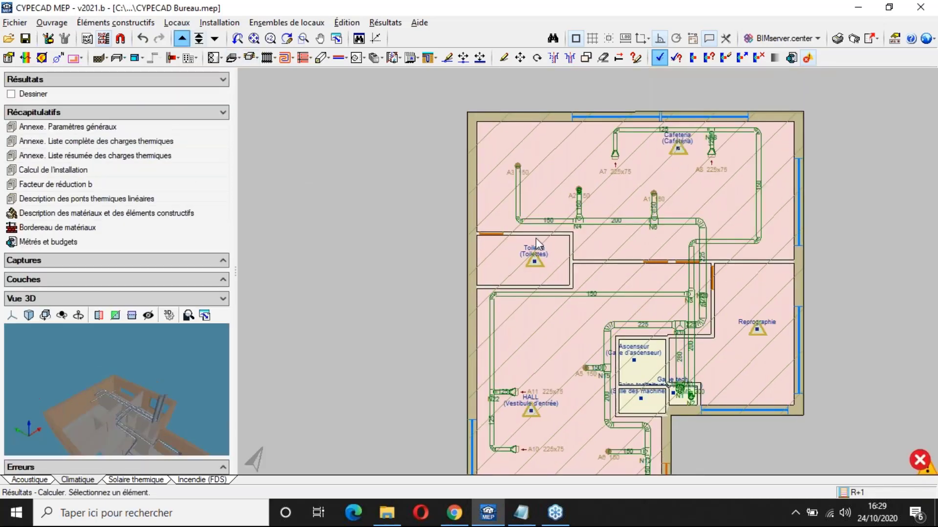
scroll(784, 371, "up", 1)
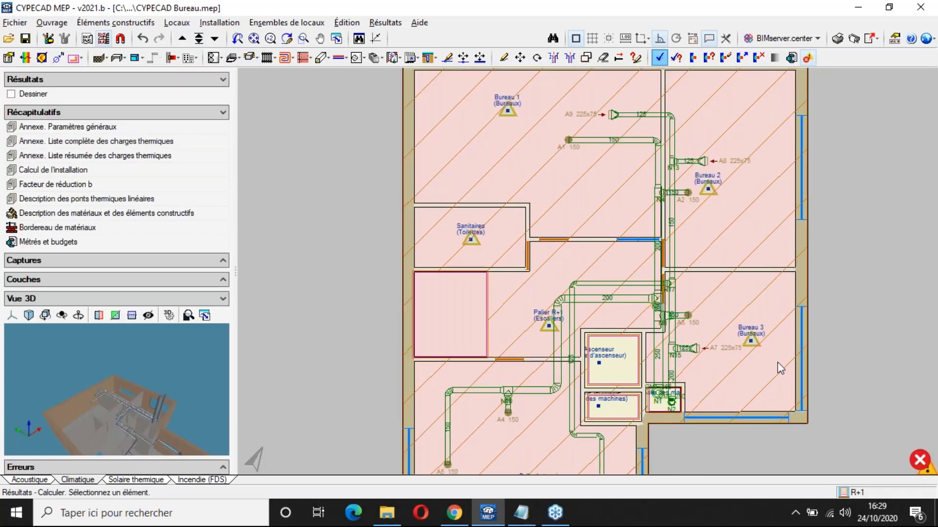
scroll(781, 366, "up", 3)
mouse_move(734, 329)
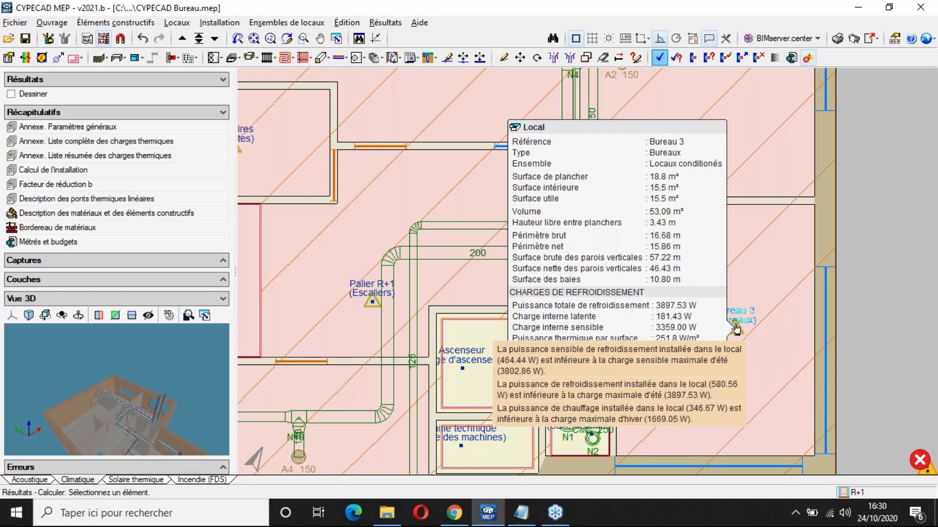
scroll(751, 210, "down", 3)
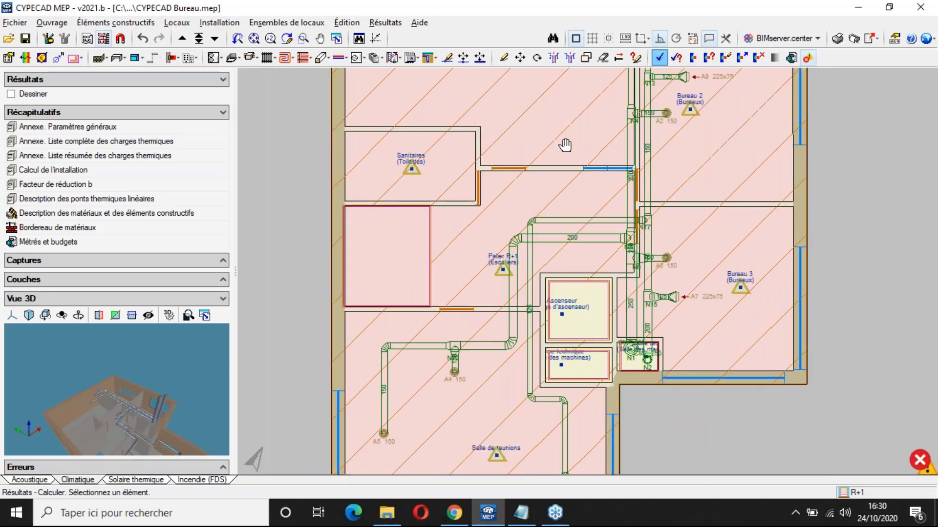
mouse_move(565, 146)
middle_mouse_down()
mouse_move(550, 230)
mouse_move(628, 240)
middle_mouse_up()
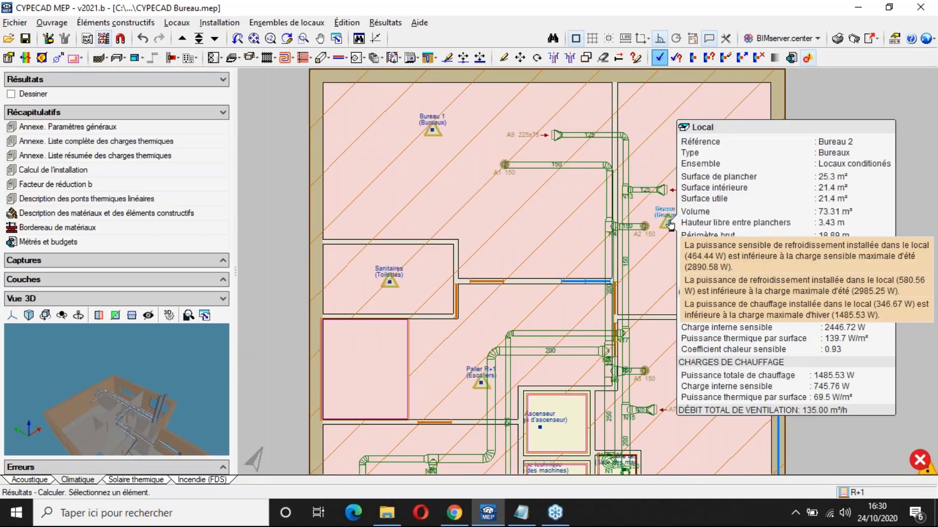
scroll(645, 227, "down", 1)
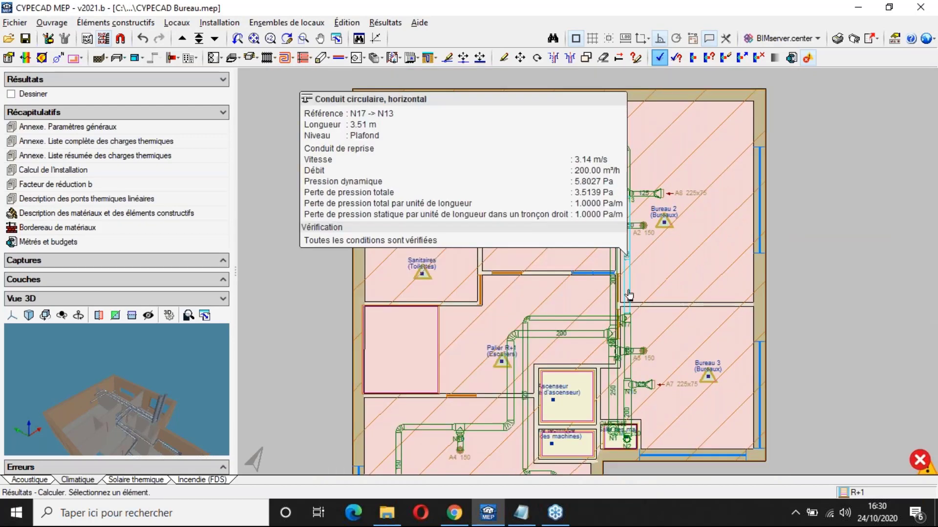
scroll(630, 295, "down", 1)
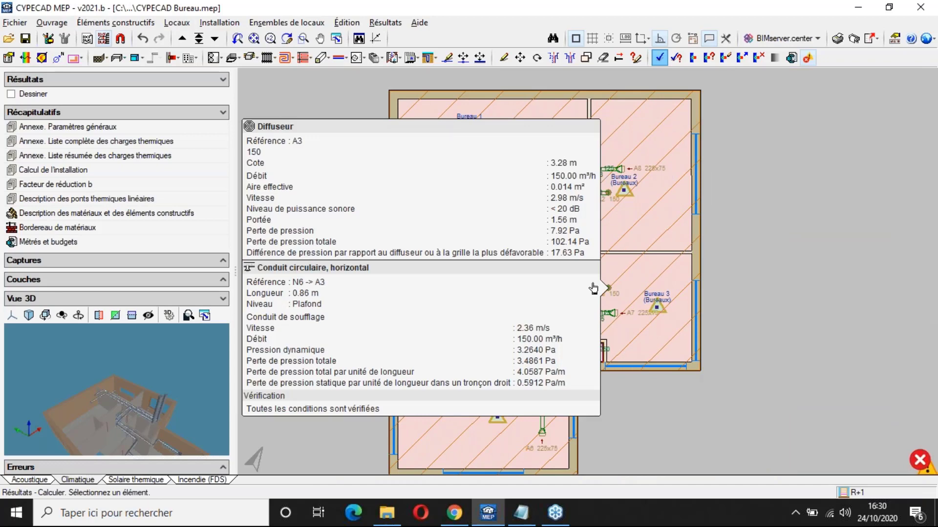
scroll(594, 288, "down", 1)
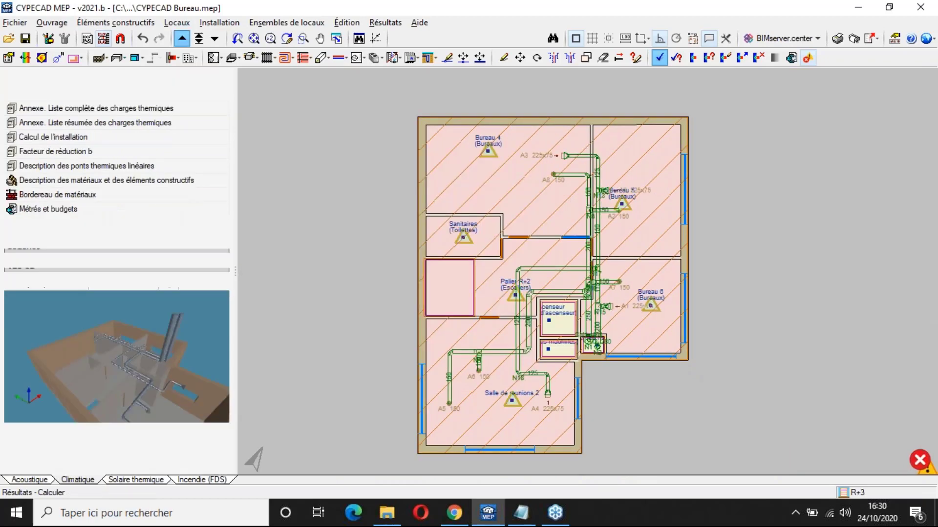
Step: Insert a circulation pump on the 2 x 63 mm heating pipe of heat pump A4 on the roof level, and recalculate the saved project
left_click(181, 38)
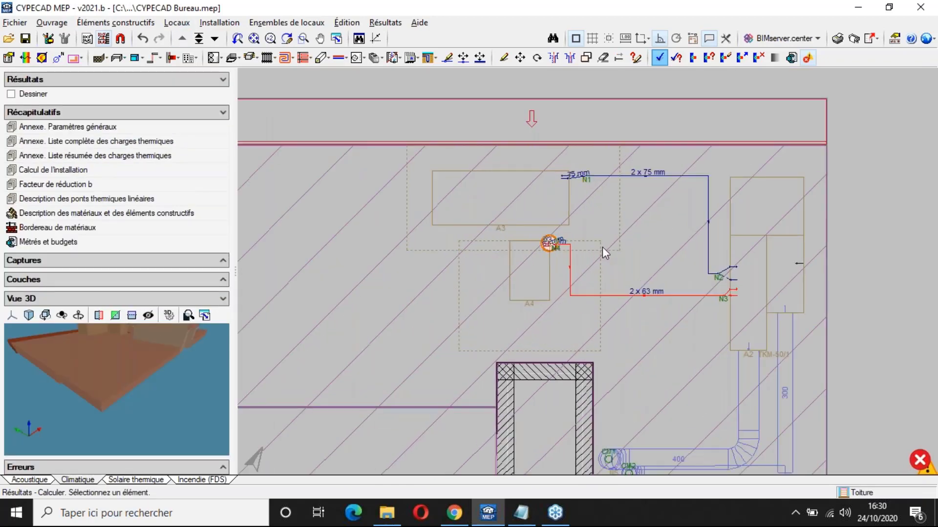
scroll(602, 247, "up", 1)
scroll(575, 251, "up", 1)
scroll(565, 244, "up", 1)
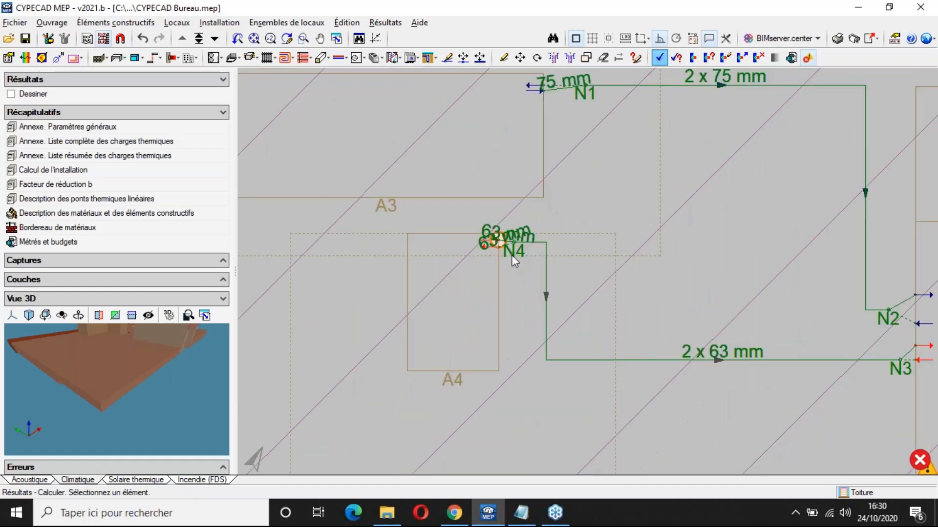
mouse_move(500, 242)
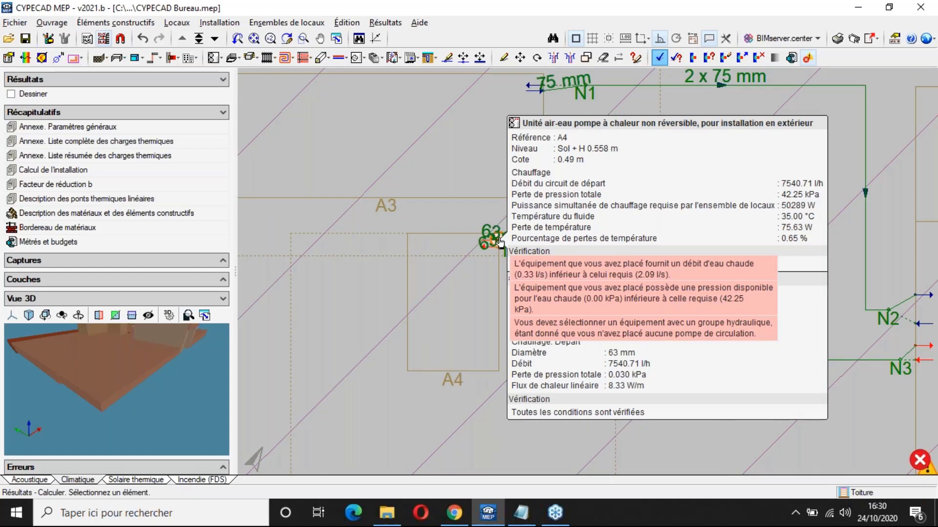
left_click(340, 58)
left_click(397, 92)
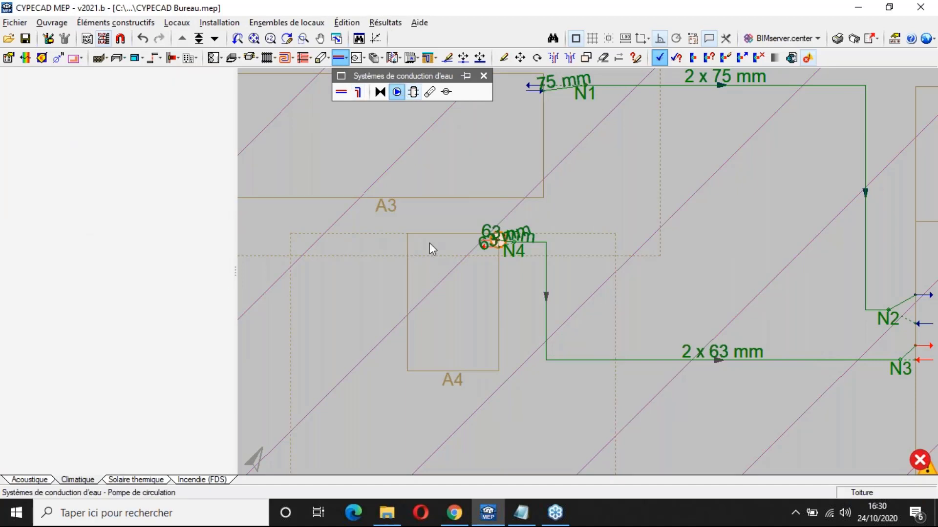
left_click(581, 360)
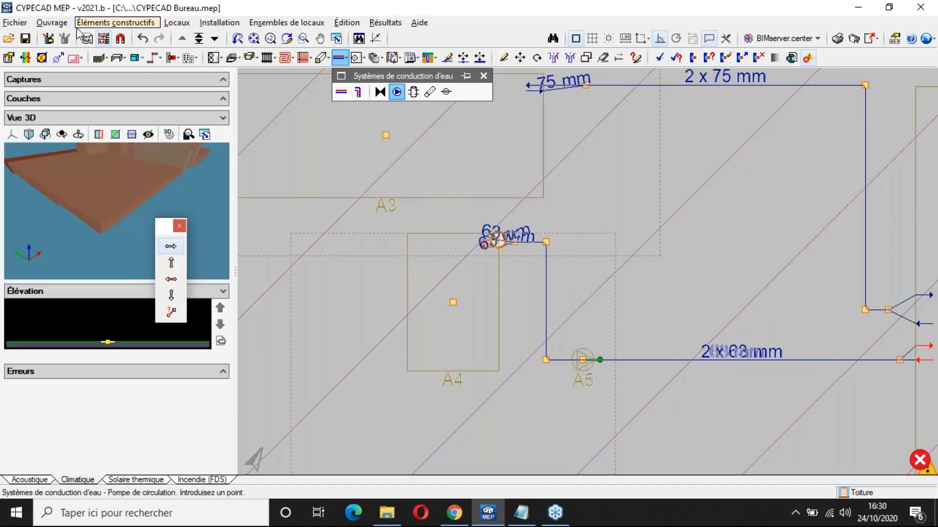
left_click(29, 41)
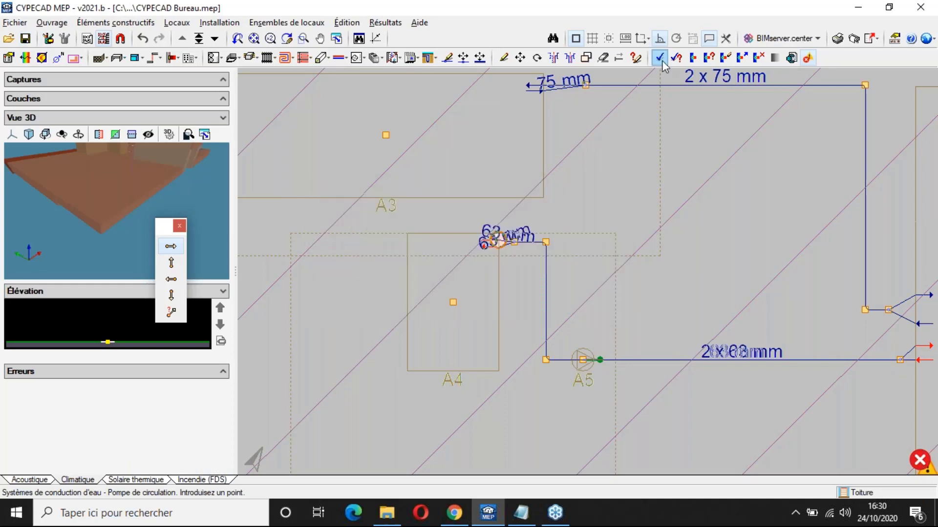
left_click(659, 58)
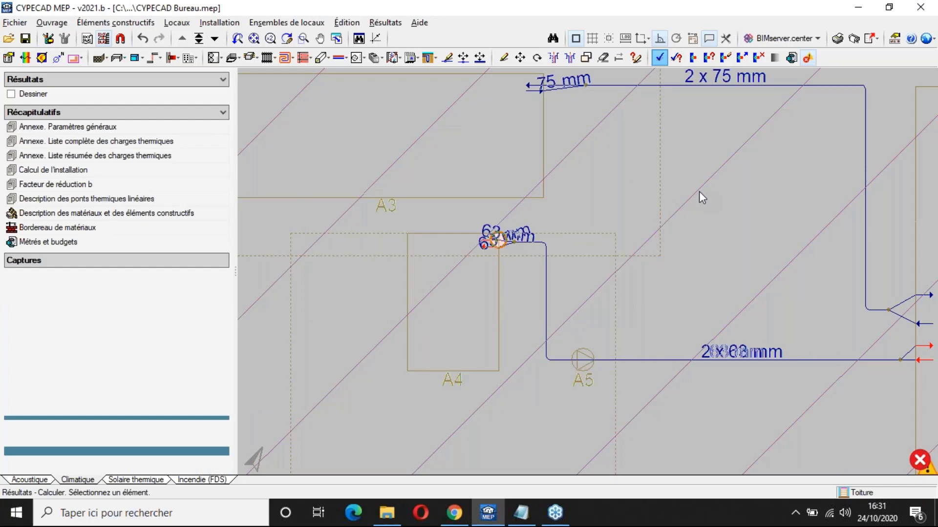
Step: Open circulation pump A5 on the roof level for editing and choose EBARA as its commercial group
scroll(653, 228, "down", 3)
middle_click_drag(685, 242, 635, 250)
left_click(504, 59)
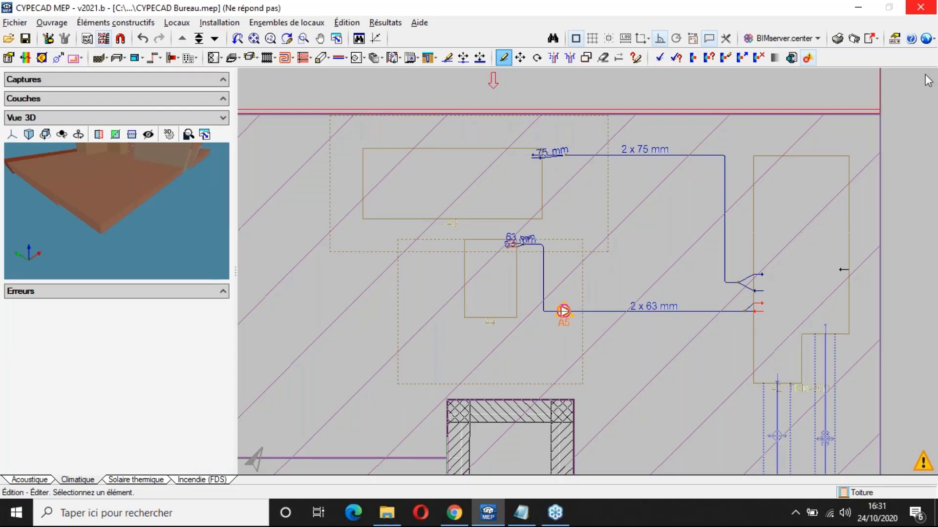
left_click(929, 51)
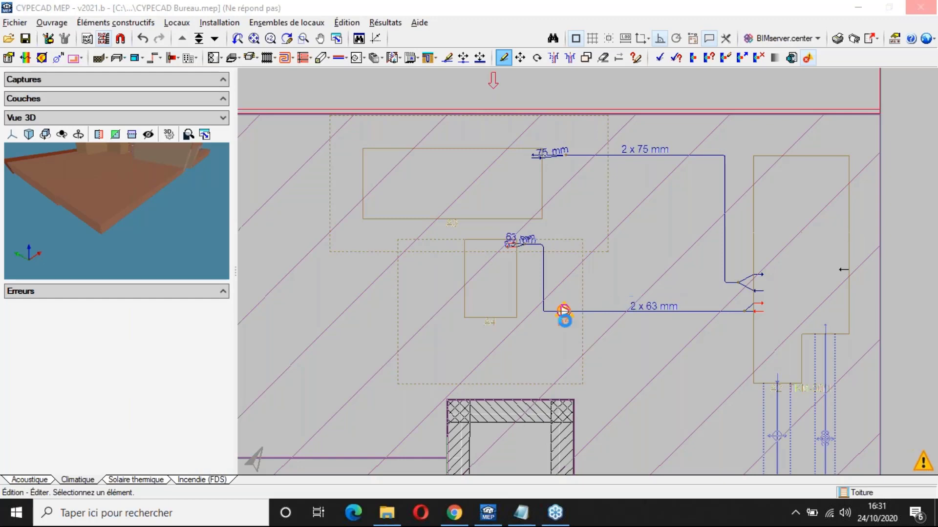
left_click(579, 221)
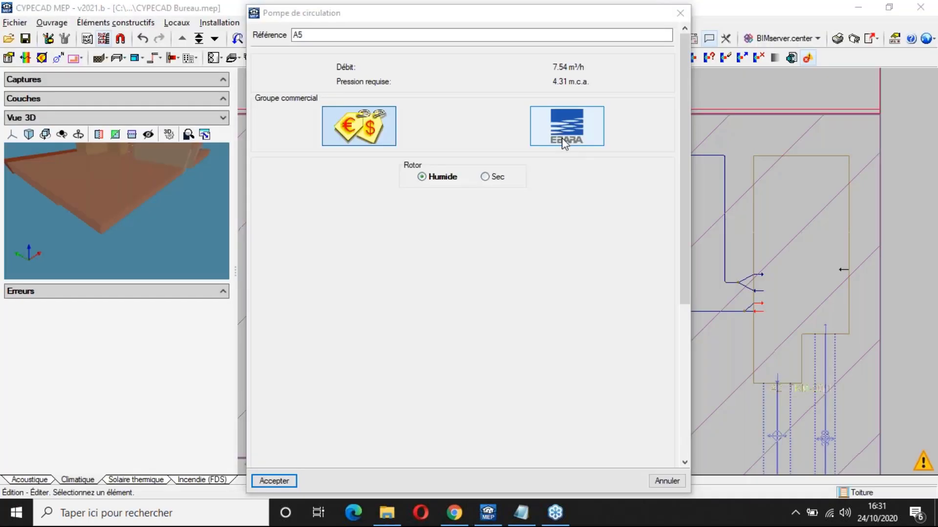
left_click(561, 137)
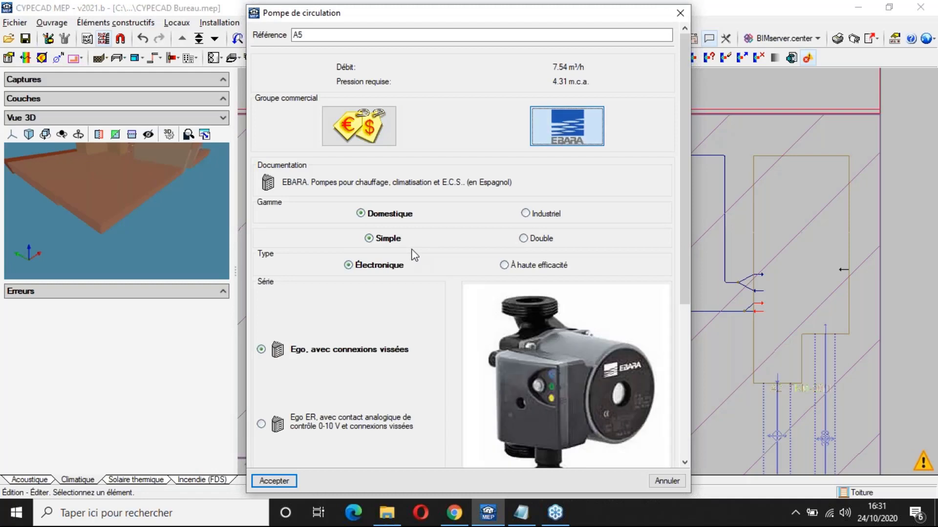
Step: Set pump A5 to Double with the series "Ego T, avec connexions bridées", model Ego T 65 H, and check its characteristic curve
scroll(414, 254, "down", 2)
left_click(524, 173)
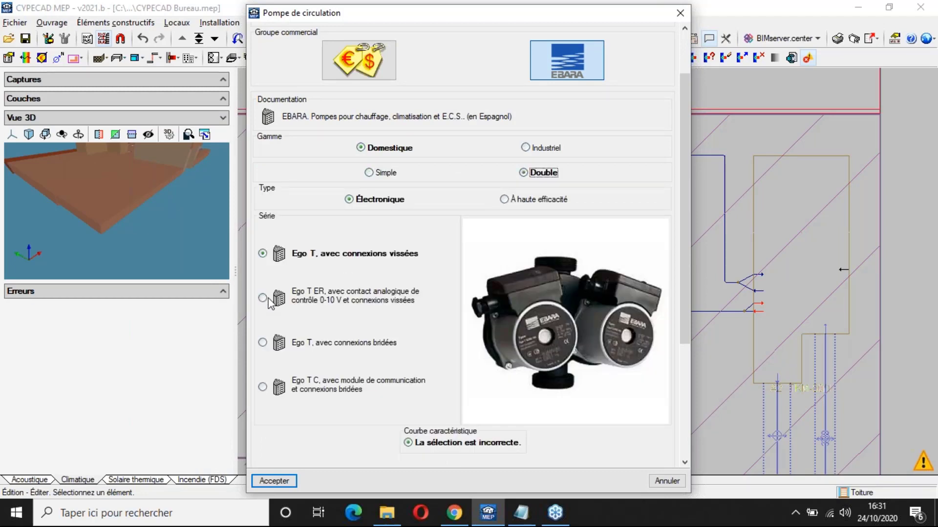
left_click(263, 299)
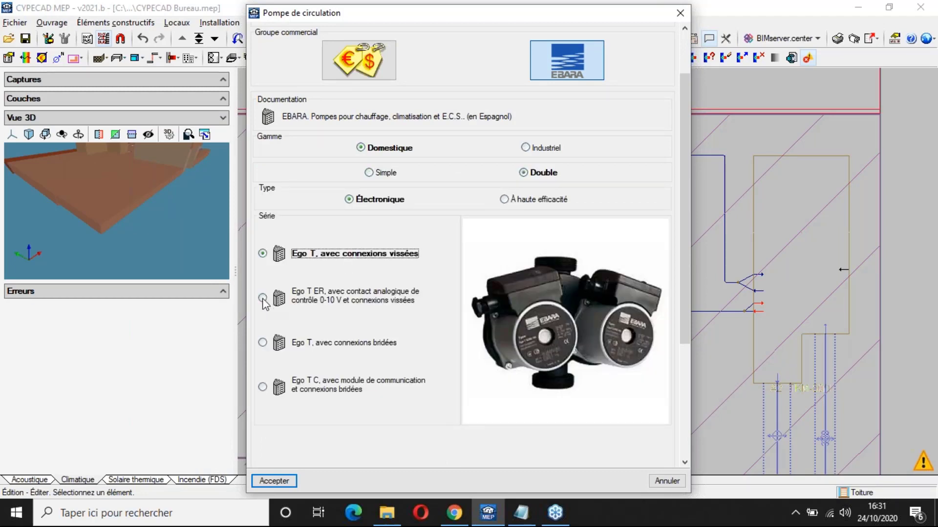
left_click(263, 298)
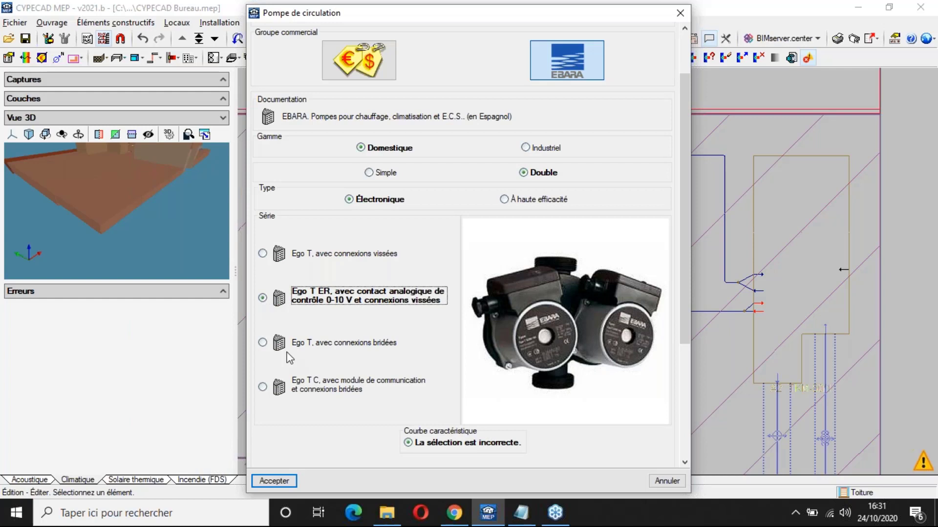
left_click(262, 343)
scroll(431, 366, "down", 2)
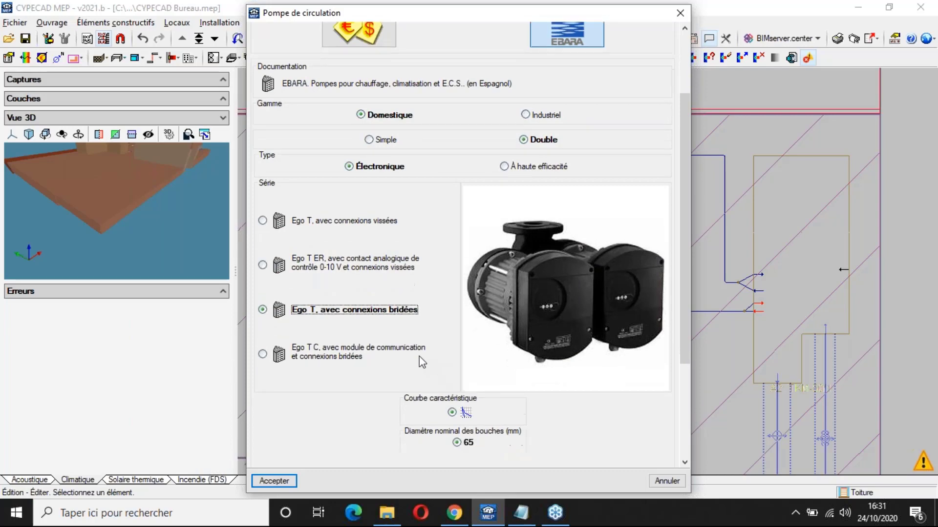
scroll(422, 362, "down", 2)
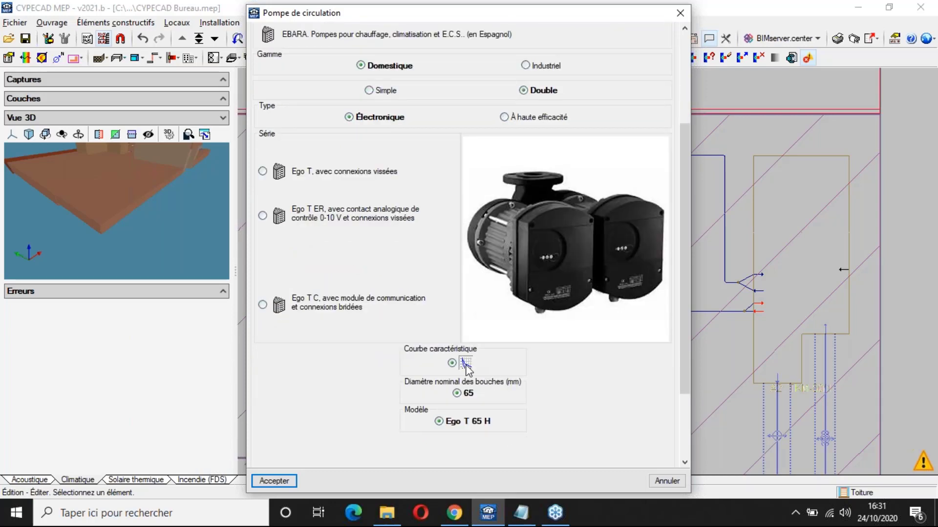
left_click(465, 365)
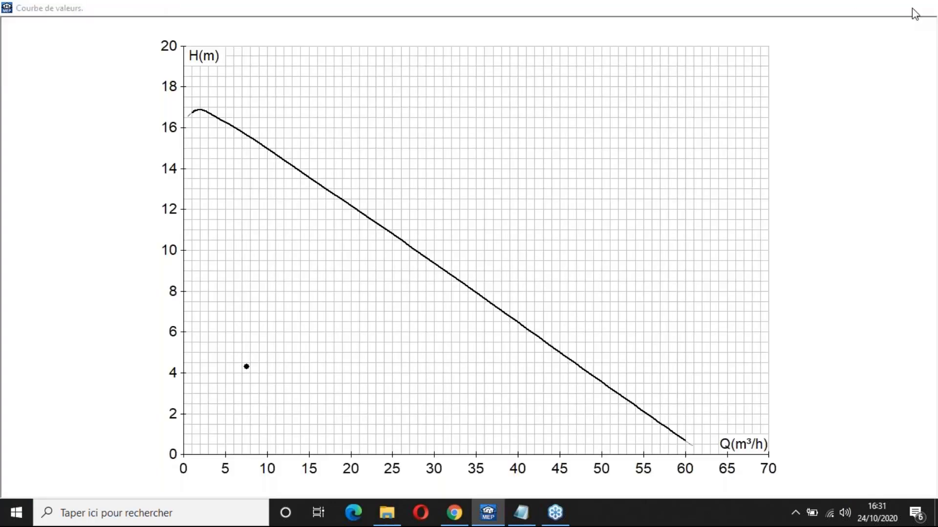
left_click(913, 8)
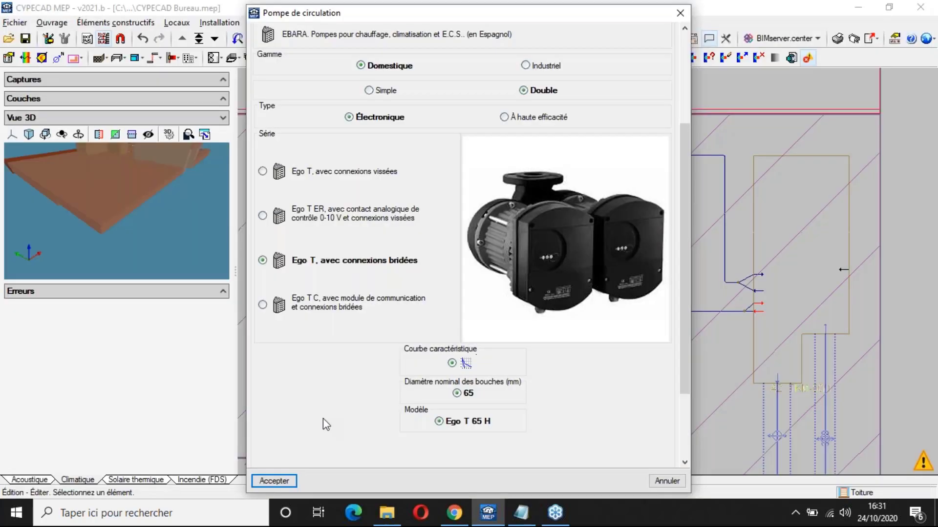
left_click(274, 481)
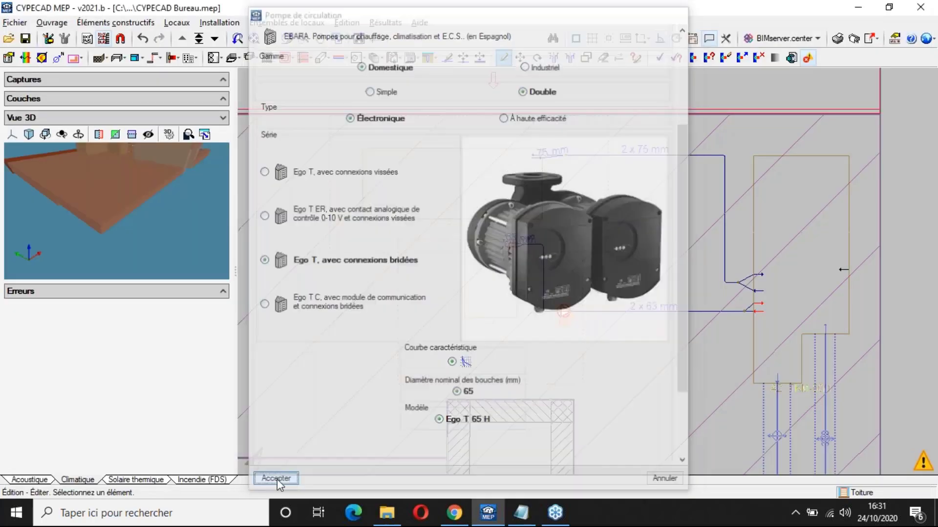
Step: Recalculate the climate installation with the EBARA pump and save the project
left_click(659, 57)
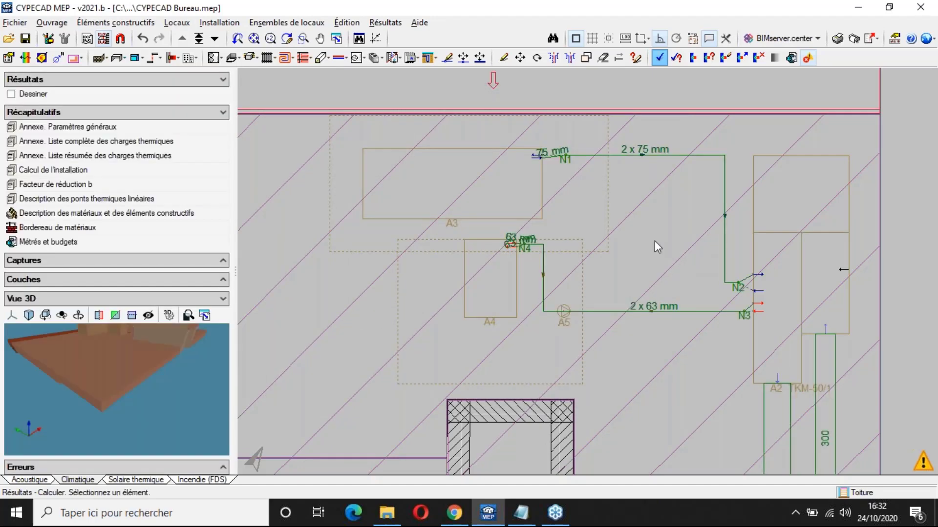
scroll(654, 242, "down", 5)
left_click(26, 39)
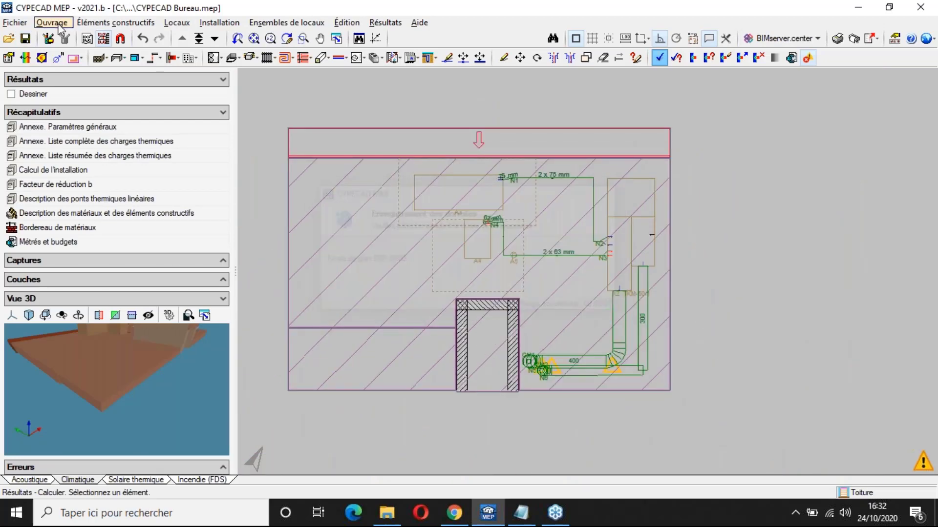
Step: Review the calculation report and velocity checks of the circular supply duct A2 -> N5 on the roof level
mouse_move(618, 322)
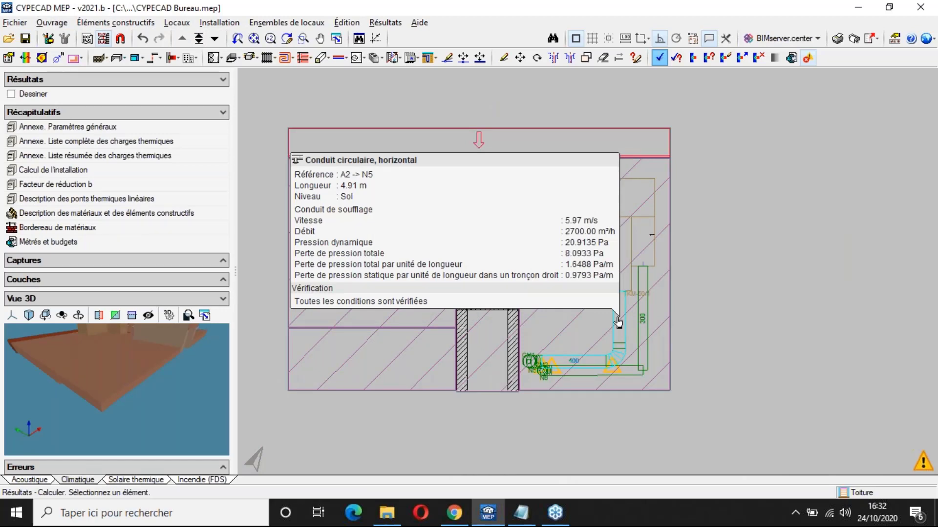
left_click(618, 322)
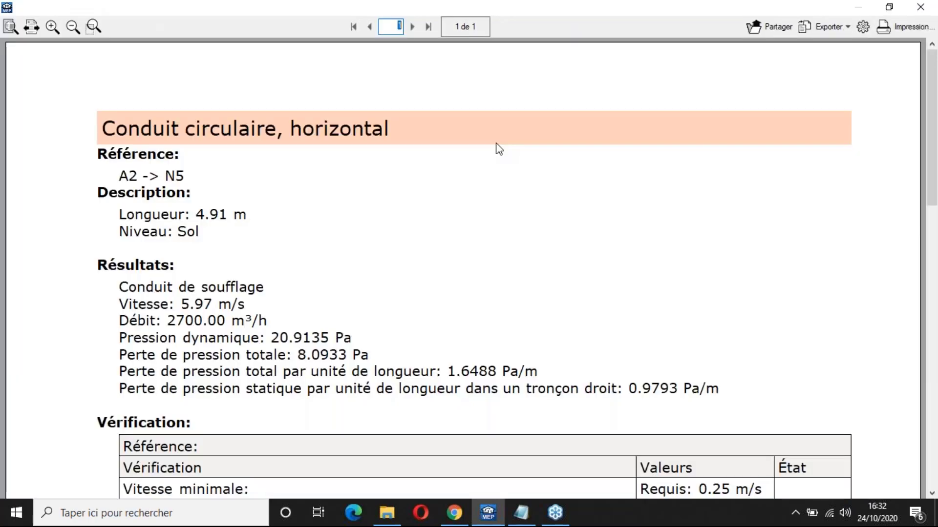
scroll(498, 149, "down", 1)
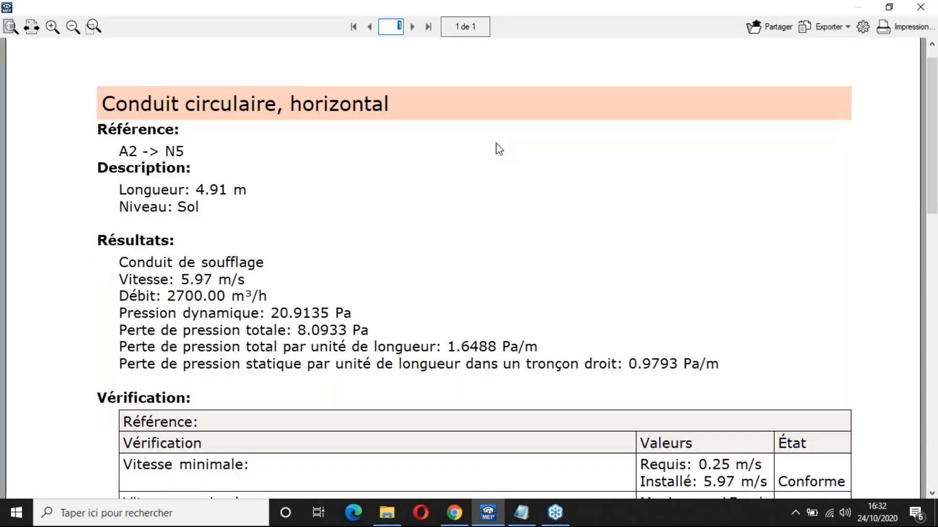
scroll(498, 149, "down", 5)
scroll(459, 214, "up", 1)
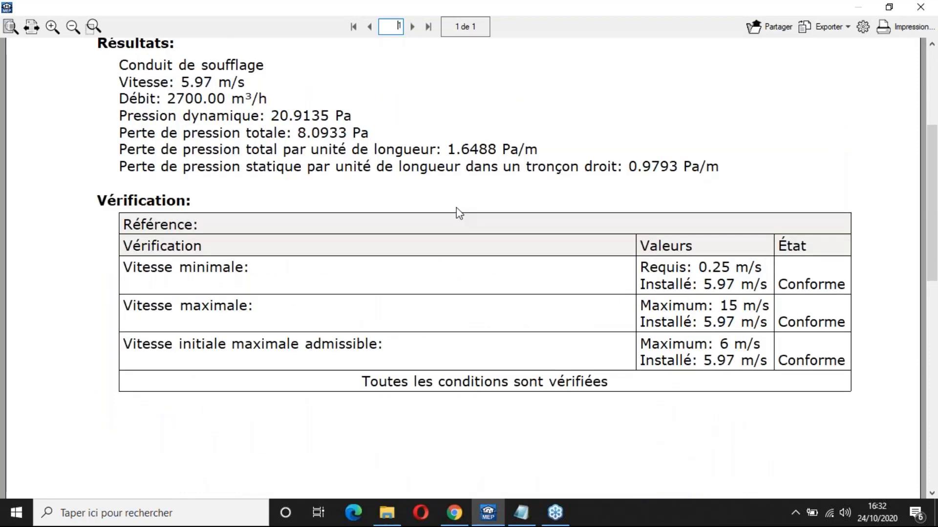
scroll(457, 212, "up", 3)
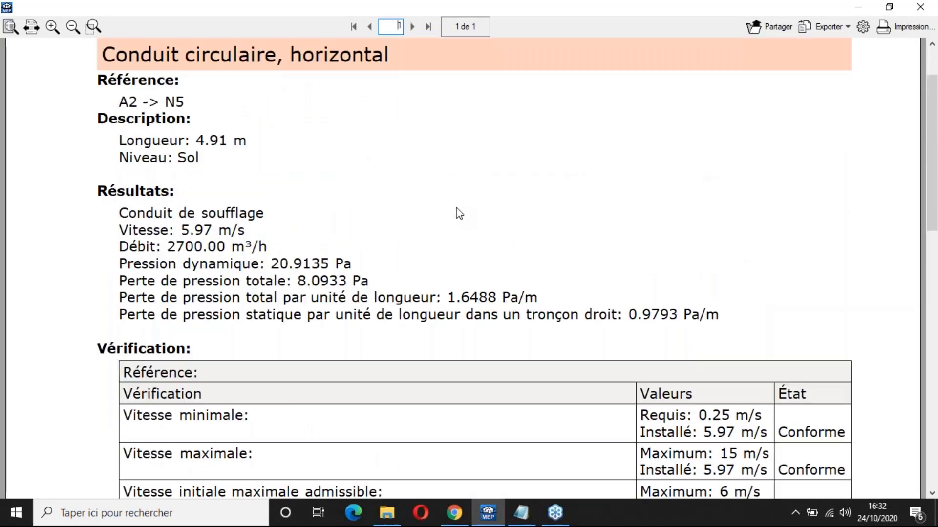
scroll(456, 211, "down", 3)
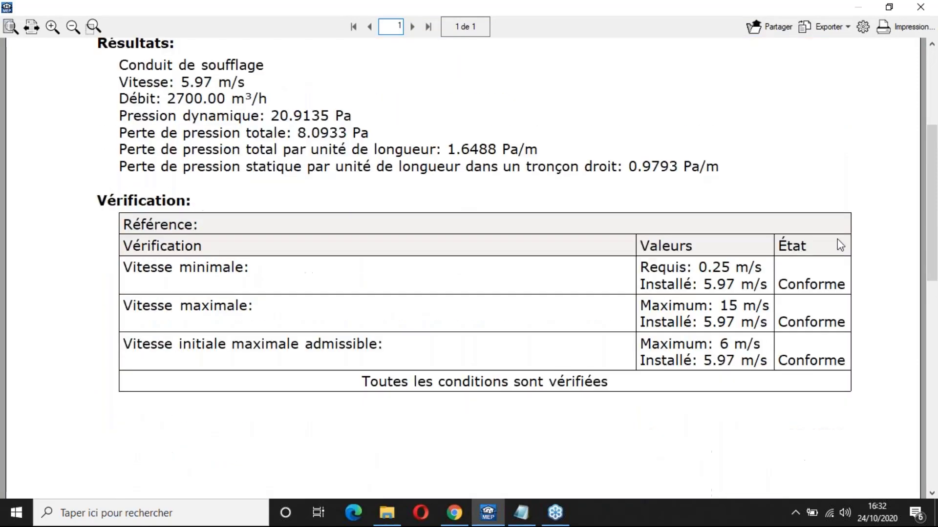
left_click(932, 6)
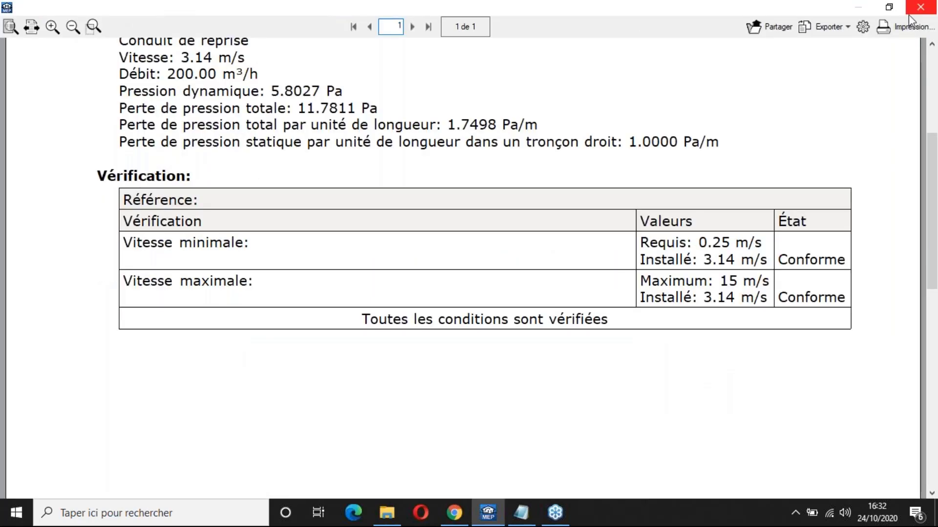
Step: Check the calculation reports of the return ducts on level R+3, including duct N7 -> A4
left_click(910, 12)
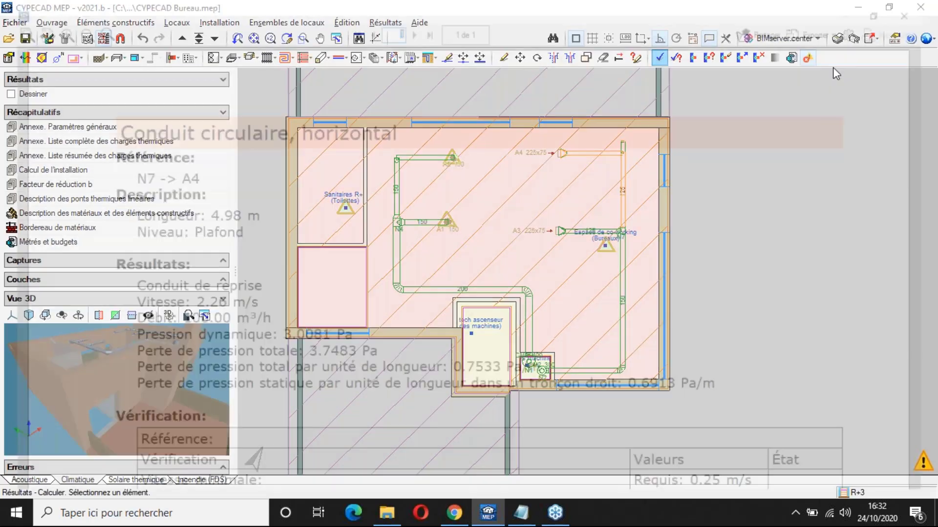
left_click(839, 28)
left_click(825, 71)
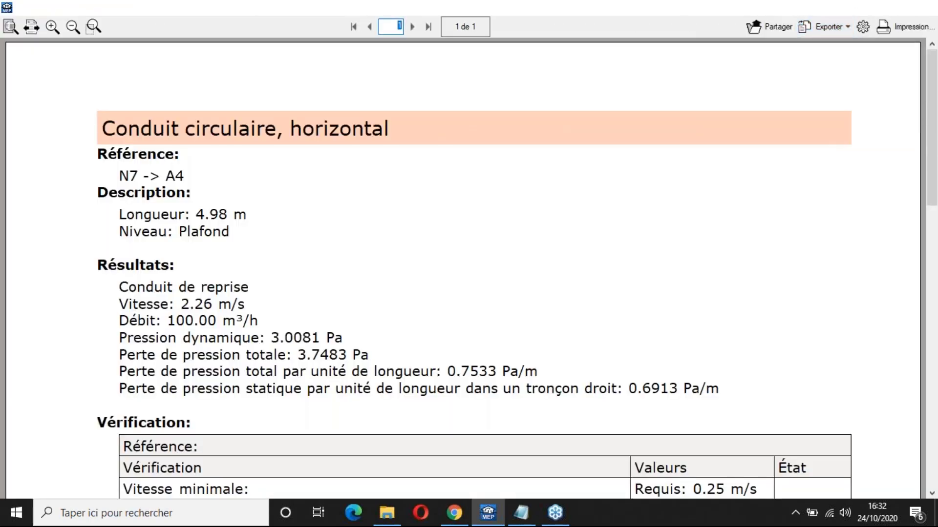
left_click(909, 13)
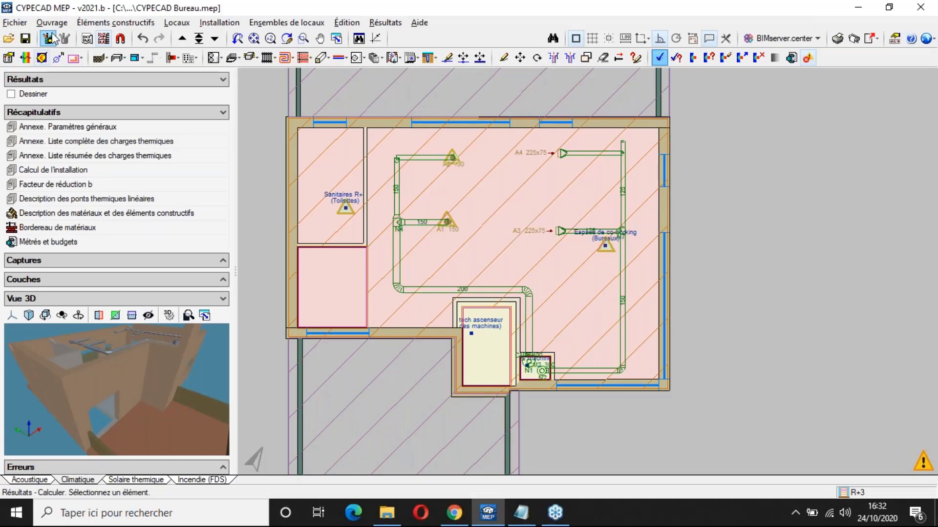
left_click(9, 39)
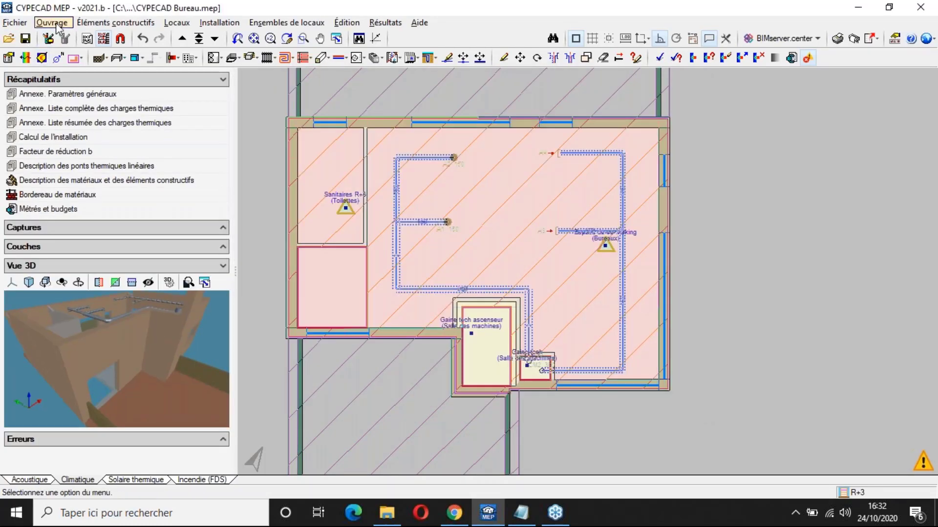
Step: Open the 3D view of the building, hide the BIM model and show the ground
left_click(52, 23)
left_click(77, 286)
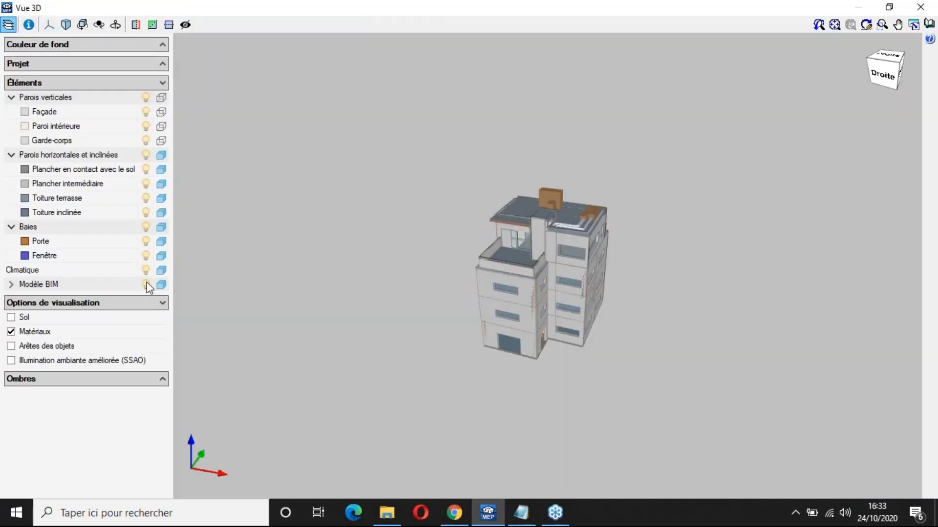
left_click(146, 284)
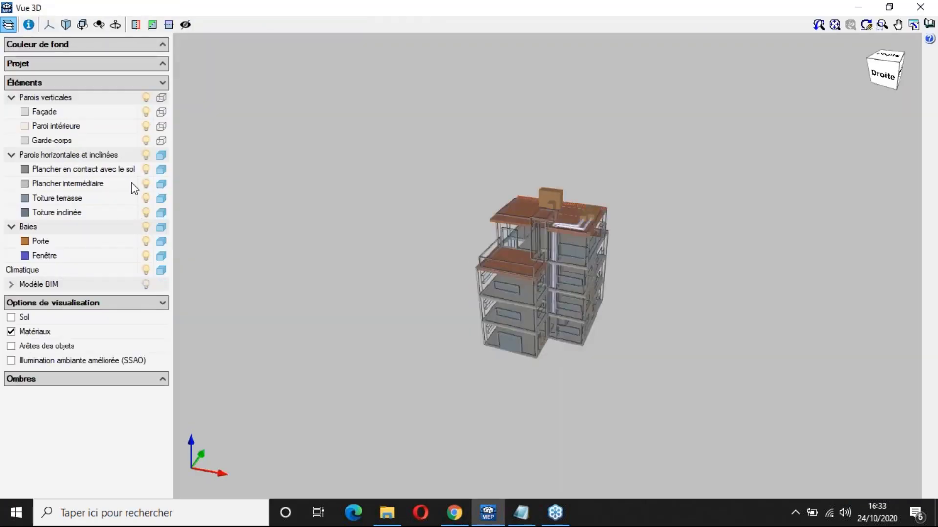
left_click(35, 320)
Step: Examine the rooftop ducts, heating pipes and equipment in the 3D view
left_click_drag(503, 293, 501, 213)
scroll(565, 193, "up", 2)
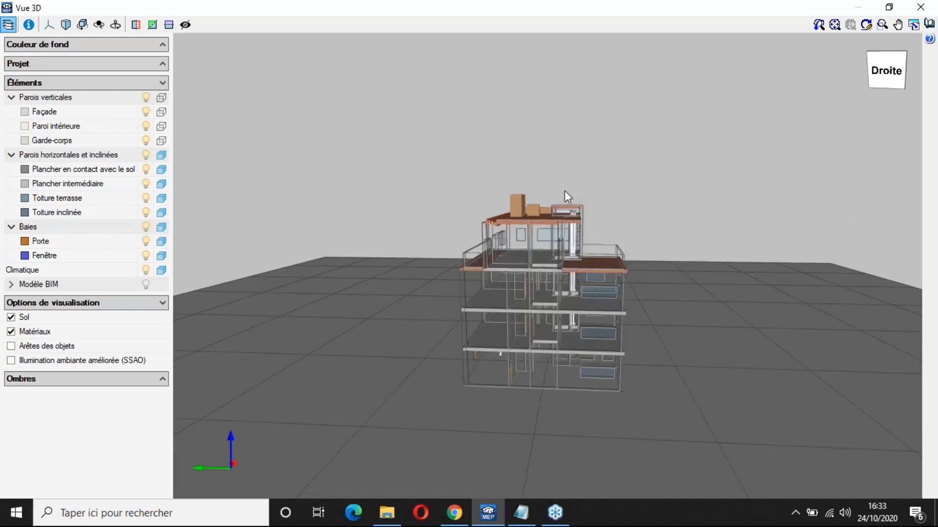
left_click_drag(565, 192, 452, 342)
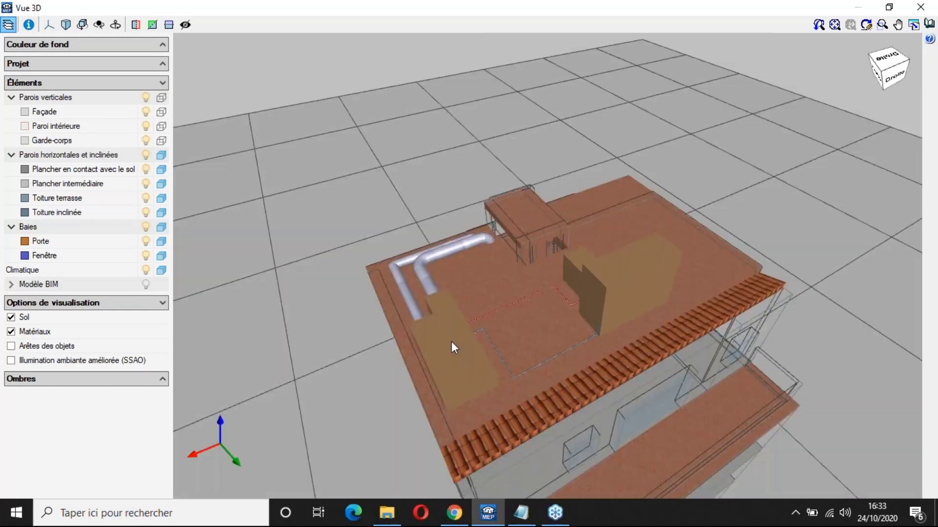
scroll(451, 342, "up", 4)
scroll(465, 365, "down", 4)
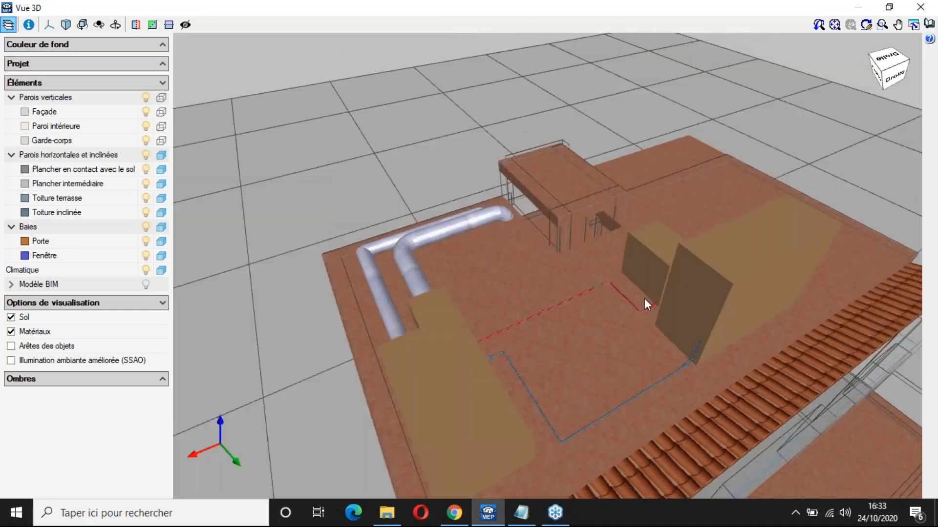
Step: Examine the ceiling duct networks and vertical risers on each floor in 3D, and close the 3D view
left_click_drag(645, 299, 537, 269)
scroll(592, 306, "up", 3)
scroll(592, 306, "up", 2)
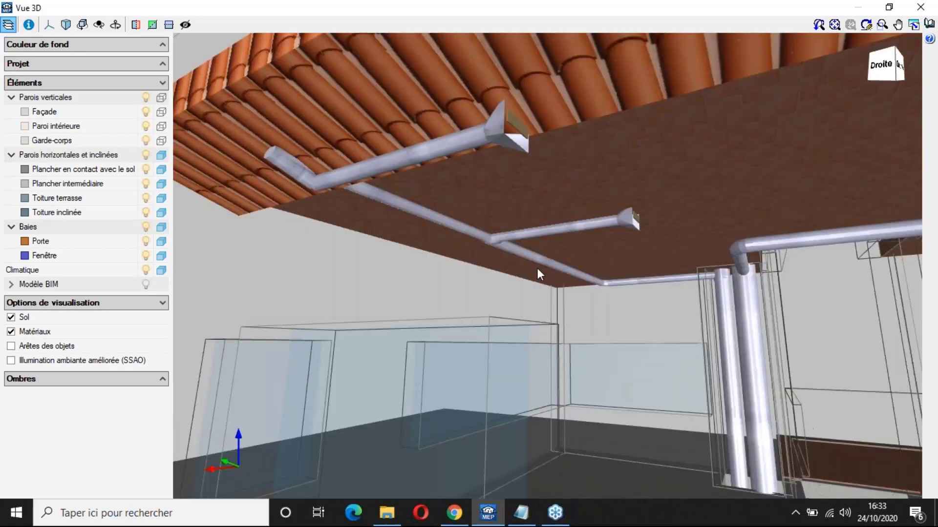
scroll(693, 362, "down", 5)
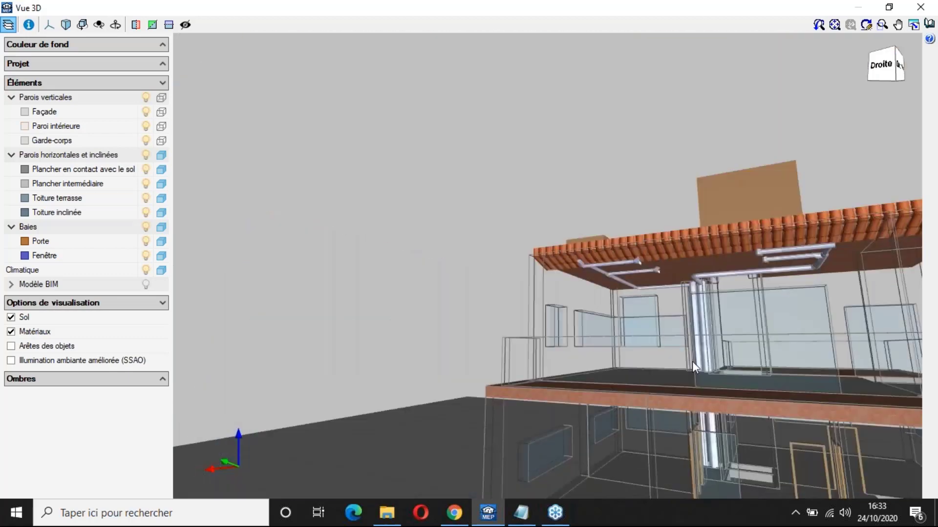
middle_click_drag(693, 364, 669, 227)
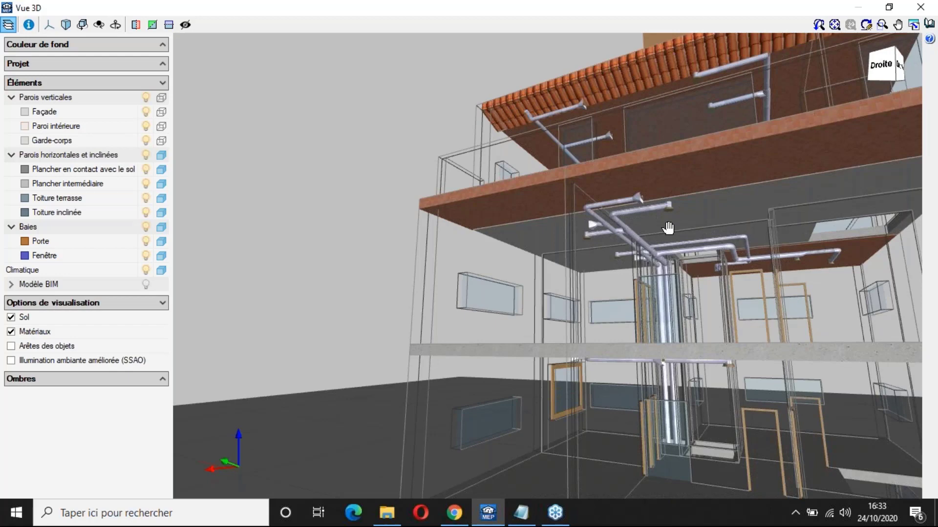
left_click_drag(668, 227, 579, 315)
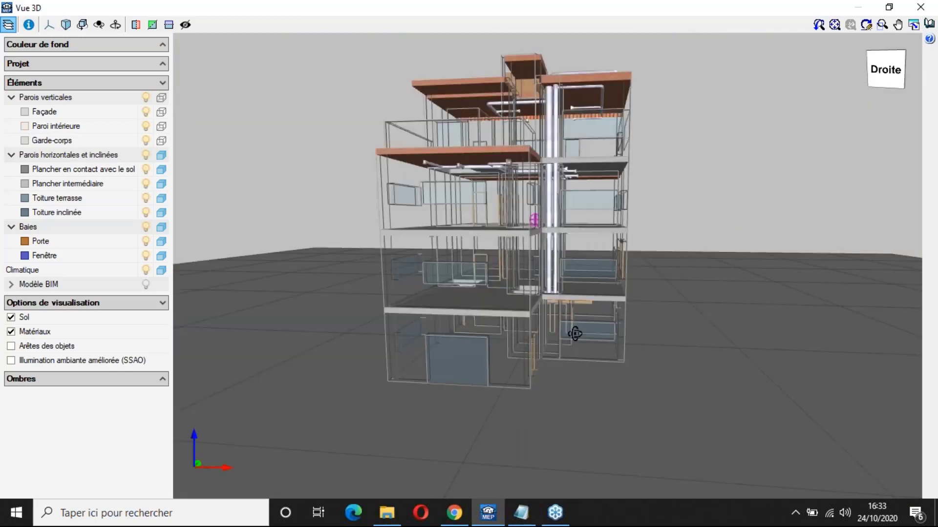
left_click_drag(575, 334, 635, 329)
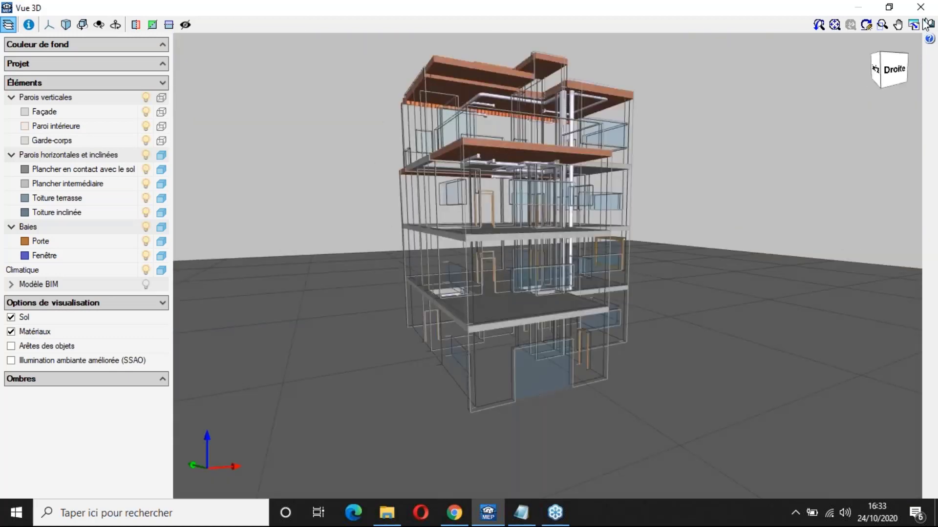
left_click(920, 7)
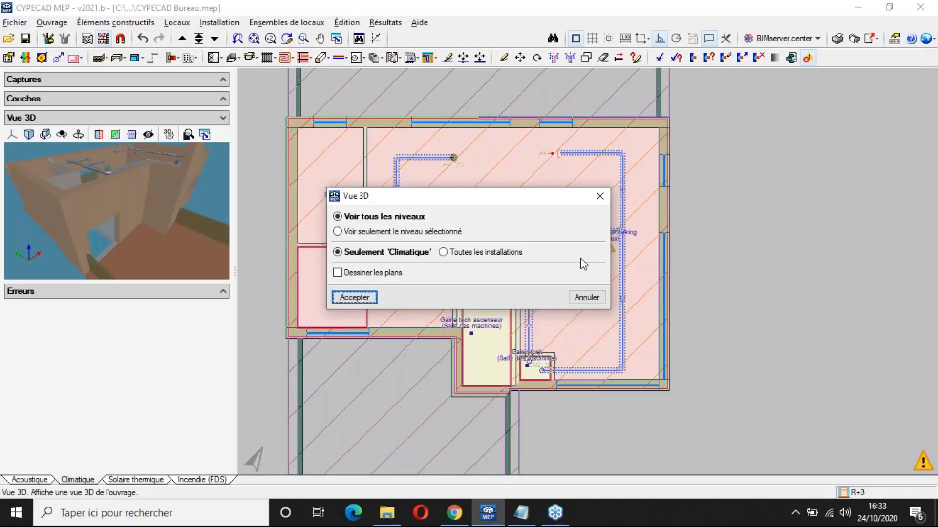
Step: Reopen the 3D view for all levels with only the "Climatique" installation, make the vertical walls solid and enable shadows
key("Return")
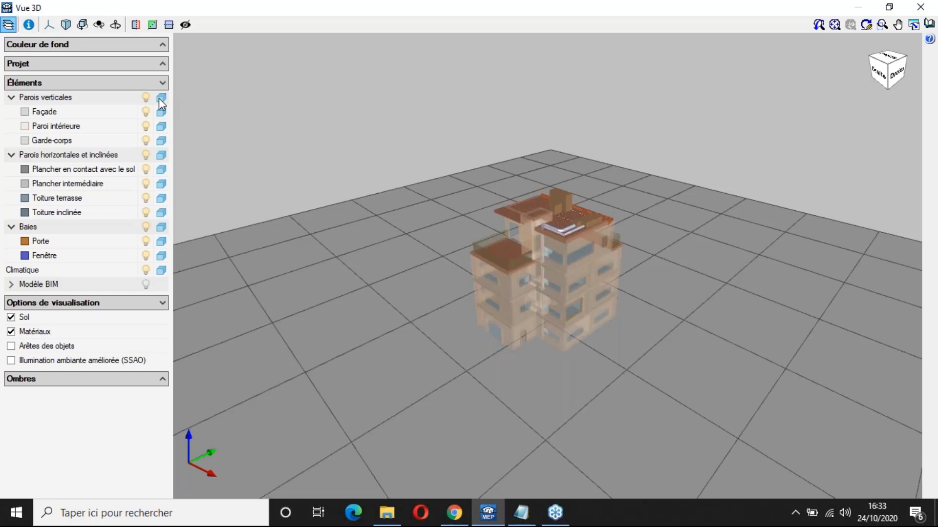
left_click(19, 379)
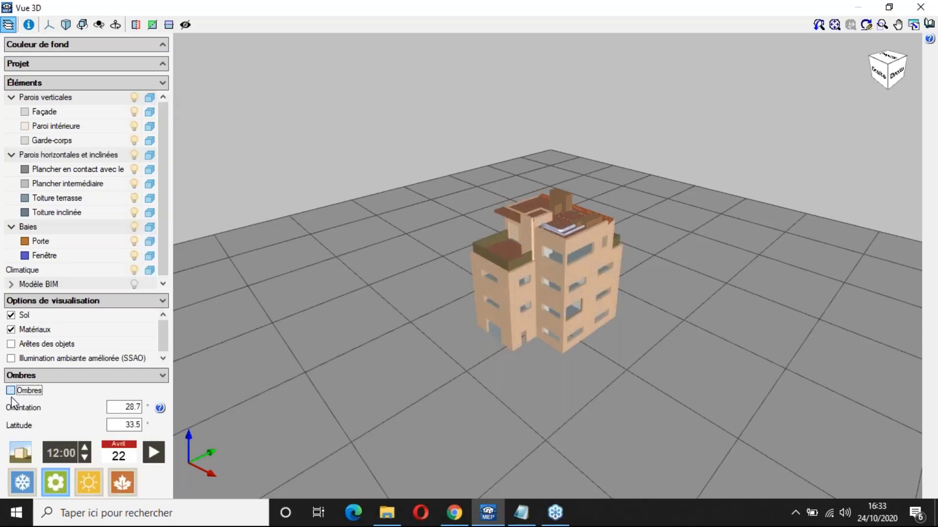
left_click(11, 391)
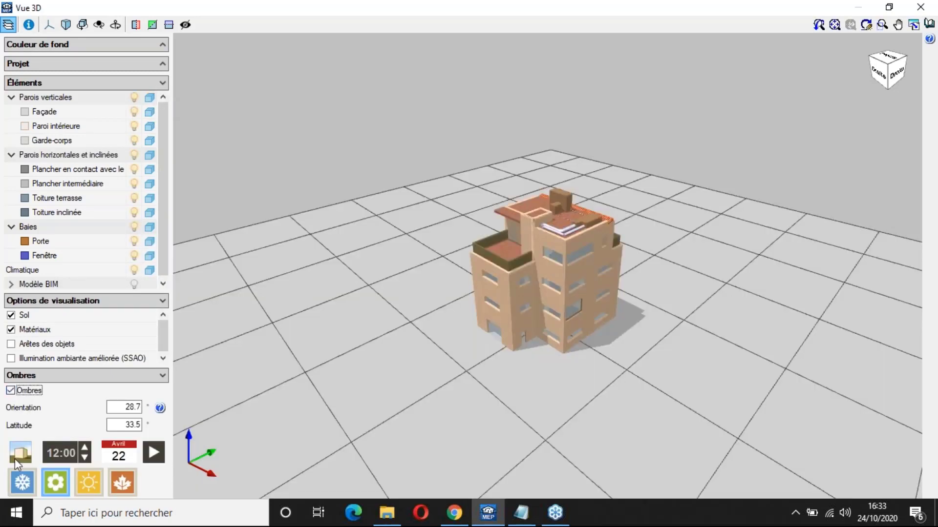
Step: Inspect the shaded roof equipment and façade up close, and display the sun path around the building
scroll(596, 234, "up", 5)
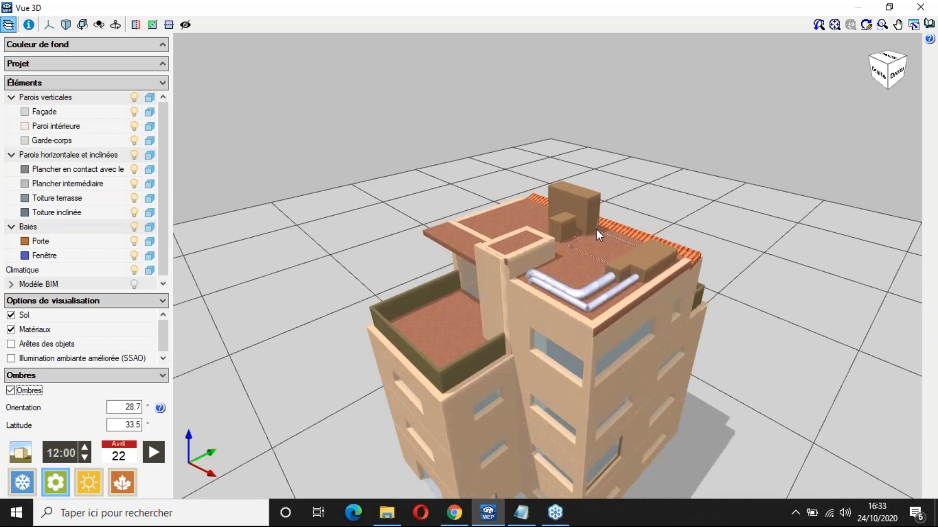
scroll(596, 230, "up", 5)
middle_click_drag(596, 229, 558, 326)
scroll(578, 317, "up", 3)
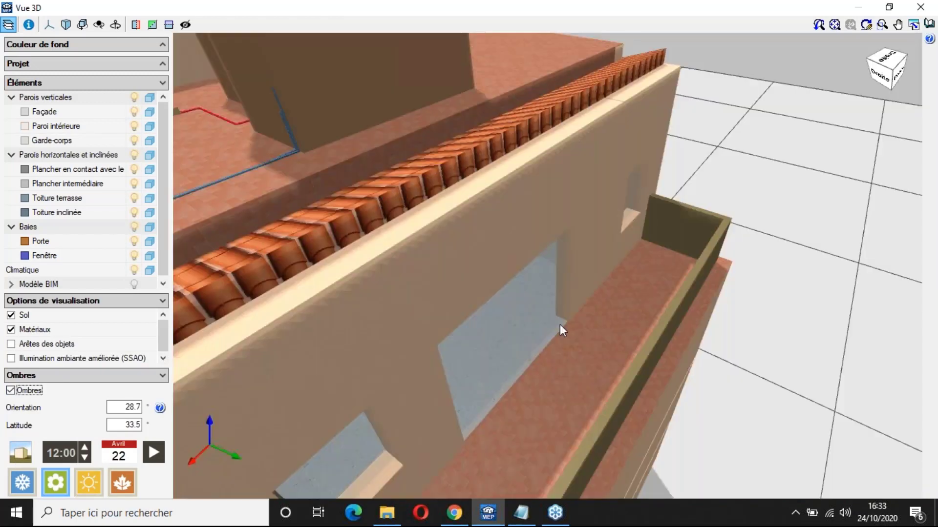
scroll(559, 326, "down", 5)
left_click(22, 460)
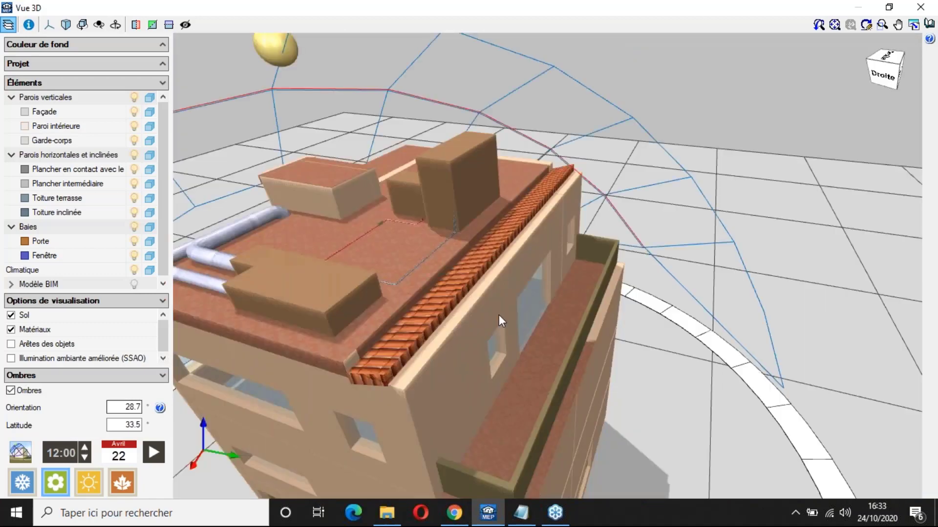
scroll(499, 315, "down", 5)
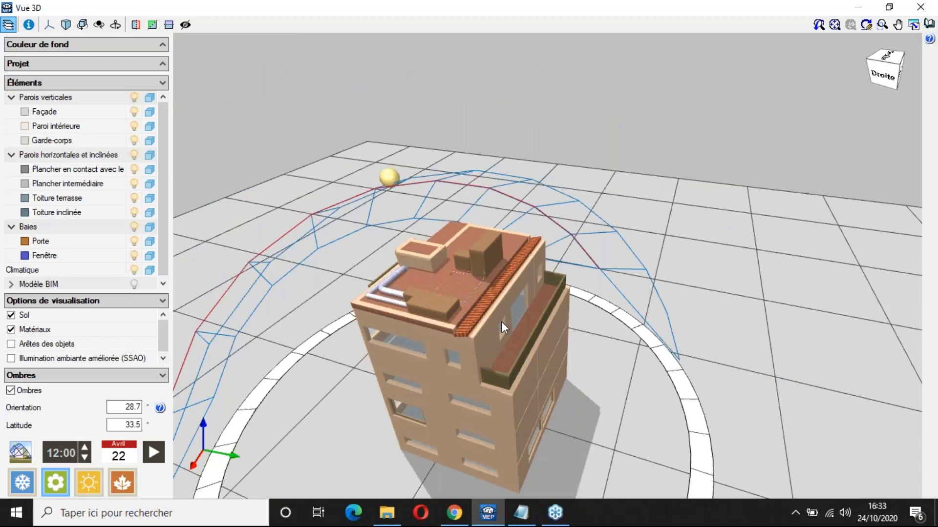
middle_click_drag(501, 322, 571, 356)
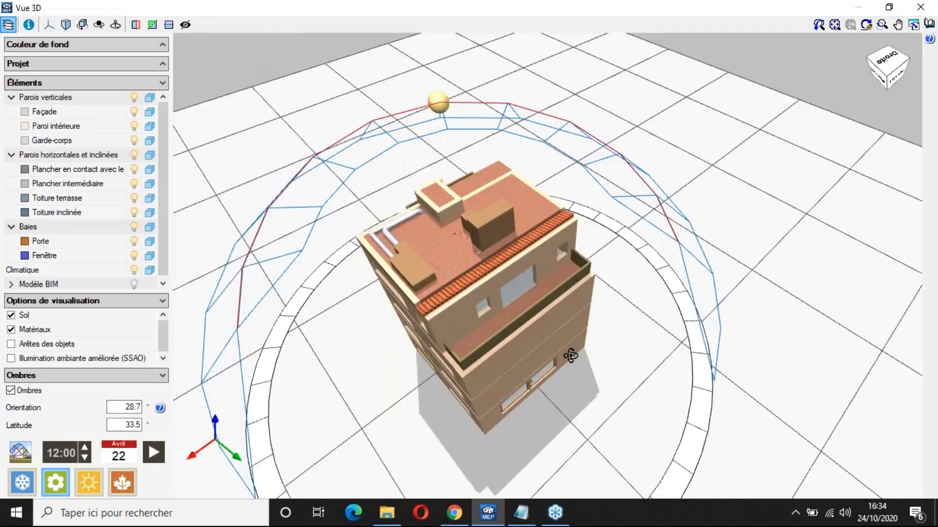
Step: Advance the sun time hour by hour to 17:00 on 22 April and step it back to compare the shadows
left_click(85, 447)
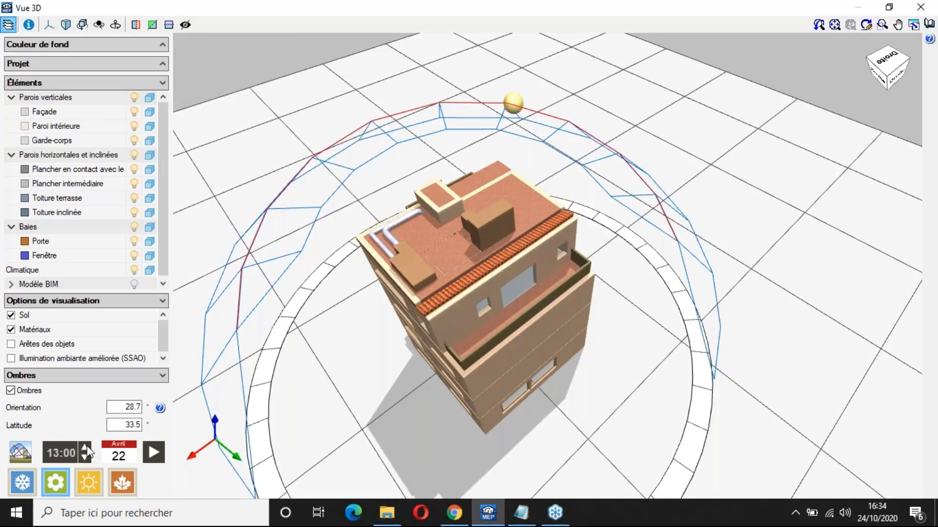
left_click(85, 447)
left_click(86, 448)
left_click(85, 447)
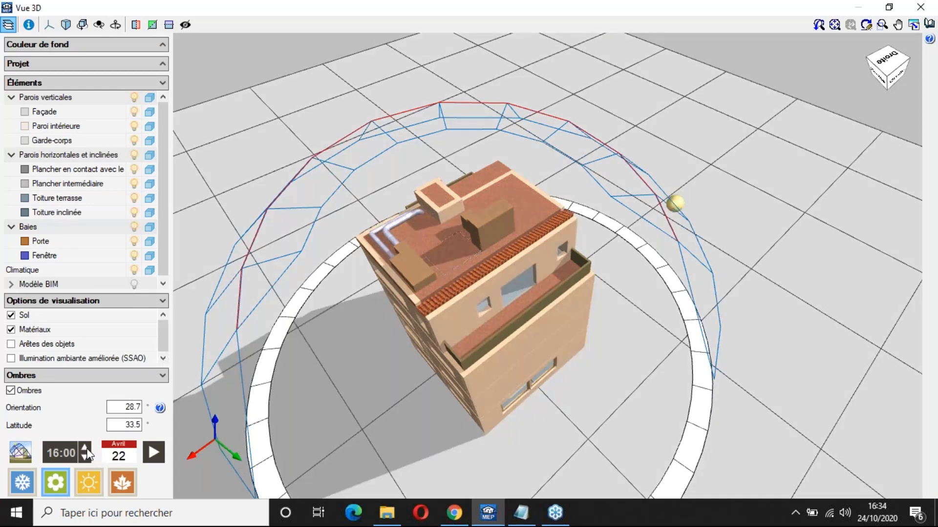
left_click(87, 450)
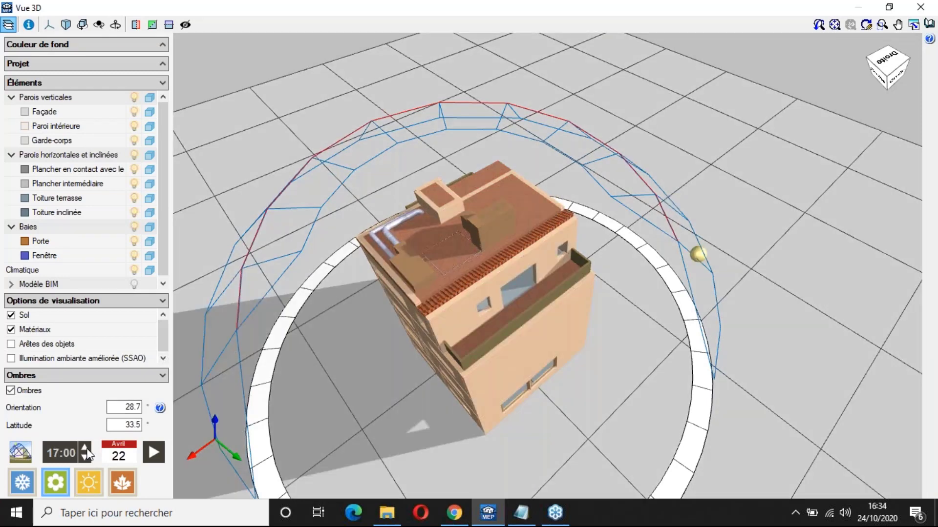
left_click(86, 458)
left_click(86, 458)
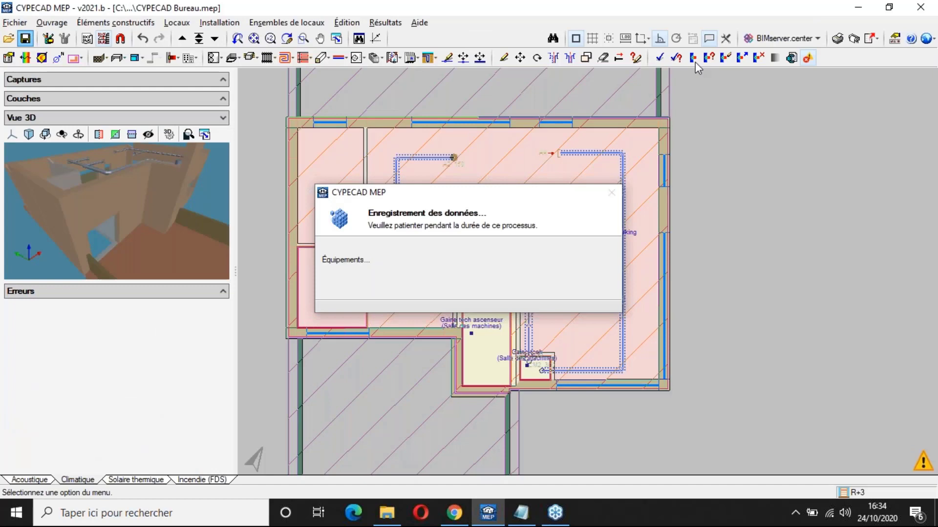
Step: Generate the "Calcul de l'installation" report covering air ducts, diffusers and grilles, and water pipes
left_click(837, 38)
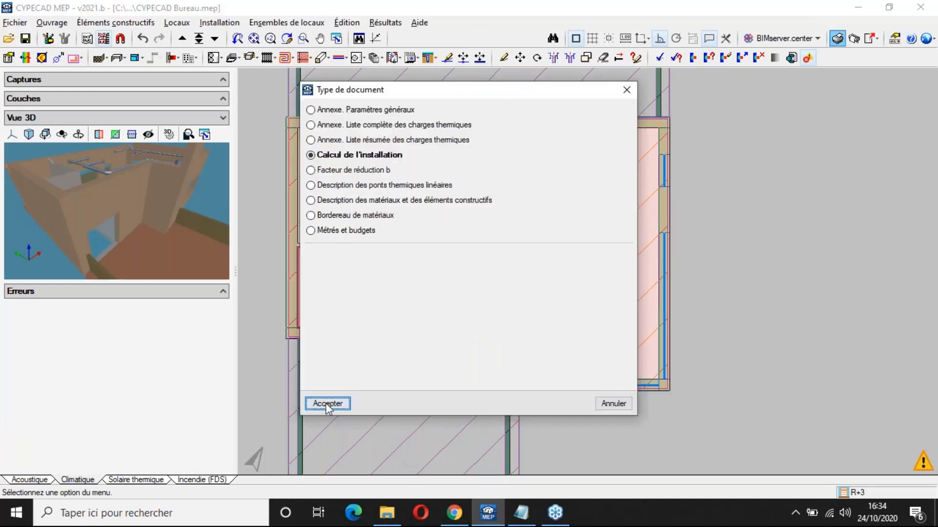
left_click(327, 404)
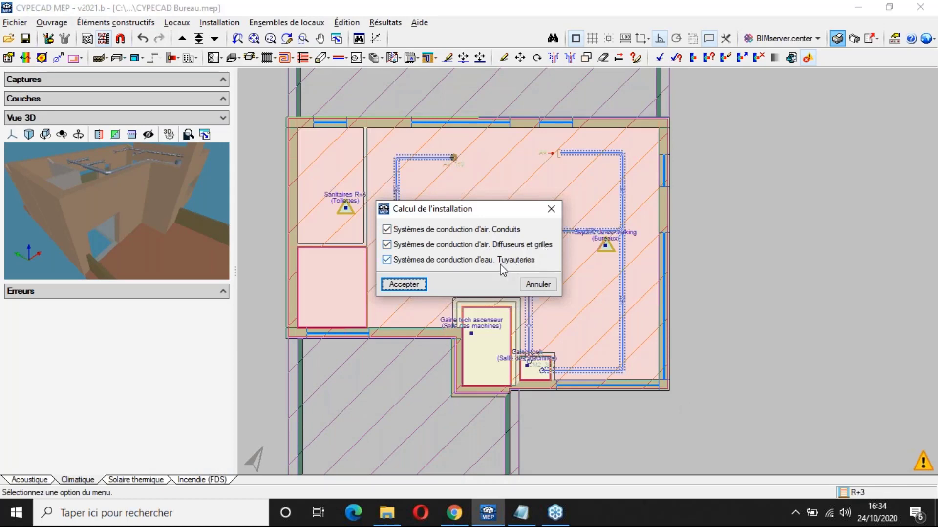
left_click(405, 286)
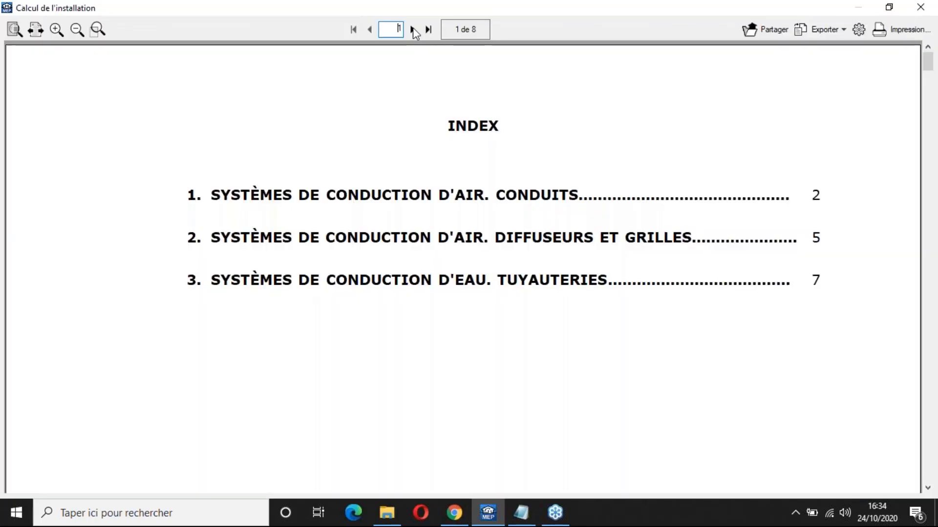
Step: Examine the report's air duct table, checking flow, velocity, diameter, length and pressure loss for the duct sections on each floor
left_click(413, 31)
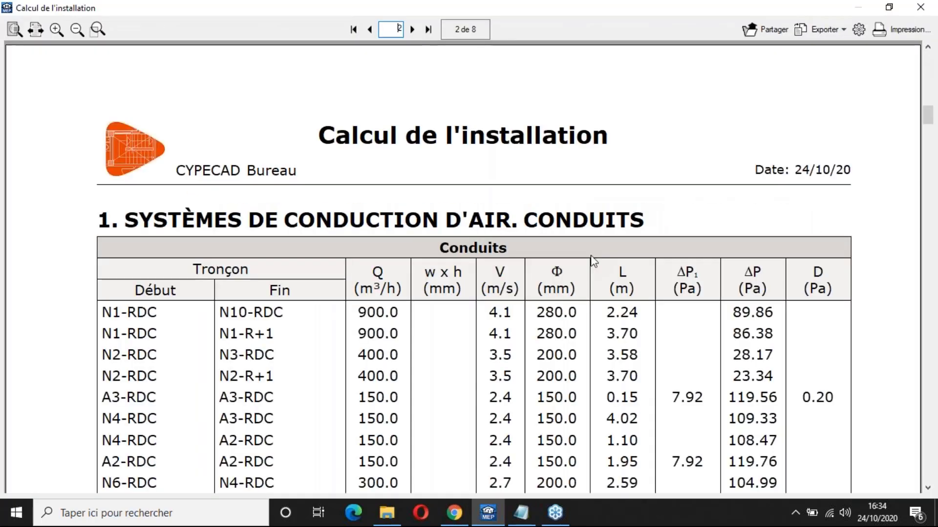
scroll(441, 260, "down", 2)
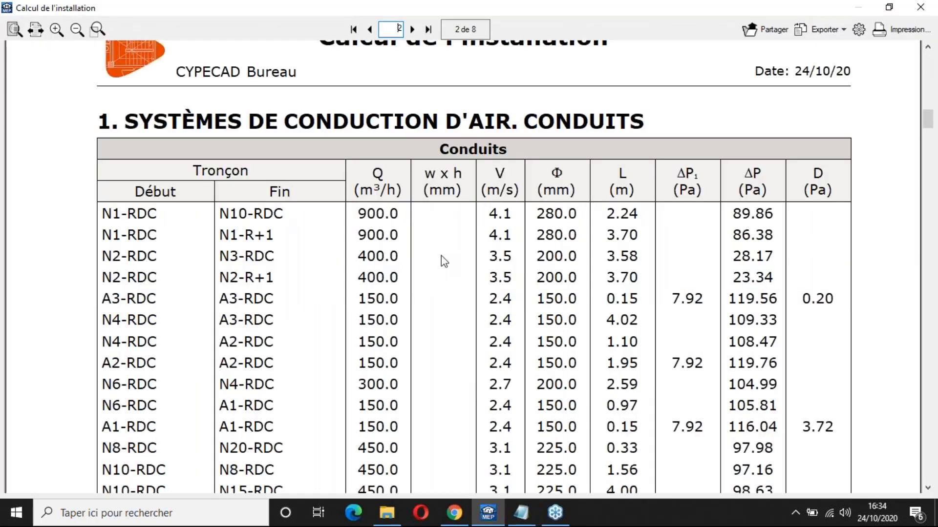
scroll(441, 256, "down", 1)
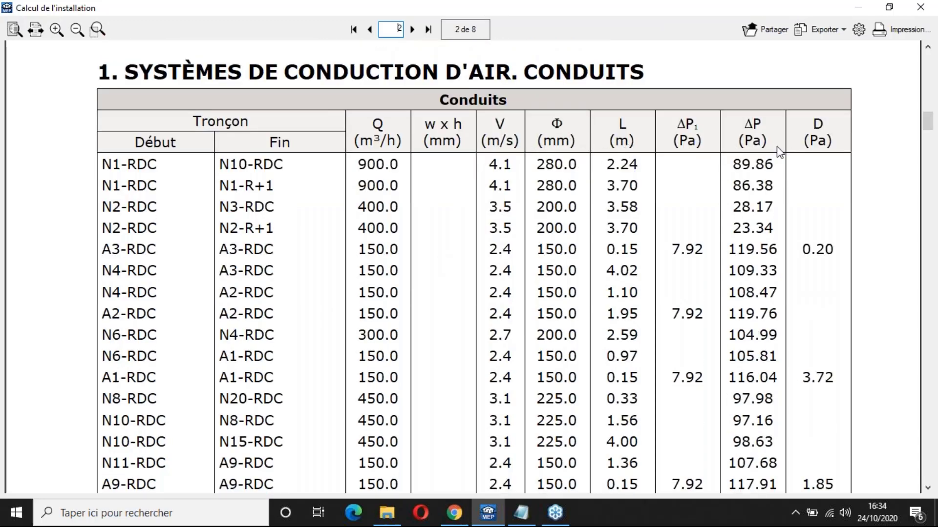
scroll(778, 156, "down", 1)
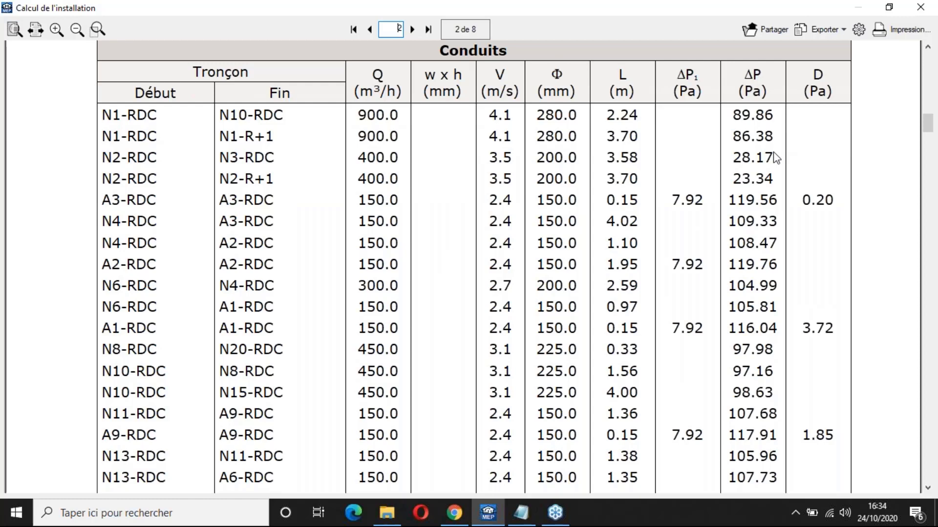
scroll(779, 174, "down", 8)
scroll(781, 177, "down", 10)
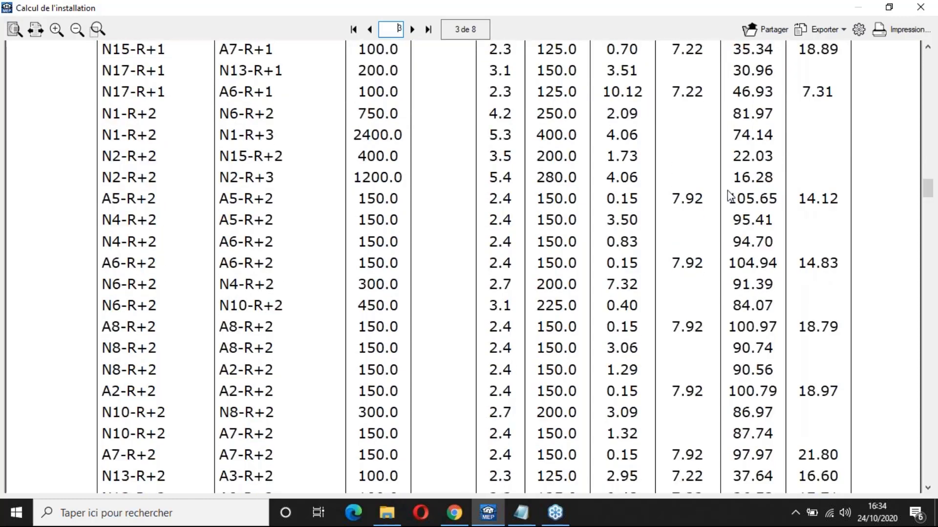
scroll(730, 197, "down", 15)
scroll(720, 175, "down", 5)
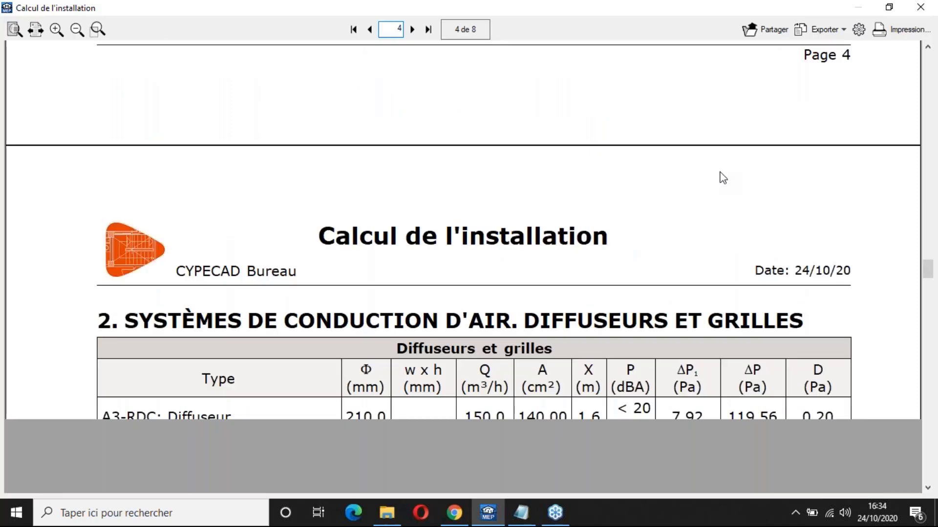
Step: Examine the diffusers and return grilles table, checking flow, effective area, sound power and pressure loss on each floor
scroll(722, 178, "down", 1)
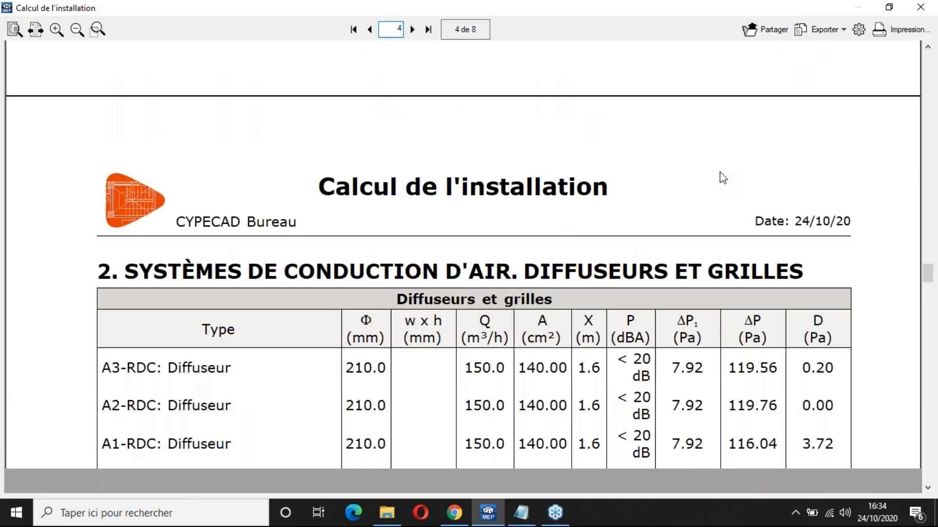
scroll(619, 181, "down", 3)
scroll(619, 177, "down", 1)
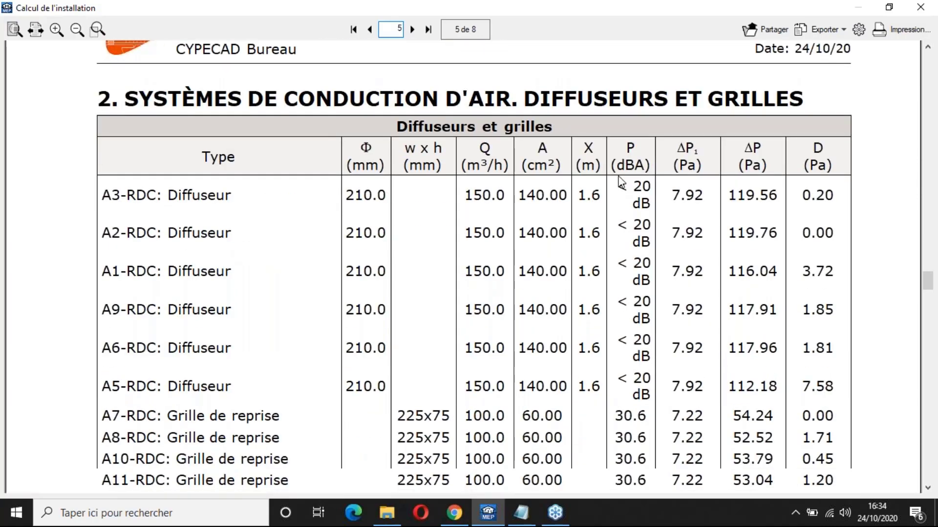
scroll(618, 178, "down", 6)
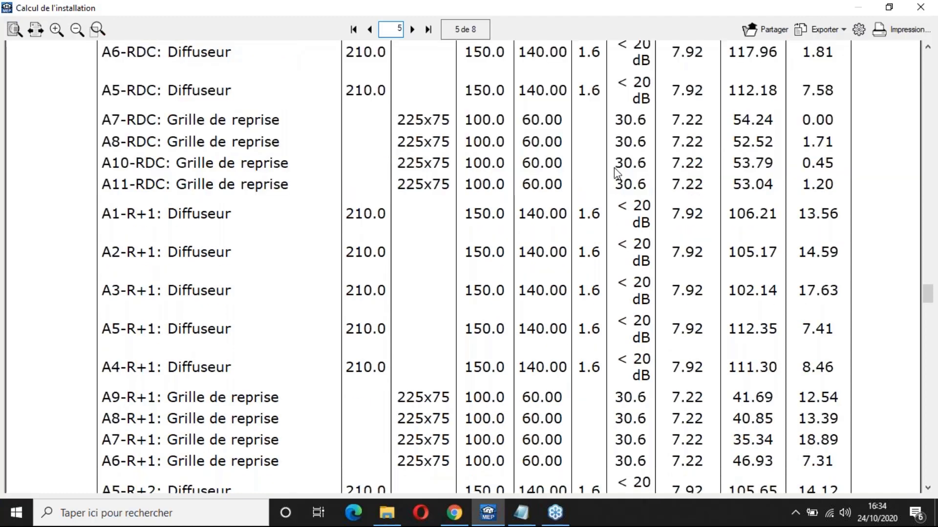
scroll(616, 171, "down", 5)
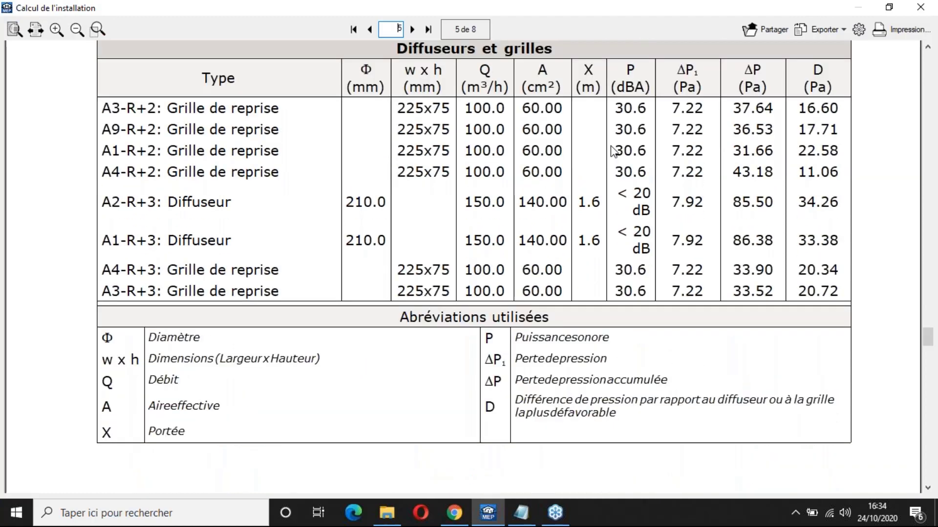
Step: Examine the cooling and heating water pipe tables for the roof, and close the installation calculation report
scroll(611, 146, "down", 10)
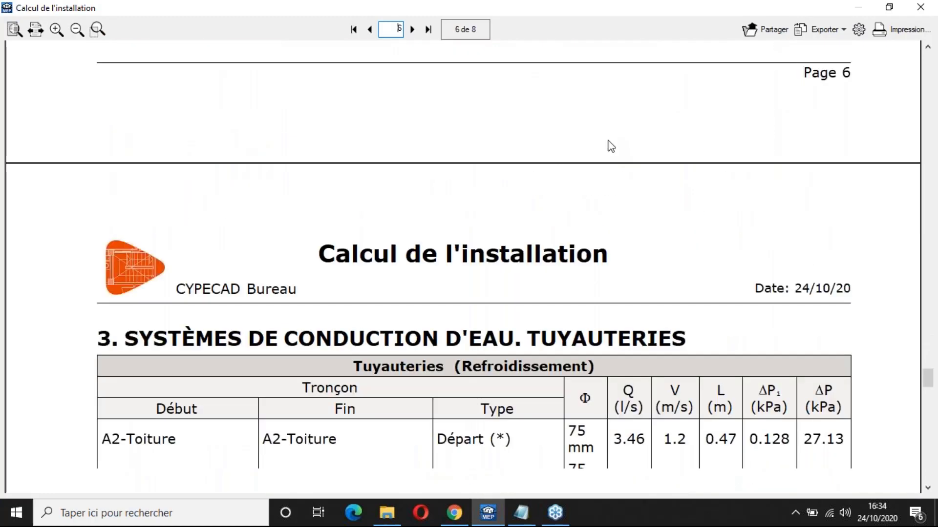
scroll(610, 146, "down", 5)
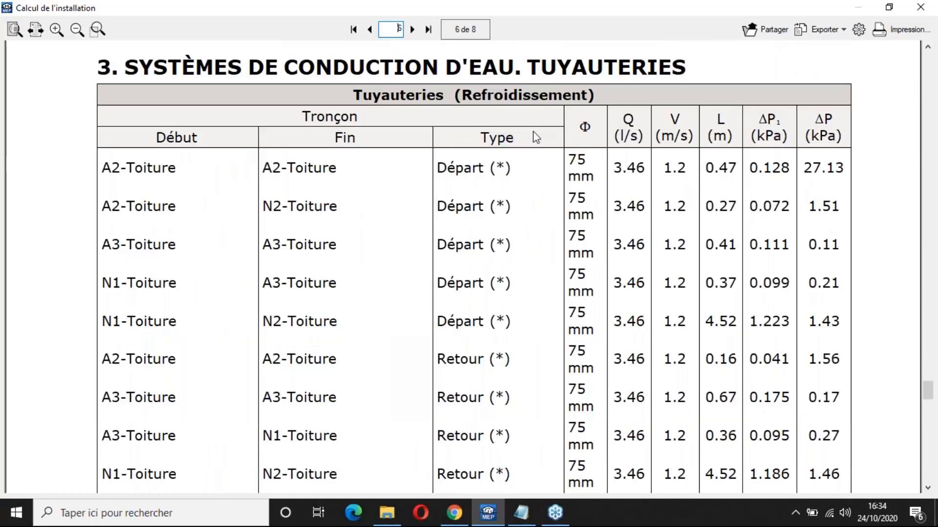
scroll(603, 165, "down", 9)
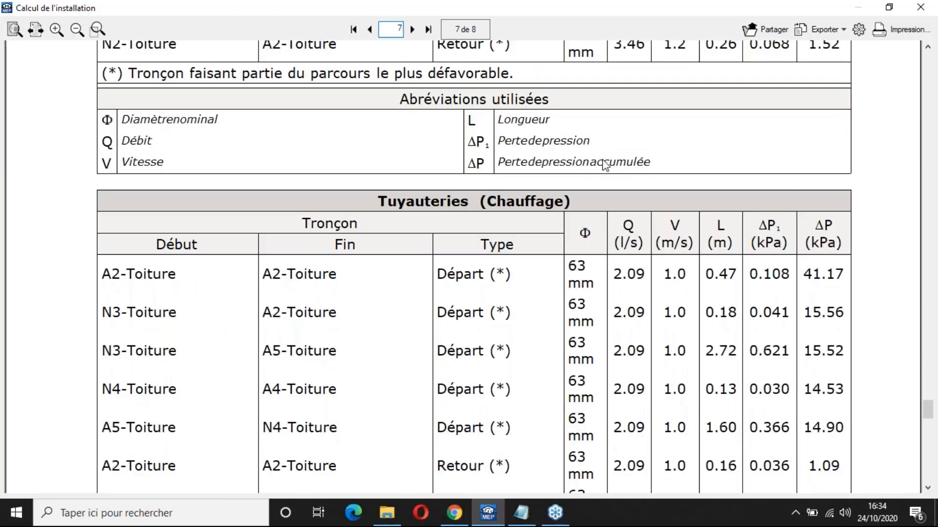
scroll(569, 170, "down", 8)
scroll(533, 171, "down", 1)
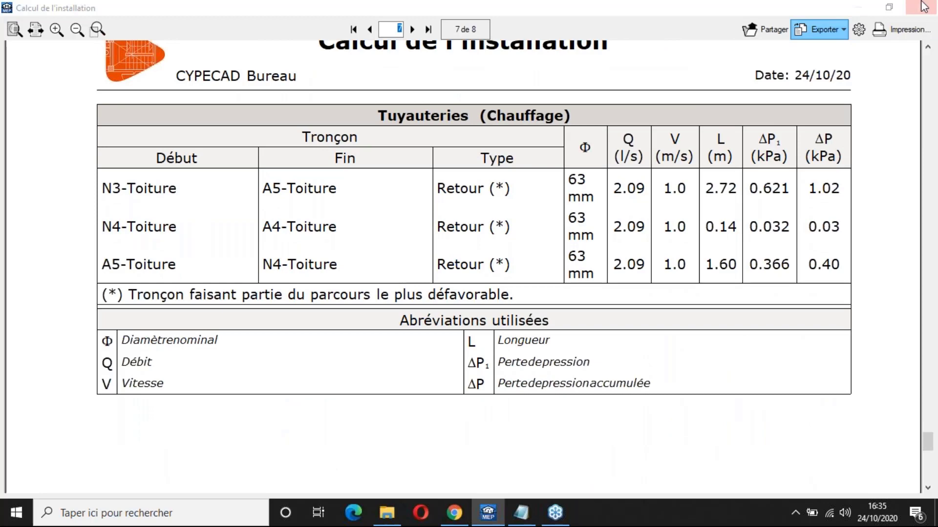
left_click(924, 6)
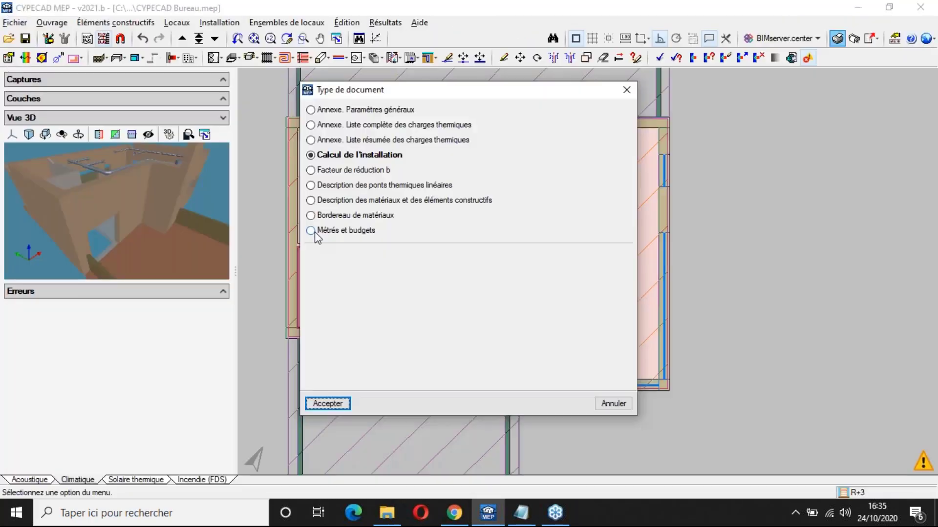
Step: Generate the "Métrés et budgets" document for the "Climatique" installation only, without constructive elements, and accept the reported incidents
left_click(313, 231)
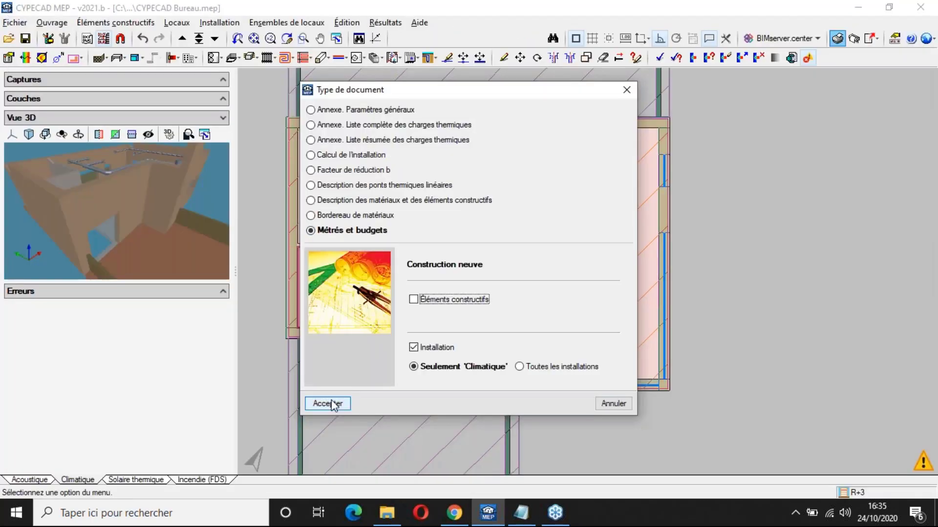
left_click(328, 404)
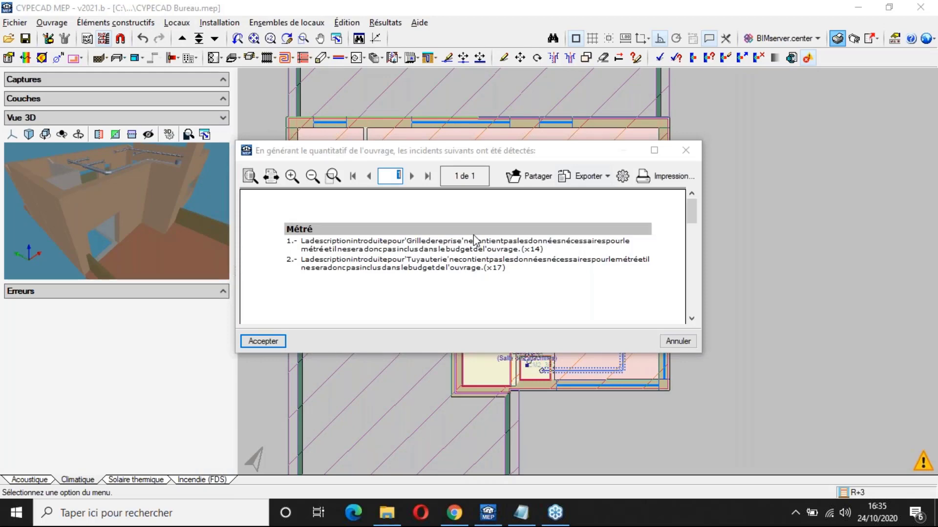
left_click(267, 341)
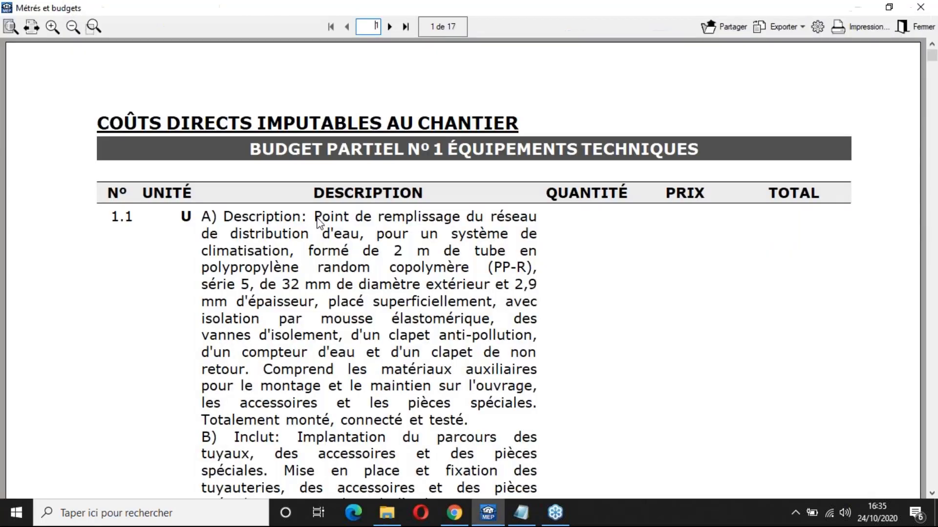
Step: Examine budget item 1.1 for the water network filling point, reading its description, quantity, price and total
scroll(317, 222, "down", 1)
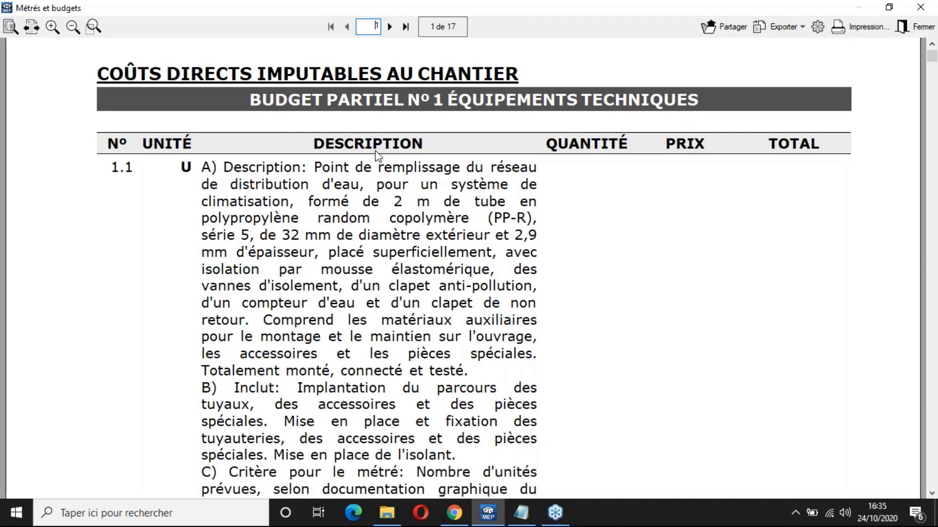
scroll(295, 163, "down", 1)
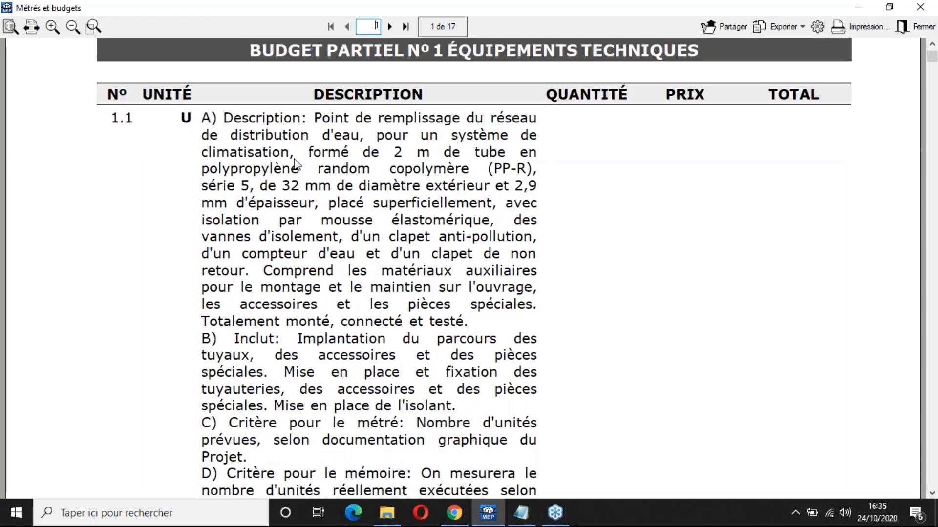
scroll(294, 163, "down", 1)
scroll(163, 251, "up", 2)
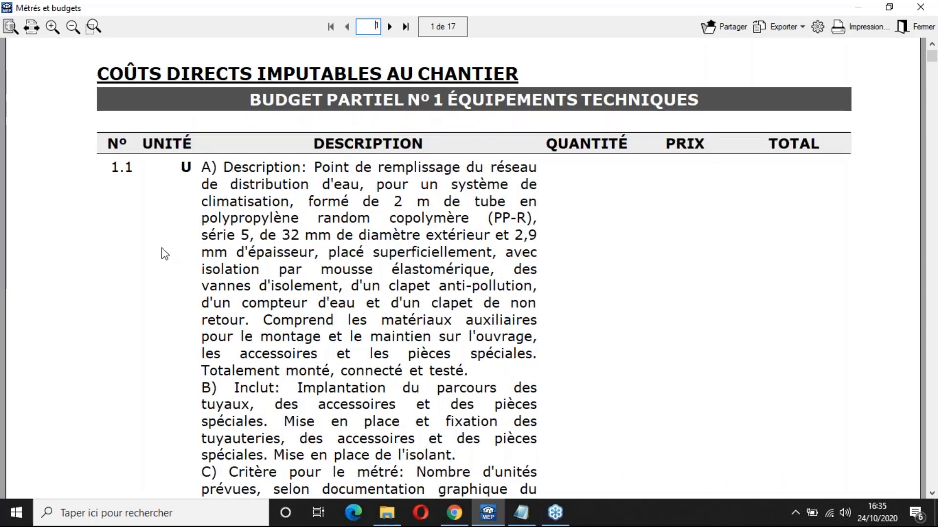
scroll(165, 254, "down", 2)
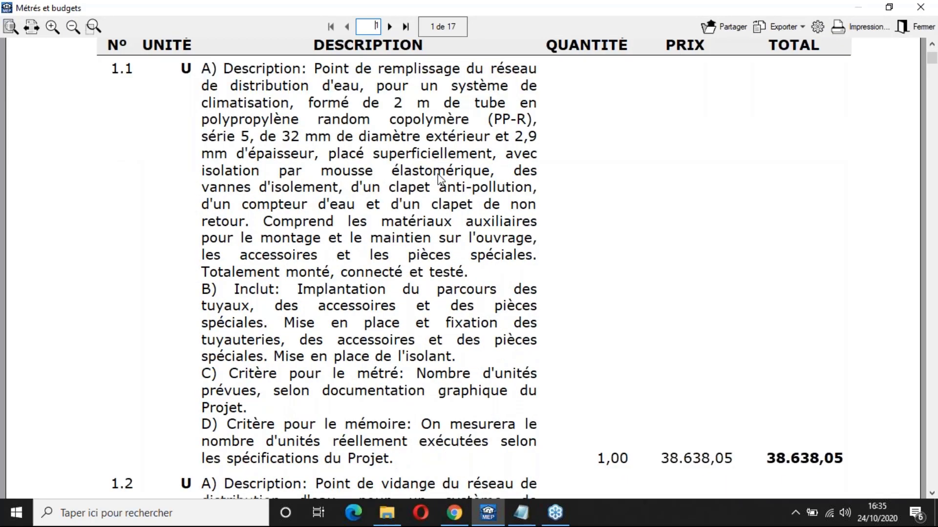
scroll(616, 159, "up", 1)
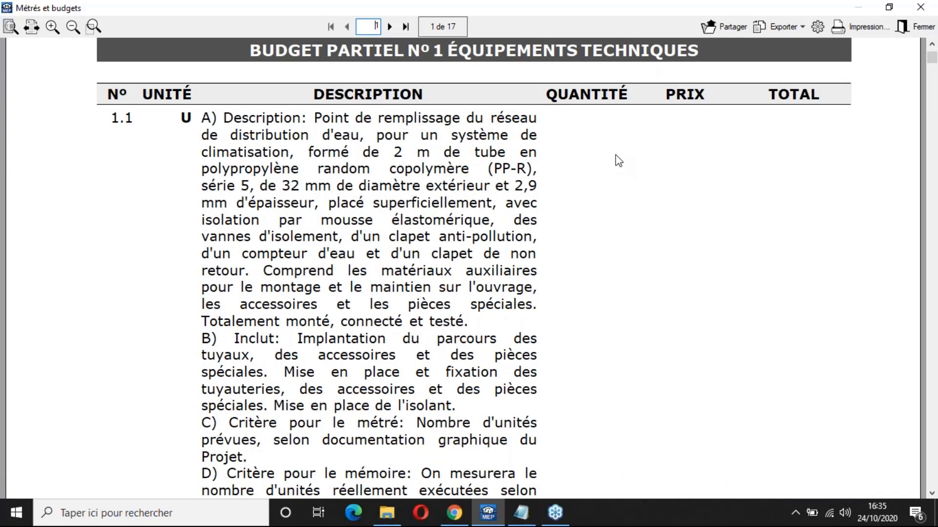
scroll(615, 154, "down", 2)
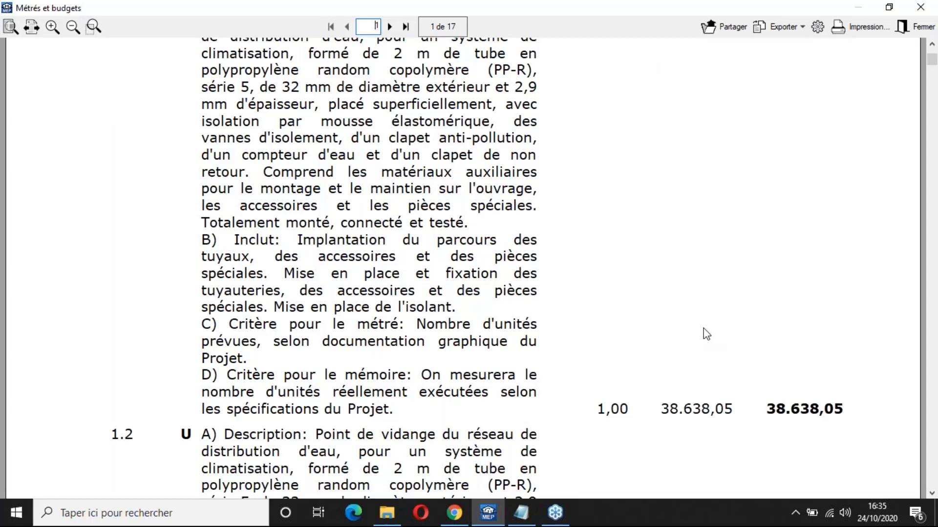
scroll(806, 436, "up", 1)
Step: Examine the following budget items for the water network drain point and the double circulation pump
scroll(362, 241, "down", 10)
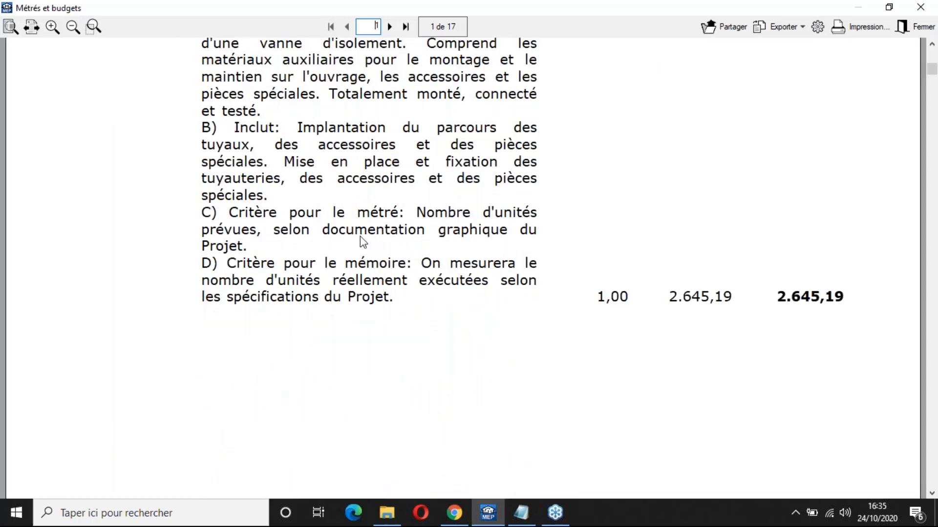
scroll(363, 242, "down", 6)
scroll(360, 239, "down", 3)
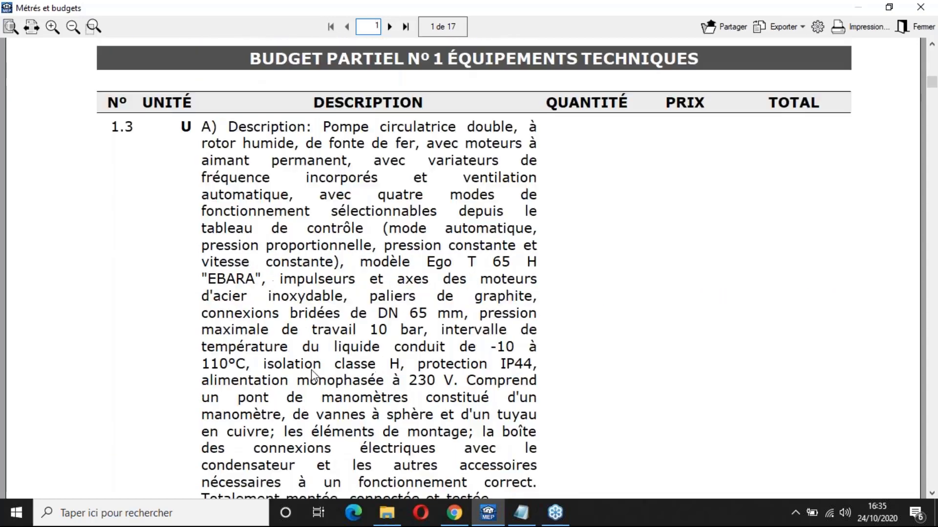
scroll(313, 376, "down", 12)
scroll(360, 297, "down", 8)
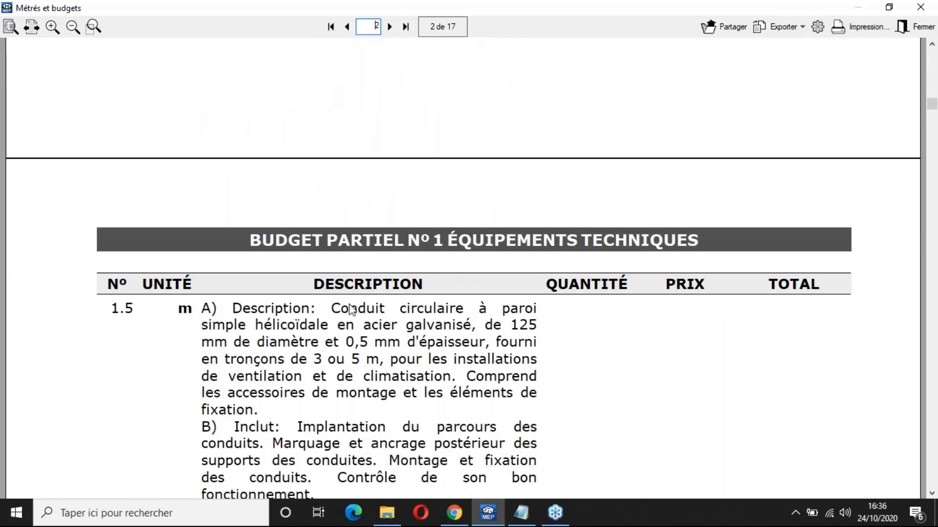
Step: Examine the budget items for galvanised steel circular ducts, from item 1.5 (125 mm) to item 1.14 (400 mm)
scroll(351, 310, "down", 2)
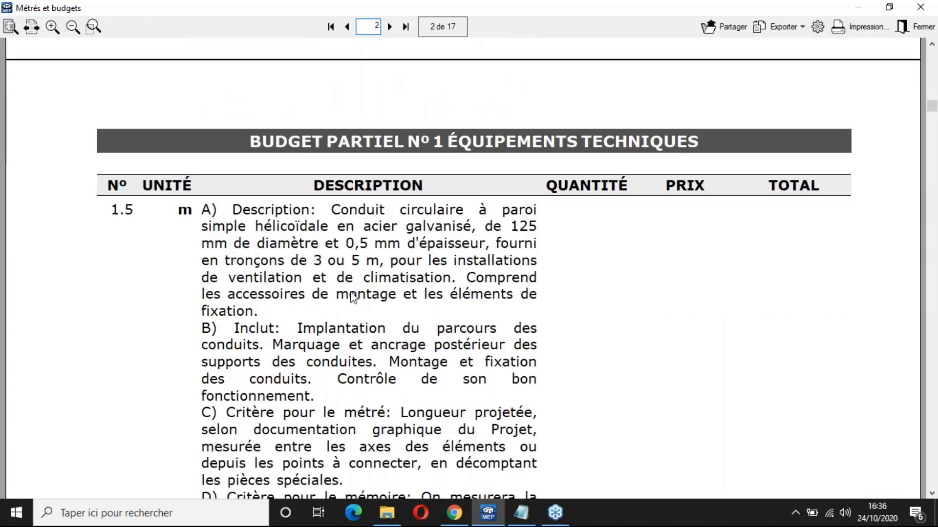
scroll(399, 287, "down", 3)
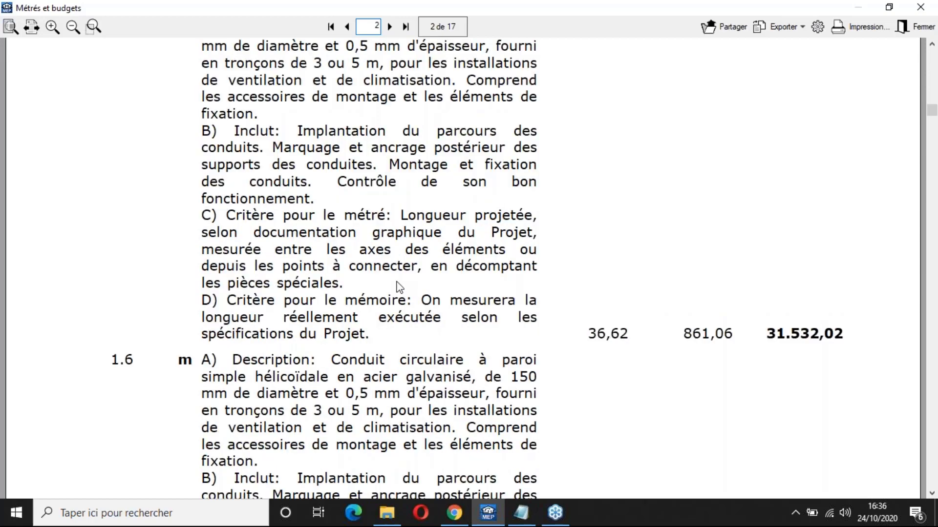
scroll(399, 287, "down", 20)
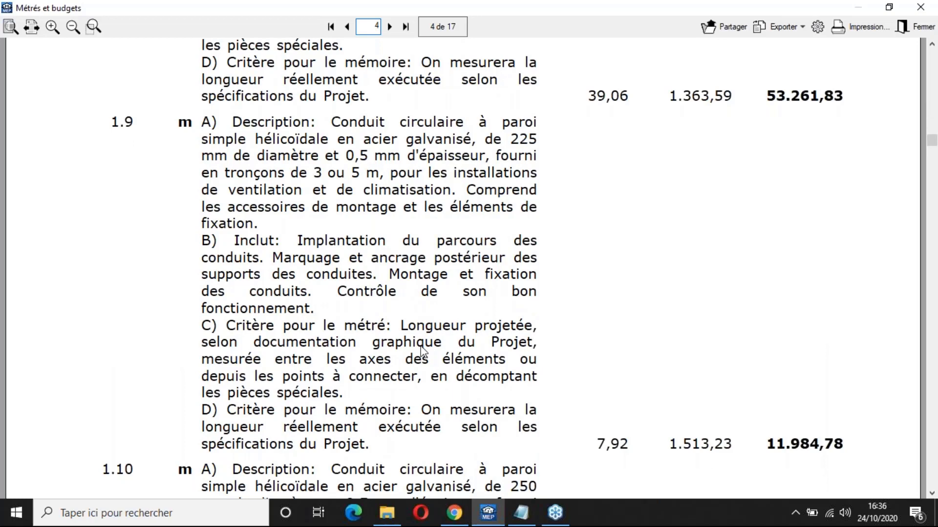
scroll(421, 350, "down", 8)
scroll(412, 340, "down", 15)
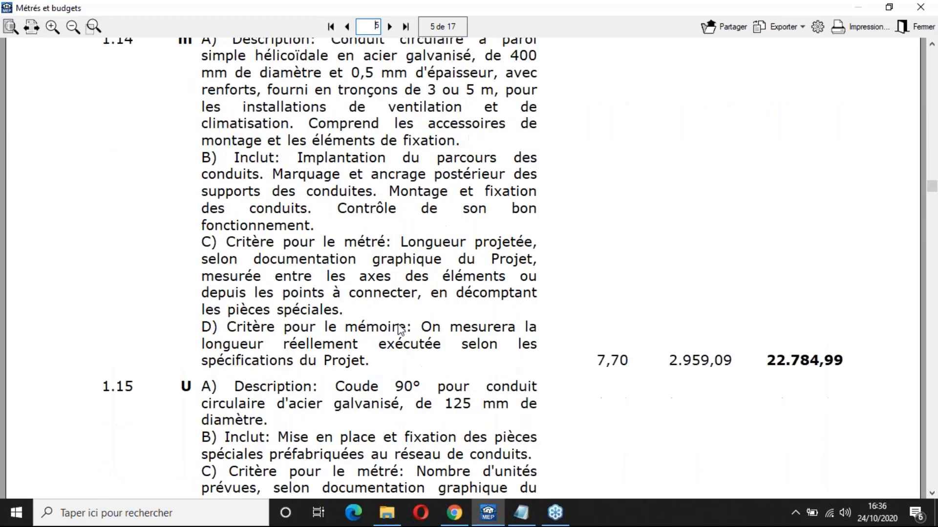
Step: Examine the budget items for the 90° elbows and simple 90° tees of the circular ducts, from 1.15 to 1.27
scroll(399, 329, "down", 3)
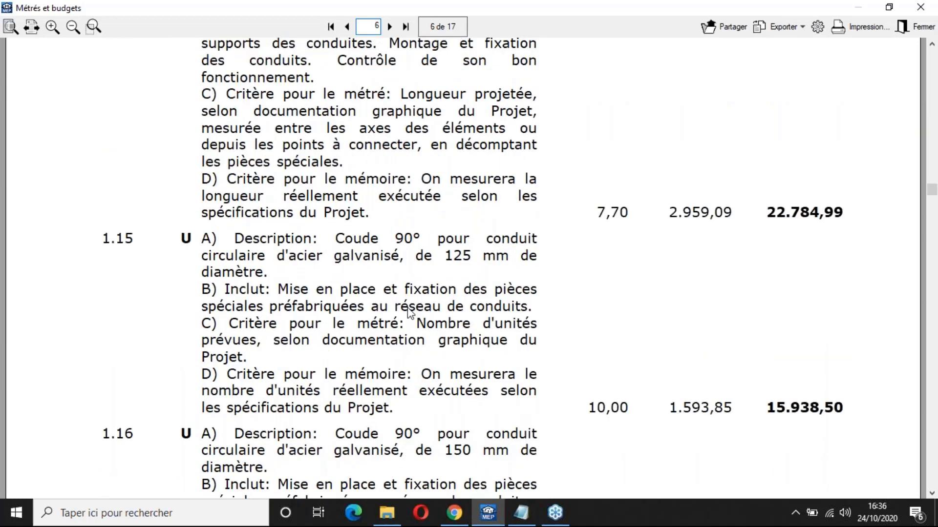
scroll(410, 312, "down", 2)
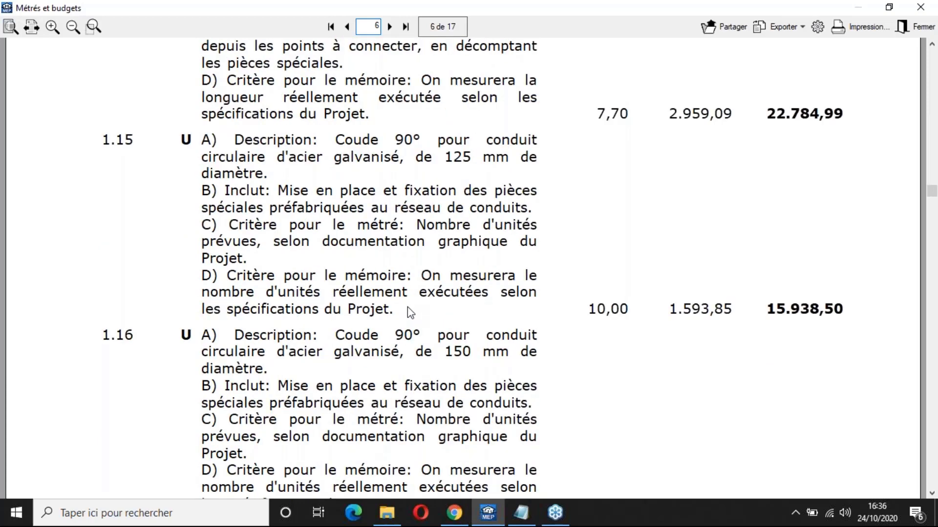
scroll(407, 307, "down", 3)
scroll(338, 349, "down", 15)
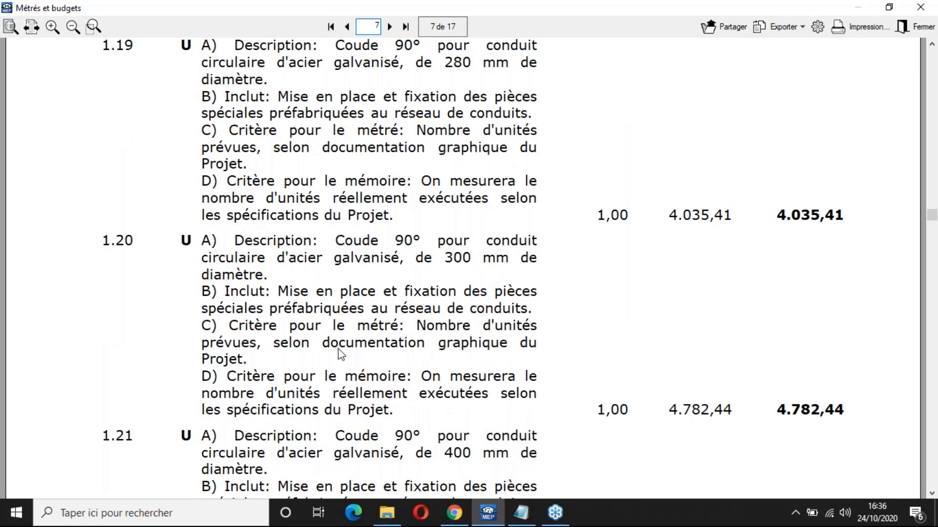
scroll(338, 348, "down", 10)
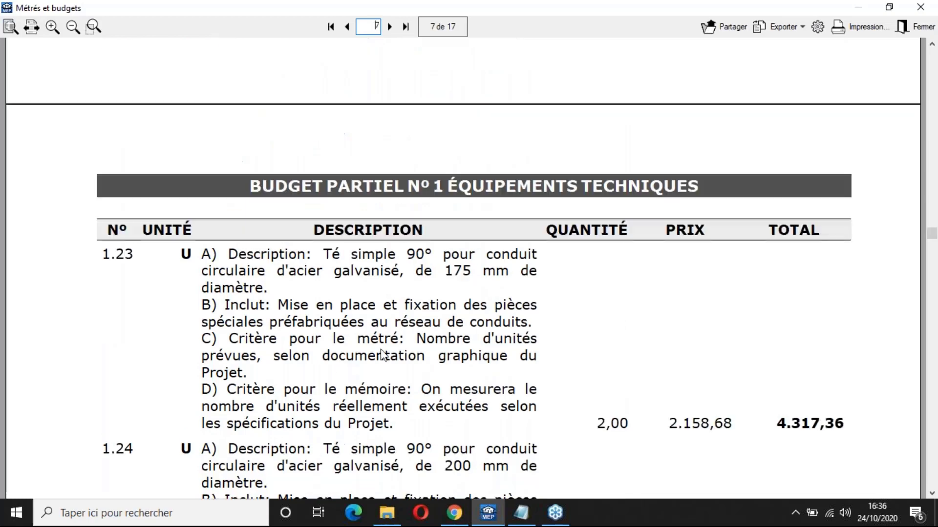
scroll(403, 344, "down", 6)
scroll(403, 343, "down", 10)
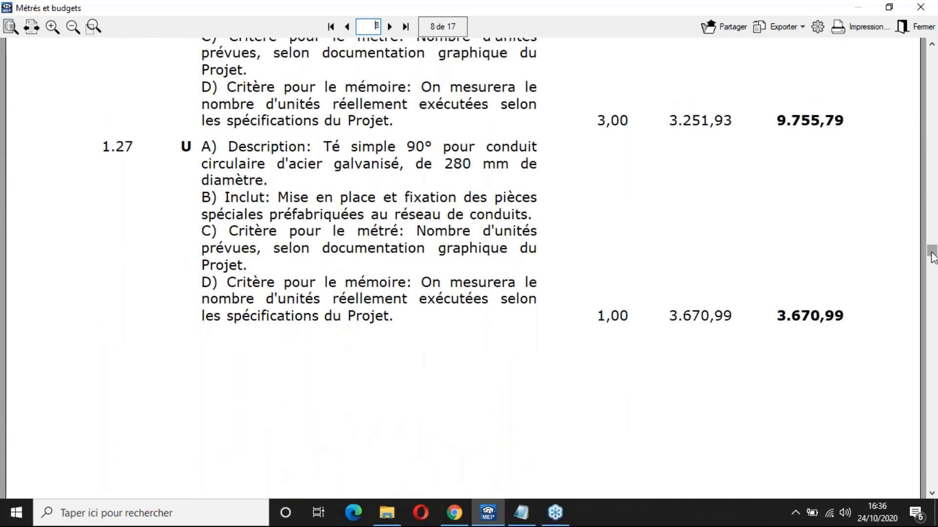
Step: Examine insulation item 2.1 near the end of the budget and the summary of direct costs attributable to the site
left_click_drag(931, 253, 932, 452)
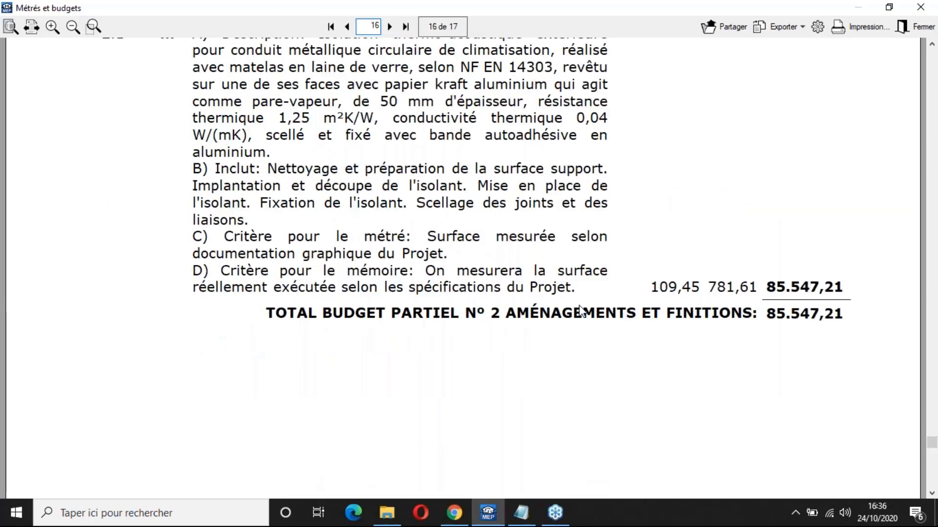
scroll(580, 311, "up", 2)
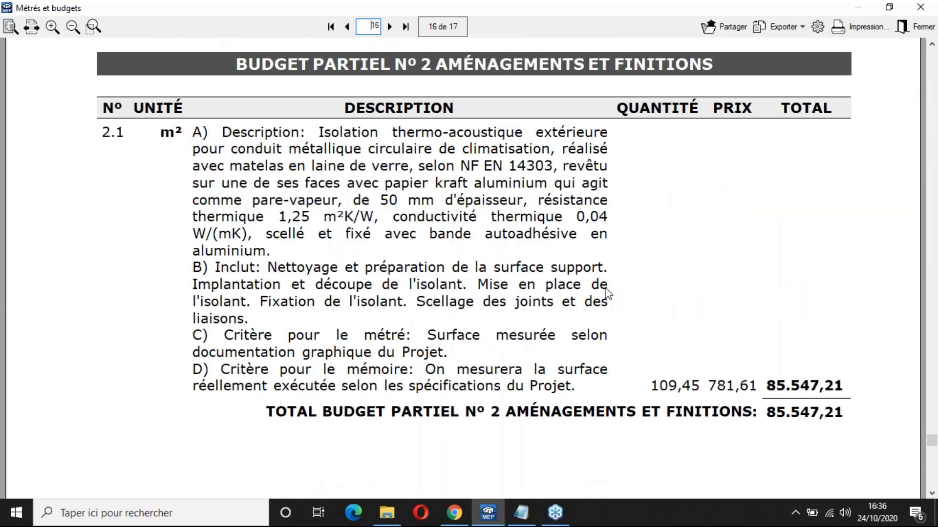
scroll(607, 293, "down", 10)
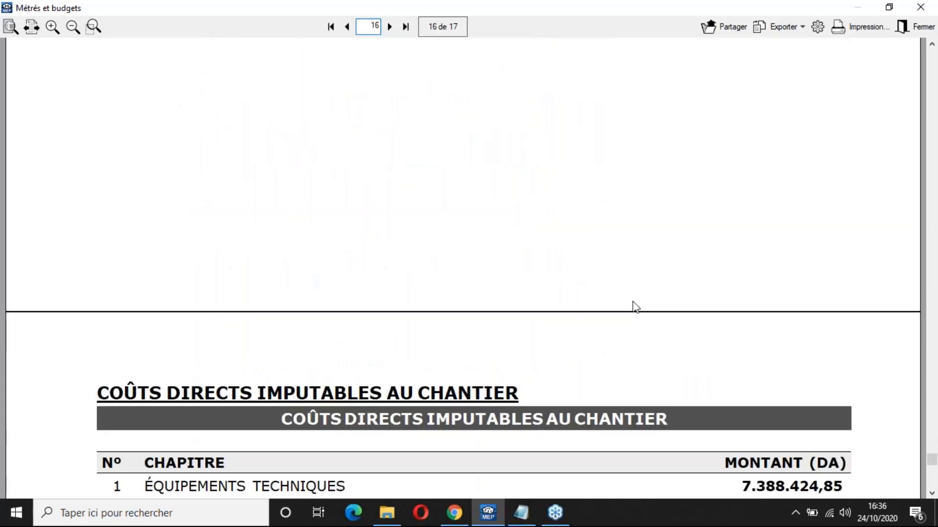
scroll(636, 309, "down", 3)
scroll(637, 310, "down", 3)
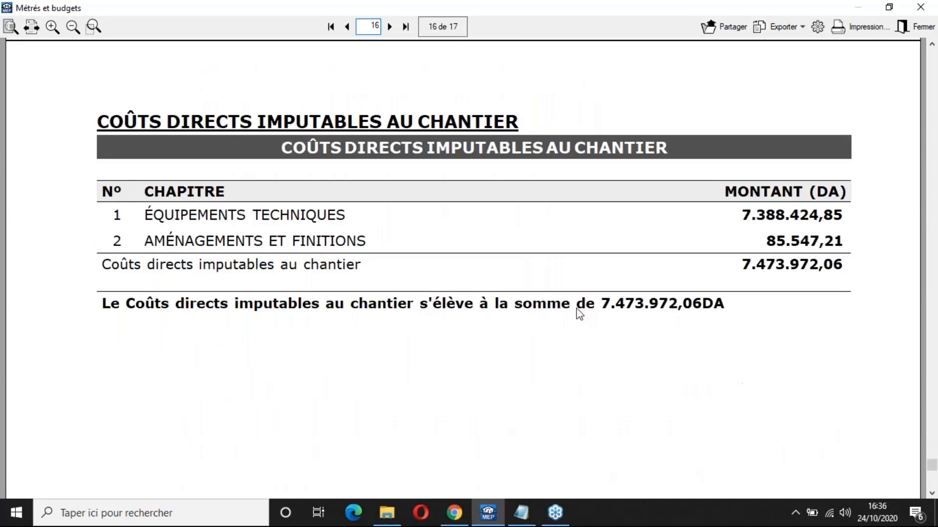
scroll(580, 314, "up", 4)
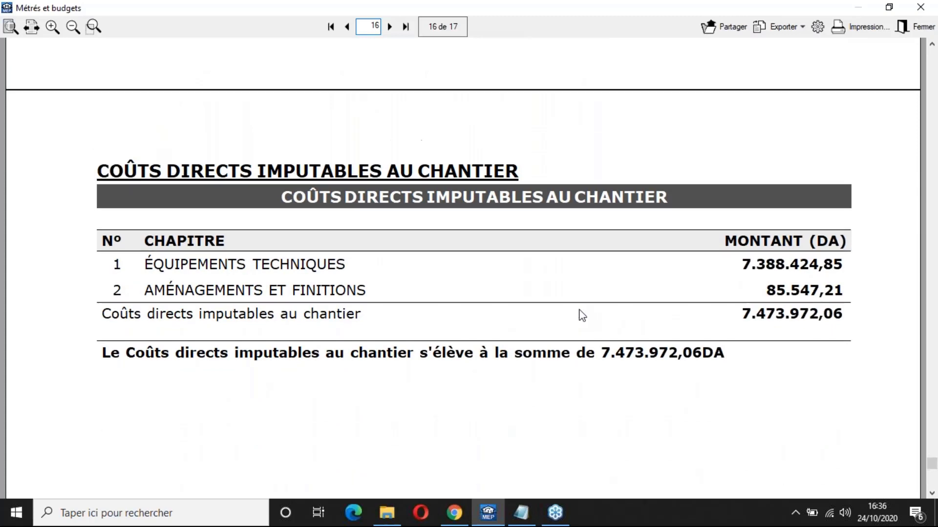
Step: Check the export formats offered and the partial budget totals, and close the quantities and budget document
left_click(781, 27)
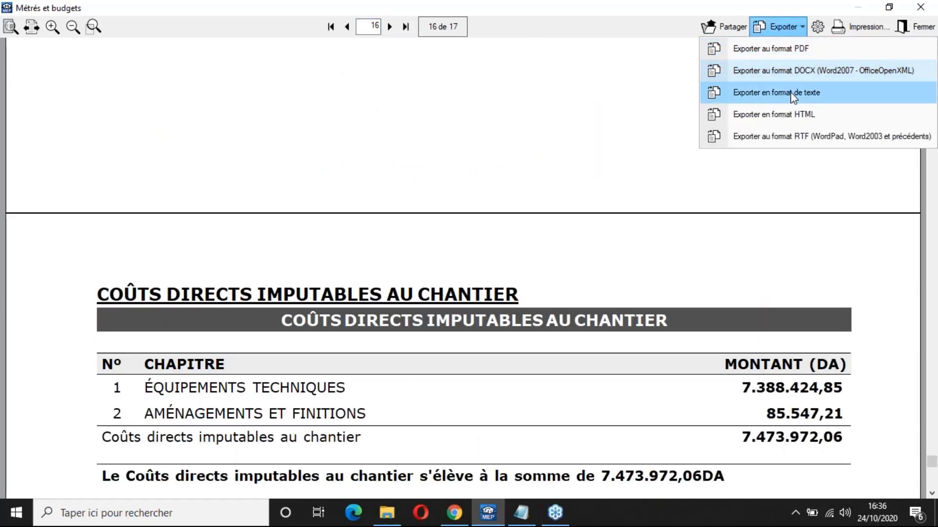
left_click(790, 33)
scroll(738, 245, "down", 1)
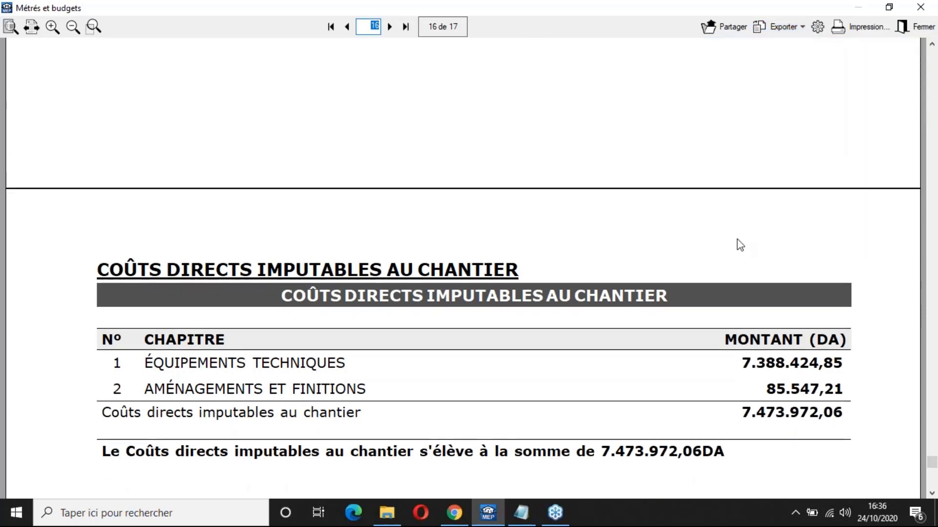
scroll(740, 234, "up", 2)
scroll(741, 215, "up", 5)
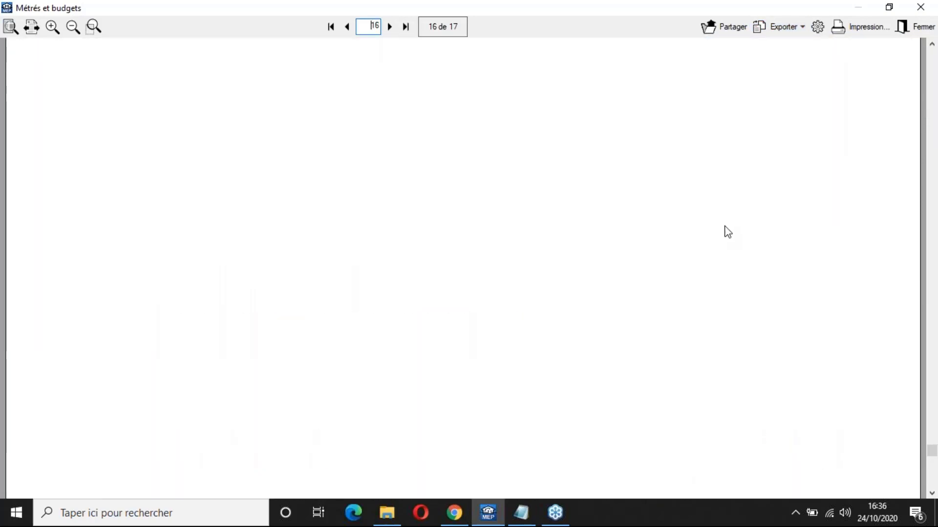
scroll(722, 232, "up", 1)
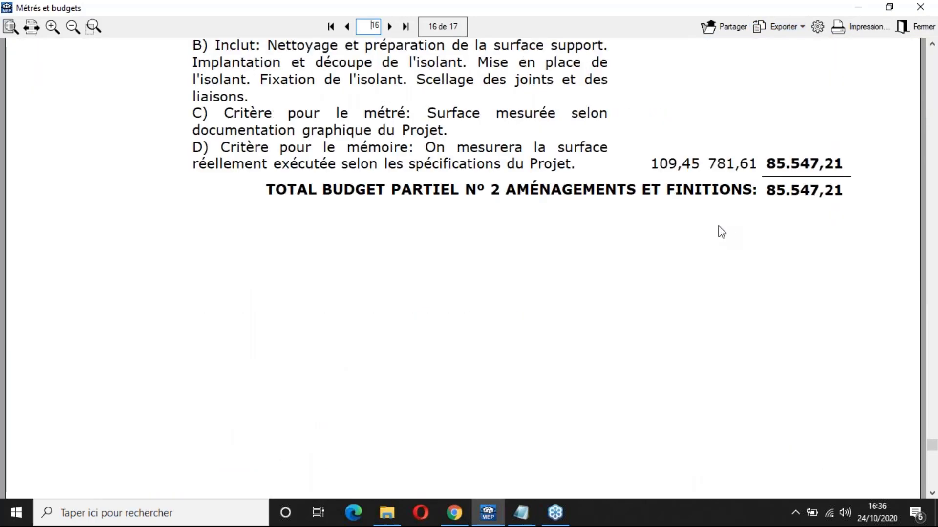
scroll(718, 230, "up", 2)
scroll(718, 229, "up", 5)
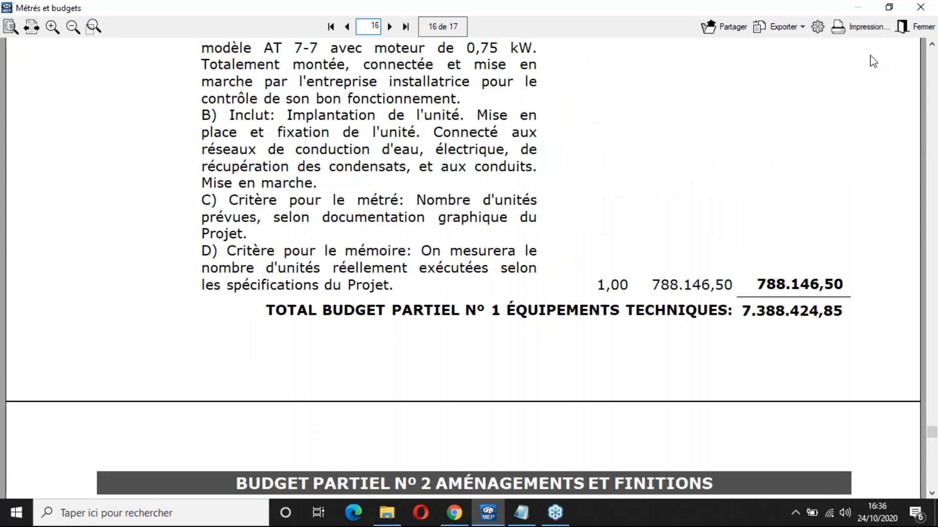
left_click(915, 27)
Step: Open the "Climatique" DWG drawing for editing and accept it with all floors, 3D views and vertical pipe table at scale 1/100
left_click(854, 39)
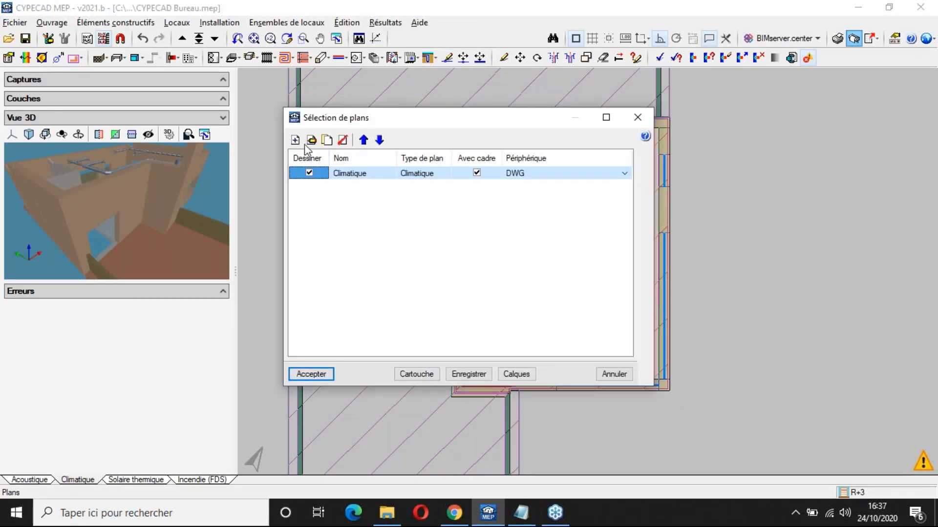
left_click(311, 141)
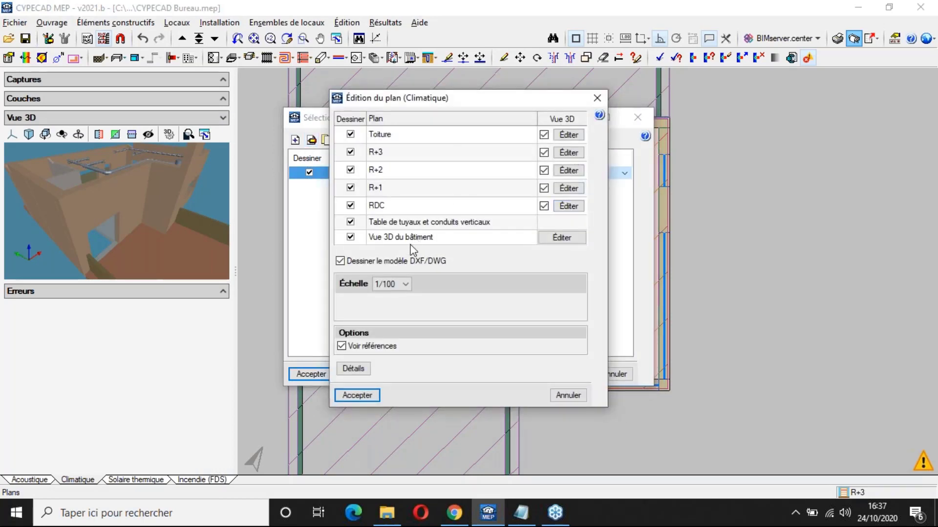
left_click(402, 286)
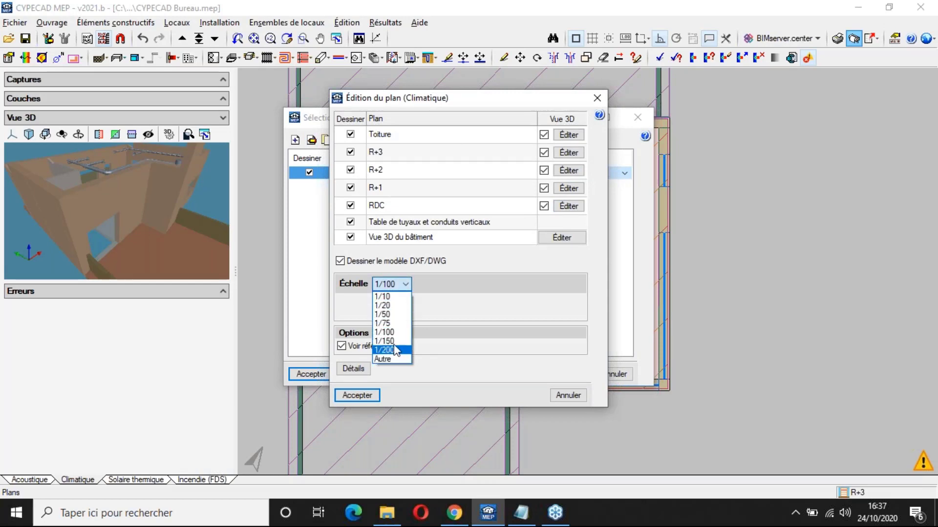
left_click(403, 286)
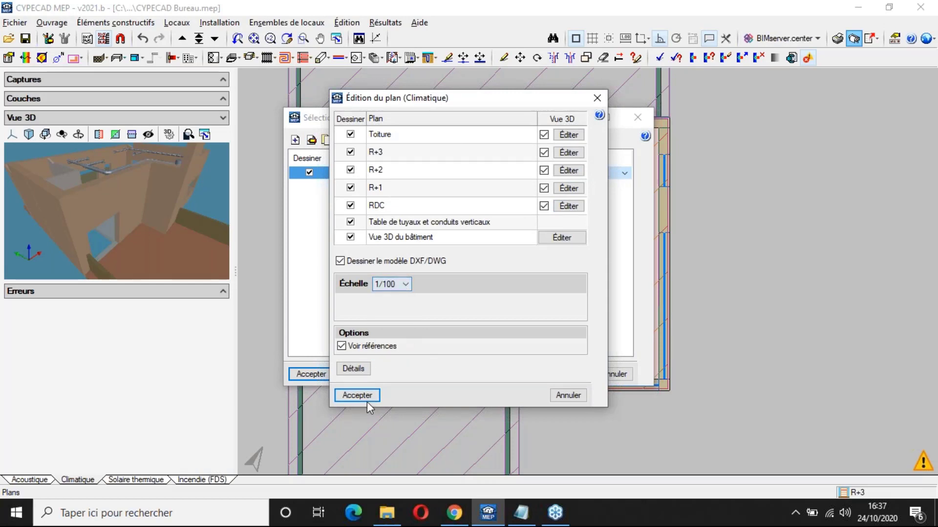
left_click(367, 400)
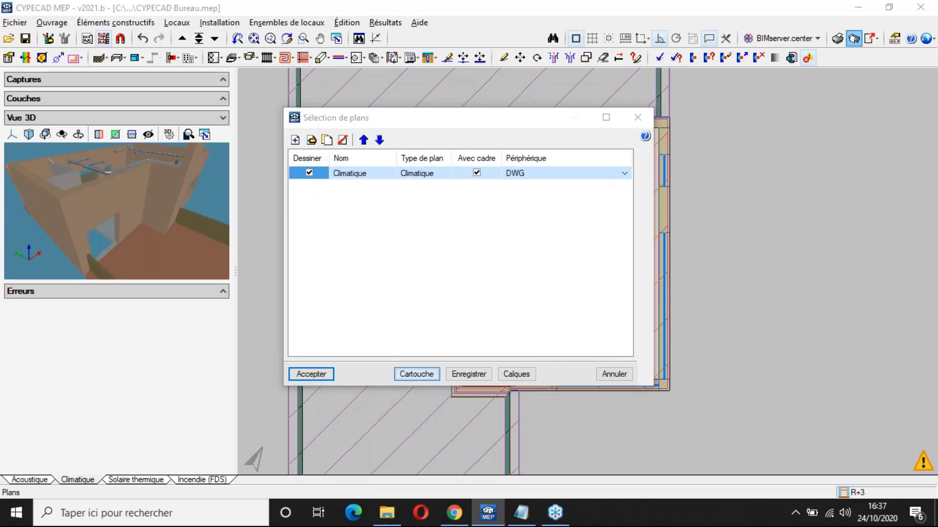
Step: Preview the "Télécommunications" title block for the DWG drawings, and cancel the title block selection
left_click(416, 374)
left_click(537, 128)
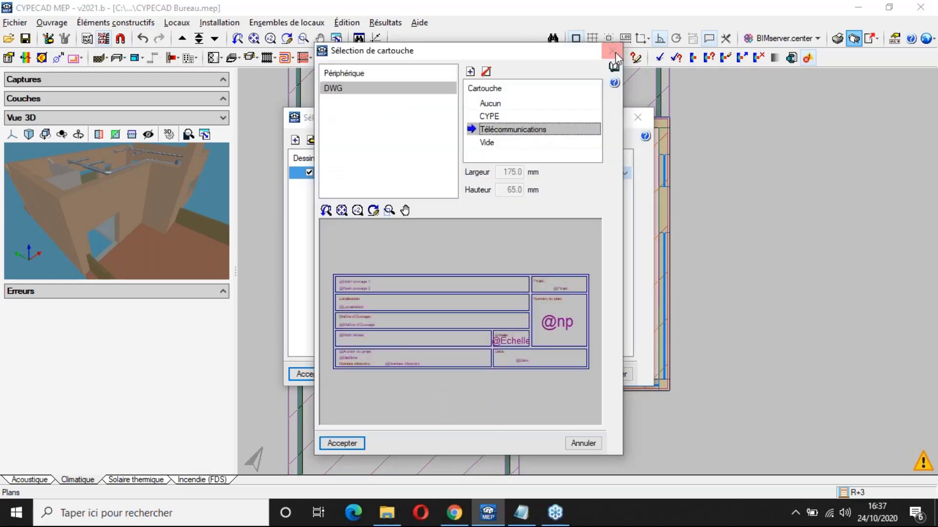
left_click(615, 52)
Step: Generate the selected drawing while maintaining the previous sheet composition, and show the detail of all drawings on the sheets
left_click(308, 373)
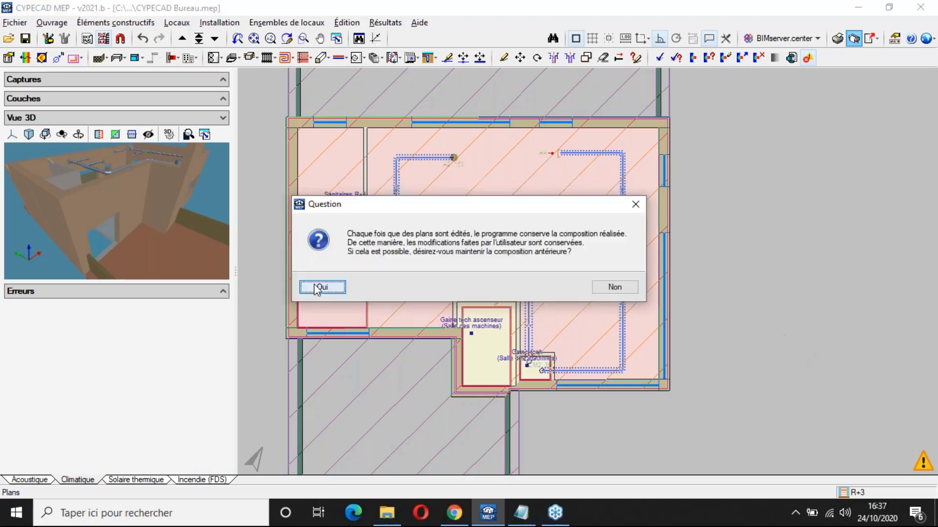
left_click(322, 287)
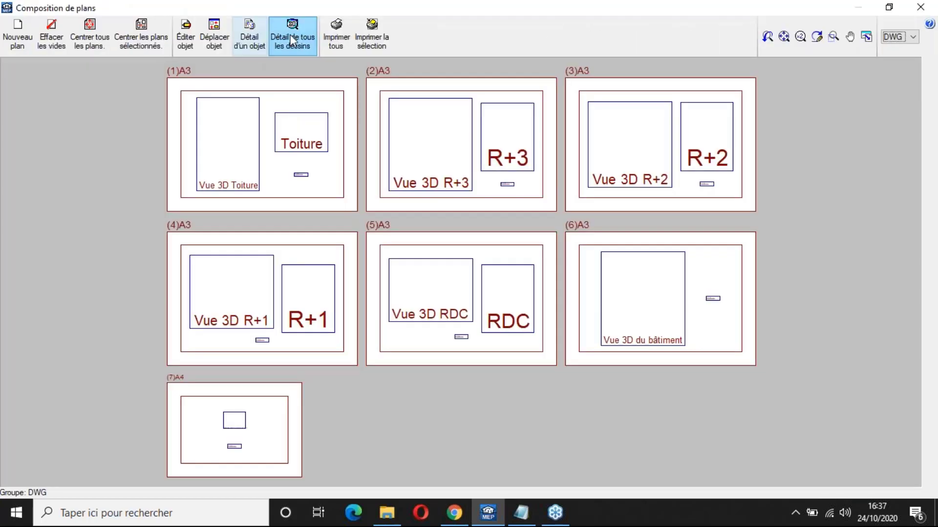
left_click(292, 40)
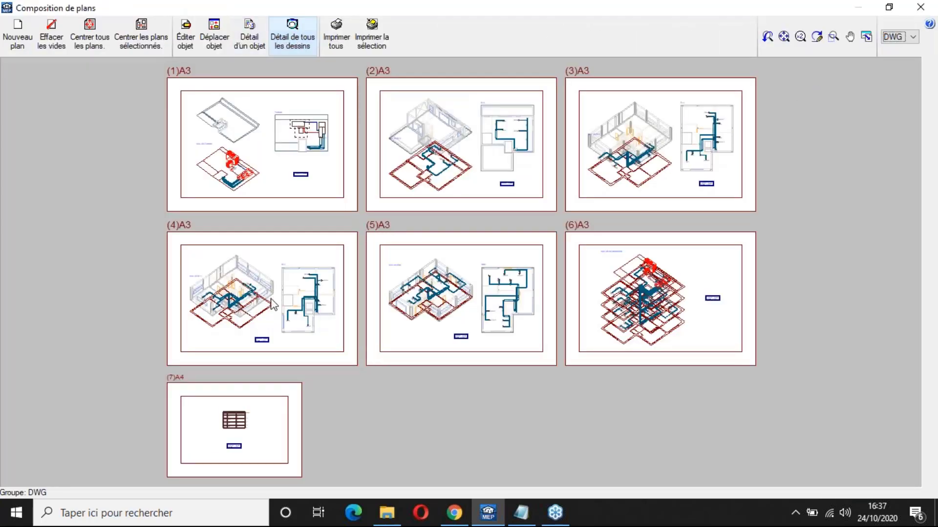
Step: Examine the composed sheets, inspecting the duct network in the R+1 3D view and floor plan and the roof sheet
scroll(266, 301, "up", 1)
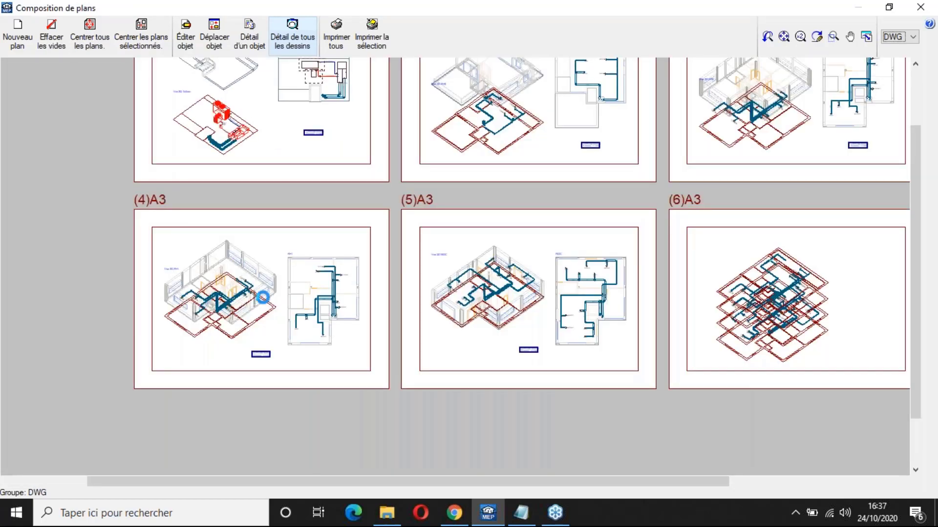
scroll(263, 297, "up", 1)
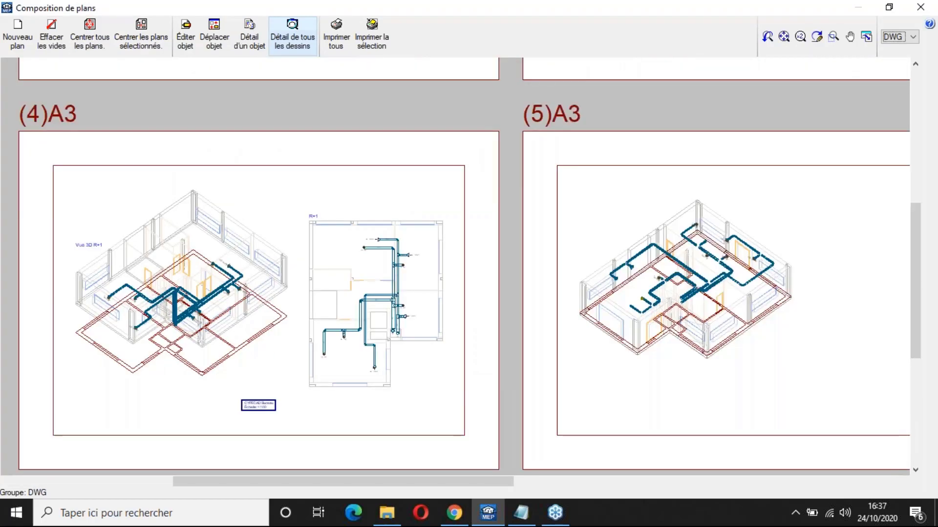
scroll(372, 296, "up", 3)
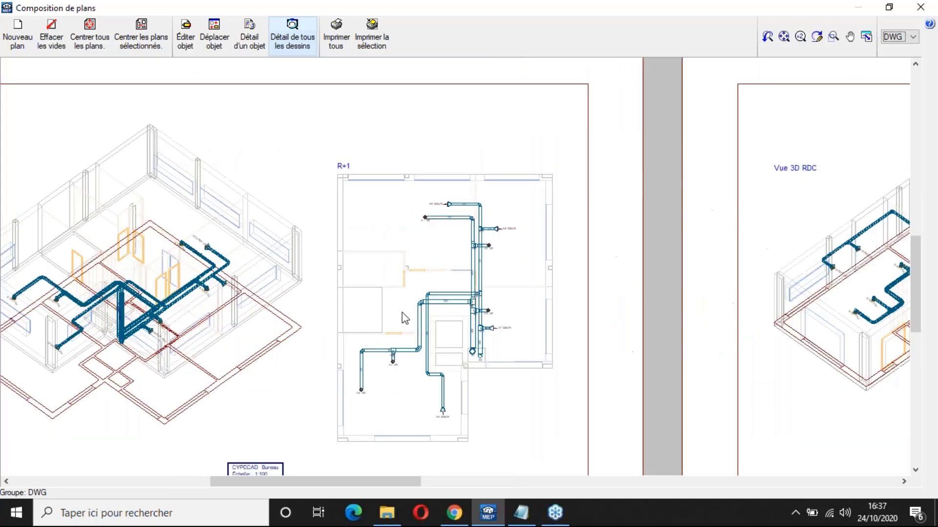
scroll(588, 215, "down", 3)
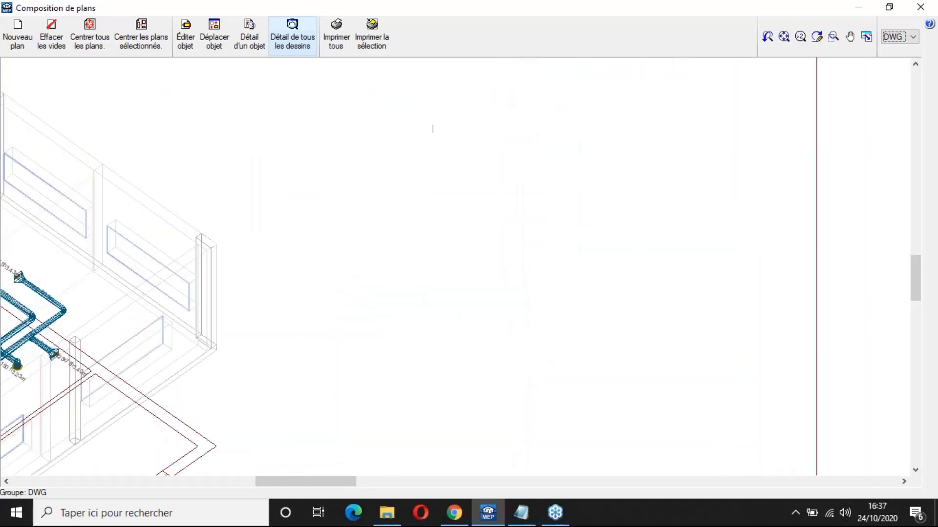
middle_click_drag(161, 376, 530, 272)
middle_click_drag(234, 253, 450, 207)
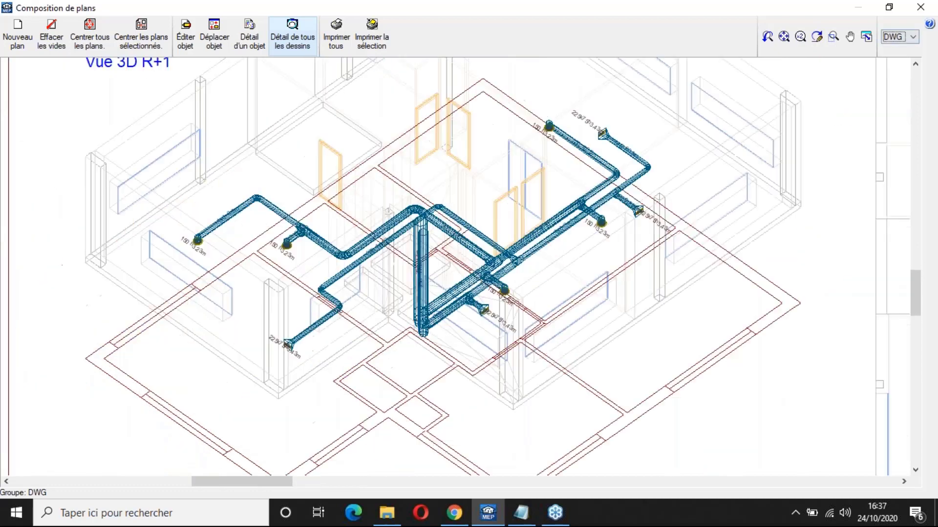
scroll(449, 206, "down", 1)
scroll(446, 205, "down", 2)
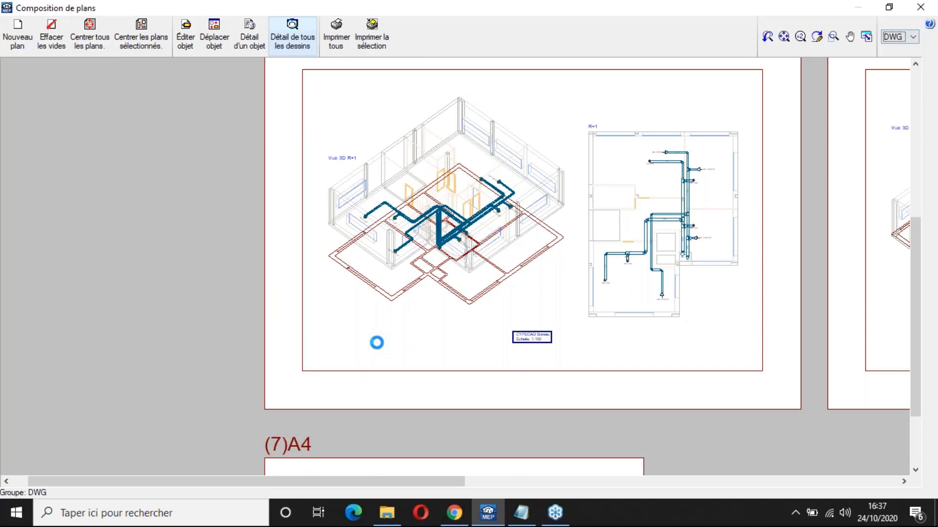
scroll(377, 342, "down", 1)
middle_click_drag(677, 349, 494, 397)
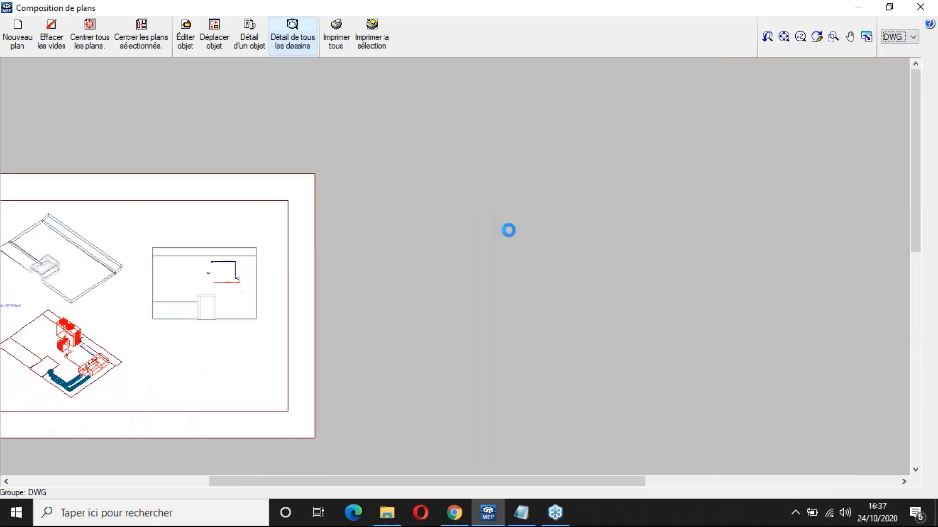
Step: Examine the composed R+3 and R+2 sheets, checking the duct network in their 3D views and floor plans
scroll(661, 319, "up", 3)
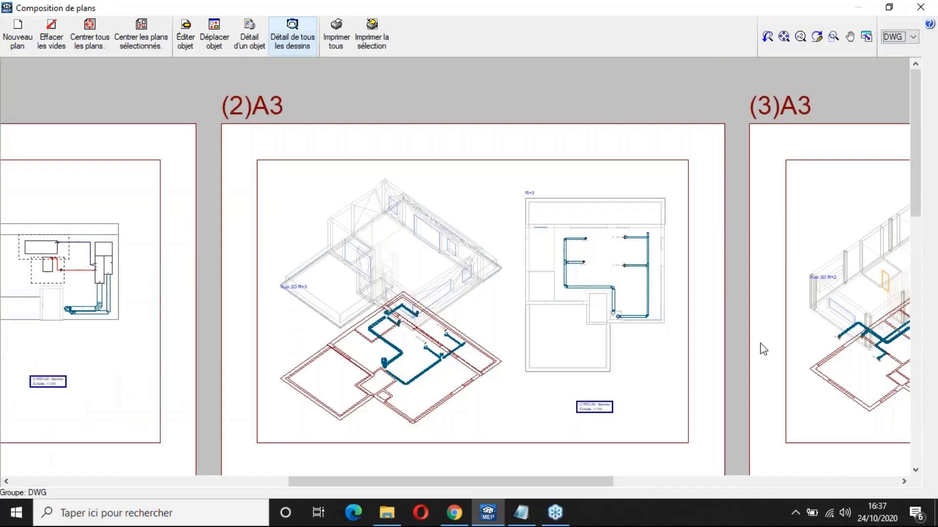
middle_click_drag(763, 350, 332, 329)
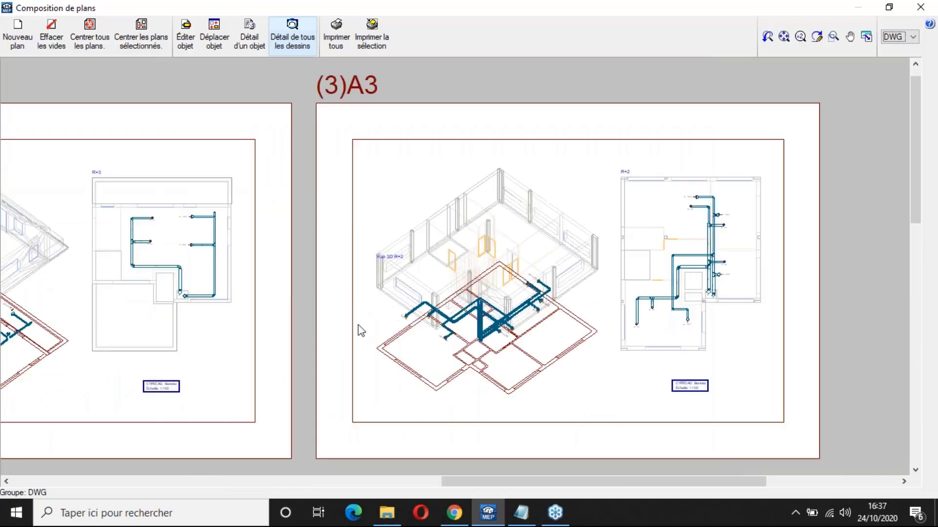
scroll(636, 352, "up", 2)
scroll(657, 239, "down", 1)
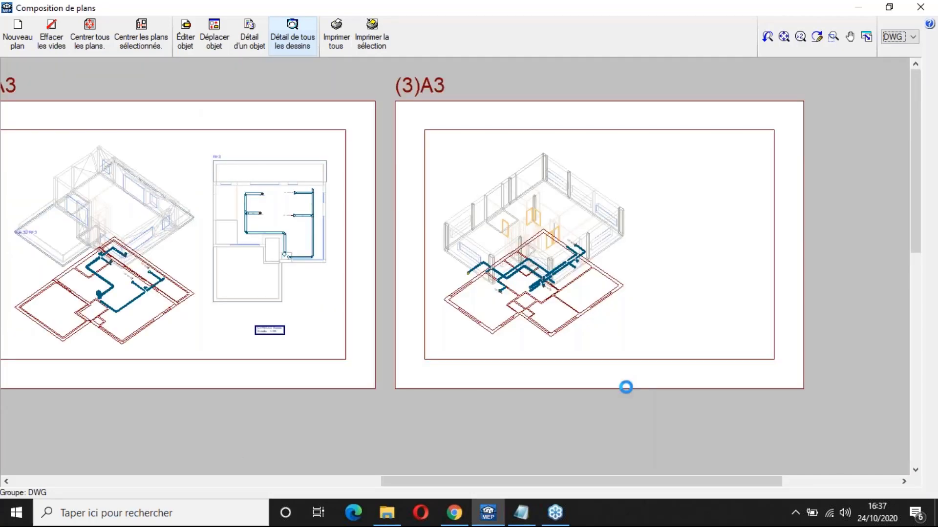
scroll(602, 352, "down", 3)
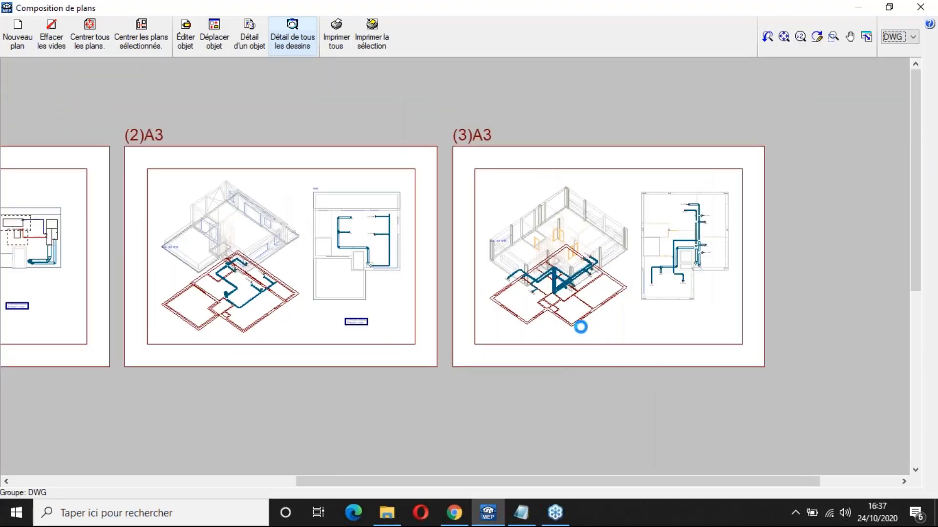
scroll(595, 399, "down", 1)
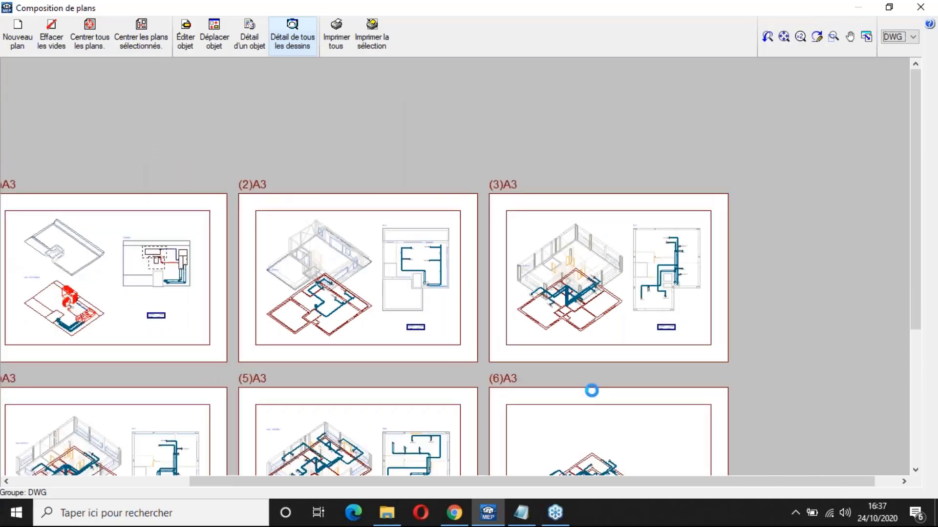
middle_click_drag(592, 391, 570, 154)
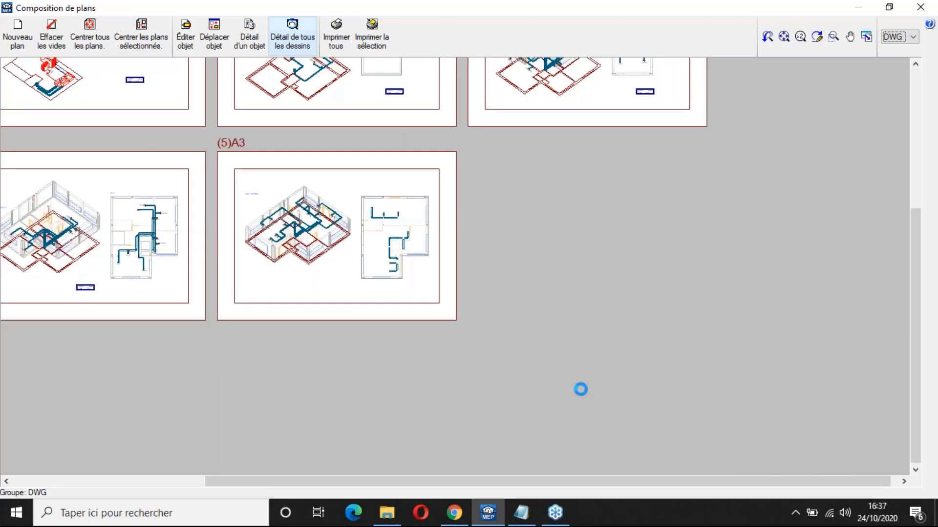
Step: Examine the ground-floor sheet and the building's overall 3D view, inspecting the duct dimensions and rooftop equipment labels
scroll(572, 213, "up", 4)
scroll(571, 215, "up", 1)
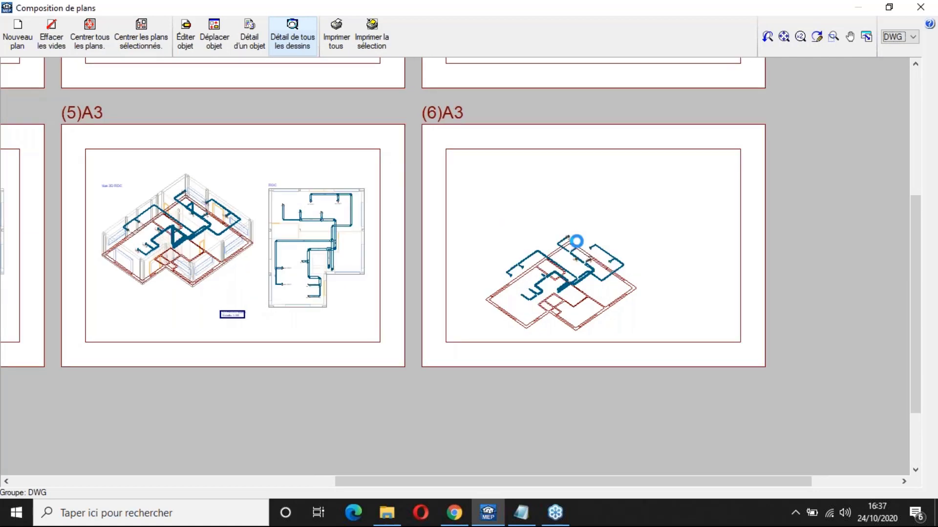
scroll(572, 214, "up", 1)
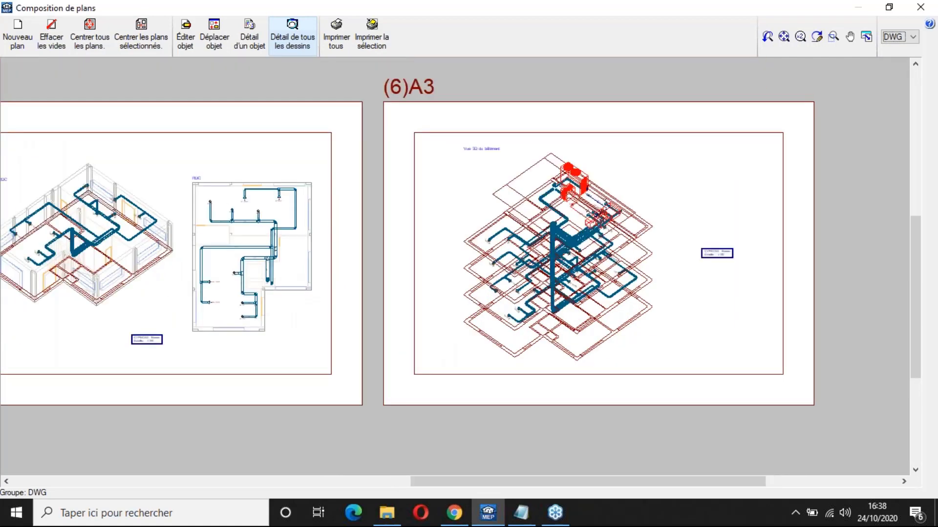
scroll(577, 210, "up", 2)
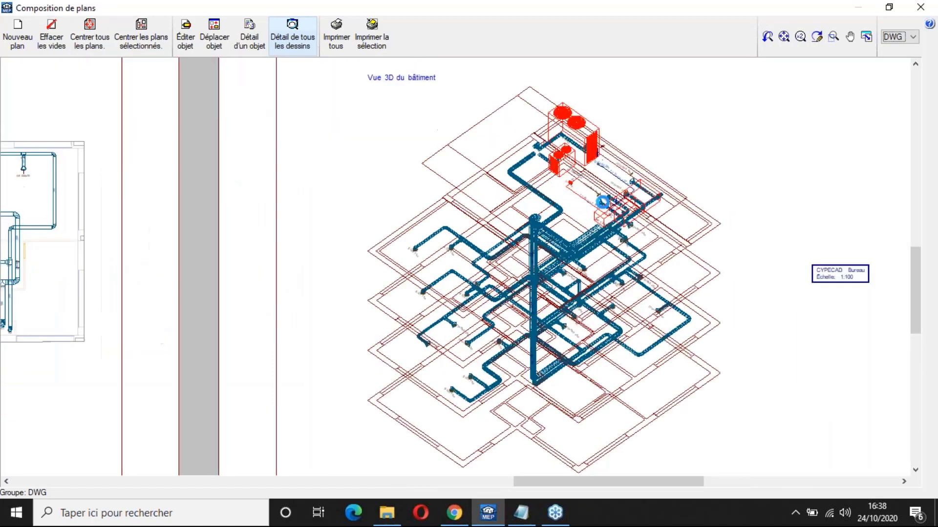
scroll(605, 201, "up", 1)
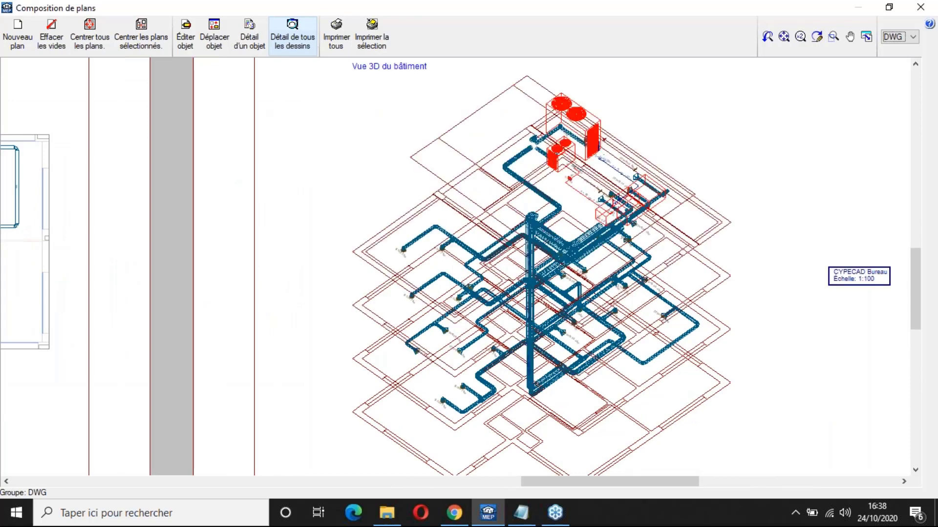
scroll(606, 202, "up", 1)
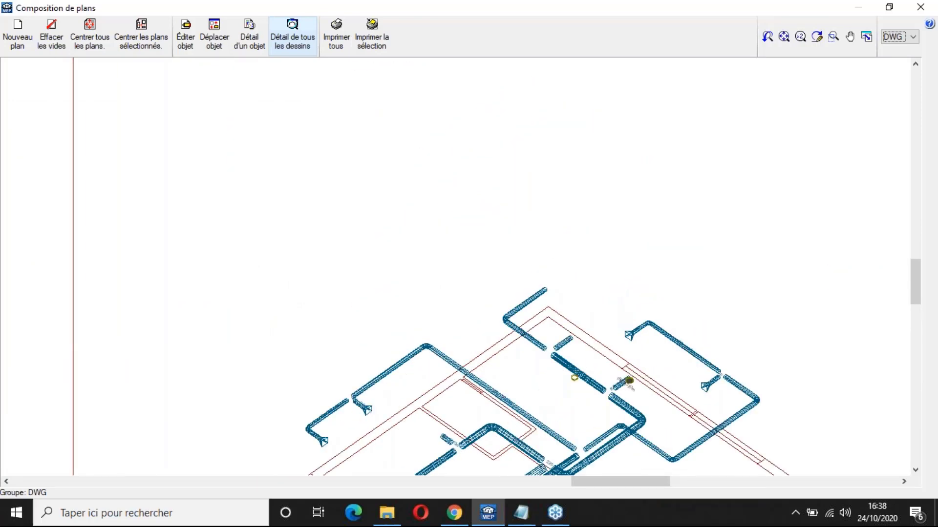
scroll(591, 214, "up", 1)
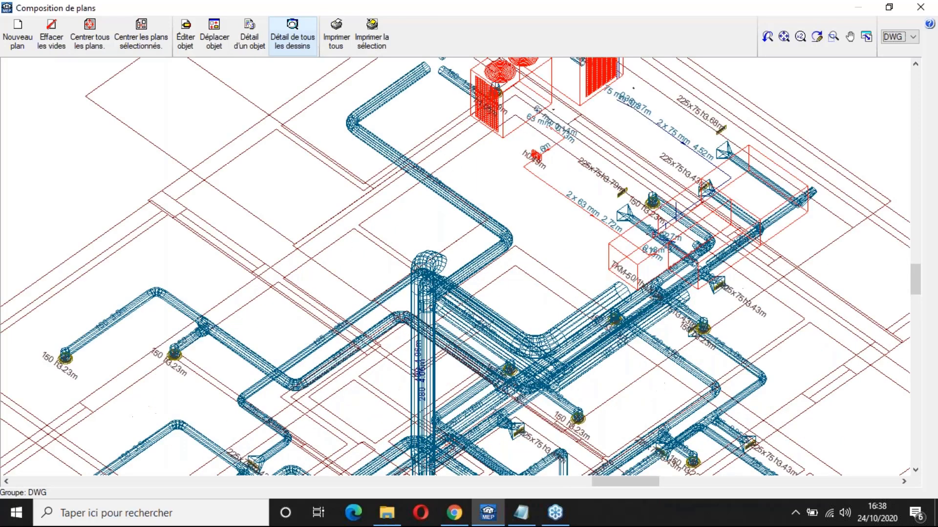
scroll(588, 211, "up", 1)
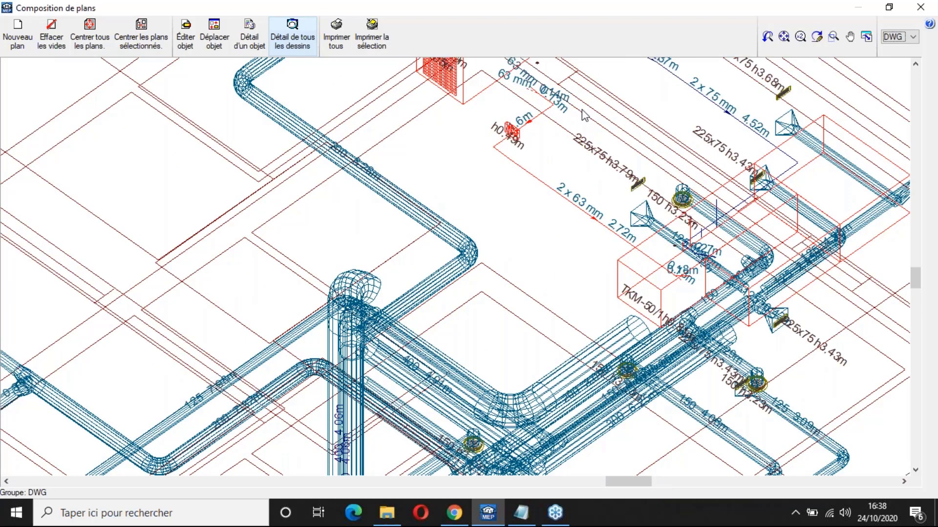
Step: Close the sheet composition and the drawing selection, and save the project
left_click(921, 7)
left_click(643, 118)
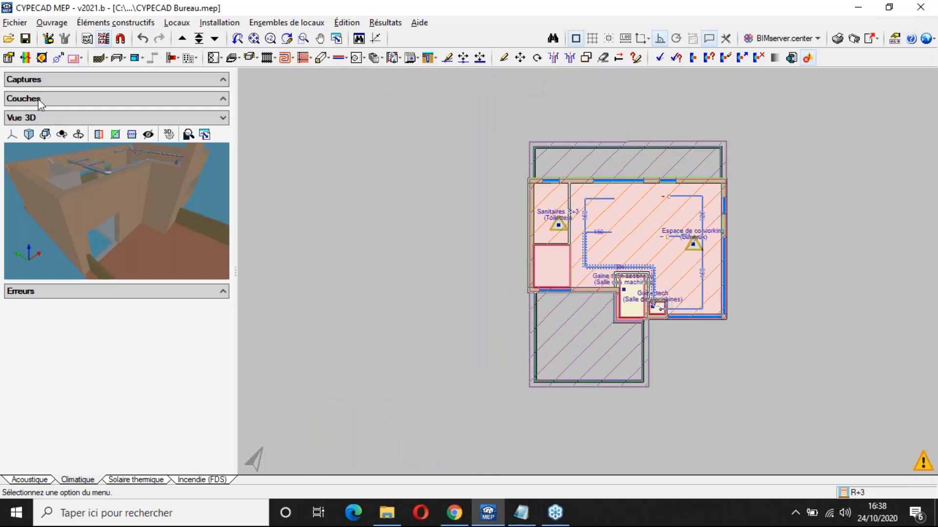
left_click(25, 38)
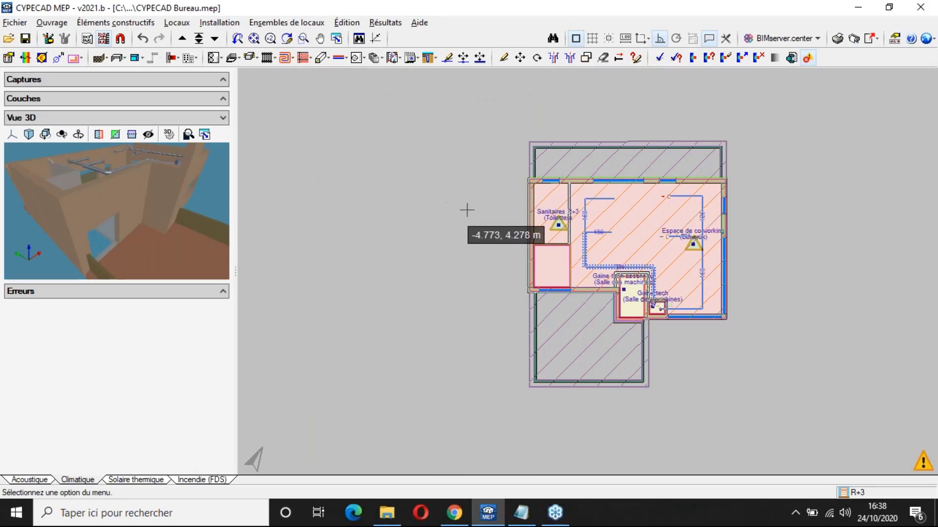
Step: Open the project "CYPECAD MEP plusieursBT.mep" from the "PROJET EXEMPLE" folder
left_click(21, 24)
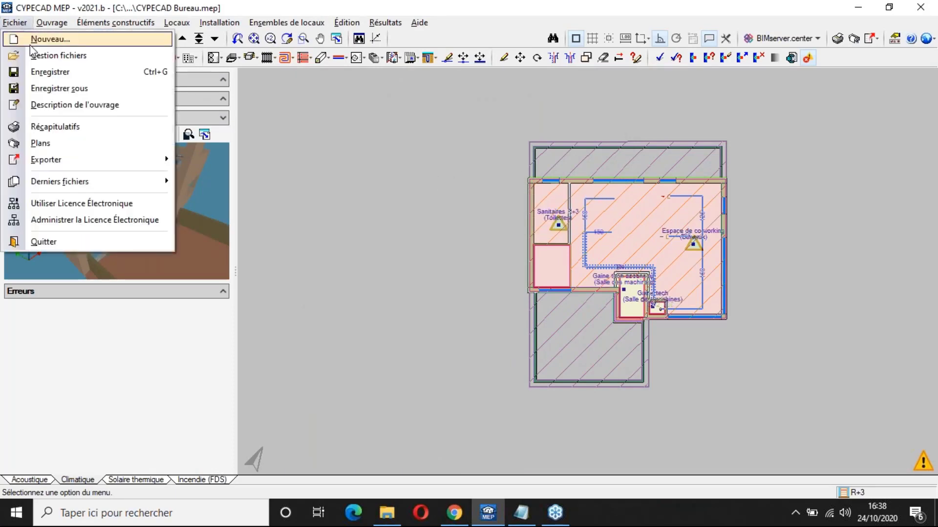
left_click(54, 55)
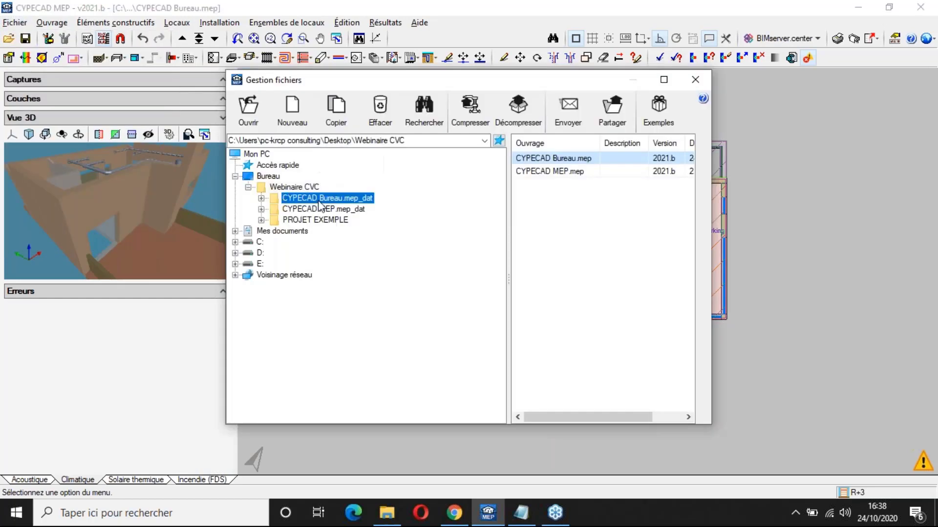
left_click(320, 209)
left_click(319, 221)
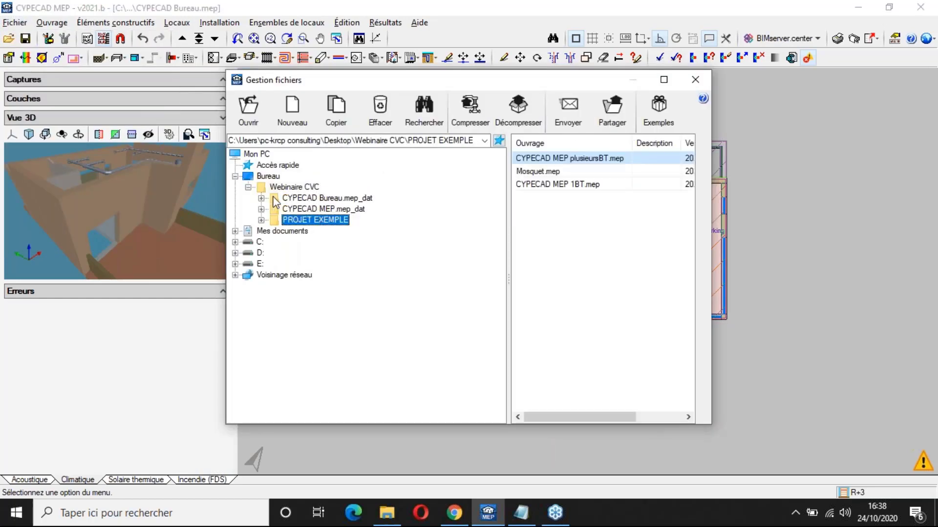
left_click(569, 159)
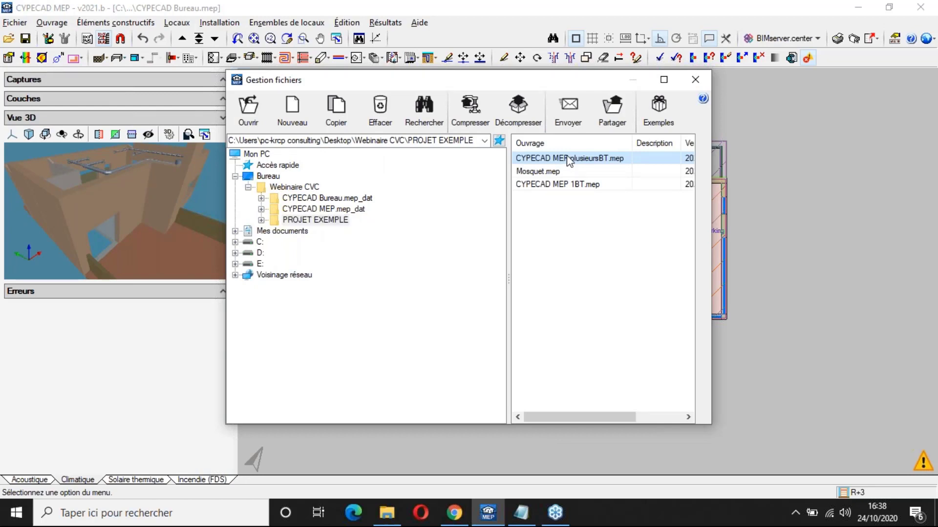
double_click(570, 160)
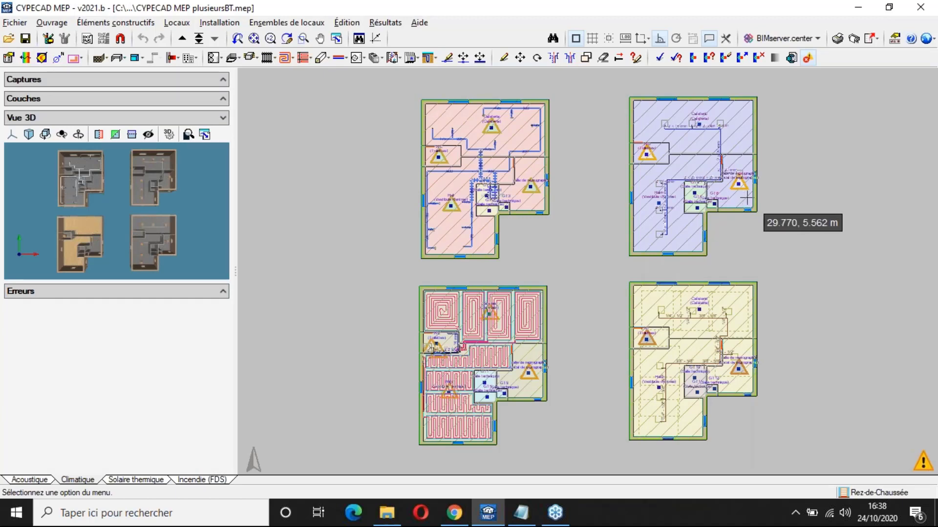
Step: Examine the ground-floor plans of the ducted building, the building with water-fed terminal units and the one with refrigerant lines
scroll(471, 211, "up", 1)
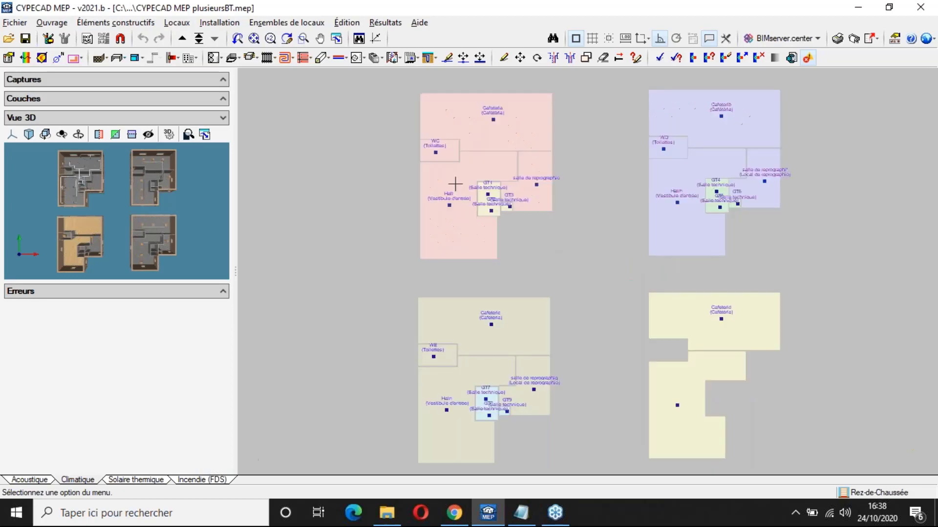
scroll(447, 178, "up", 7)
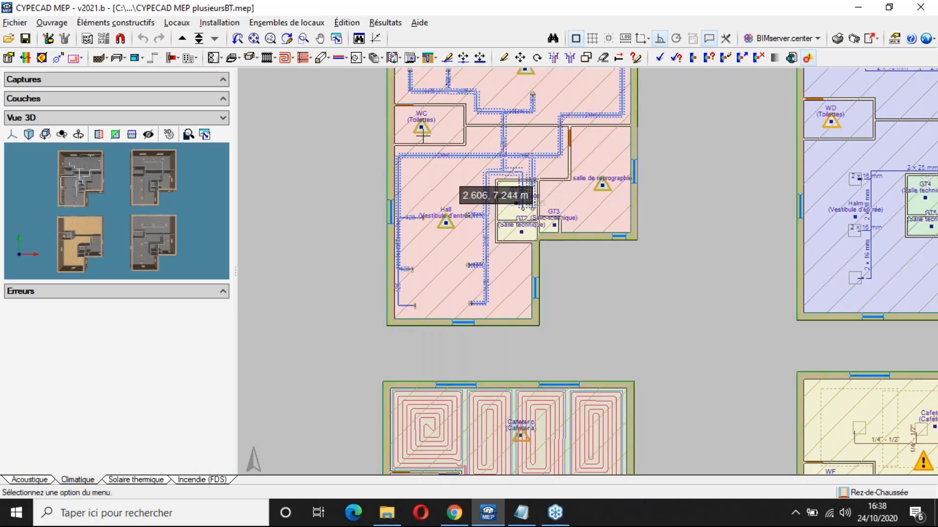
middle_click_drag(425, 203, 405, 334)
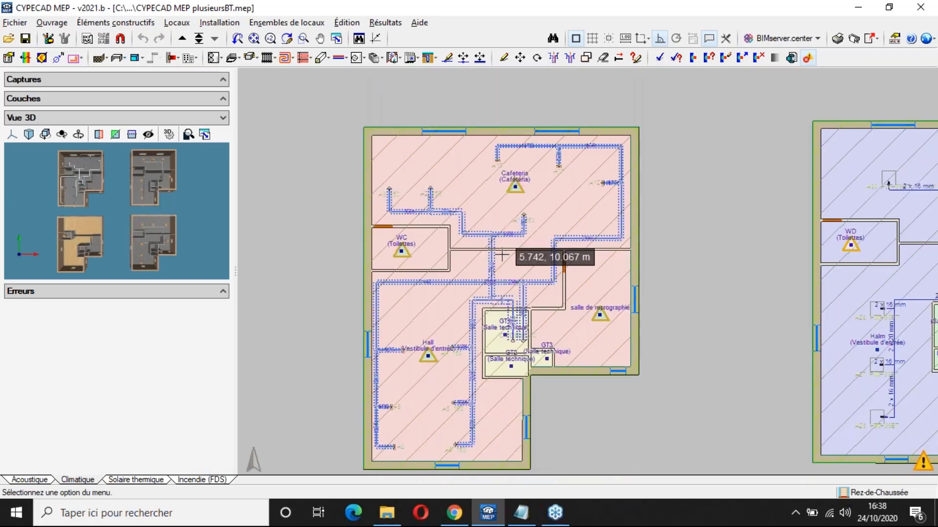
middle_click_drag(554, 305, 472, 228)
middle_click_drag(752, 249, 567, 293)
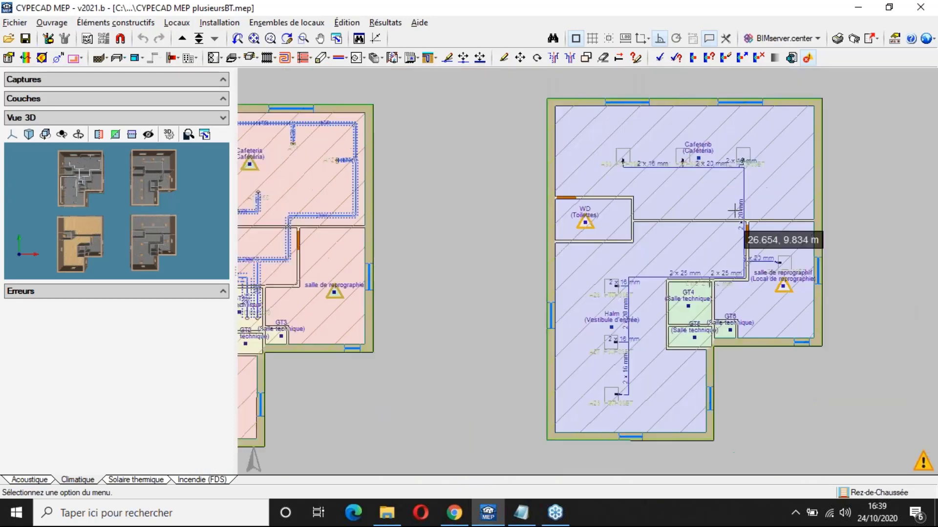
scroll(734, 211, "up", 3)
scroll(709, 163, "down", 2)
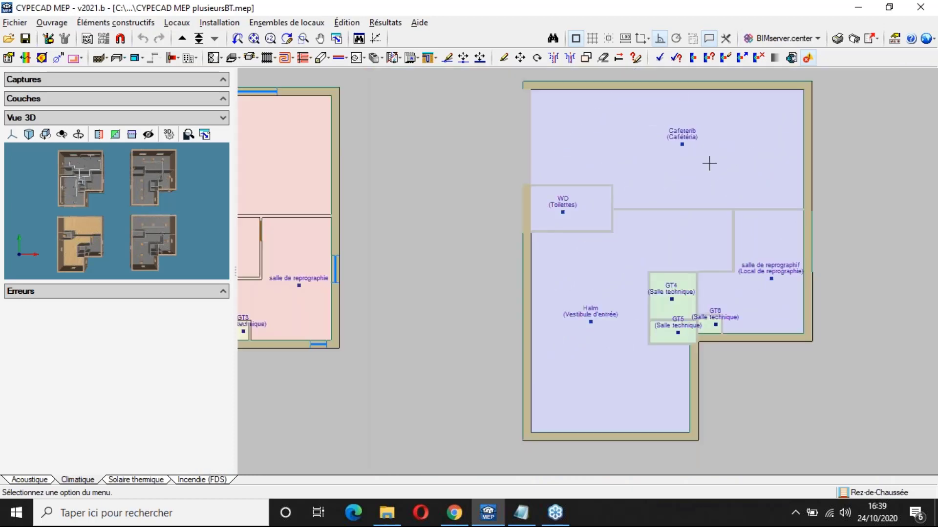
scroll(710, 163, "down", 2)
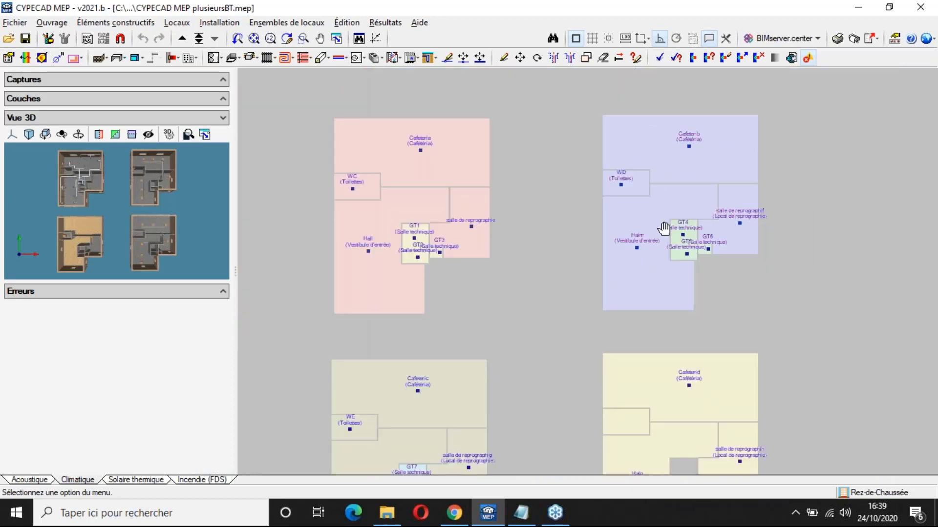
scroll(660, 225, "up", 3)
scroll(632, 173, "up", 3)
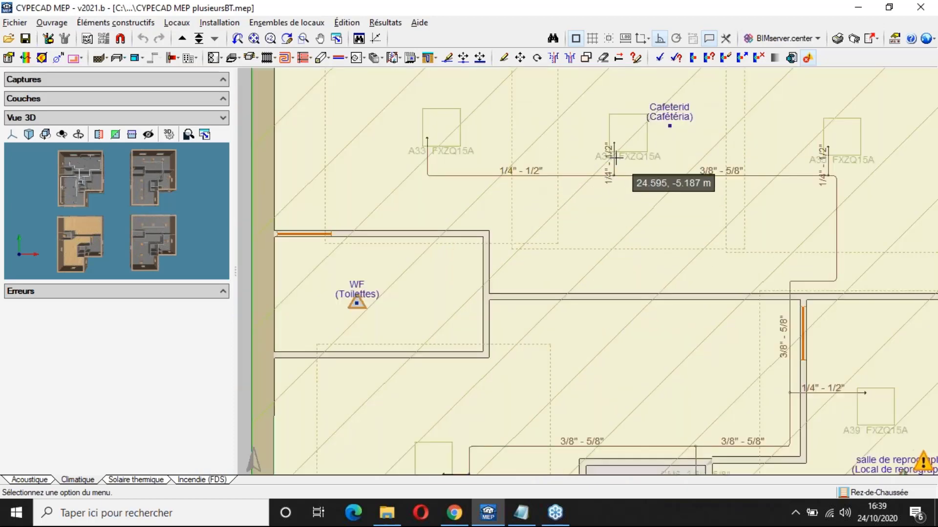
scroll(613, 154, "down", 1)
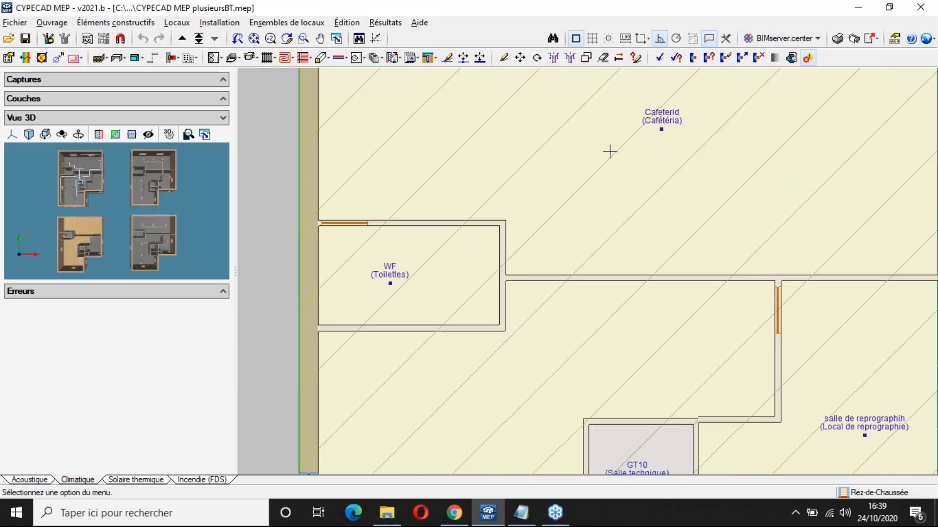
scroll(613, 154, "down", 3)
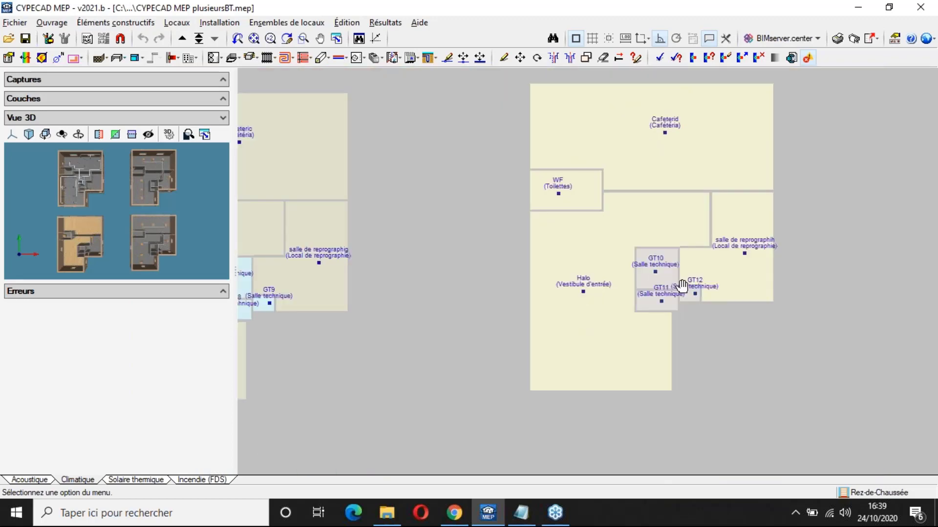
Step: Examine the underfloor heating circuits on the third building's ground floor and the pipework in its toilets
middle_click_drag(361, 214, 682, 286)
scroll(505, 270, "up", 1)
scroll(481, 199, "up", 1)
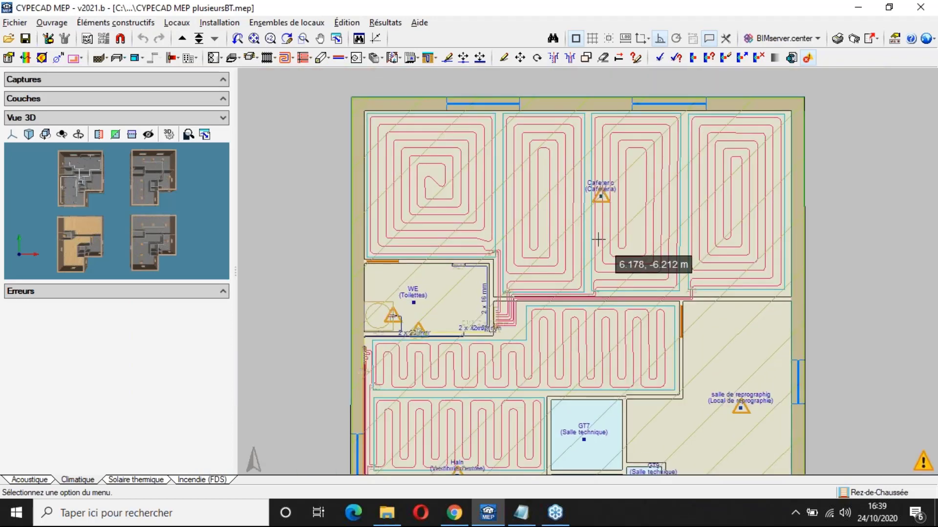
scroll(592, 245, "down", 3)
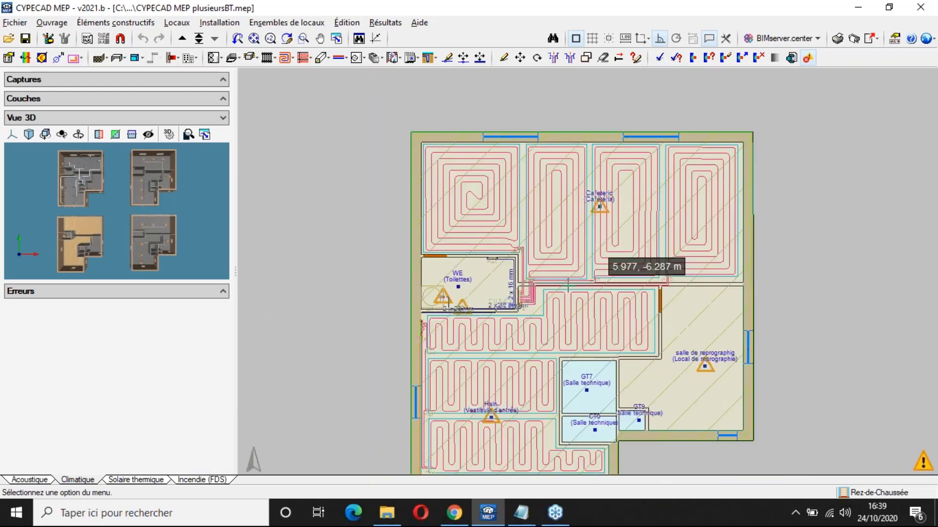
middle_click_drag(504, 250, 583, 256)
scroll(582, 255, "up", 1)
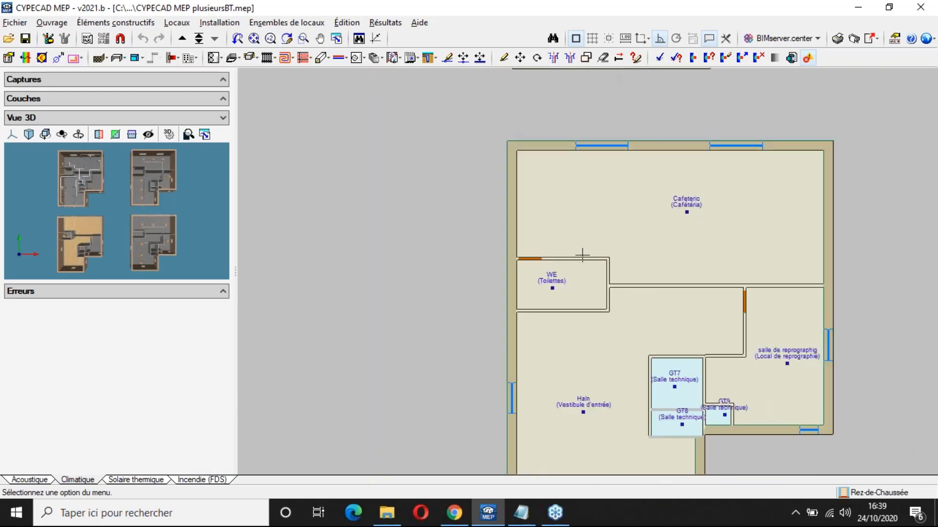
scroll(582, 255, "up", 4)
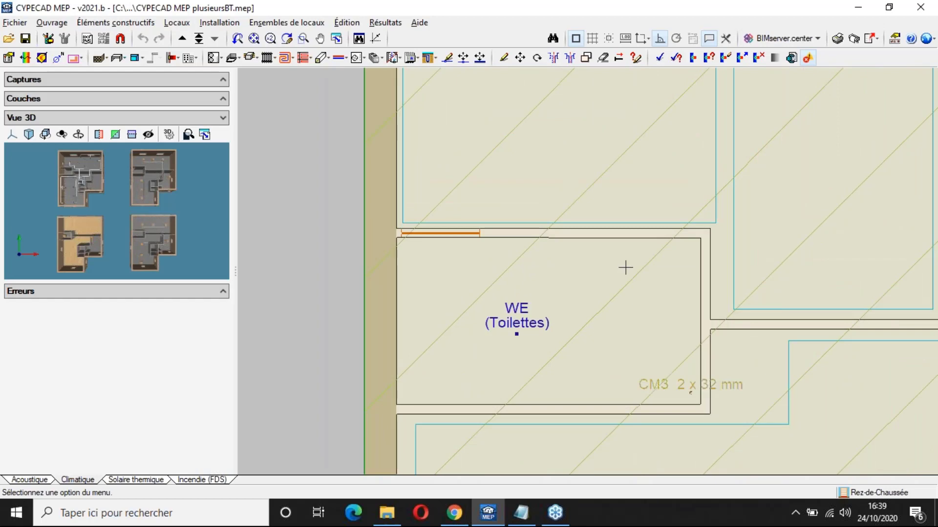
scroll(626, 267, "down", 4)
Step: Go up to floor r+1 and inspect the radiators and their pipework around "Bureau 4"
left_click(183, 39)
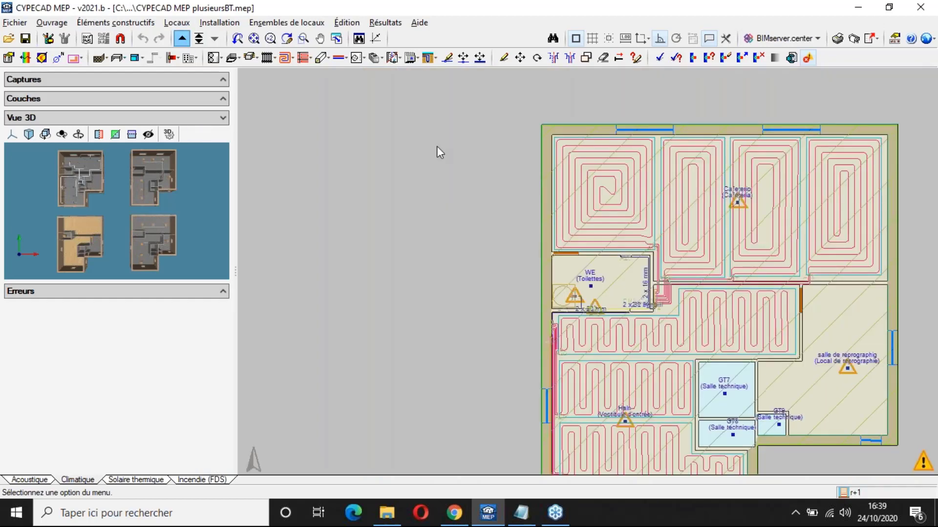
scroll(684, 146, "up", 2)
scroll(706, 167, "down", 1)
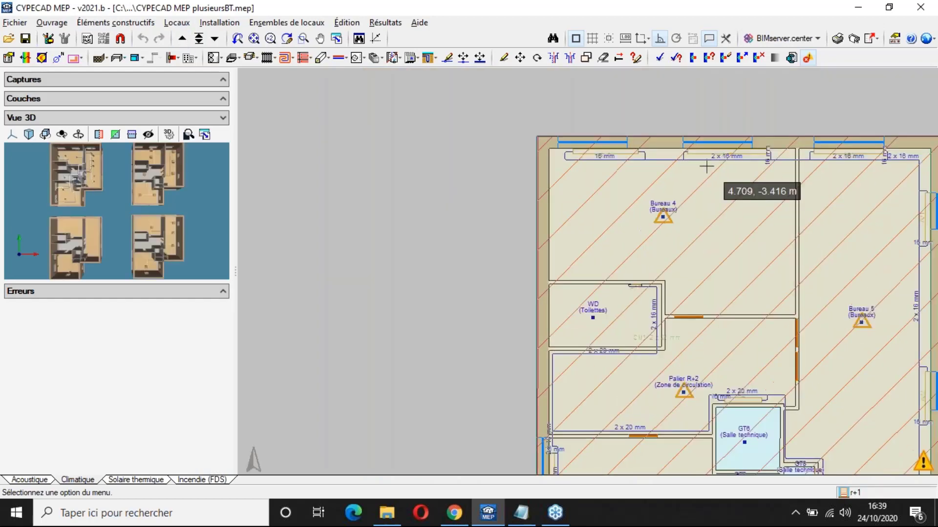
Step: Bring all four buildings on floor r+1 into view and display the calculation results on the elements
scroll(706, 167, "down", 2)
scroll(704, 169, "down", 2)
middle_click_drag(764, 174, 506, 294)
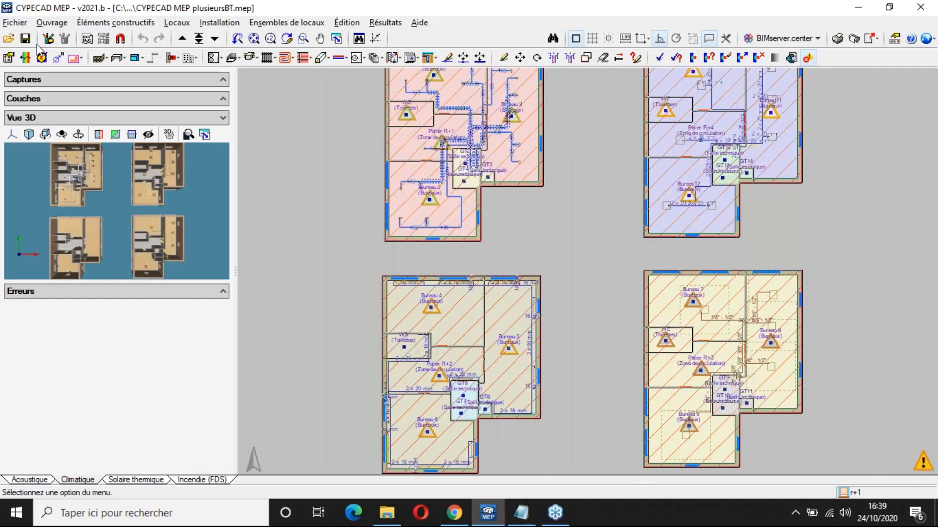
left_click(660, 60)
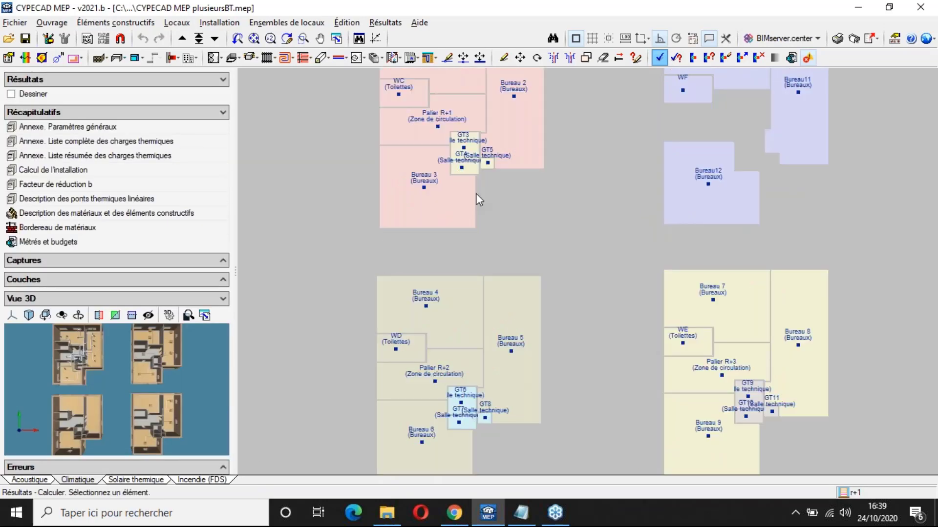
Step: Inspect the calculated pipework and cassette fan coils of the water-fed building on floor r+1, around "Bureau12" and "Bureau11"
scroll(476, 193, "up", 2)
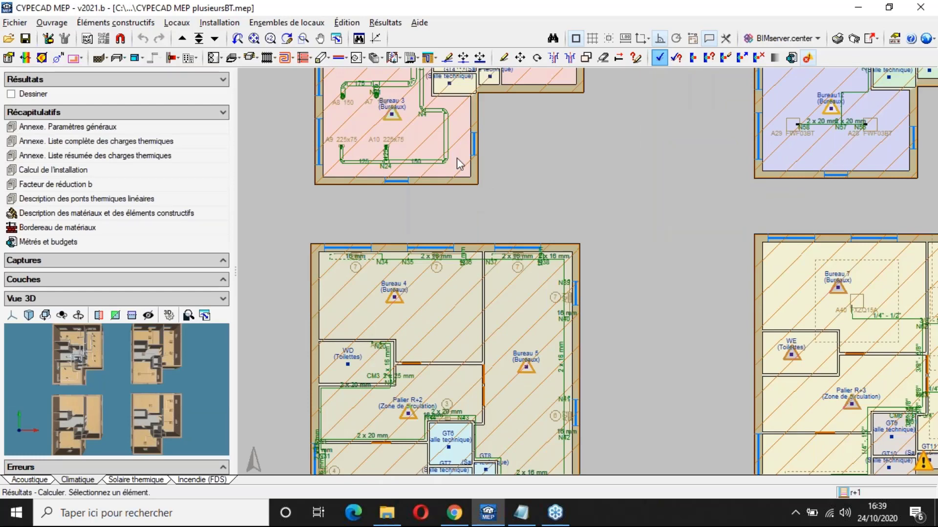
scroll(456, 157, "up", 2)
middle_click_drag(456, 157, 440, 356)
middle_click_drag(508, 252, 307, 346)
middle_click_drag(899, 329, 706, 369)
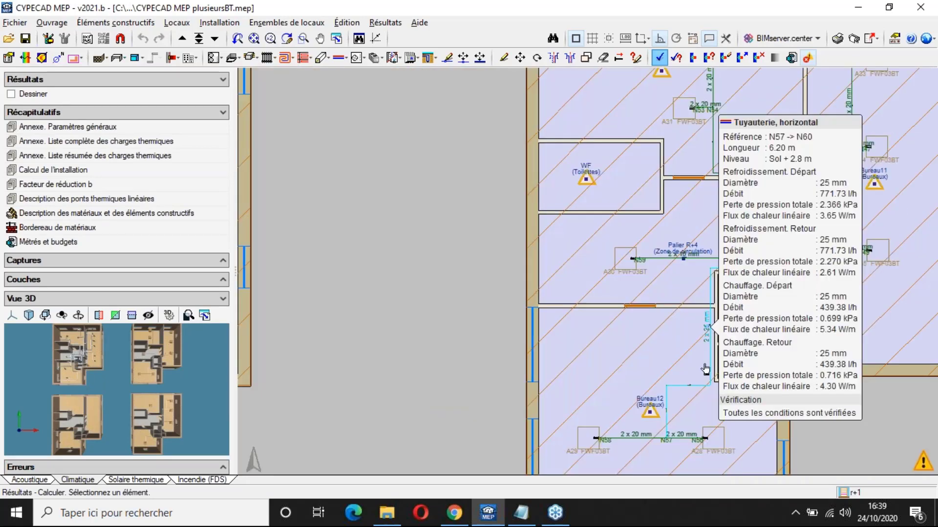
middle_click_drag(934, 80, 740, 152)
scroll(670, 216, "up", 1)
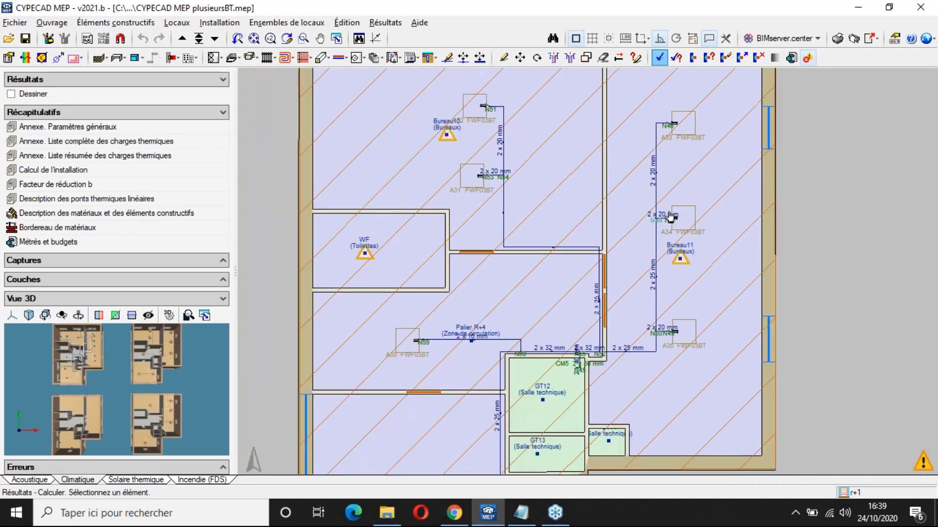
scroll(670, 216, "up", 1)
Step: Open the verification report of fan coil A34 in "Bureau11" and read the pipe velocity and pressure-loss checks
mouse_move(679, 224)
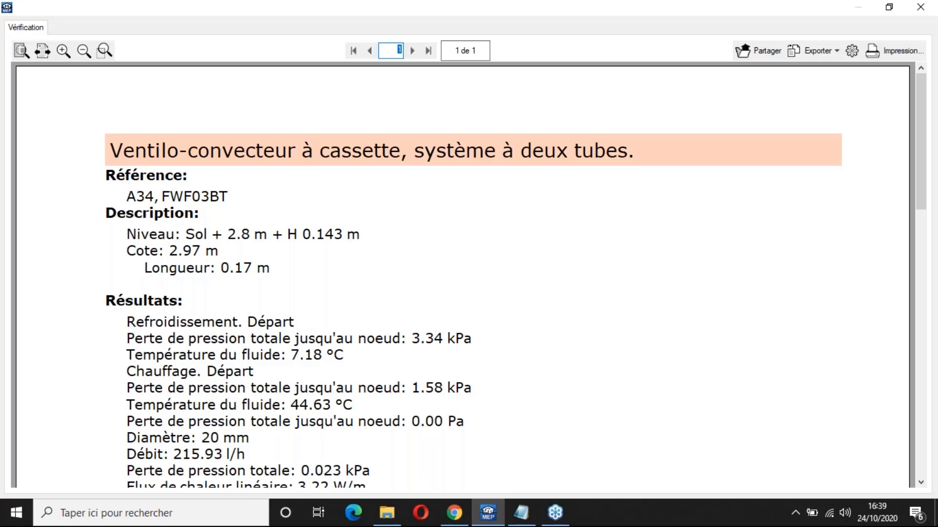
scroll(647, 244, "down", 3)
scroll(647, 245, "down", 5)
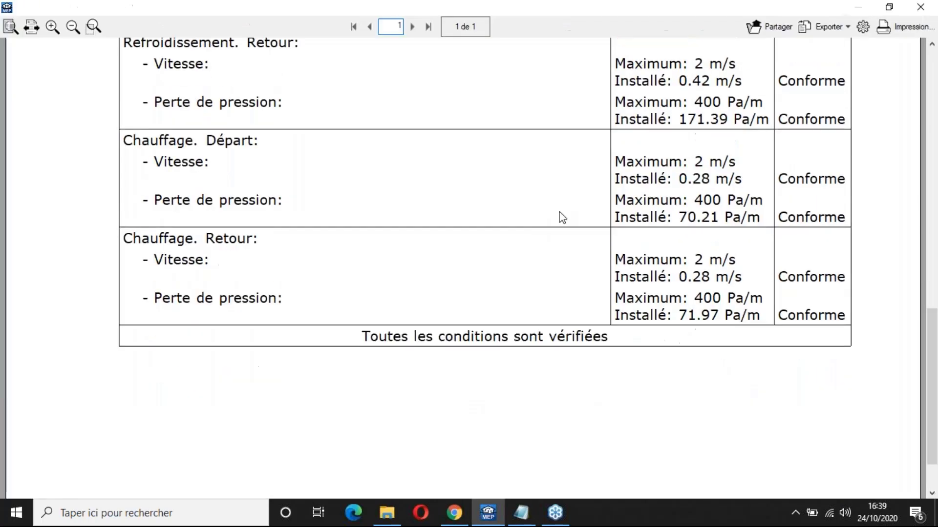
scroll(695, 281, "up", 5)
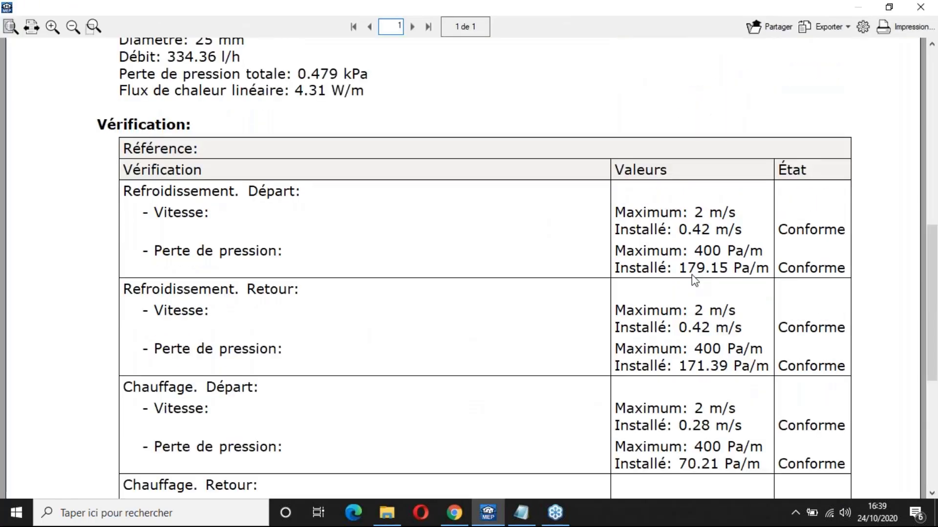
scroll(694, 281, "up", 2)
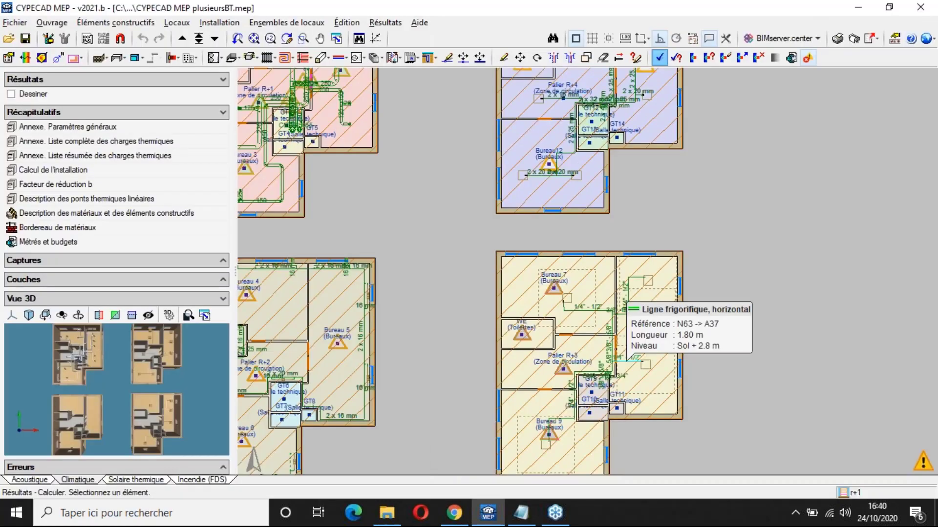
Step: Inspect the refrigerant lines on floor r+1 around "GT9" and the cassette unit A37 in "Bureau 8"
scroll(617, 367, "up", 2)
scroll(617, 368, "up", 4)
middle_click_drag(617, 368, 605, 192)
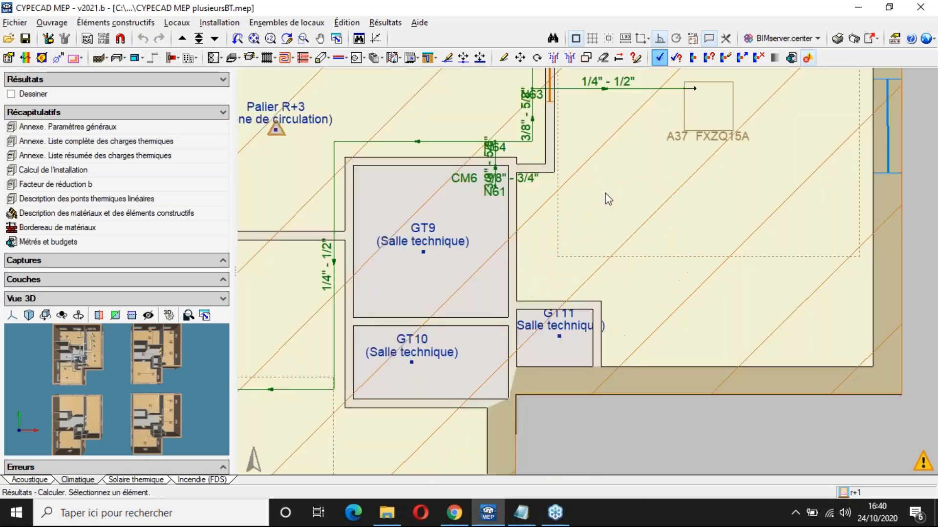
middle_click_drag(569, 126, 578, 234)
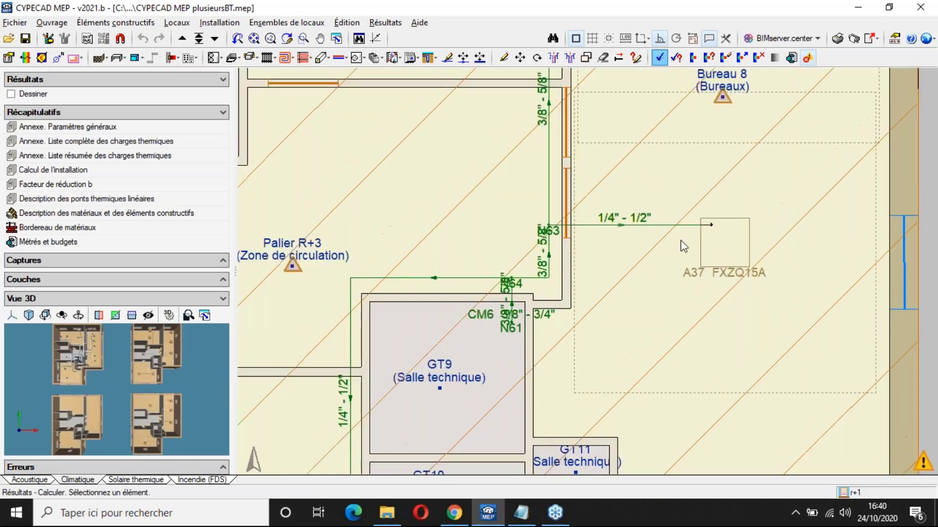
scroll(684, 246, "down", 4)
middle_click_drag(452, 262, 463, 237)
scroll(463, 236, "down", 1)
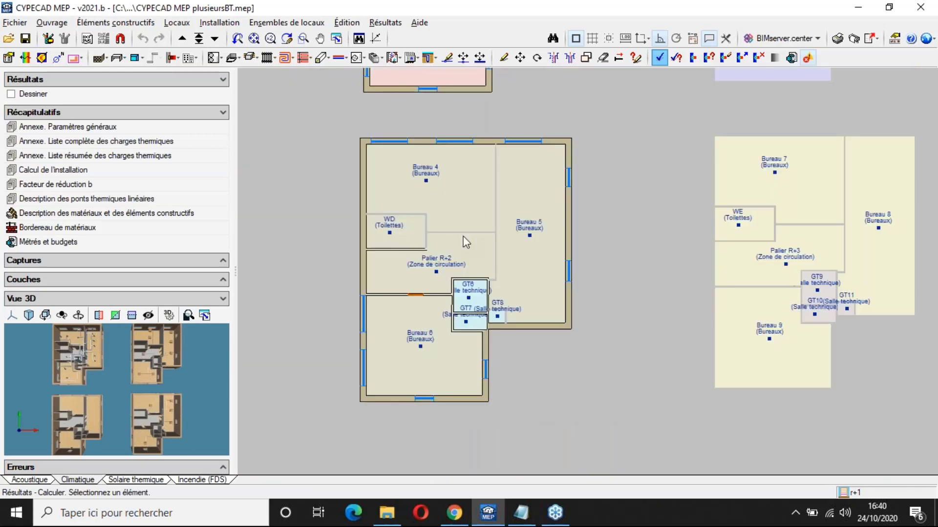
Step: Check the thermal load data of "Bureau 4" and the results of the radiator pipe N35 -> N36
scroll(463, 236, "up", 1)
mouse_move(414, 171)
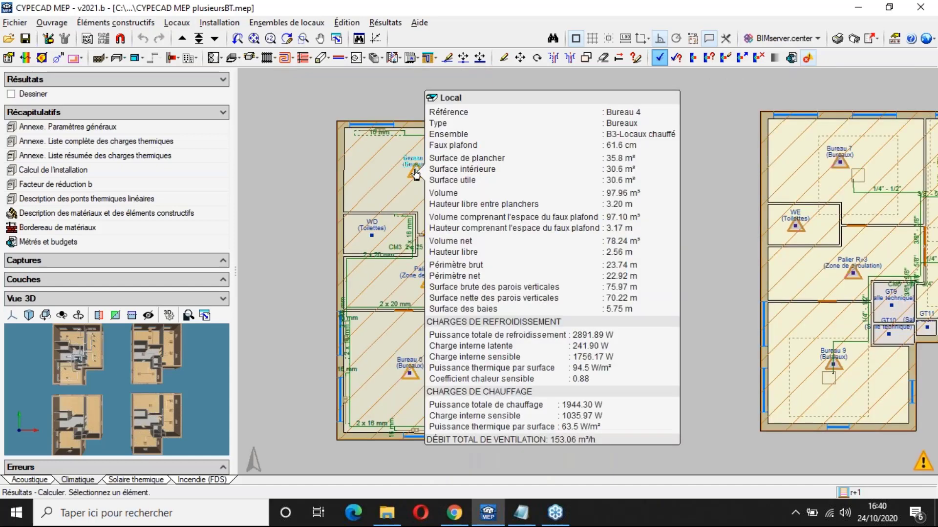
scroll(414, 171, "up", 3)
mouse_move(540, 102)
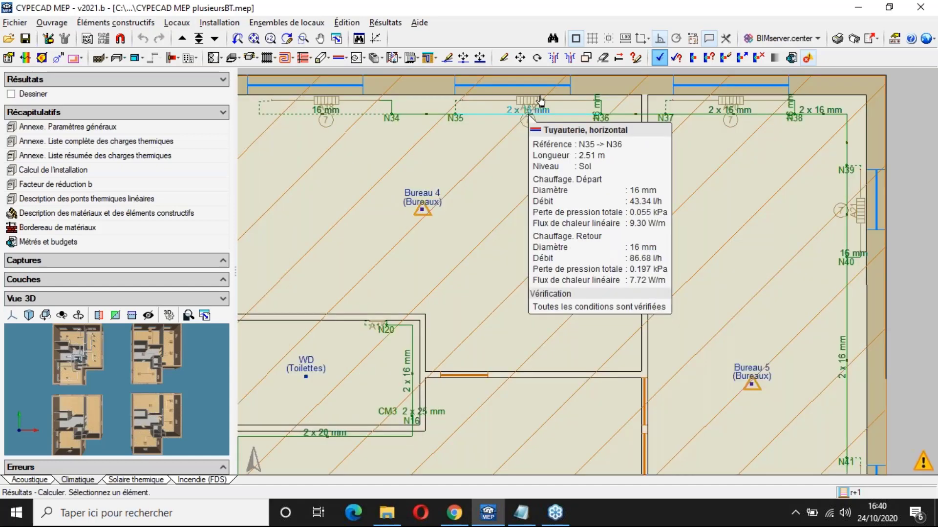
scroll(528, 114, "up", 1)
middle_click_drag(532, 142, 579, 205)
mouse_move(578, 168)
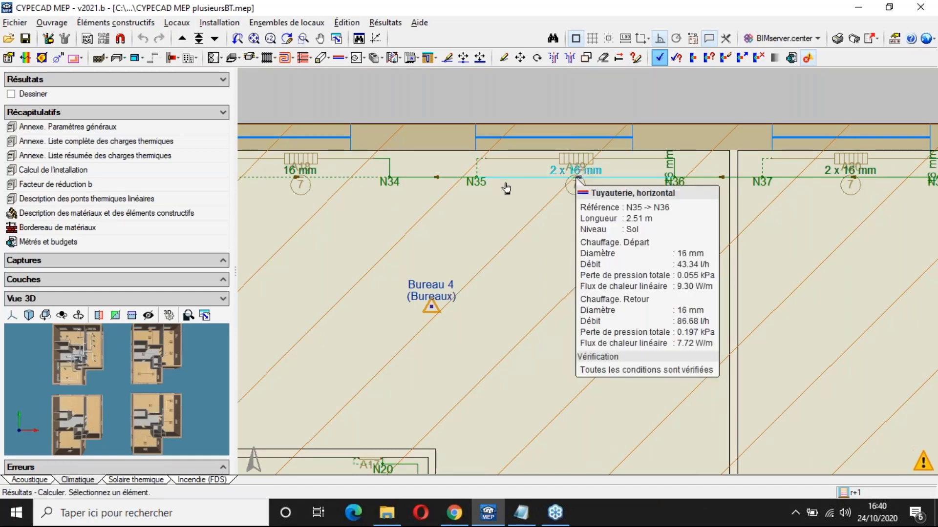
Step: Go down to the Rez-de-Chaussée and examine the results of the underfloor heating circuits and the pipework near "WE"
scroll(507, 178, "down", 2)
left_click(214, 39)
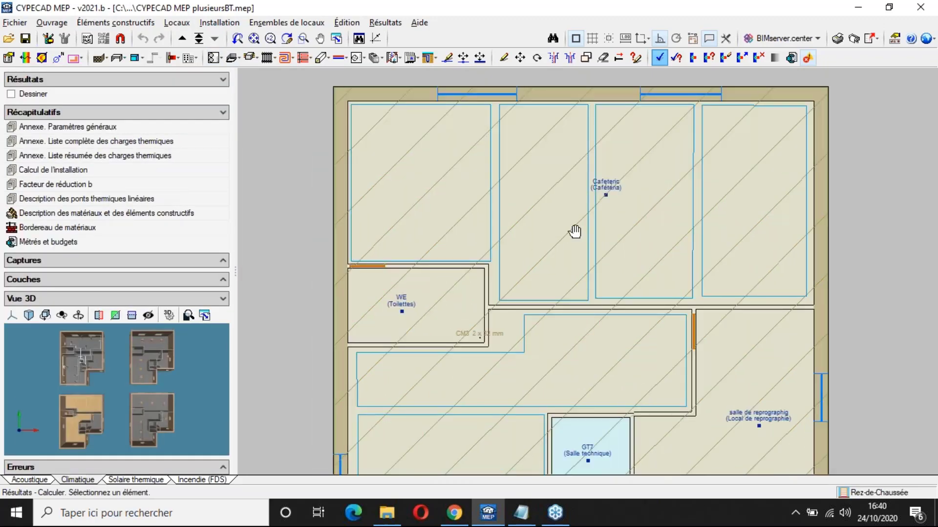
middle_click_drag(575, 232, 590, 87)
mouse_move(454, 146)
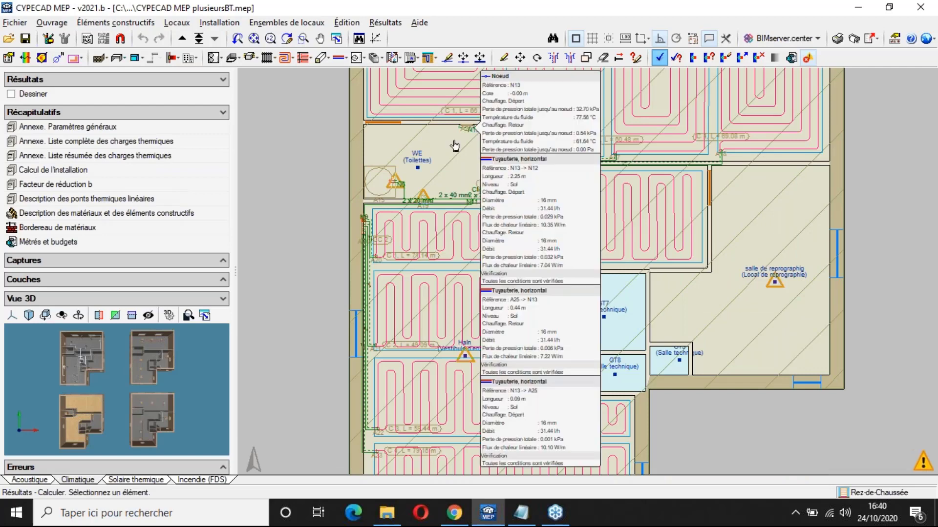
scroll(477, 211, "down", 1)
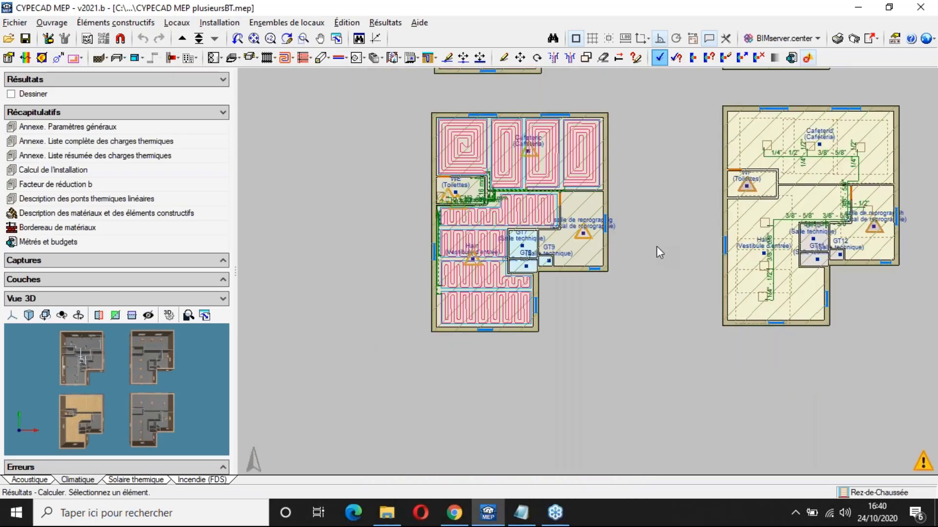
Step: Open the 3D view of the whole project and display the vertical walls as wireframes
left_click(52, 22)
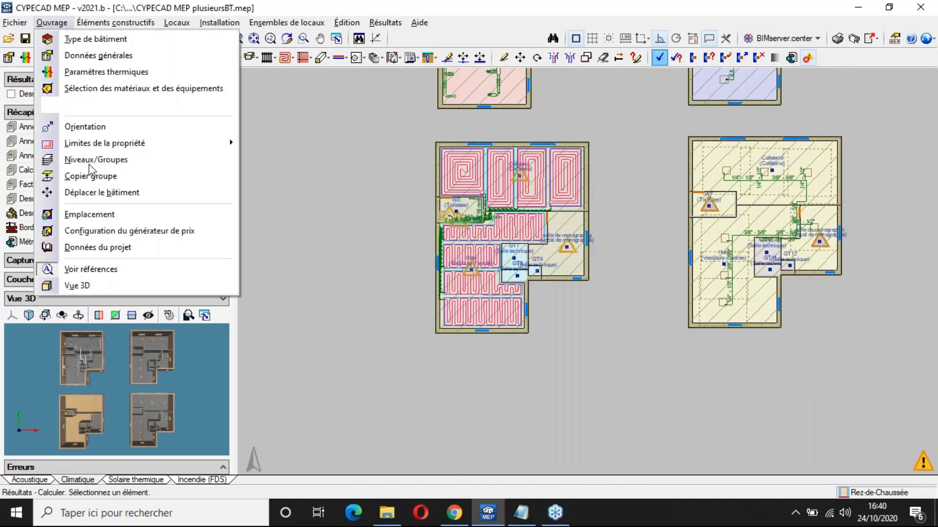
left_click(54, 281)
left_click(354, 287)
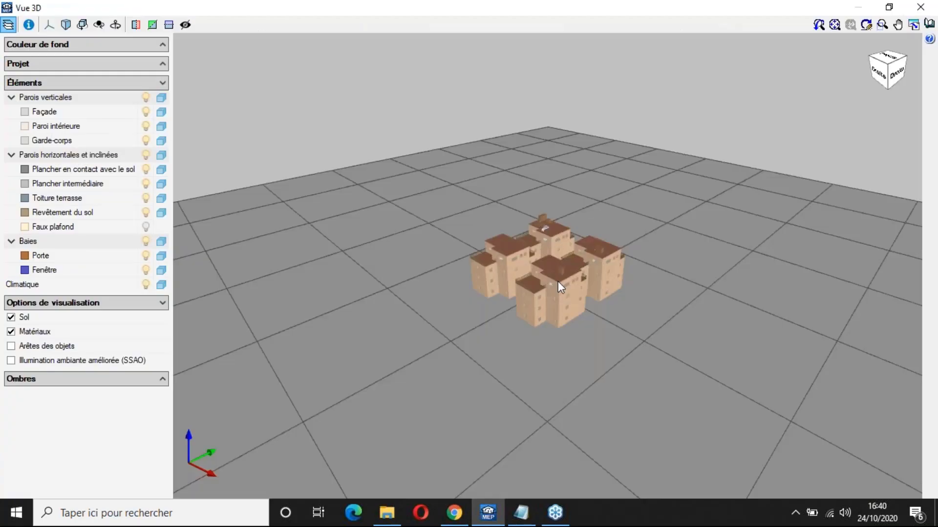
left_click(145, 97)
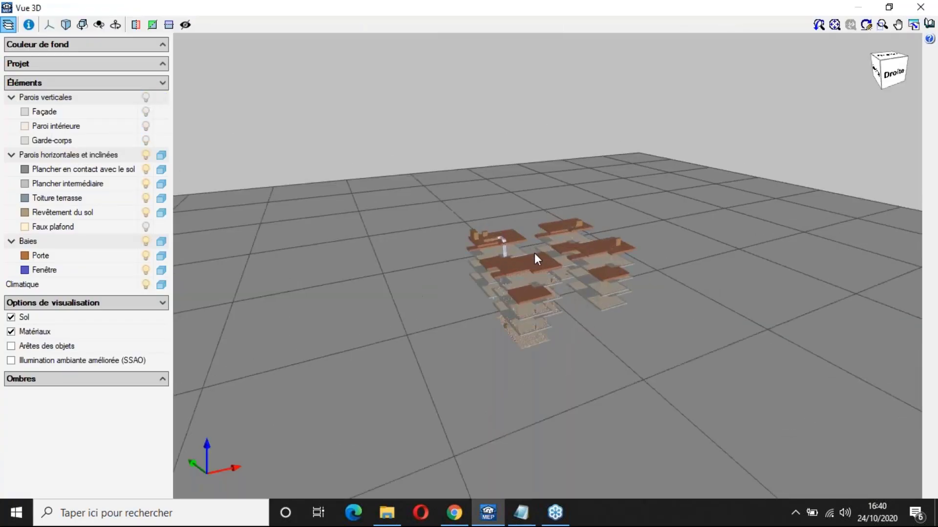
scroll(535, 253, "up", 3)
left_click(146, 97)
left_click_drag(513, 275, 500, 253)
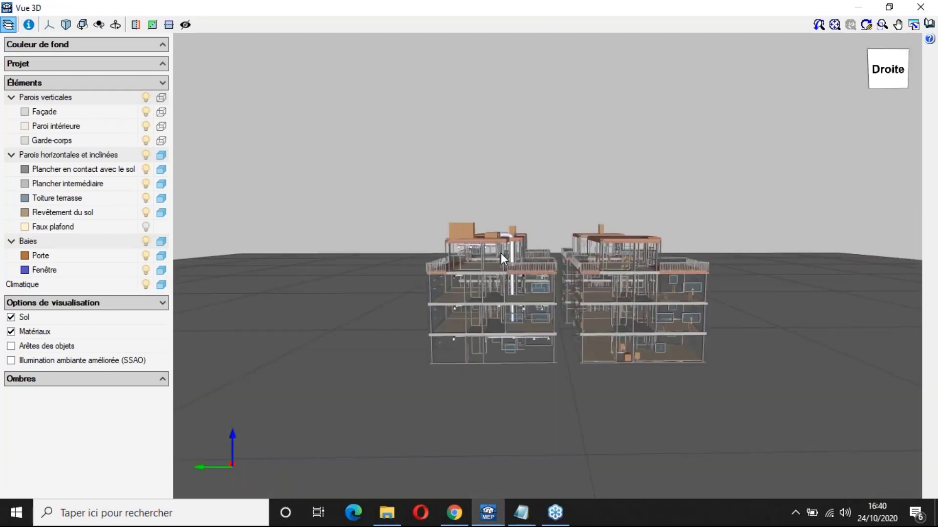
Step: Examine in 3D the ceiling ducts with their diffusers and the ceiling-mounted units with their pipes
scroll(500, 253, "up", 5)
mouse_move(500, 253)
left_mouse_down()
mouse_move(479, 222)
mouse_move(542, 98)
mouse_move(622, 259)
left_mouse_up()
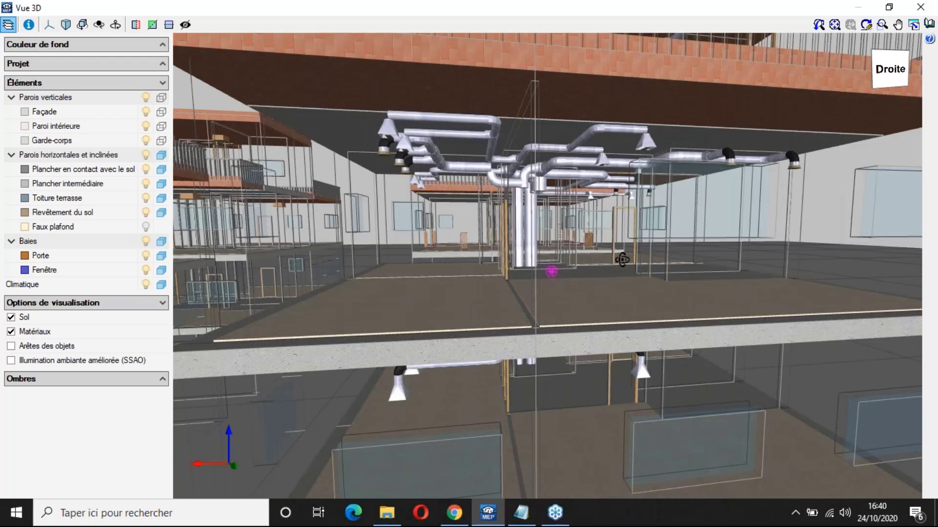
left_click_drag(623, 259, 441, 65)
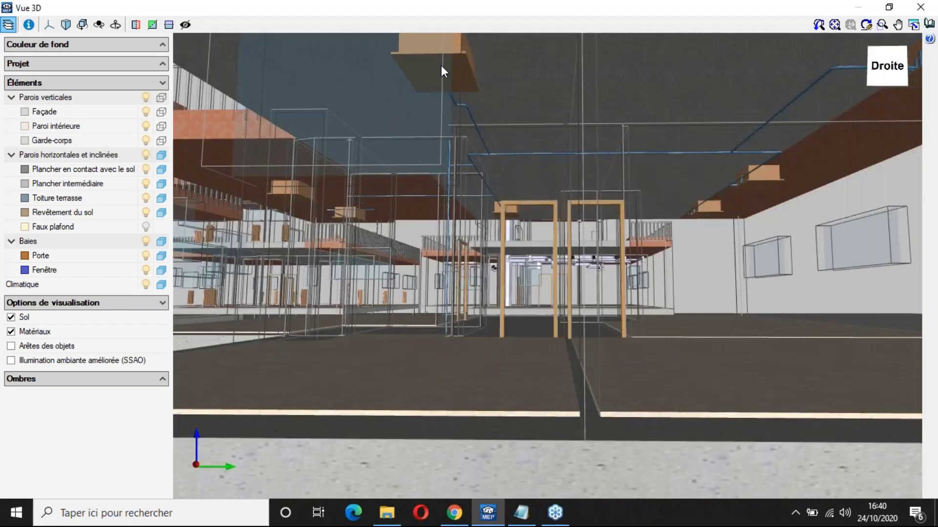
scroll(441, 66, "down", 3)
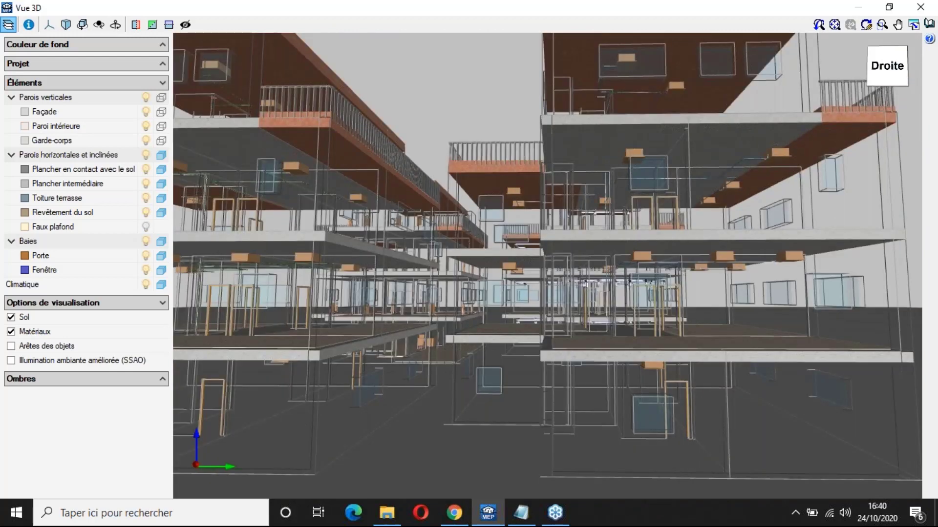
scroll(430, 225, "up", 3)
Step: Inspect the refrigerant line and outdoor unit on the roof, and approach the radiators of the neighbouring building
left_click_drag(430, 225, 534, 258)
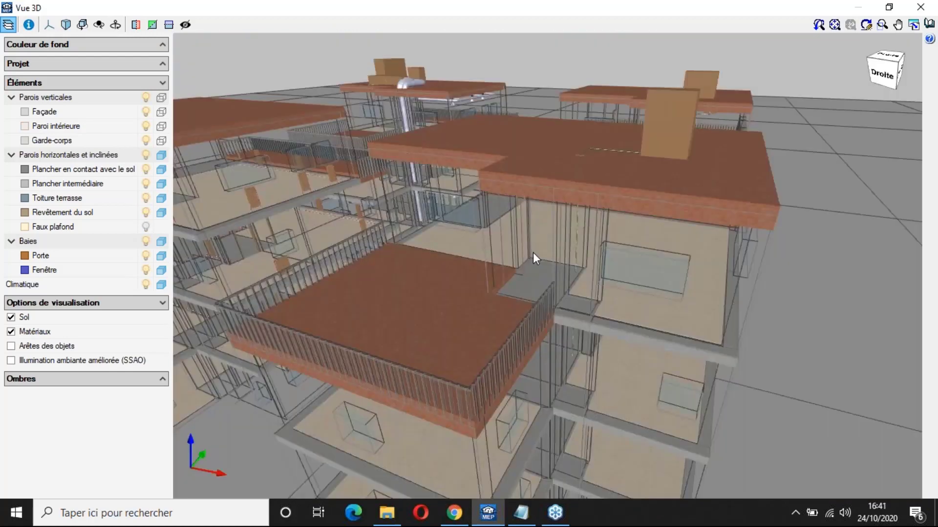
scroll(580, 189, "up", 5)
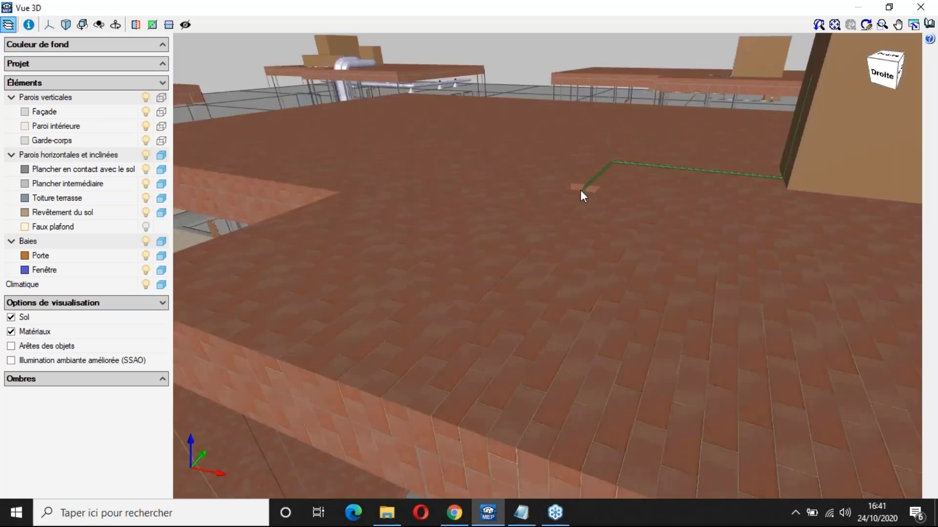
scroll(580, 189, "up", 2)
scroll(596, 271, "down", 6)
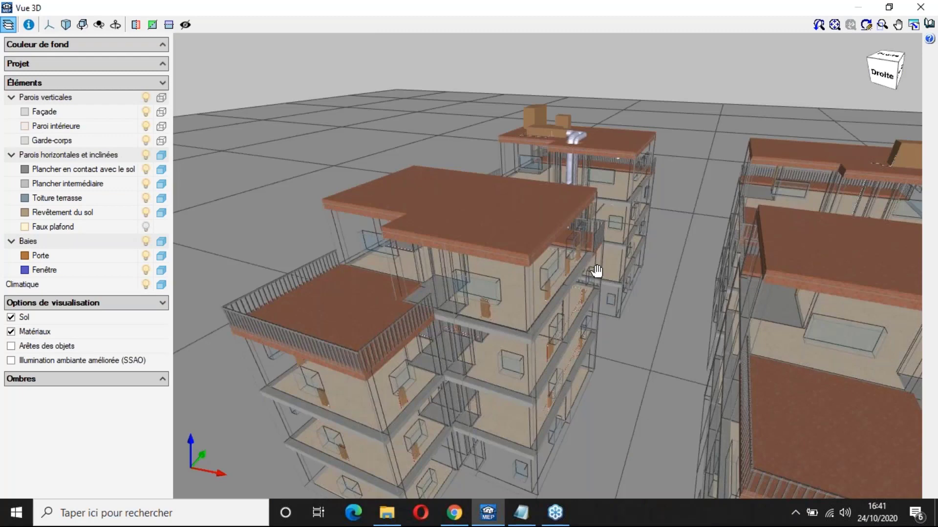
scroll(430, 337, "up", 4)
left_click_drag(430, 337, 582, 335)
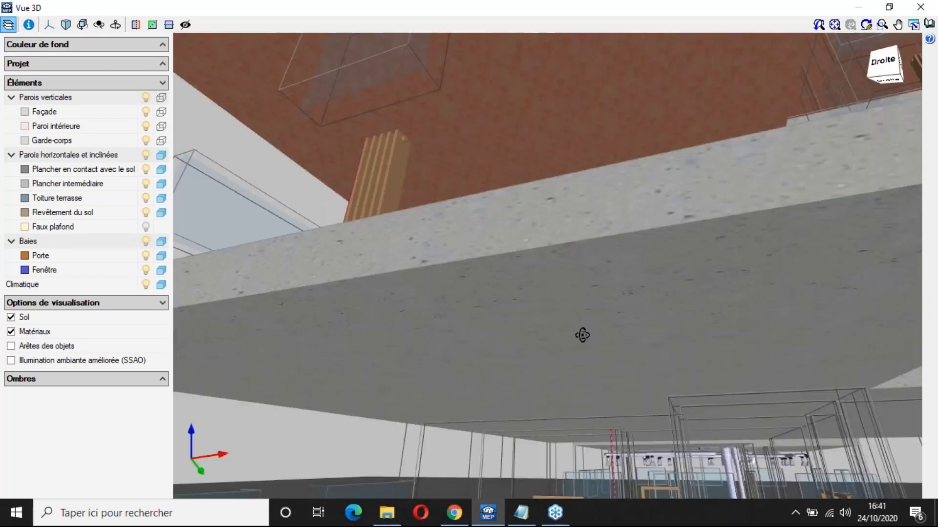
Step: Hide the floor covering and examine the underfloor heating loops, manifold cabinet and towel radiator in 3D
left_click_drag(582, 335, 518, 386)
left_click(145, 212)
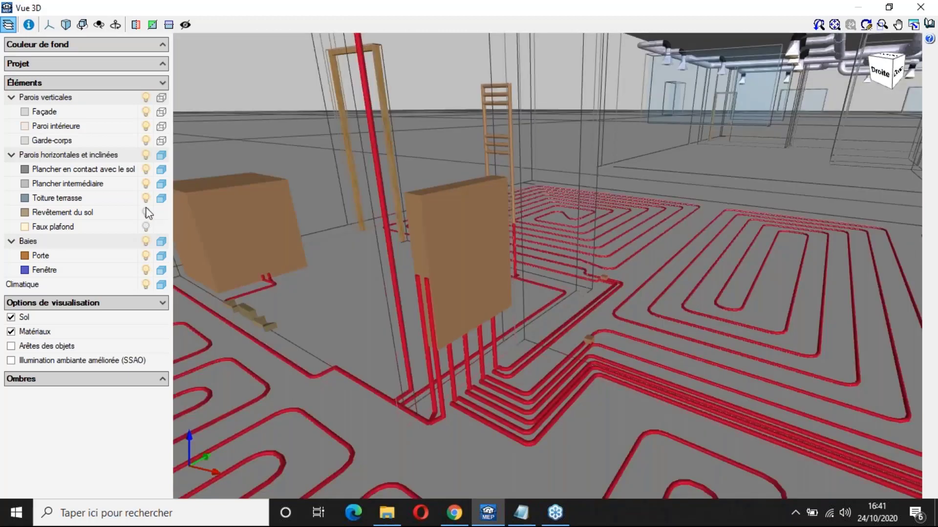
mouse_move(444, 323)
left_mouse_down()
mouse_move(456, 400)
mouse_move(655, 399)
left_mouse_up()
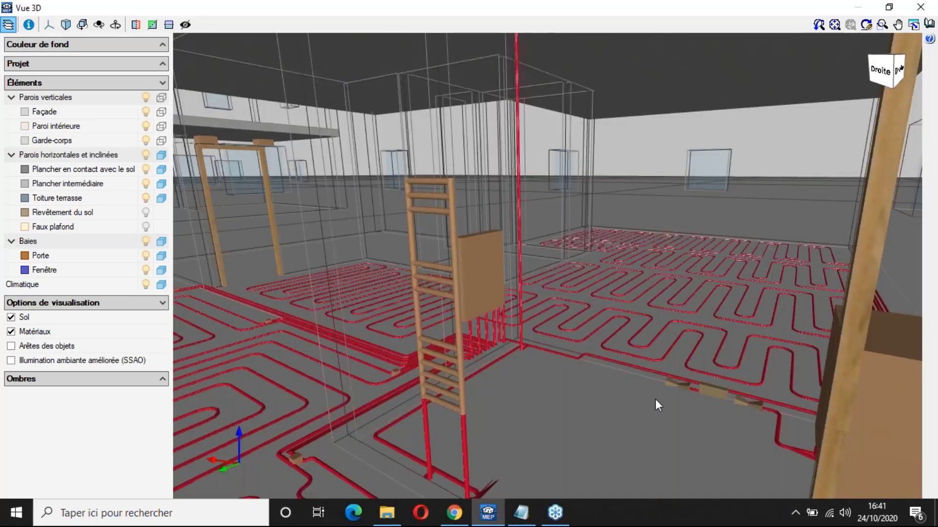
scroll(533, 363, "down", 8)
left_click_drag(532, 363, 820, 139)
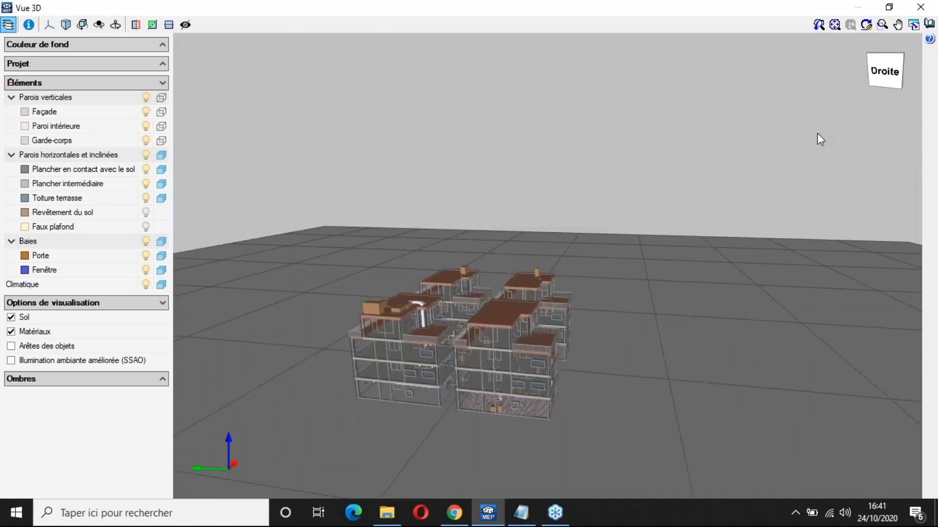
Step: Close the 3D view and generate the framed Climatique DWG plan, keeping the previous composition and showing all drawings in detail
left_click(920, 7)
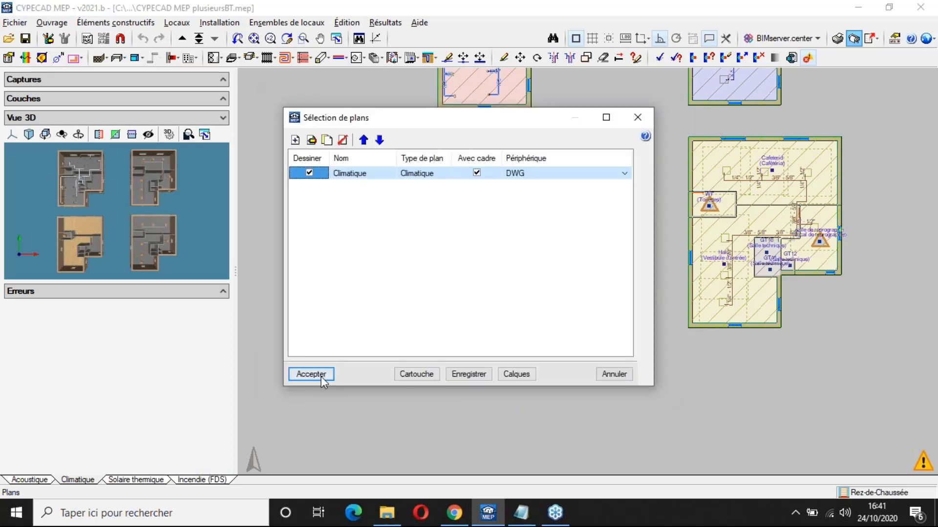
left_click(322, 378)
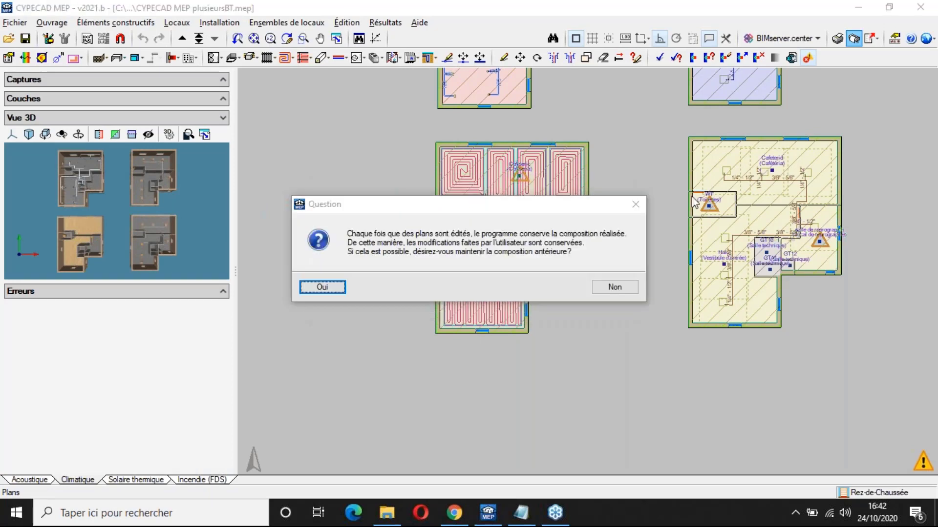
left_click(322, 287)
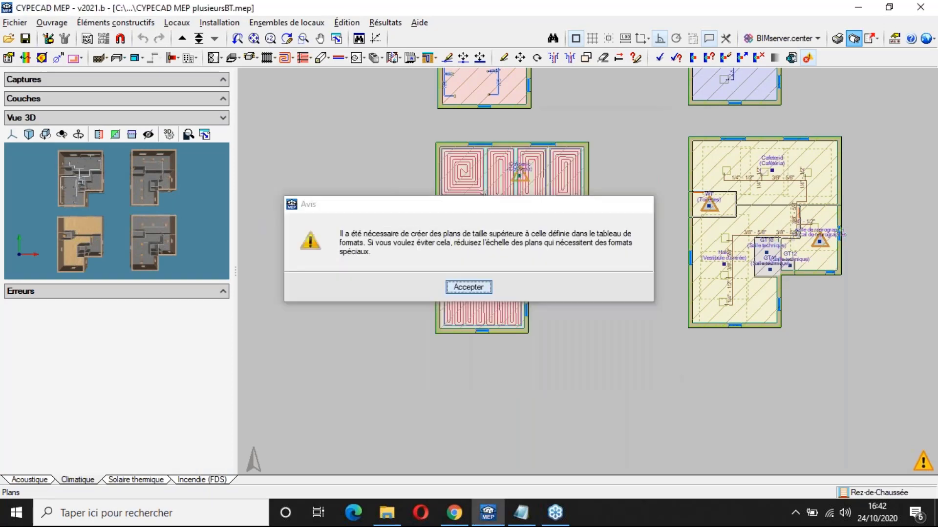
left_click(469, 287)
left_click(288, 35)
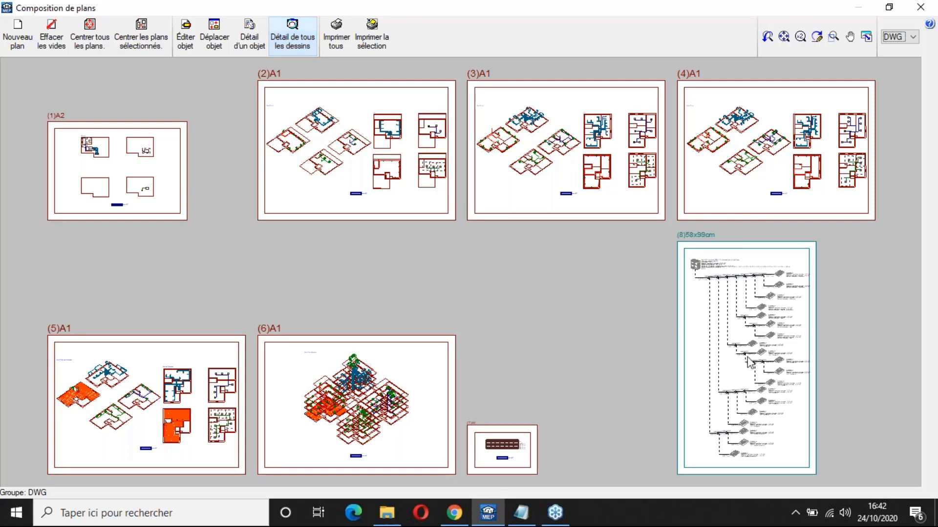
Step: Examine the outdoor unit and its capacity and refrigerant charge data on the refrigerant schematic sheet
scroll(745, 357, "up", 4)
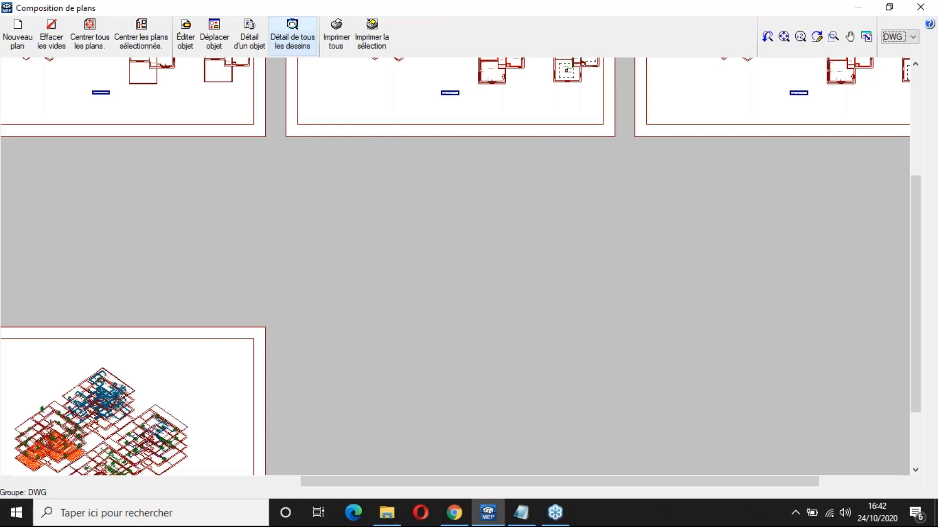
scroll(700, 260, "up", 1)
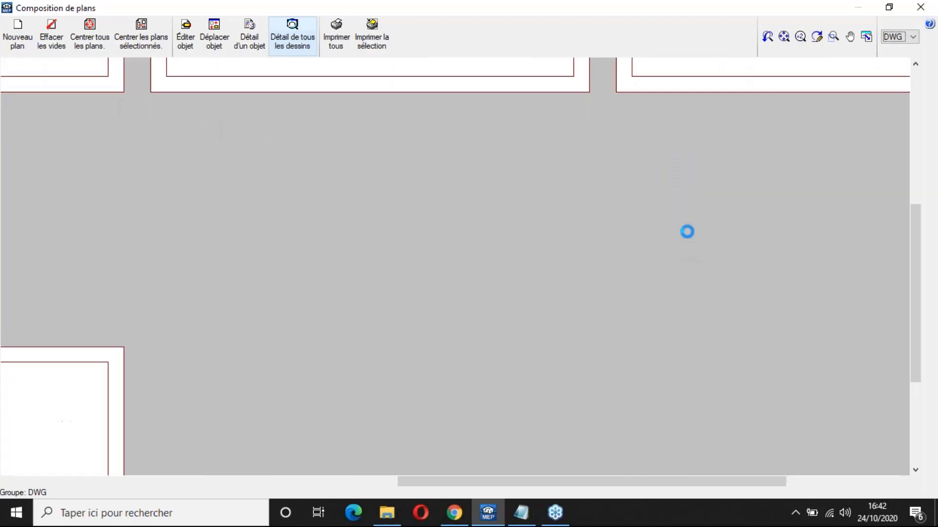
scroll(685, 218, "up", 2)
scroll(684, 207, "up", 3)
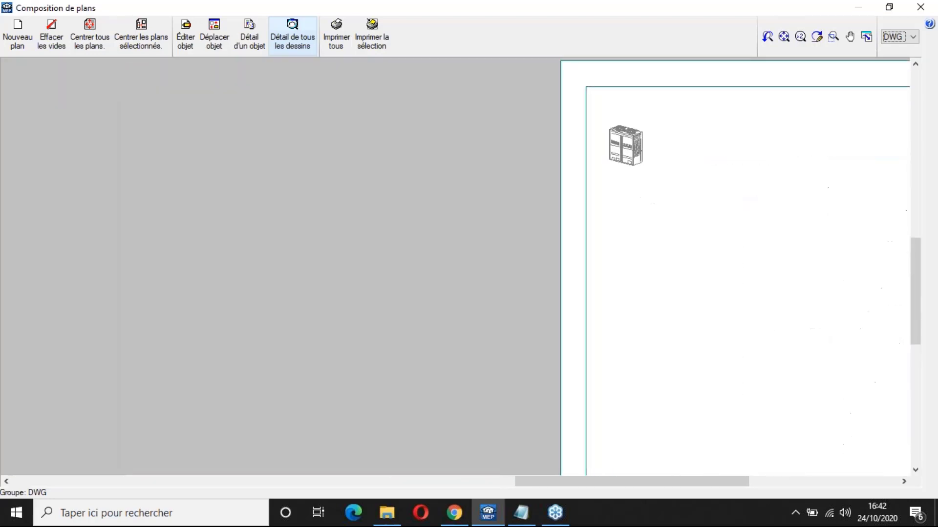
scroll(678, 145, "up", 4)
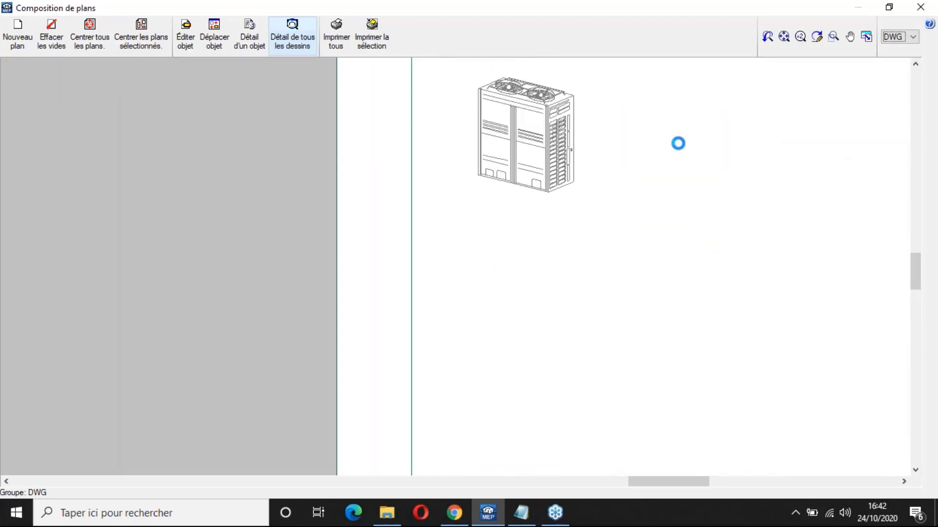
middle_click_drag(678, 143, 595, 280)
scroll(654, 357, "up", 4)
middle_click_drag(654, 357, 538, 342)
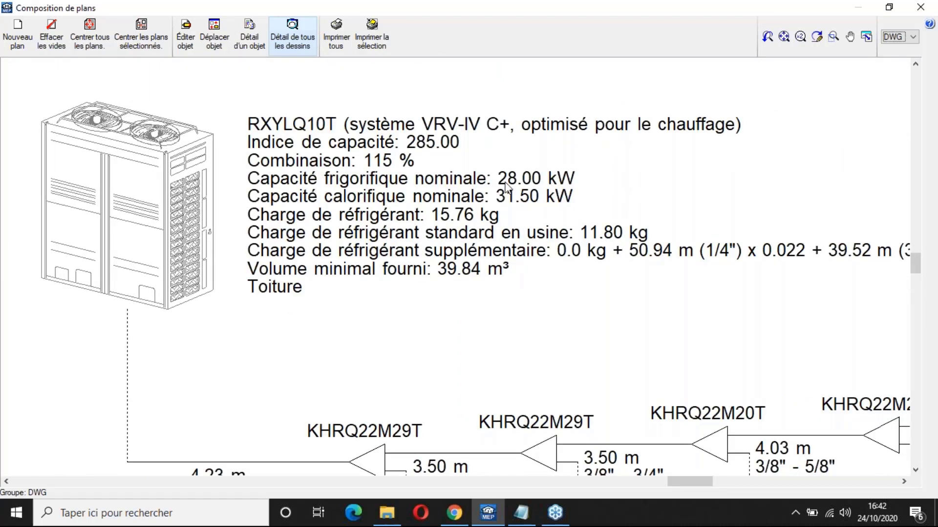
scroll(429, 163, "down", 1)
mouse_move(481, 269)
middle_mouse_down()
mouse_move(417, 162)
mouse_move(419, 222)
middle_mouse_up()
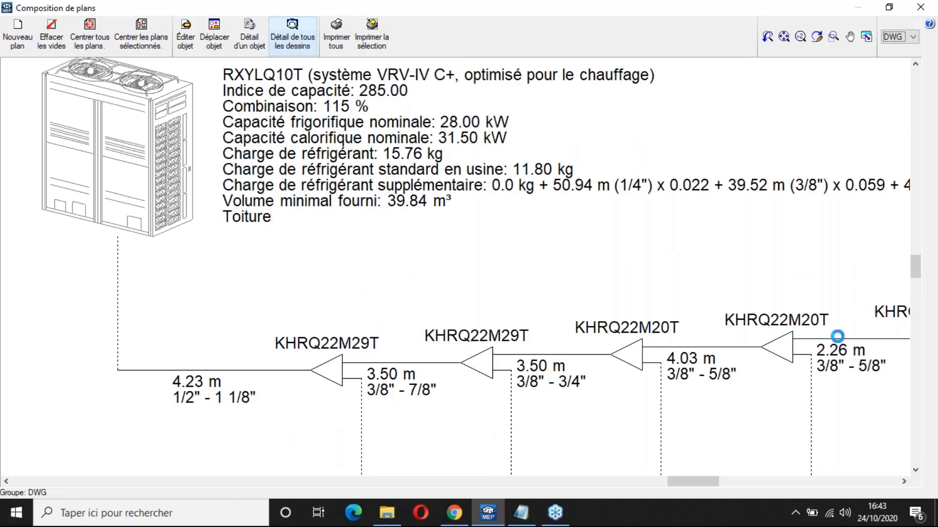
Step: Follow the refrigerant line through its branch joints and inspect the ground-floor cafeteria cassette units' data
middle_click_drag(837, 336, 546, 314)
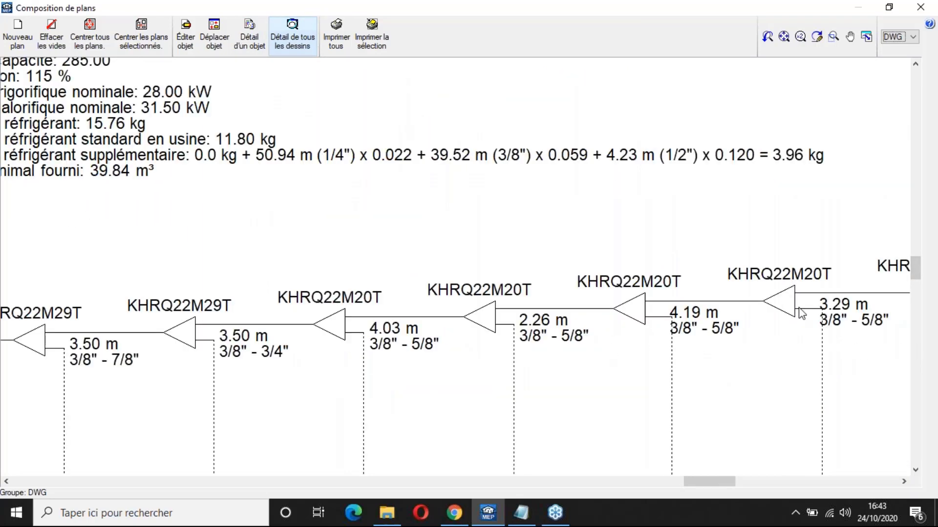
middle_click_drag(800, 310, 504, 306)
middle_click_drag(800, 314, 459, 289)
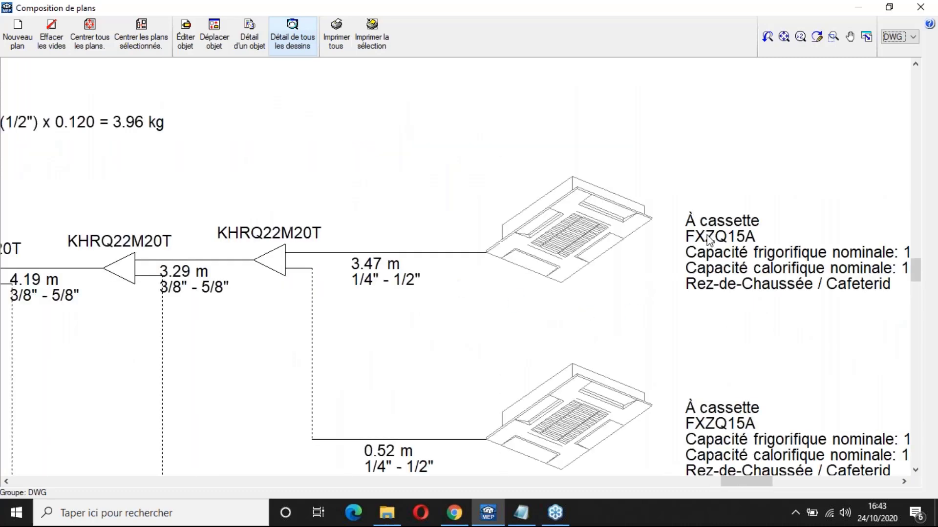
middle_click_drag(709, 241, 559, 198)
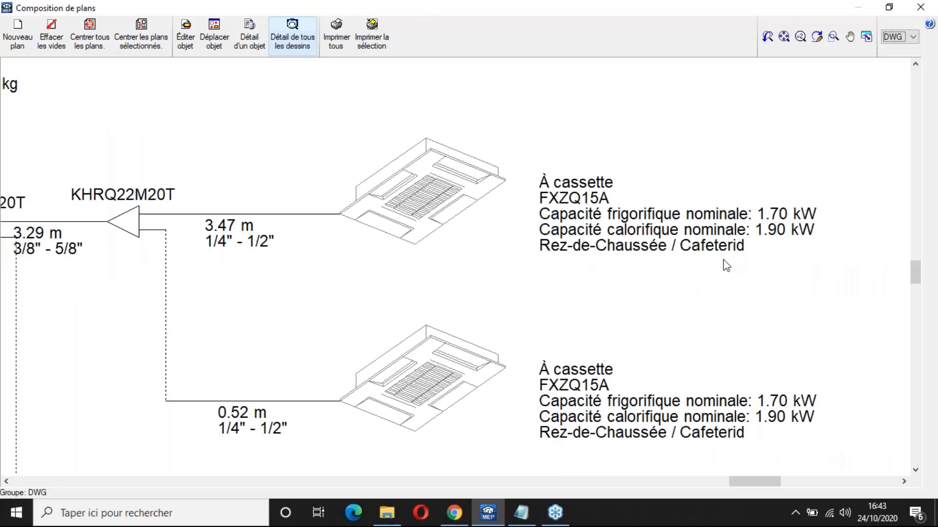
scroll(726, 265, "down", 3)
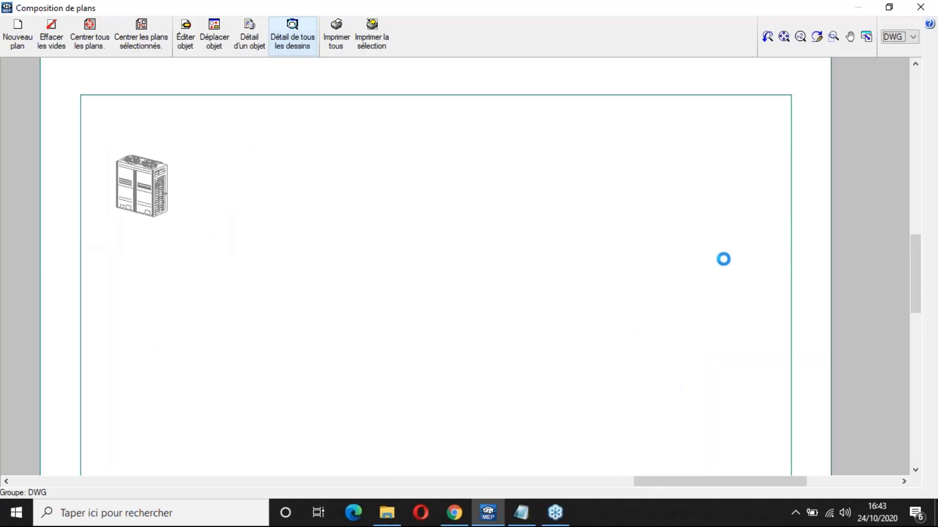
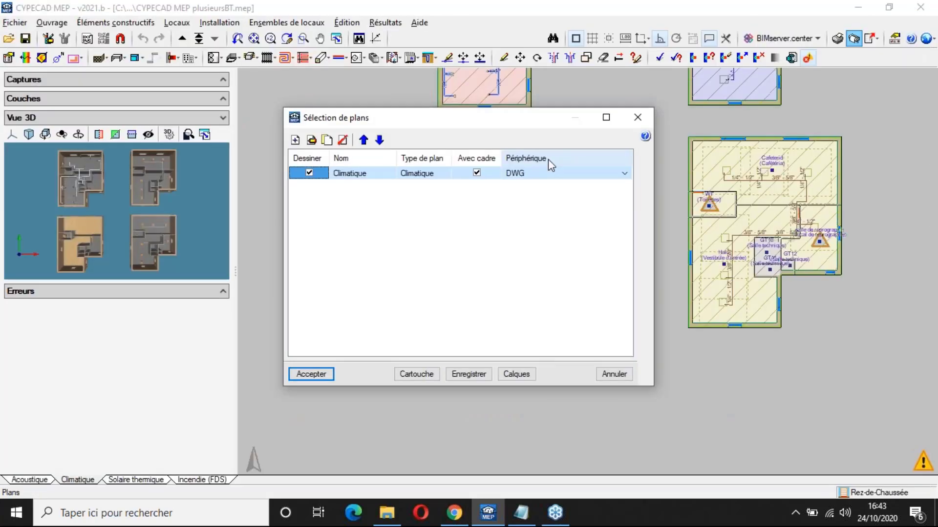
Step: Leave the plan selection and generate the installation calculation report with all its sections included
key("Return")
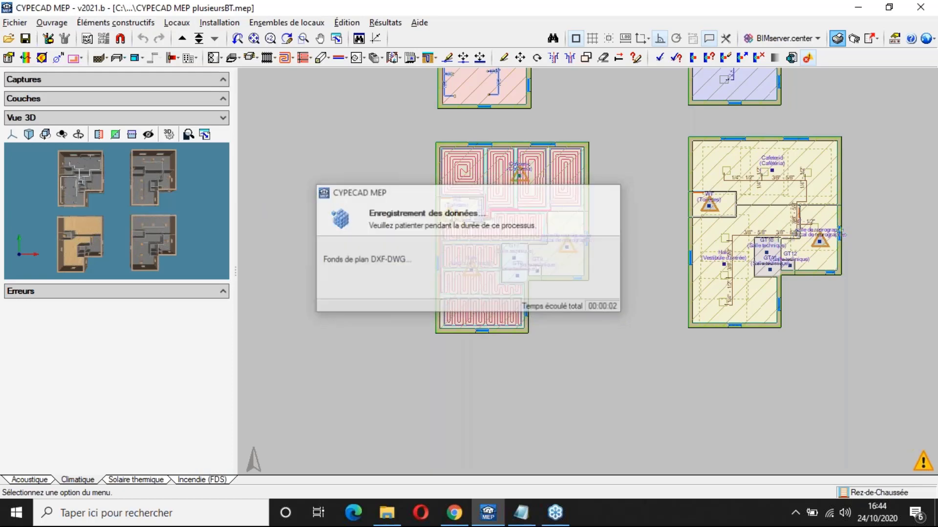
left_click(316, 402)
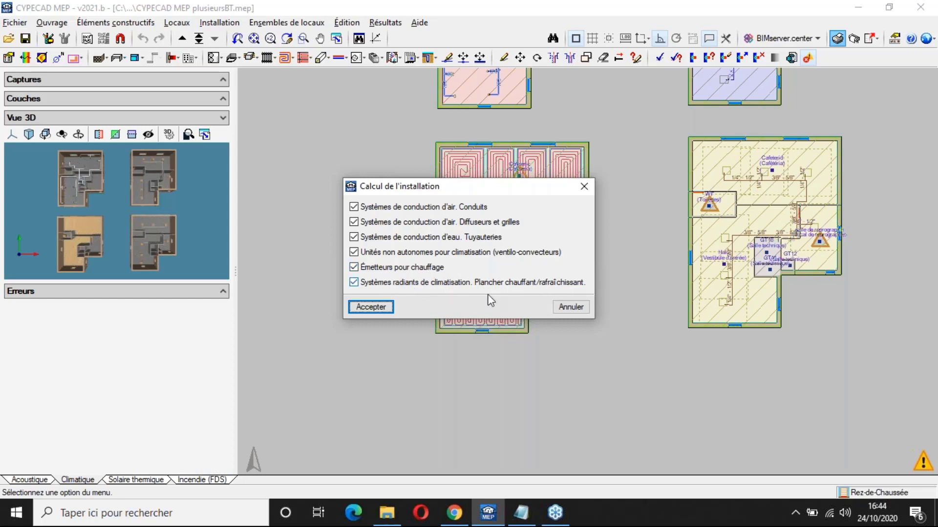
left_click(370, 306)
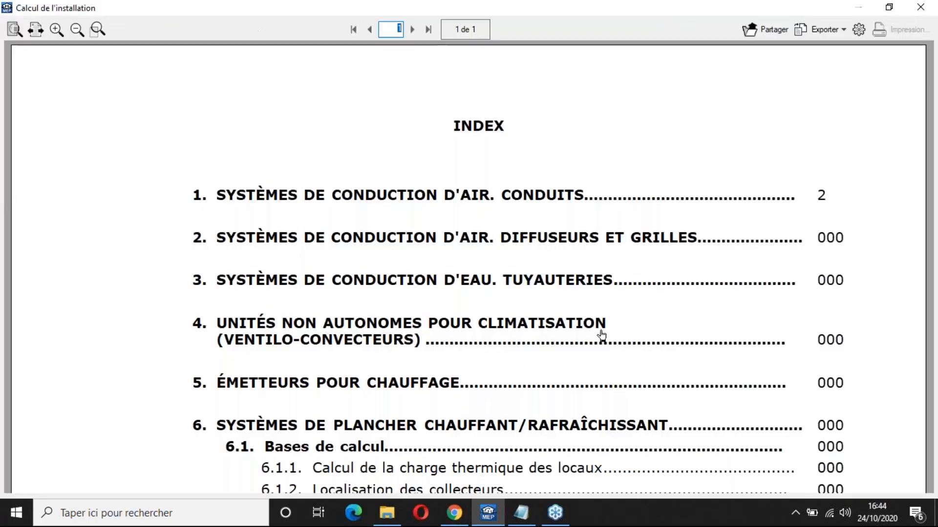
Step: Page through the report's air duct, diffuser and grille tables up to the water piping section
left_click(415, 28)
left_click(415, 28)
left_click(415, 28)
left_click(414, 30)
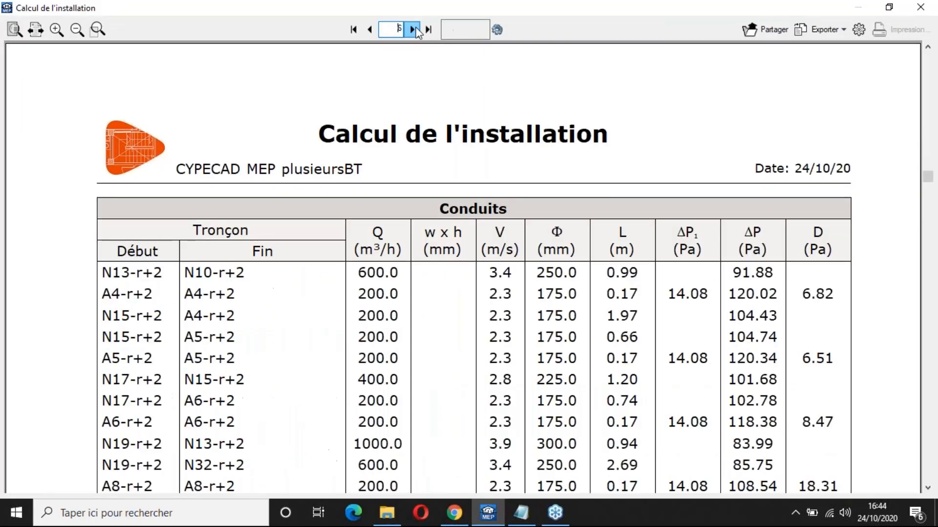
left_click(415, 29)
left_click(415, 28)
left_click(415, 28)
left_click(415, 28)
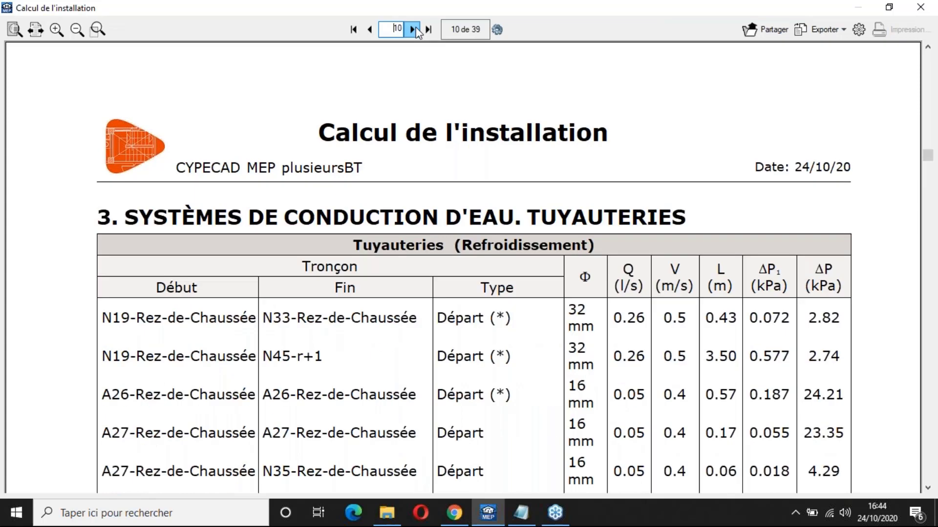
Step: Page through the report's cooling and heating water piping tables
left_click(414, 29)
left_click(414, 30)
left_click(414, 29)
left_click(414, 29)
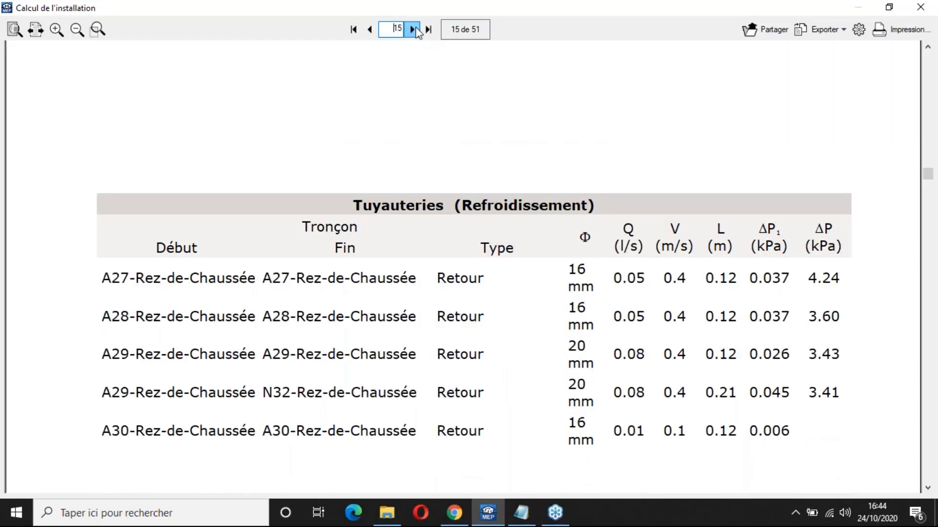
left_click(414, 30)
left_click(414, 29)
left_click(414, 30)
left_click(414, 29)
left_click(413, 30)
left_click(413, 29)
left_click(413, 29)
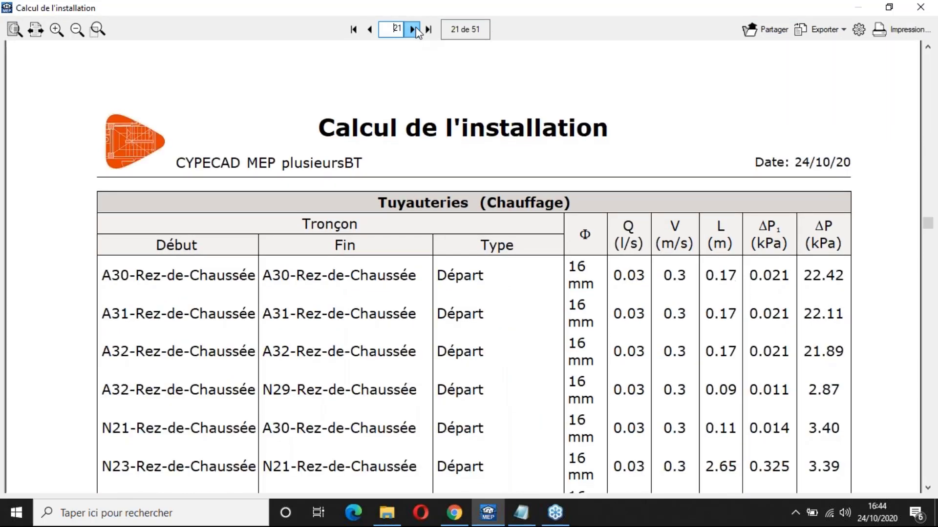
left_click(413, 29)
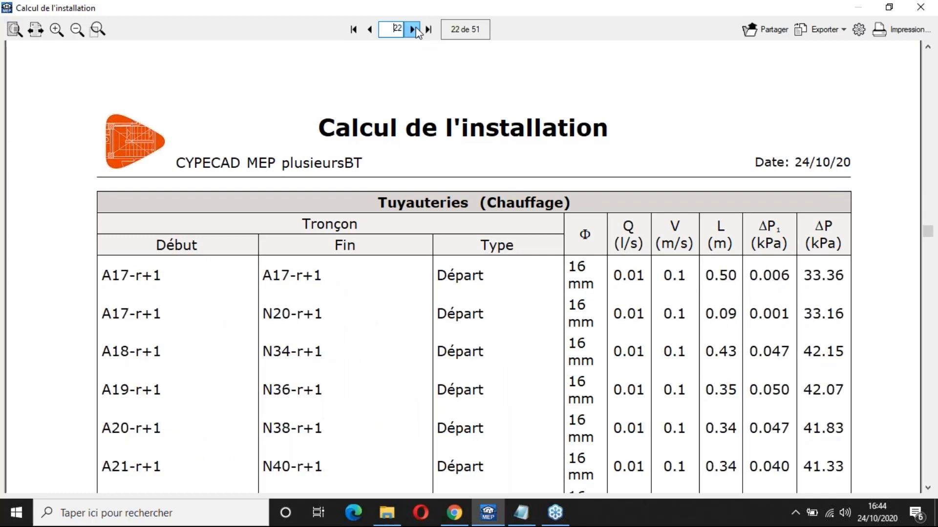
left_click(413, 29)
left_click(413, 29)
left_click(414, 30)
left_click(414, 30)
left_click(414, 29)
left_click(413, 29)
left_click(413, 30)
left_click(414, 29)
left_click(414, 30)
left_click(414, 29)
left_click(414, 29)
left_click(413, 29)
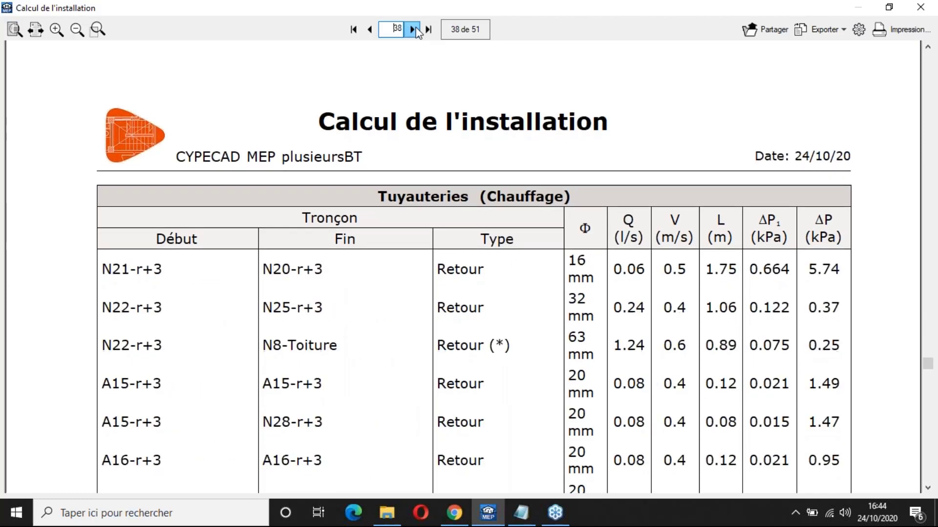
Step: Advance to the report's fan-coil section and review the units' capacities, flow rates and pressure losses
left_click(414, 29)
left_click(413, 30)
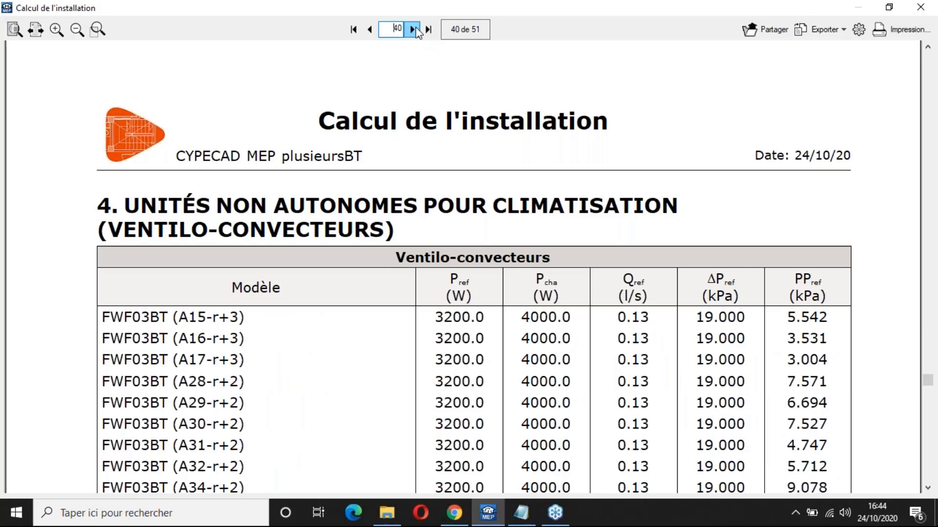
scroll(415, 43, "down", 5)
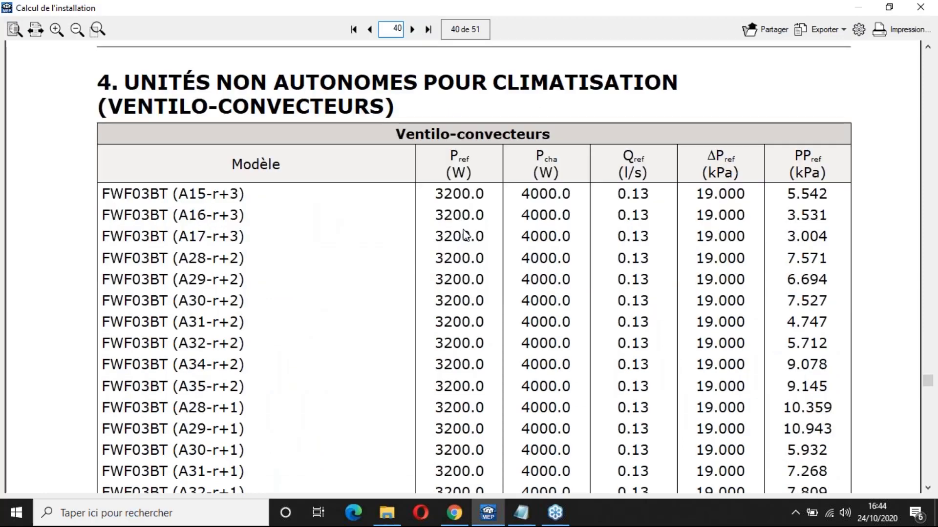
scroll(413, 47, "up", 4)
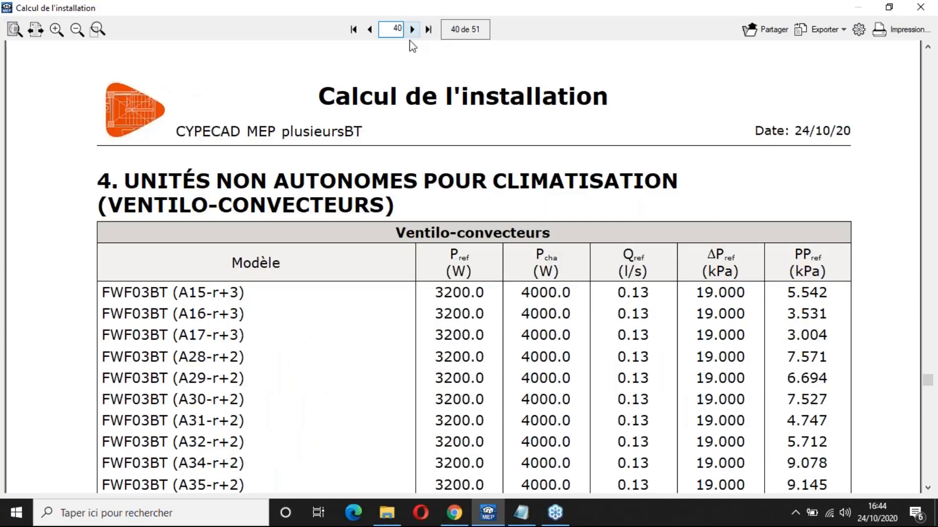
Step: Go to the heating emitters section and review the radiators and towel radiators listed for each room
left_click(413, 29)
left_click(413, 30)
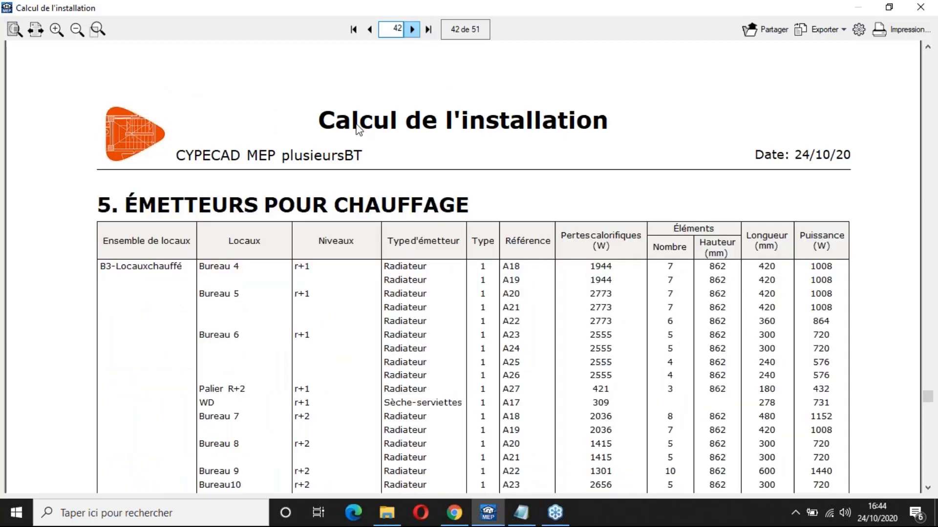
scroll(357, 128, "down", 4)
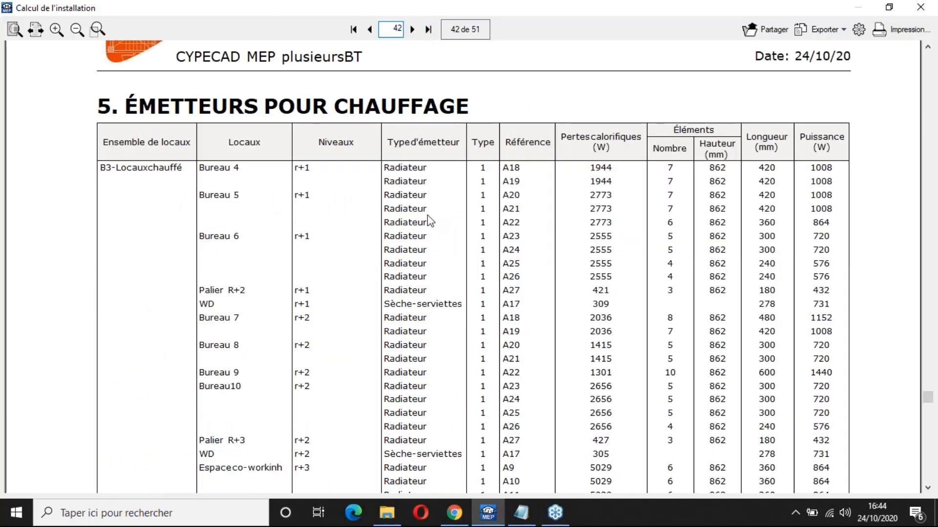
scroll(428, 221, "down", 2)
scroll(508, 263, "down", 2)
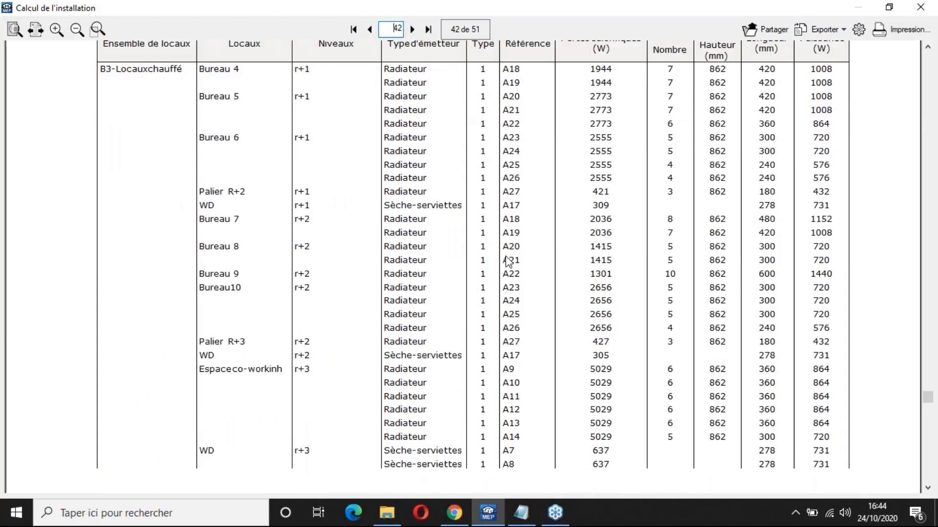
scroll(508, 262, "down", 2)
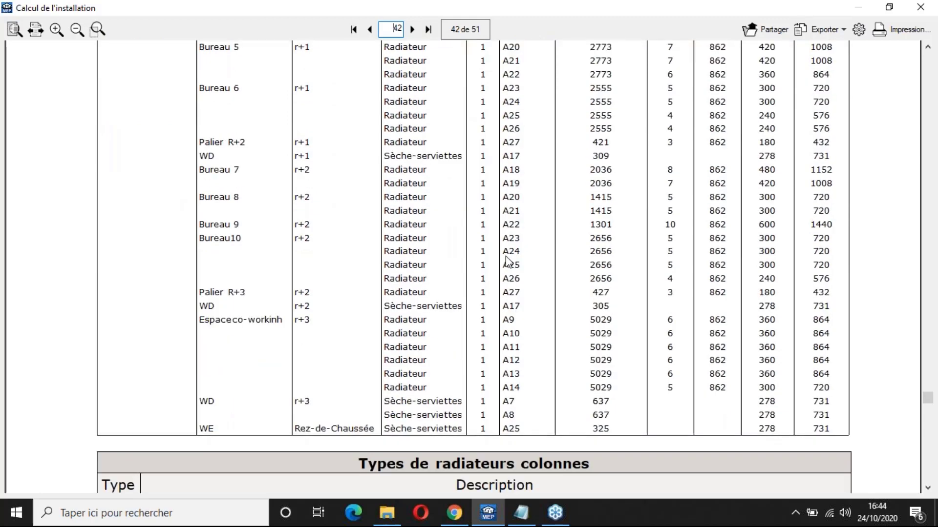
Step: Advance past the radiator types to section 6 on floor heating/cooling and review its calculation bases, collector locations and surface temperature limits
scroll(508, 263, "down", 20)
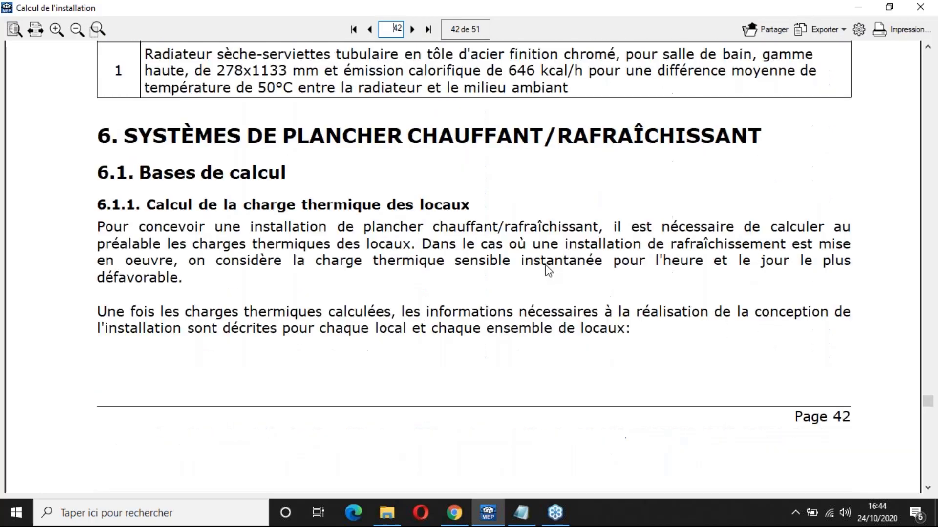
scroll(395, 132, "down", 4)
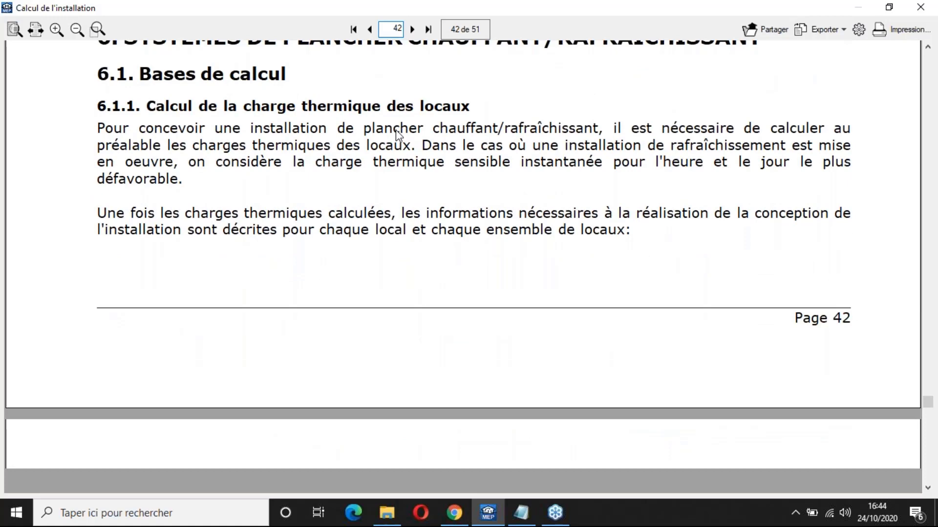
scroll(396, 134, "down", 1)
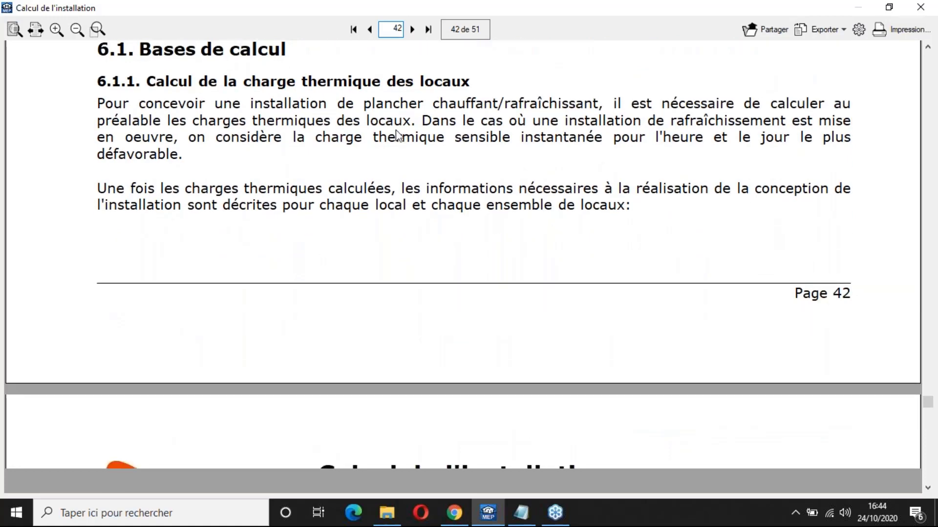
scroll(397, 136, "down", 8)
scroll(393, 139, "down", 20)
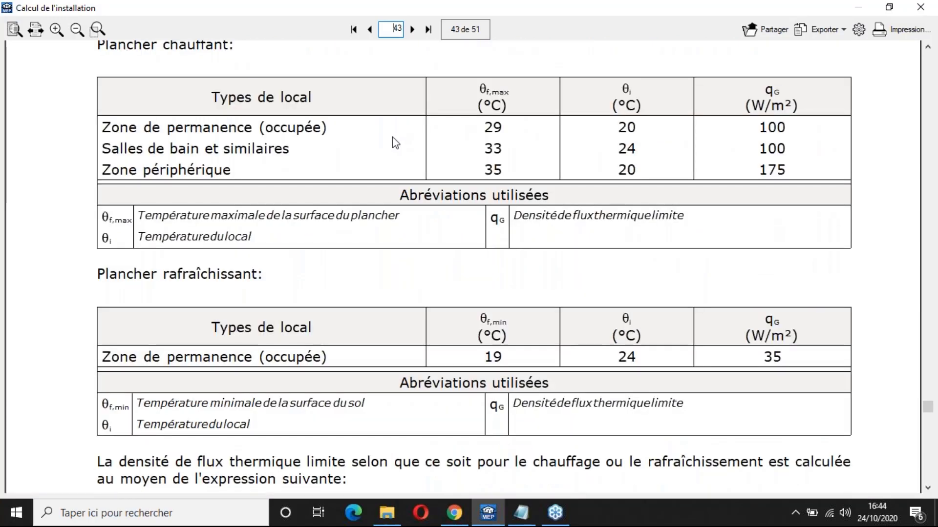
scroll(393, 143, "up", 20)
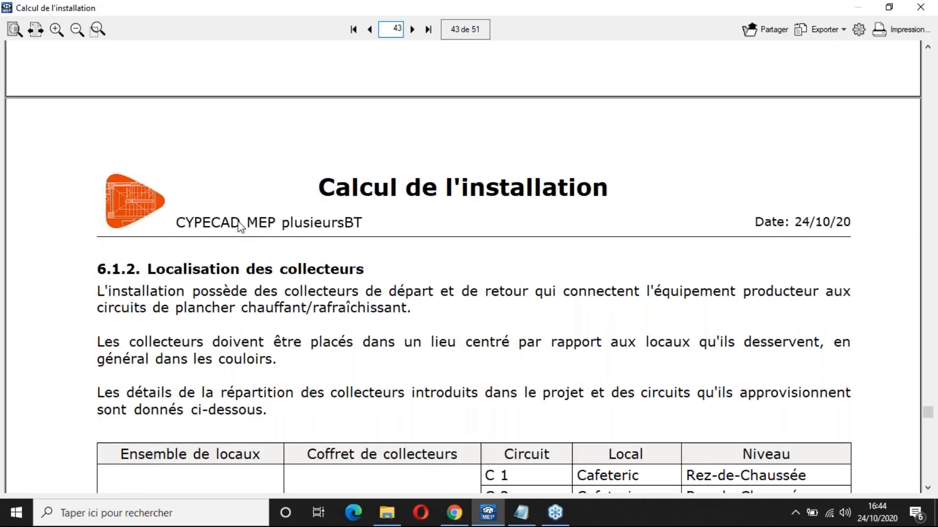
Step: Page through the supply water temperature and hydraulic circuit sizing sections up to Annexe A on the EN 1264 standard
scroll(240, 225, "down", 20)
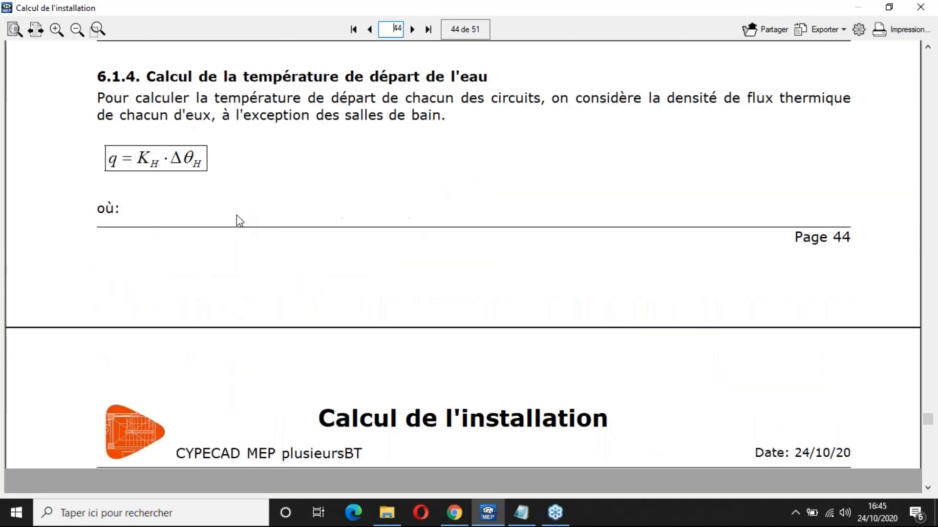
scroll(236, 218, "down", 20)
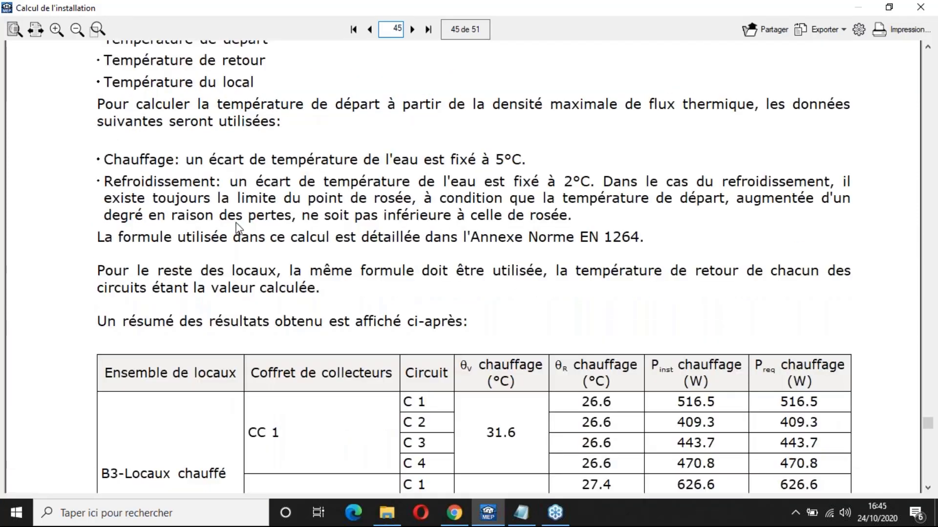
scroll(237, 227, "down", 20)
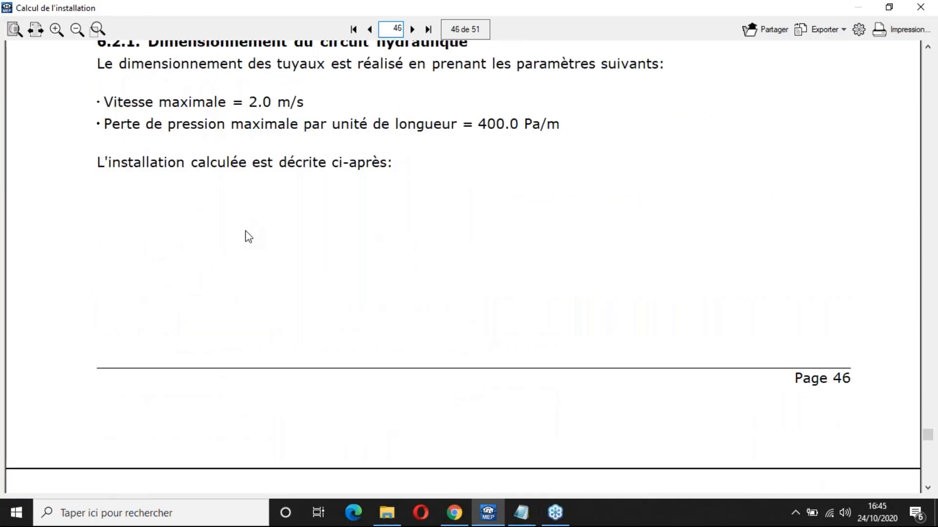
scroll(264, 244, "down", 20)
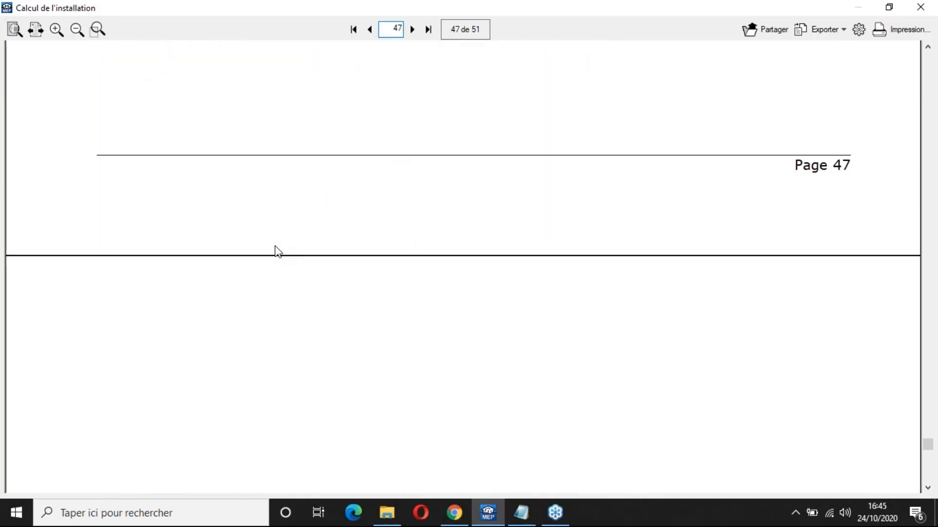
scroll(275, 250, "down", 5)
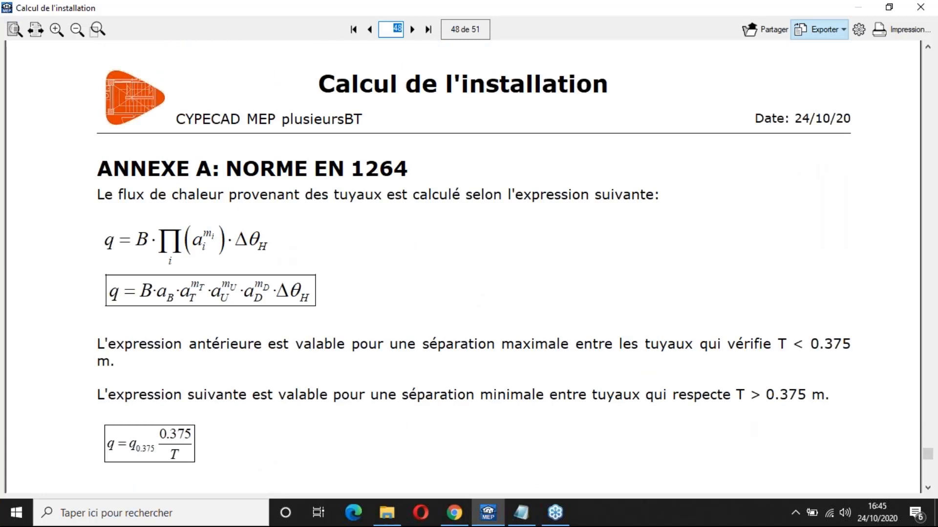
Step: Close the installation report and the multi-building project window, and view the ground-floor heating circuits in the Mosquet.mep plan
left_click(836, 30)
left_click(931, 3)
left_click(931, 3)
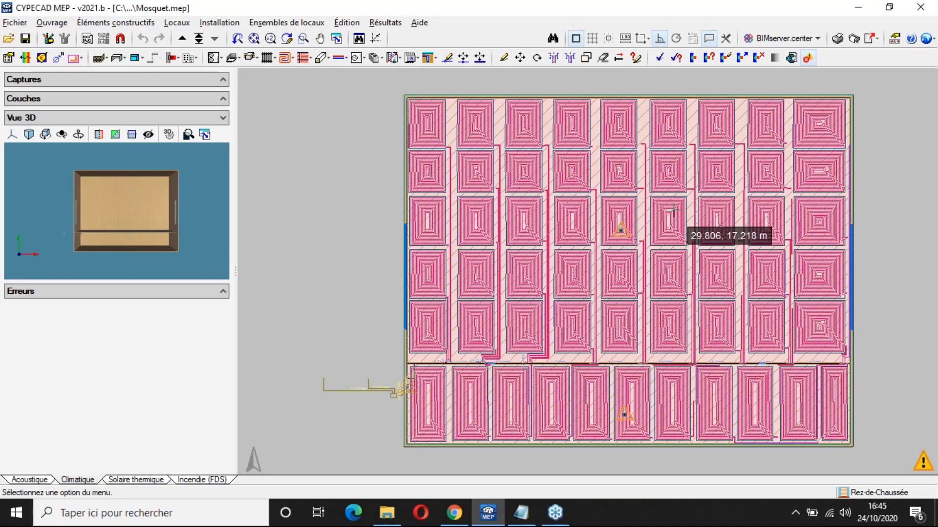
scroll(672, 202, "up", 1)
scroll(544, 255, "down", 2)
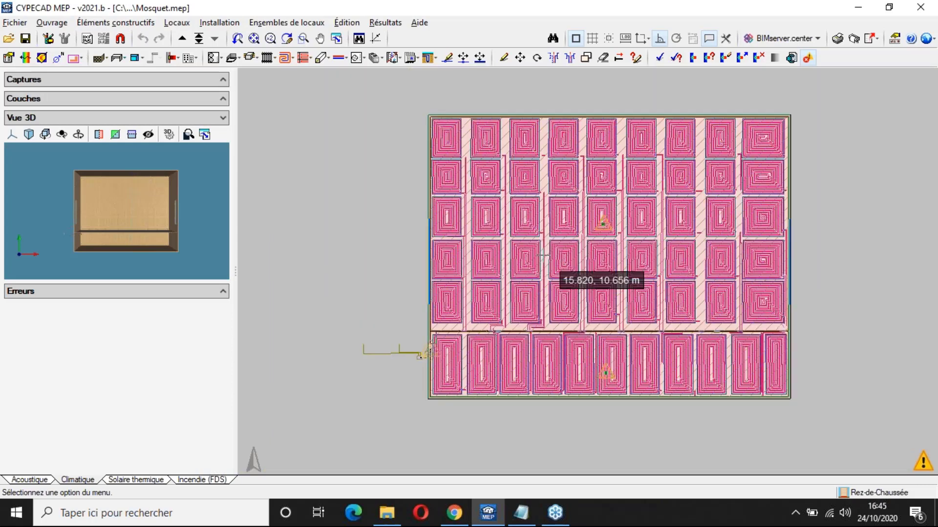
scroll(455, 246, "up", 2)
Step: Show the mosque in 3D with all levels and only the Climatique installation, and examine the building with its floor heating
left_click(52, 22)
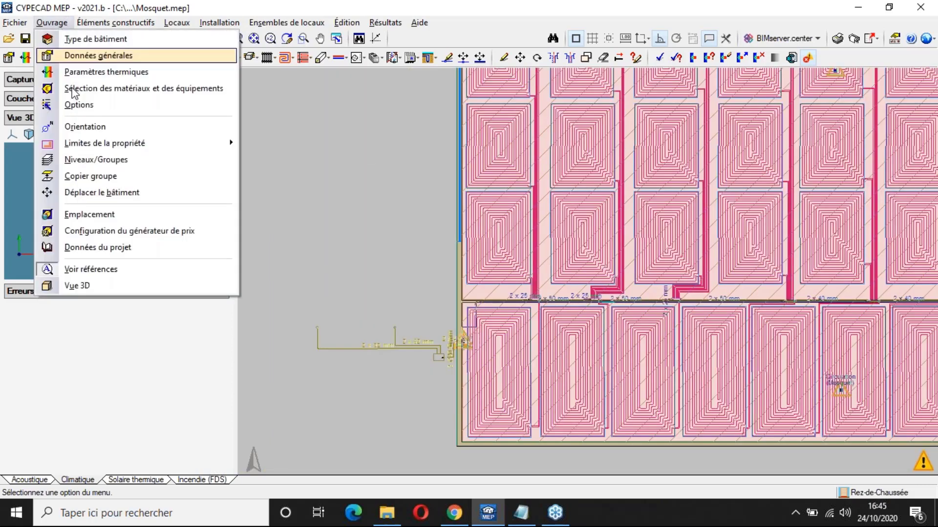
left_click(81, 287)
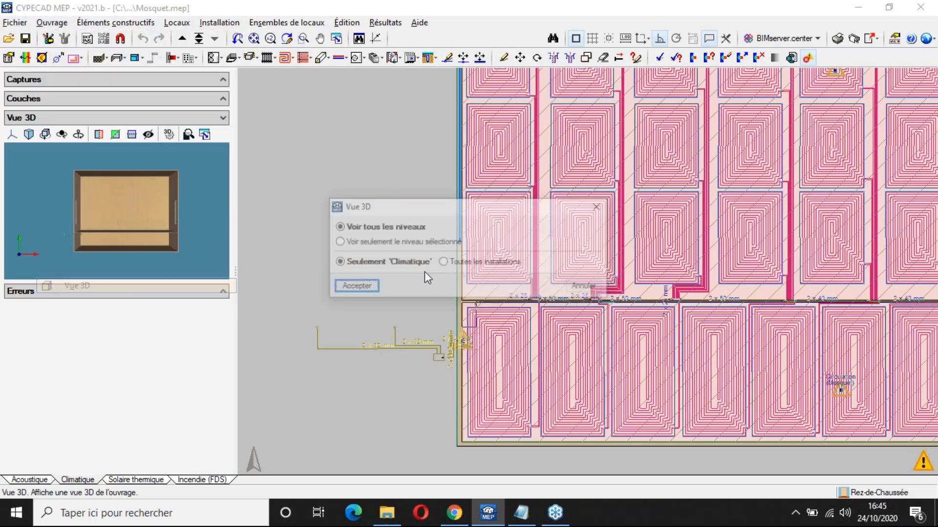
left_click(379, 282)
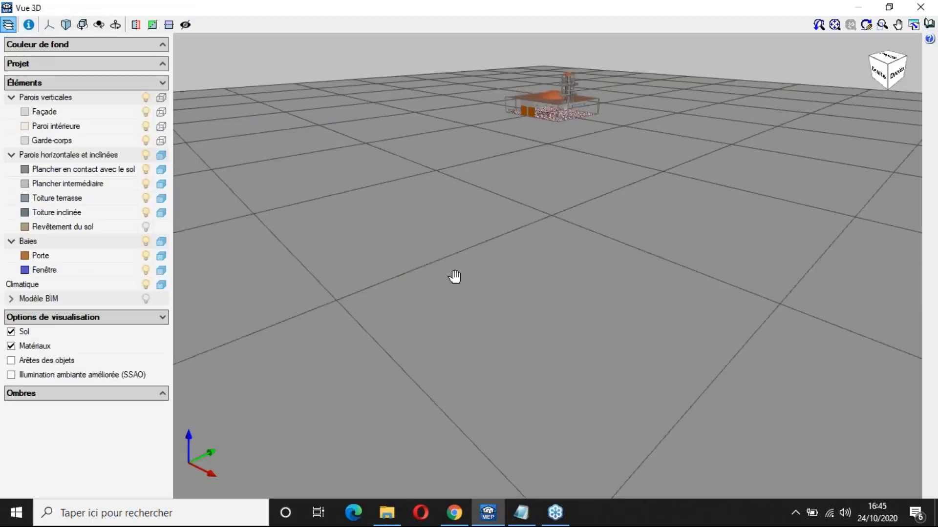
middle_click_drag(454, 277, 460, 379)
scroll(561, 266, "up", 6)
left_click_drag(562, 268, 723, 288)
scroll(511, 411, "up", 6)
scroll(510, 412, "down", 6)
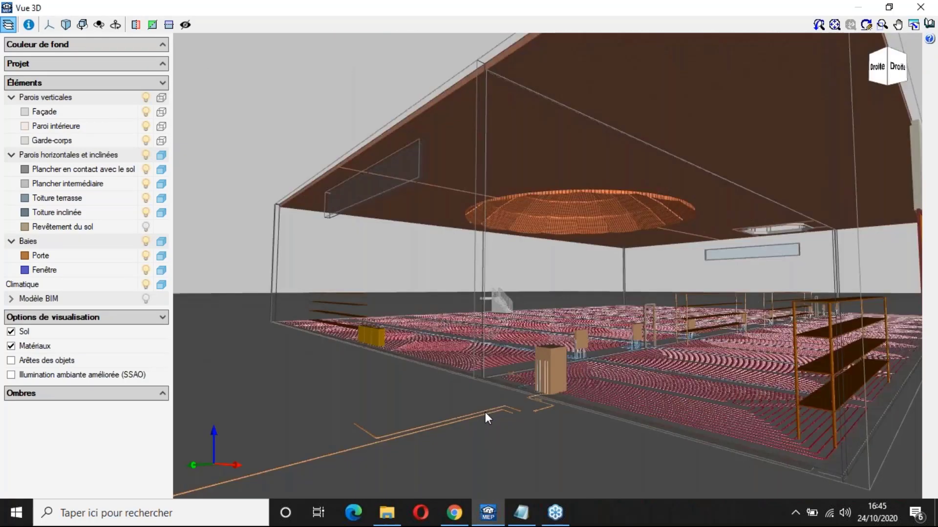
scroll(485, 412, "down", 3)
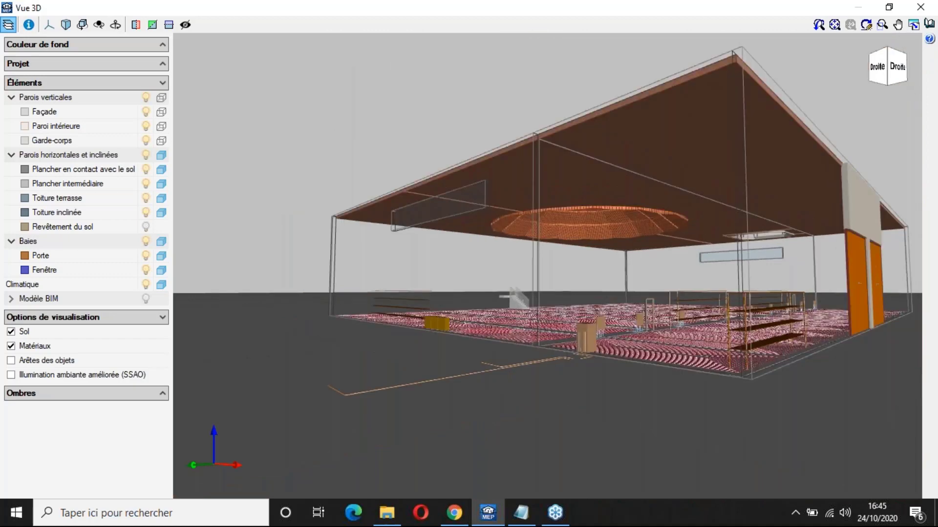
Step: Hide the ground (Sol) in the 3D view and look over the mosque's floor circuits and exterior supply pipes from above
left_click_drag(195, 329, 89, 328)
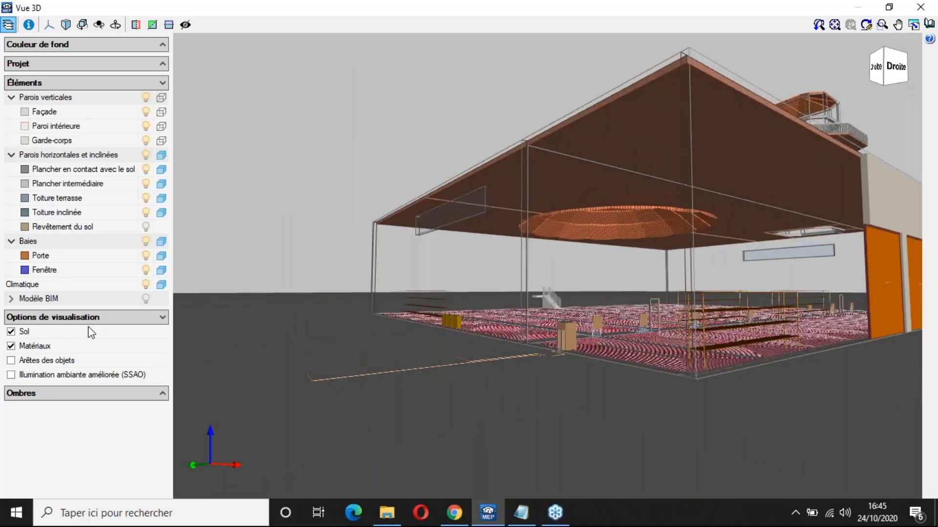
left_click(11, 331)
left_click_drag(493, 273, 746, 190)
scroll(515, 145, "down", 3)
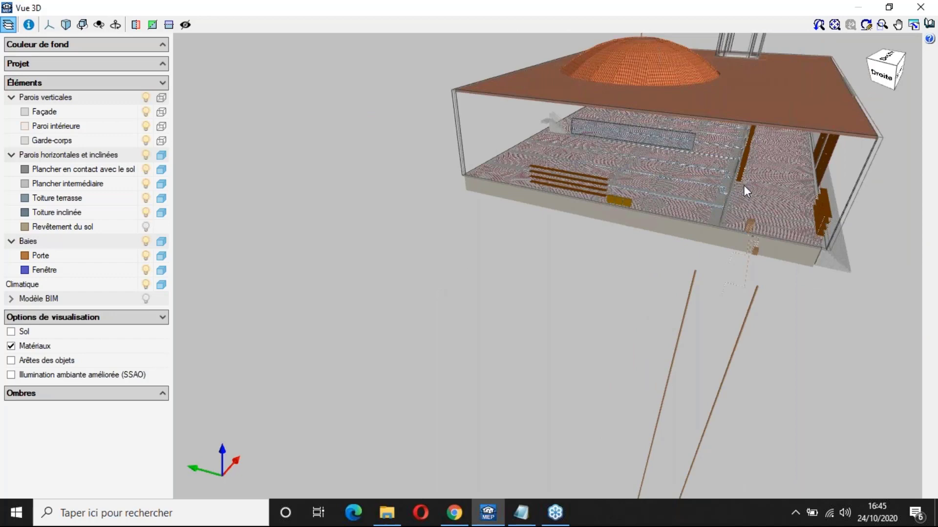
scroll(743, 185, "up", 3)
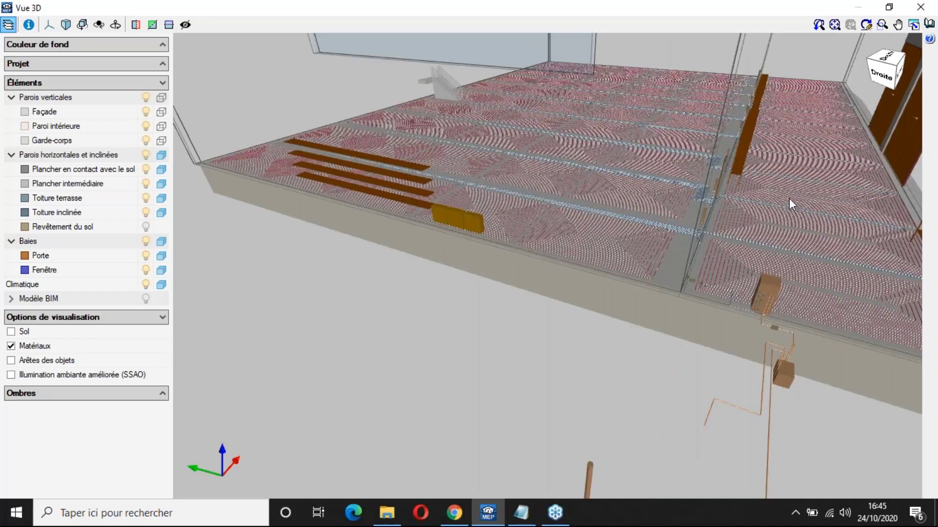
Step: Inspect the floor heating loops and collector boxes inside the mosque up close and close the 3D view
mouse_move(789, 198)
left_mouse_down()
mouse_move(752, 161)
mouse_move(712, 277)
left_mouse_up()
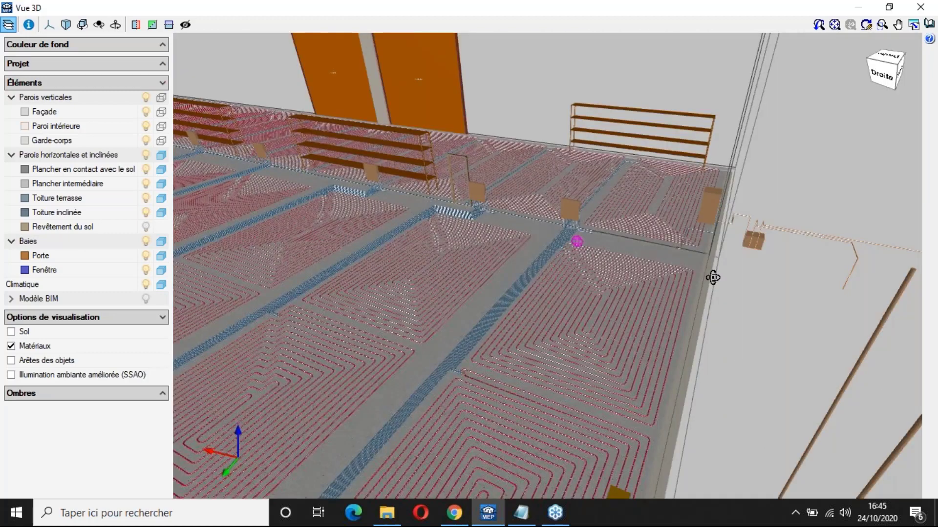
left_click_drag(712, 277, 524, 326)
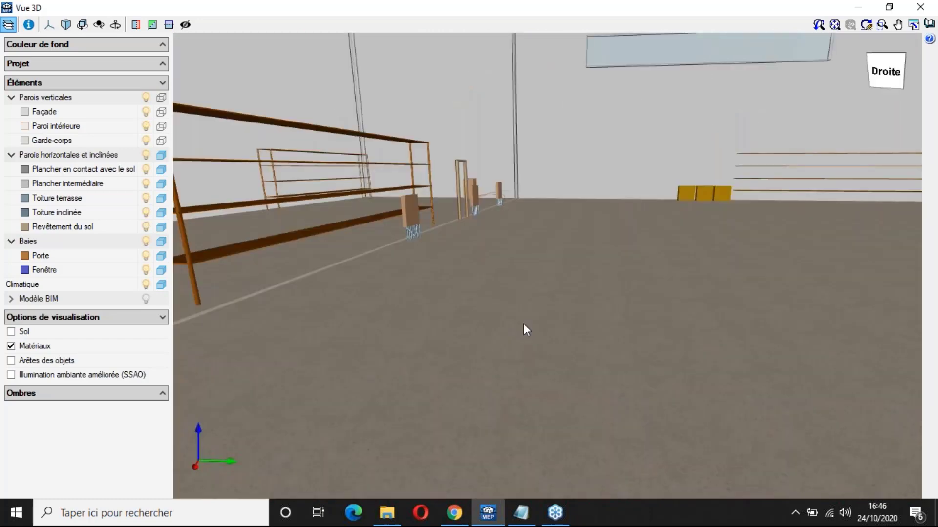
scroll(521, 332, "down", 5)
left_click_drag(520, 332, 421, 295)
left_click(910, 2)
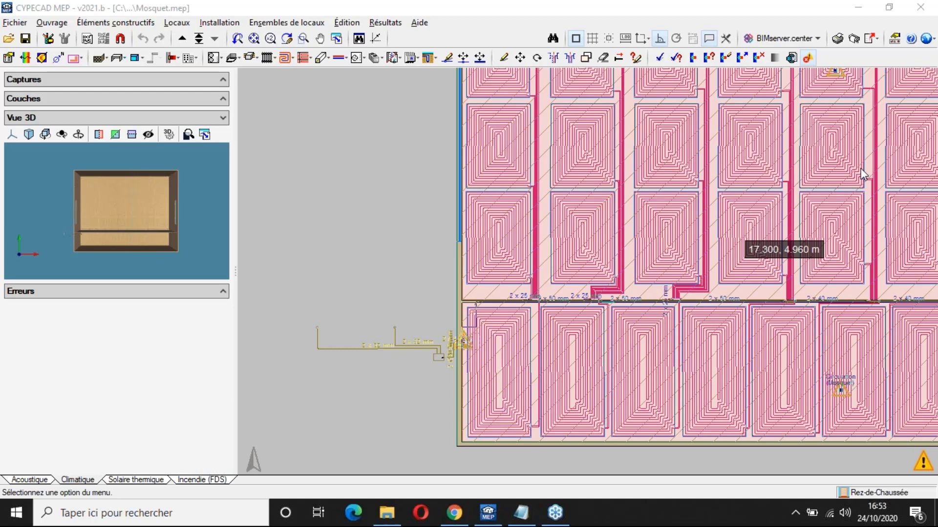
Step: Switch to the Notepad file E-mails.txt, highlight the support contact's e-mail address, and move the window out of view to return to the plan
left_click(521, 519)
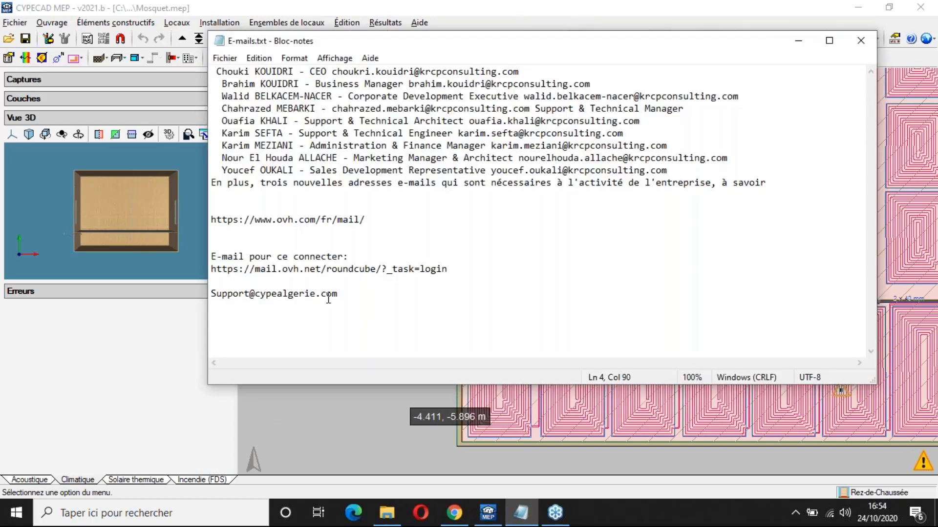
triple_click(328, 299)
left_click(775, 219)
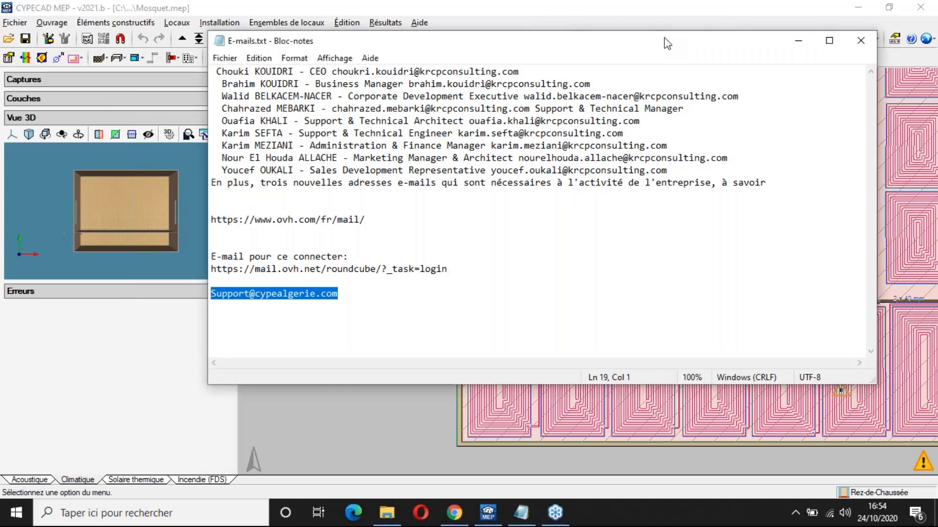
left_click_drag(664, 38, 596, 500)
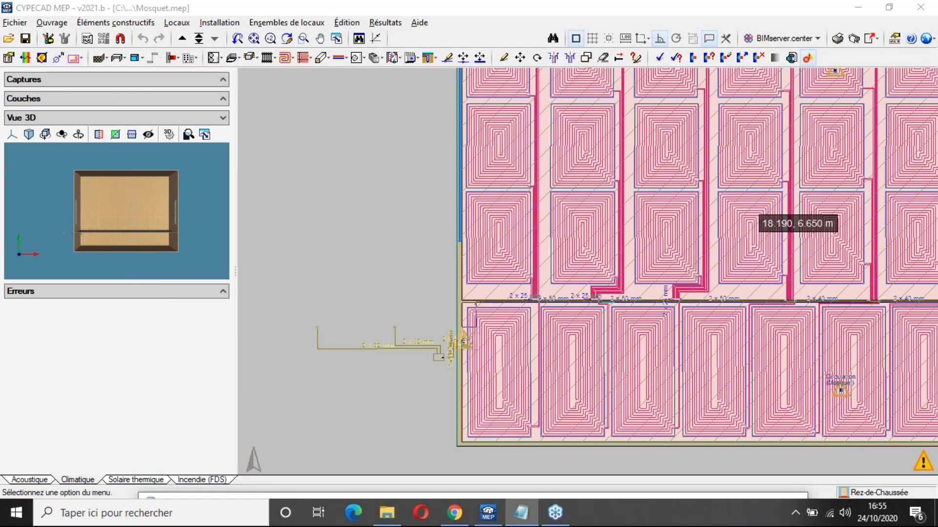
left_click(708, 173)
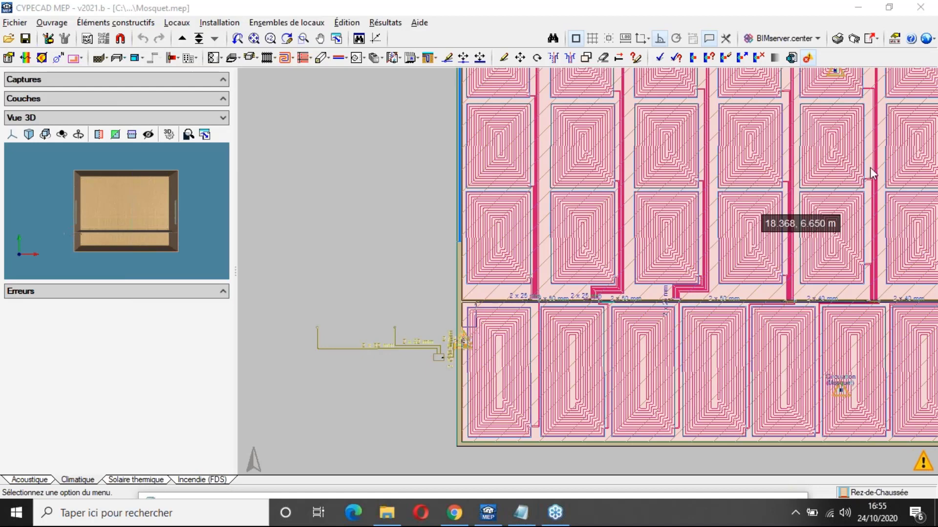